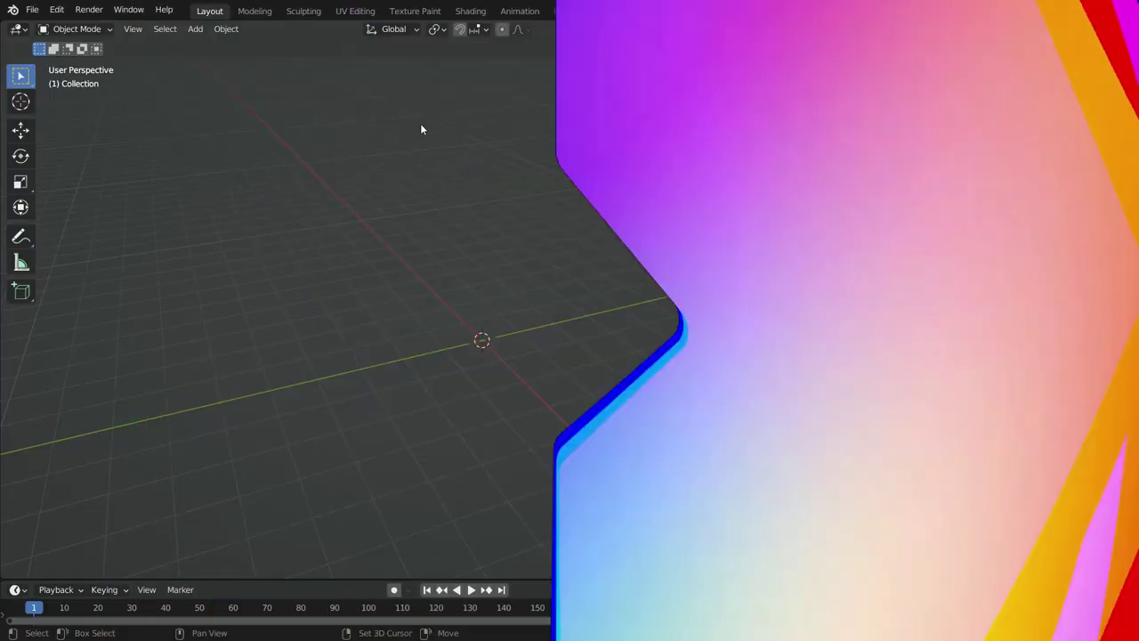
# Add a cube at the origin and show it in the front orthographic view.
pyautogui.hotkey('shift', 'a')
pyautogui.click(491, 141)
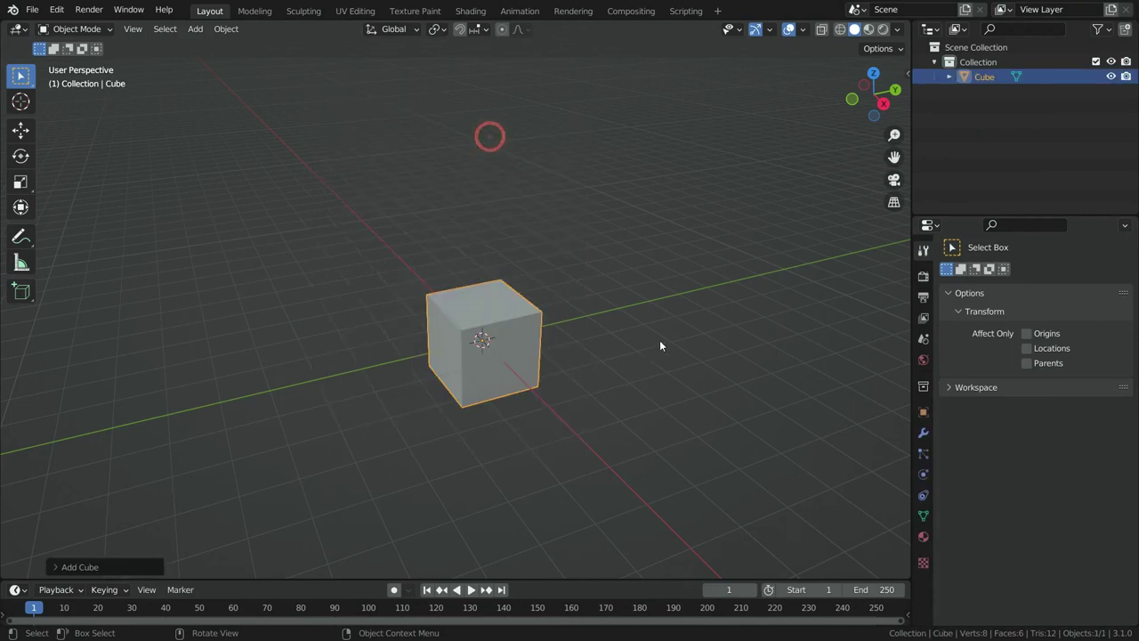
pyautogui.press('KP_1')
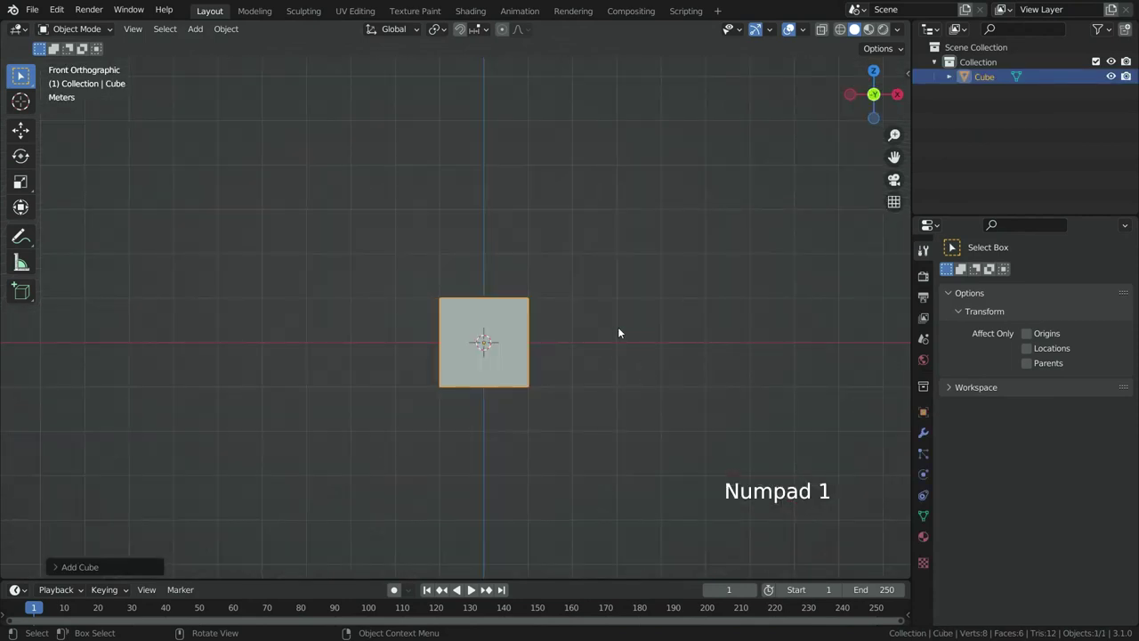
pyautogui.scroll(2, 619, 322)
pyautogui.scroll(1, 620, 328)
# Duplicate the cube and place the copy about 5 m along X and 2 m up along Z.
pyautogui.hotkey('shift', 'd')
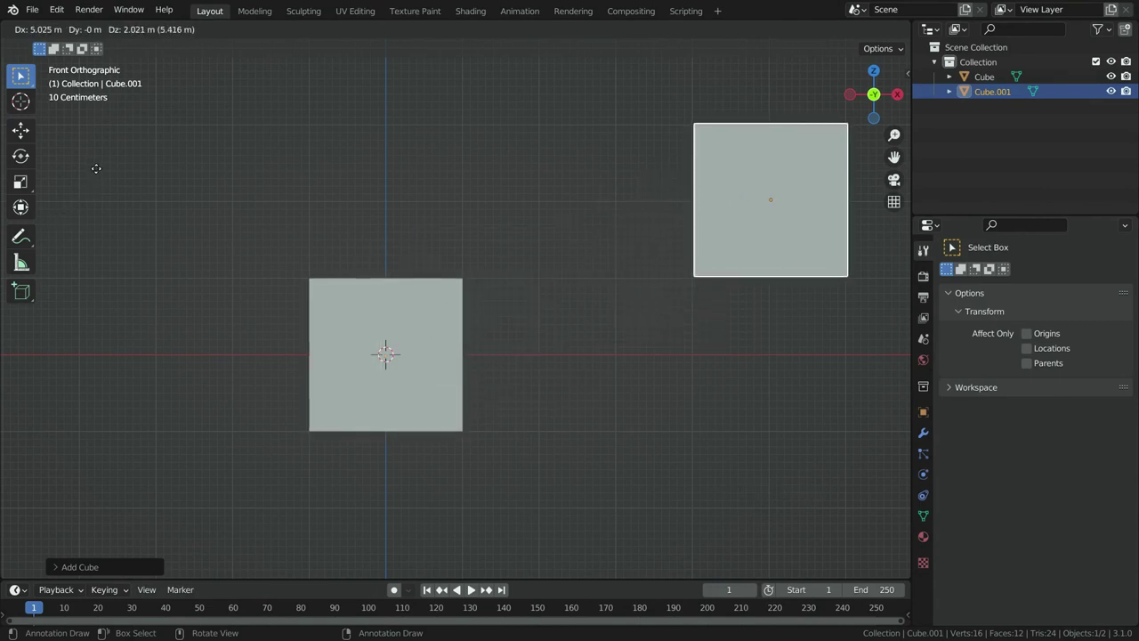
pyautogui.click(96, 168)
pyautogui.scroll(-2, 322, 275)
pyautogui.scroll(-1, 576, 281)
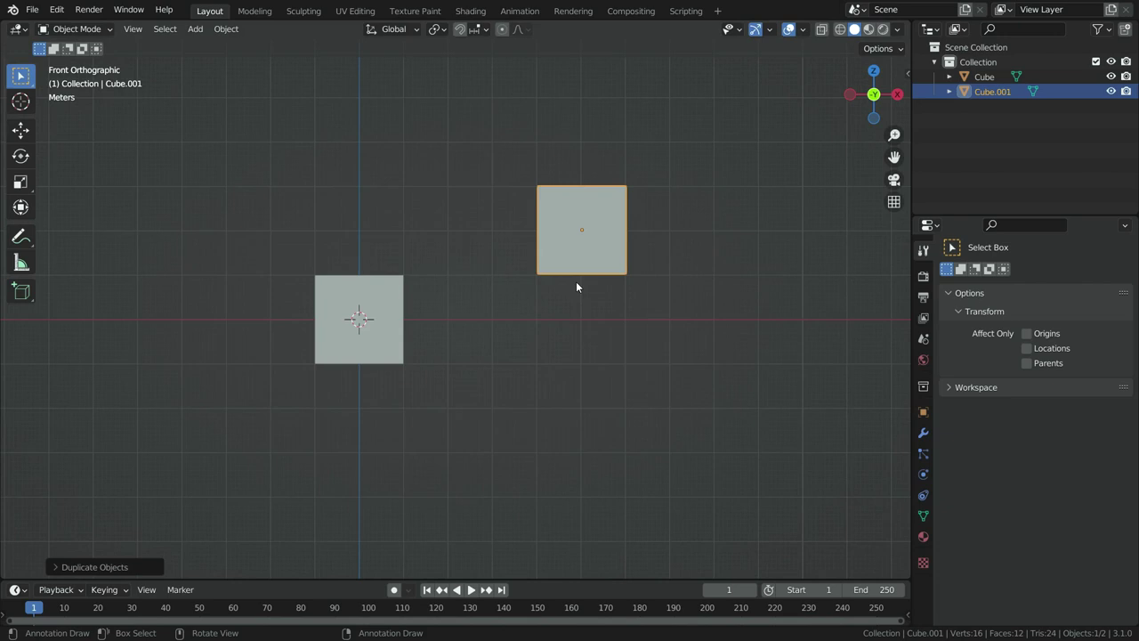
pyautogui.scroll(2, 573, 276)
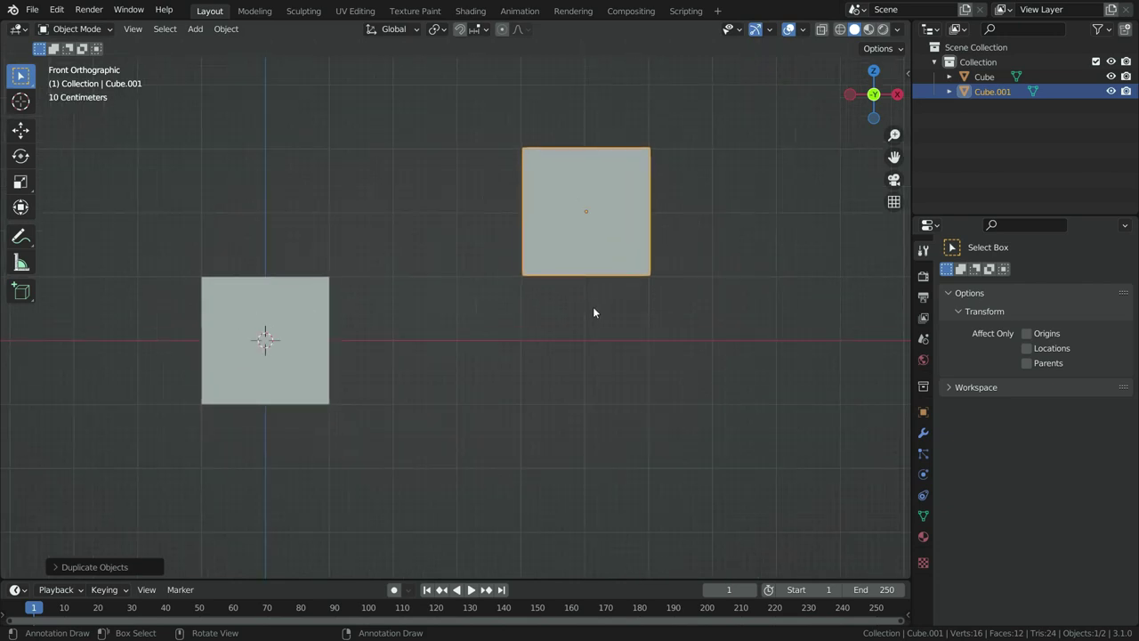
# Flatten the duplicated cube along Z to about a third of its height and enable X-ray display.
pyautogui.press('s')
pyautogui.press('z')
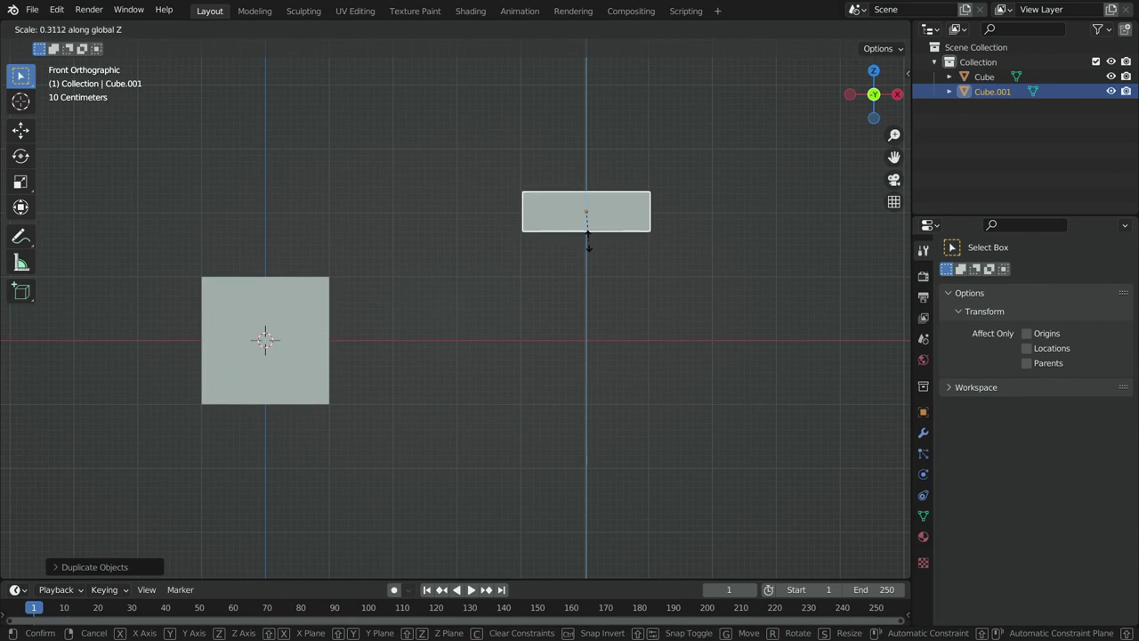
pyautogui.click(588, 245)
pyautogui.hotkey('alt', 'z')
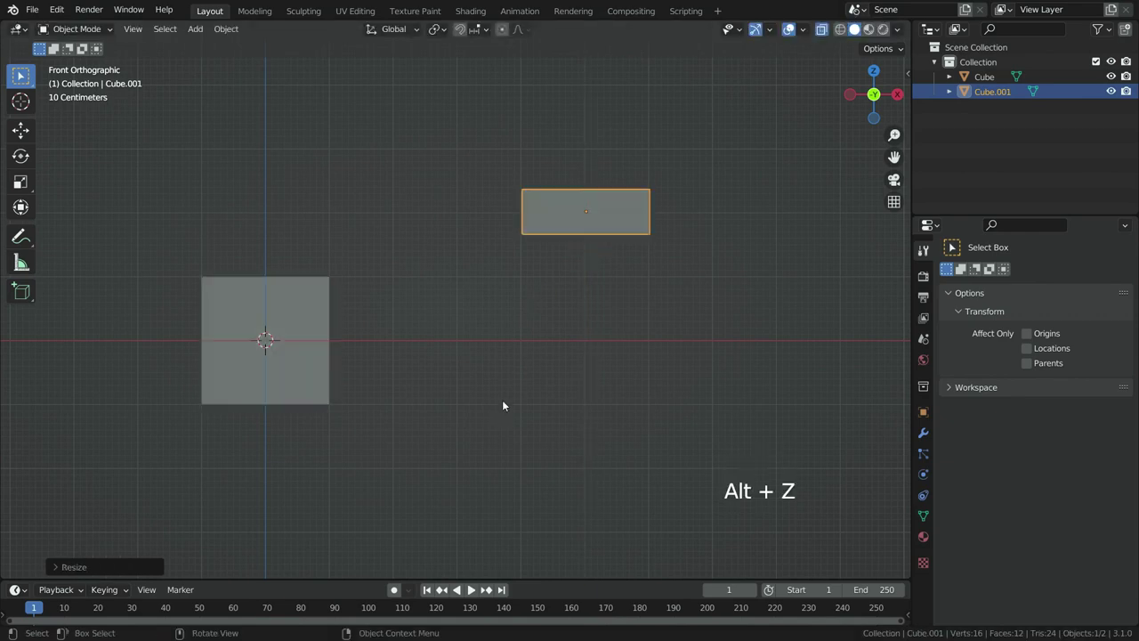
# Add another cube at the origin and scale it down uniformly to about a quarter of its size.
pyautogui.scroll(-2, 502, 401)
pyautogui.click(373, 182)
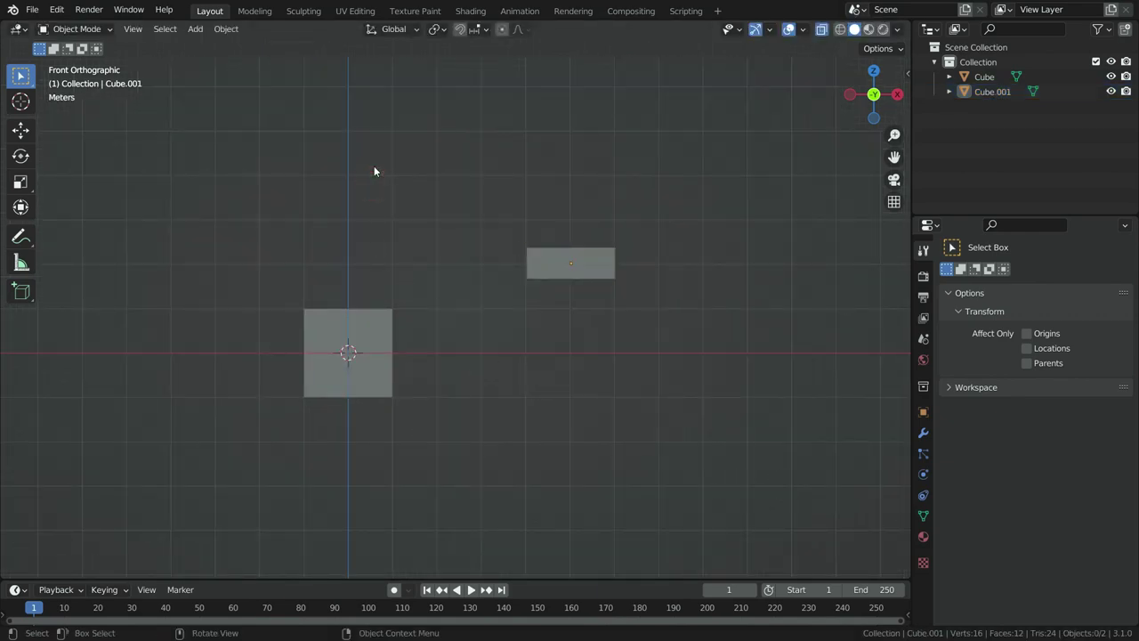
pyautogui.hotkey('shift', 'a')
pyautogui.moveTo(374, 165)
pyautogui.click(432, 177)
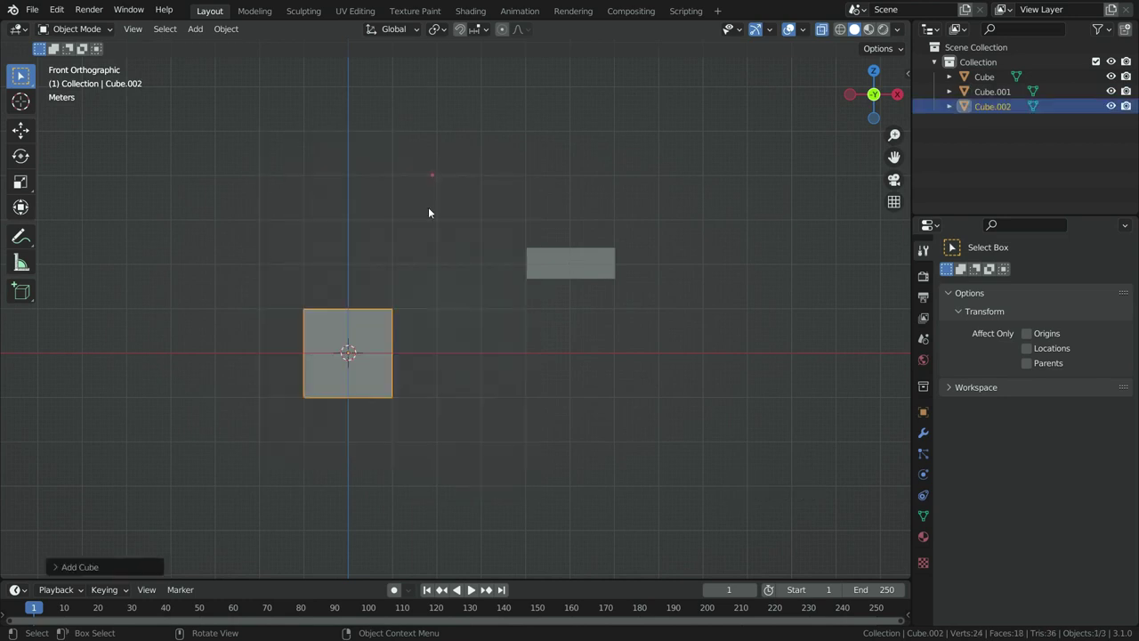
pyautogui.press('s')
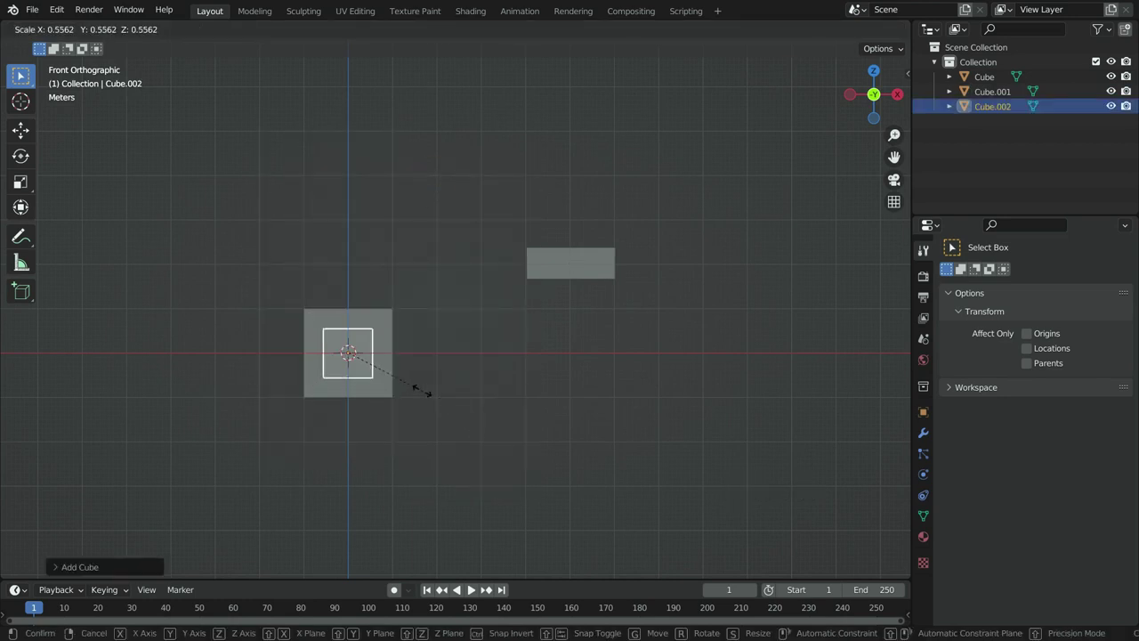
pyautogui.click(387, 365)
pyautogui.scroll(5, 390, 365)
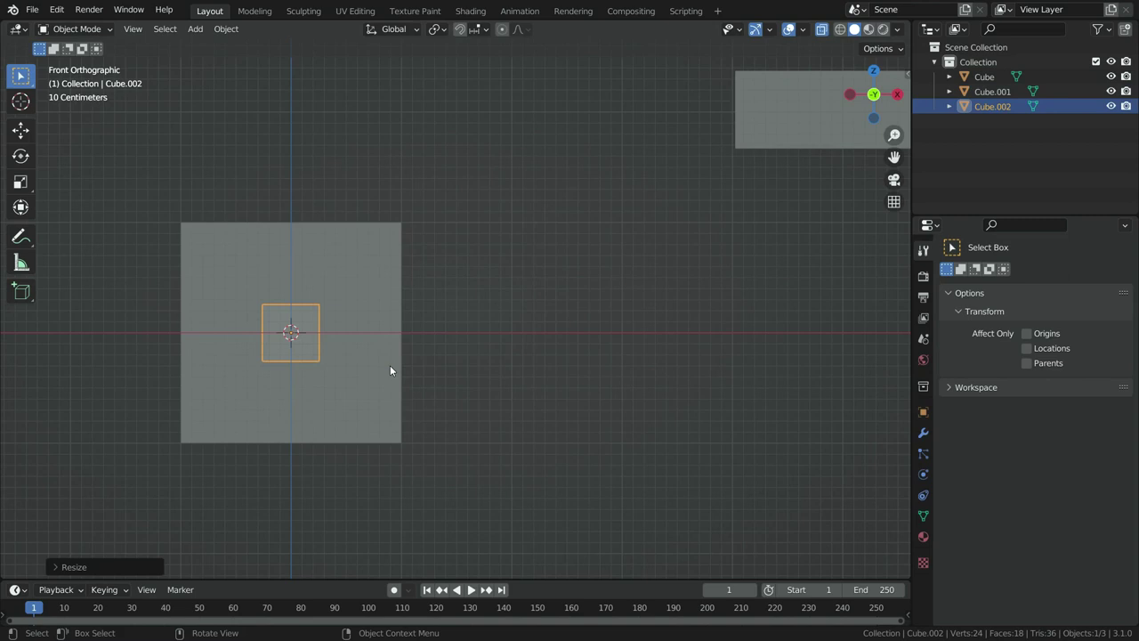
# Move the small cube about 1 m along X so it straddles the large cube's side facing the flattened block.
pyautogui.press('g')
pyautogui.press('x')
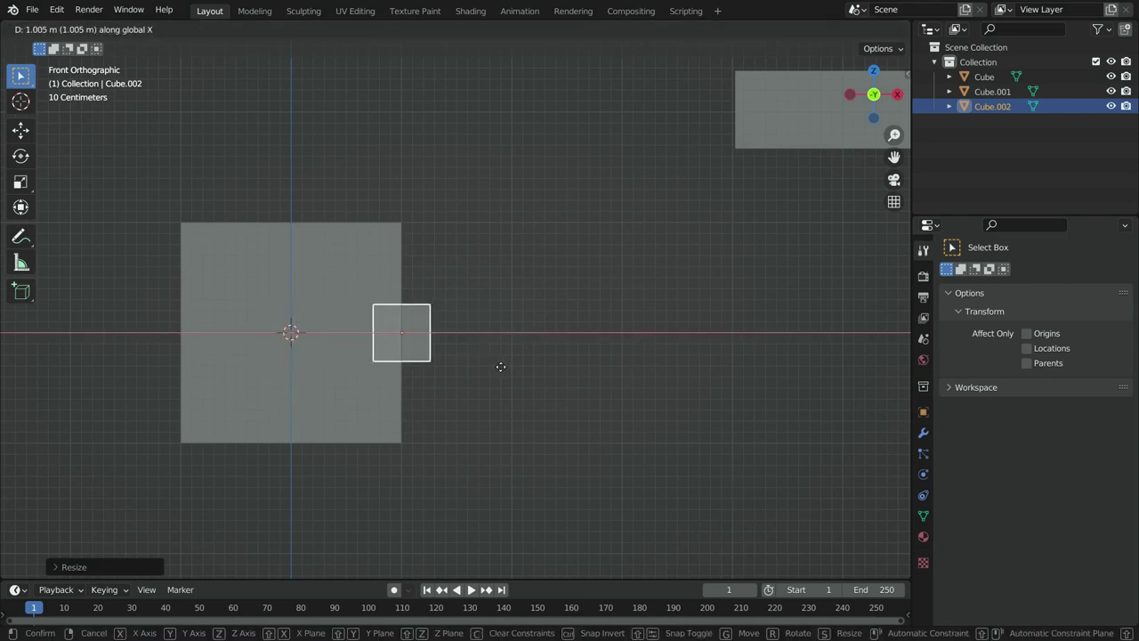
pyautogui.click(494, 369)
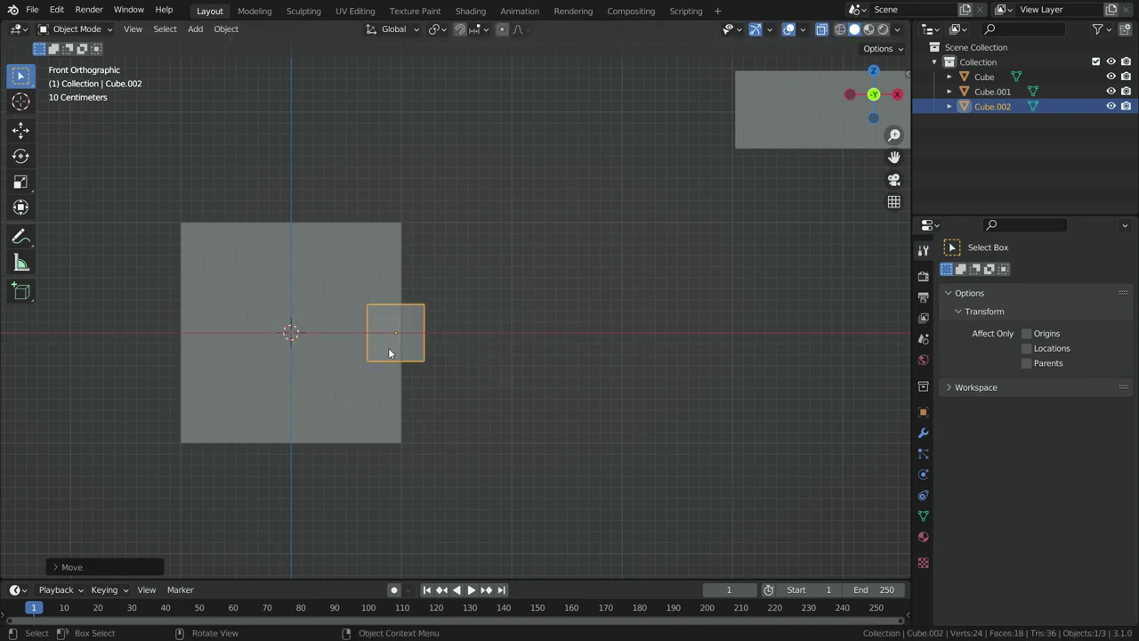
# Duplicate the small cube and center the copy on the lower edge of the flattened block.
pyautogui.keyDown('shift'); pyautogui.moveTo(391, 354); pyautogui.dragTo(419, 354, button='middle'); pyautogui.keyUp('shift')
pyautogui.hotkey('shift', 'd')
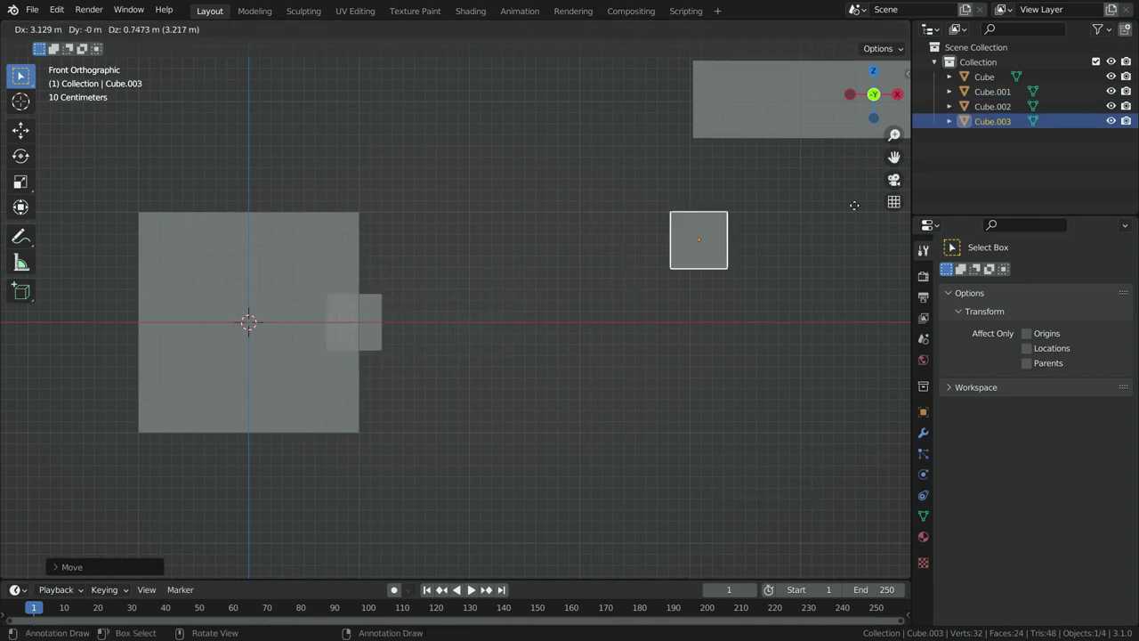
pyautogui.click(68, 114)
pyautogui.scroll(-3, 383, 233)
pyautogui.scroll(3, 632, 213)
pyautogui.scroll(1, 694, 247)
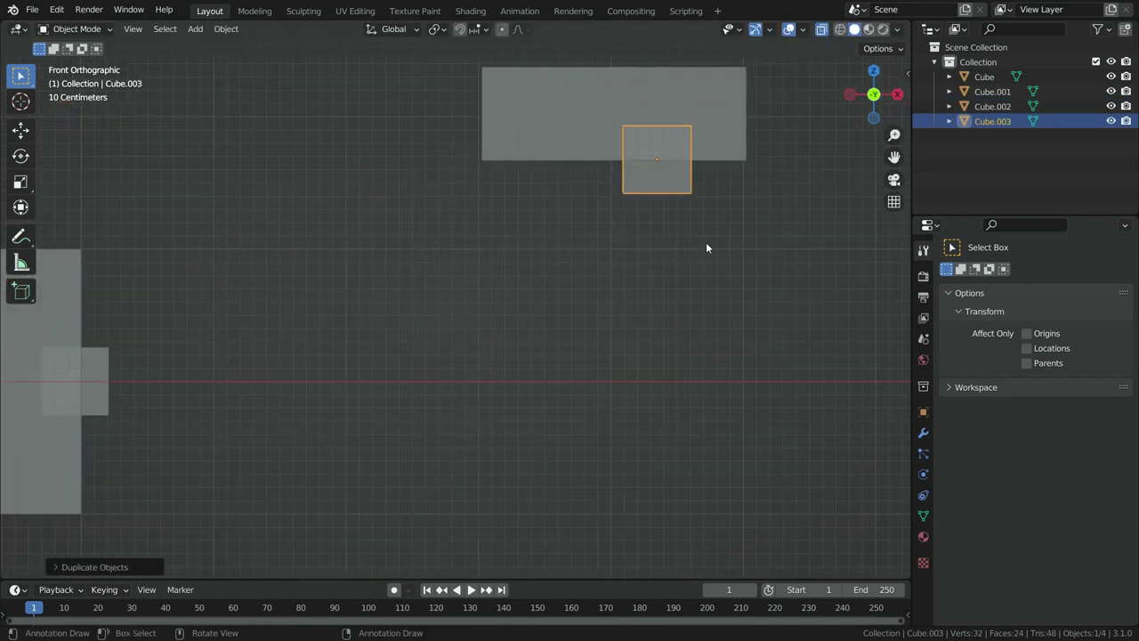
pyautogui.press('g')
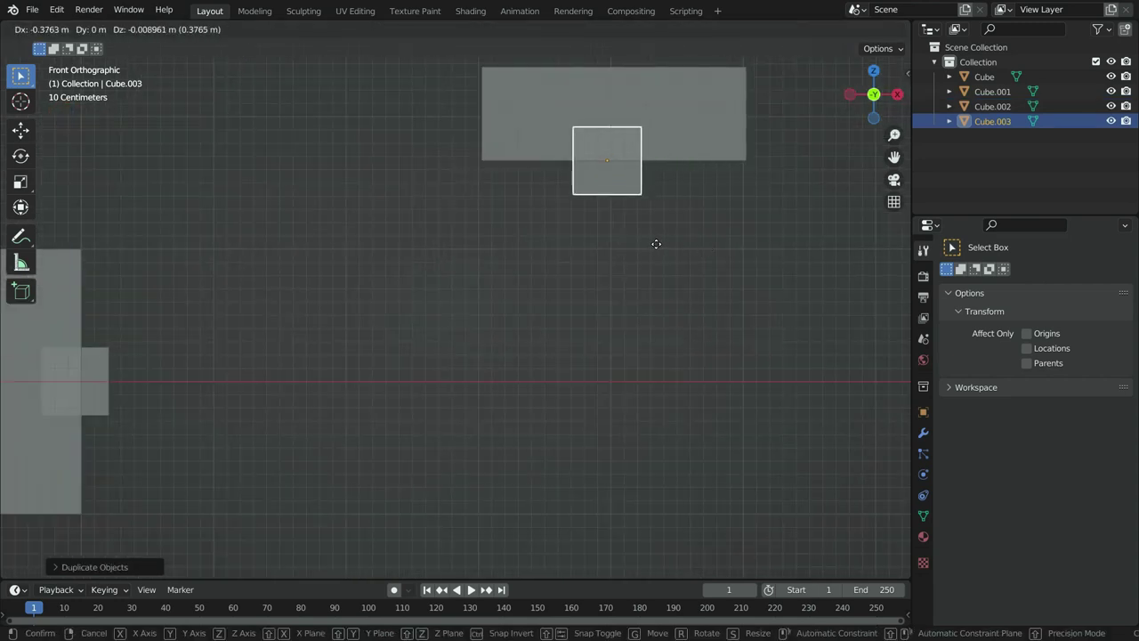
pyautogui.click(660, 243)
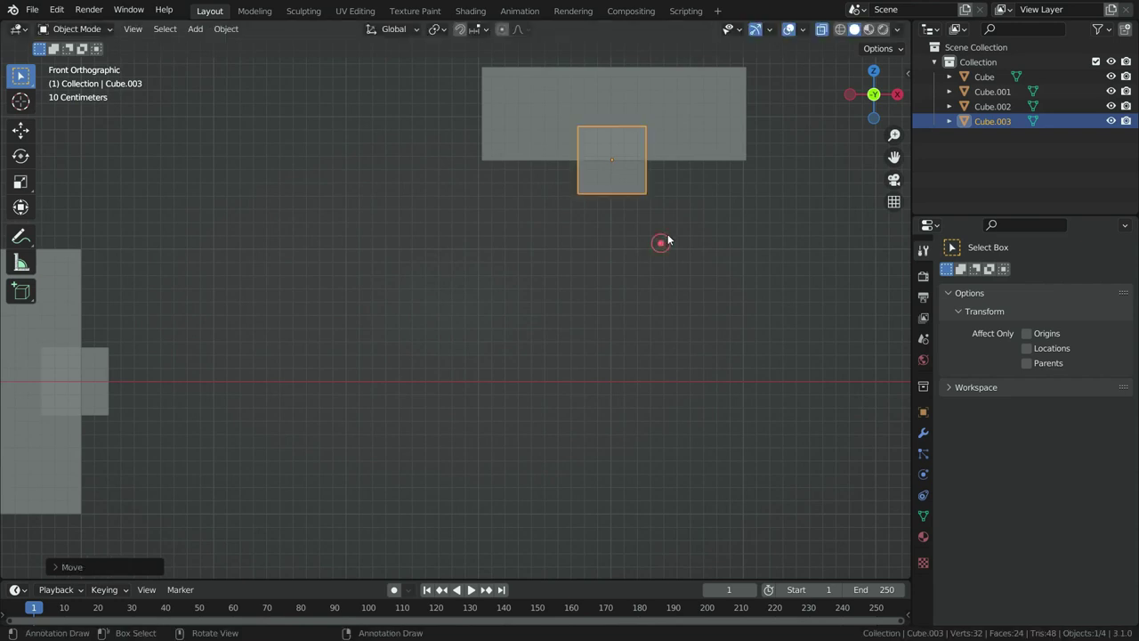
pyautogui.click(667, 235)
# Parent the small cube beside the large cube to the large cube using Object (Keep Transform).
pyautogui.scroll(-2, 584, 318)
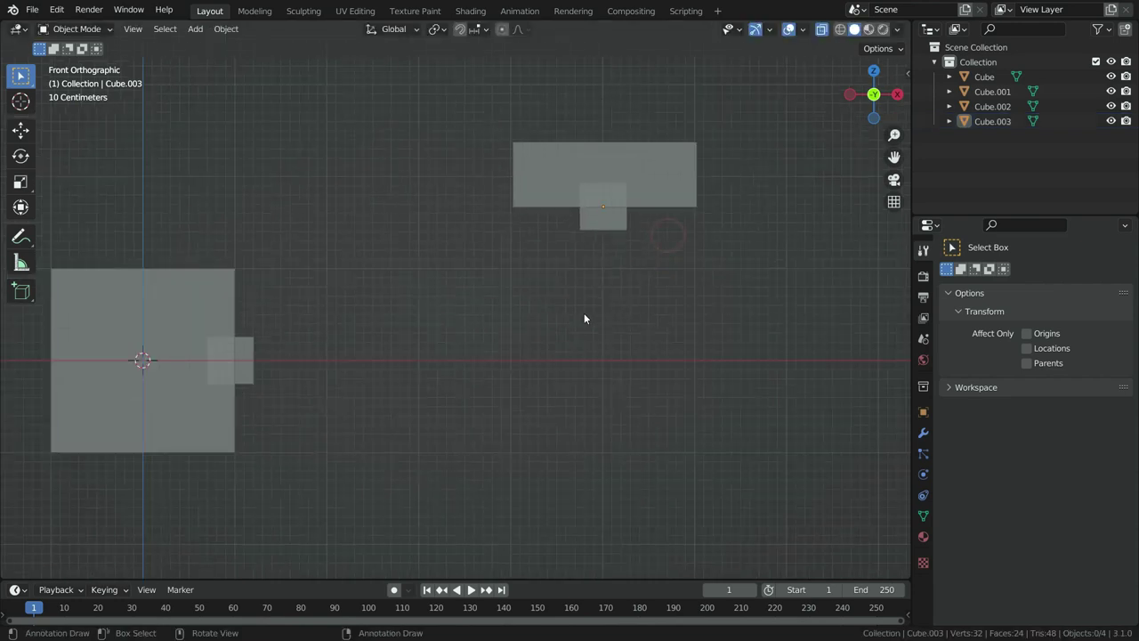
pyautogui.click(248, 349)
pyautogui.keyDown('shift'); pyautogui.click(222, 287); pyautogui.keyUp('shift')
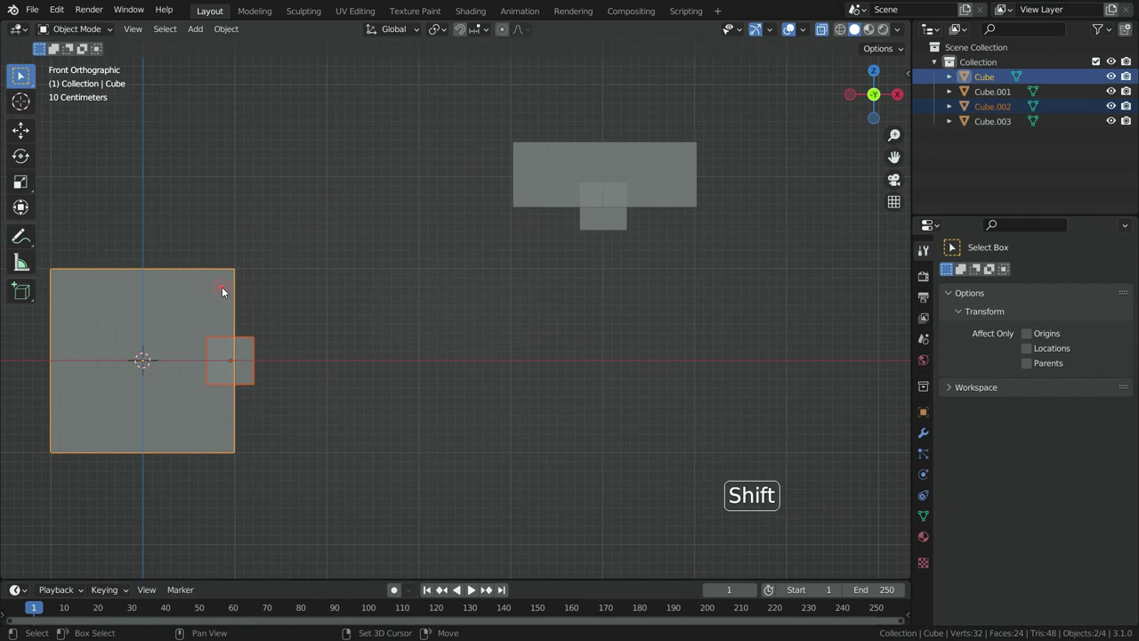
pyautogui.scroll(-1, 350, 279)
pyautogui.scroll(1, 192, 336)
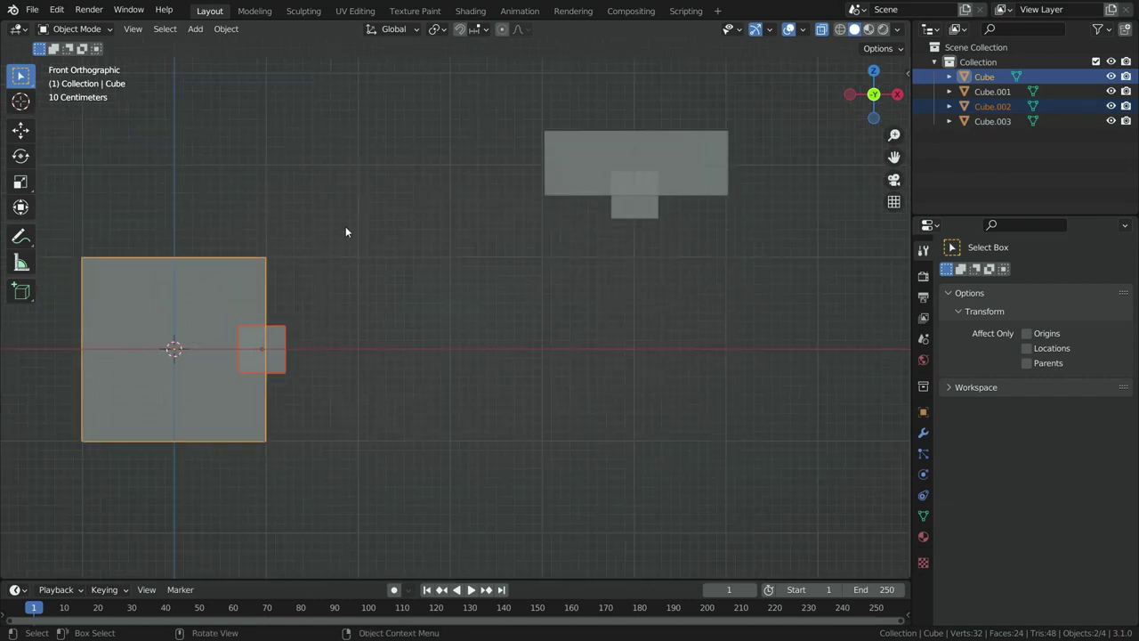
pyautogui.hotkey('ctrl', 'p')
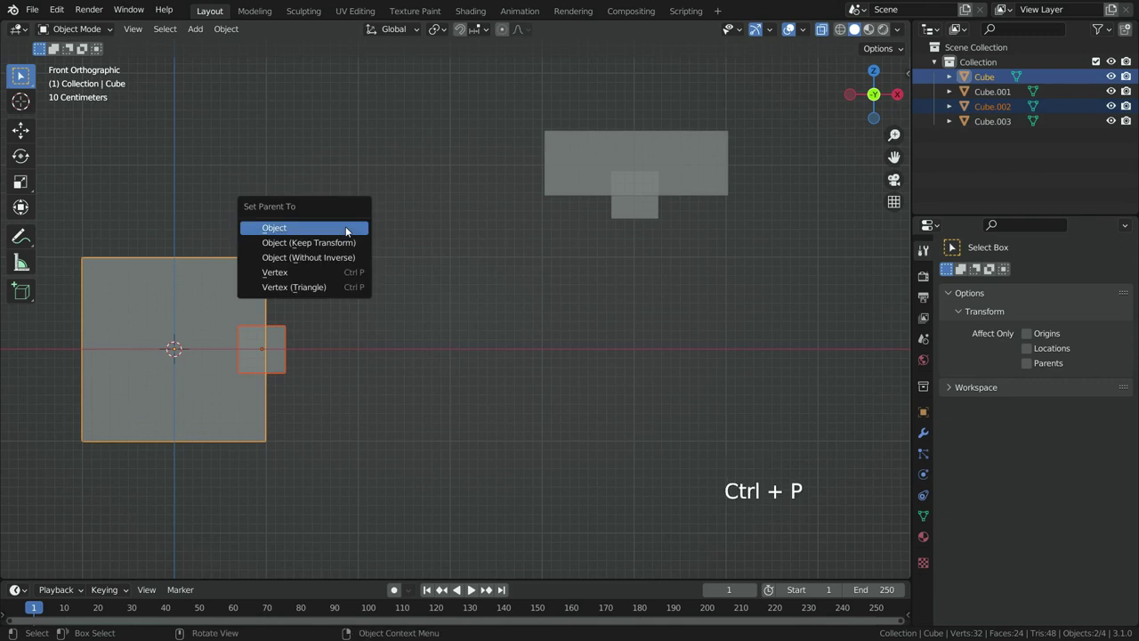
pyautogui.click(335, 242)
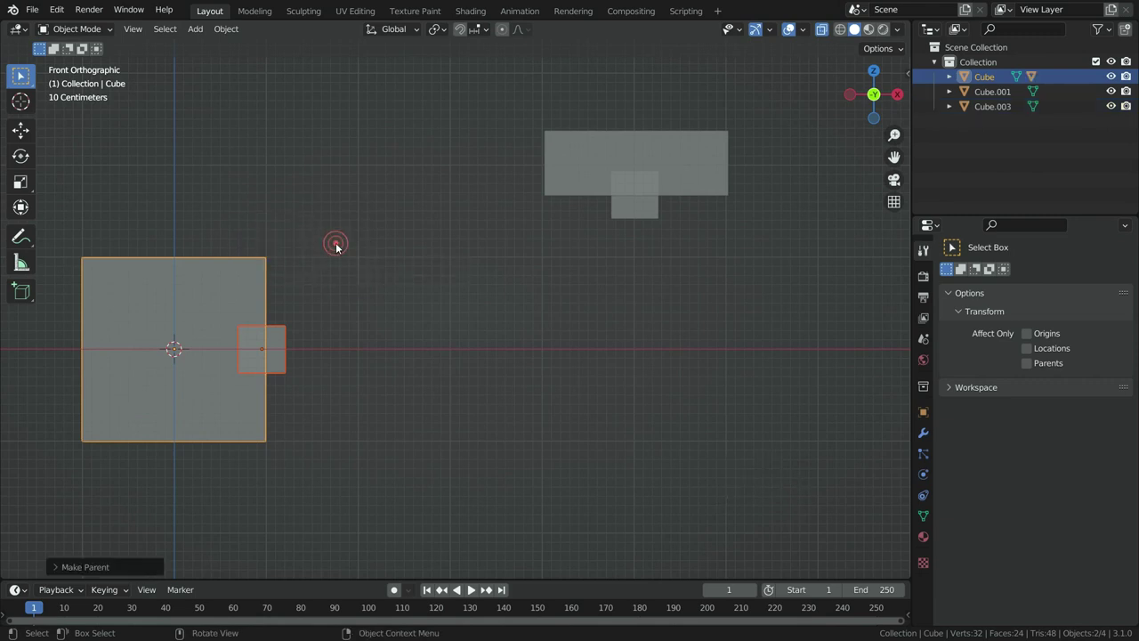
# Test the parenting by moving the large cube on its own and cancel the move.
pyautogui.click(394, 395)
pyautogui.click(224, 281)
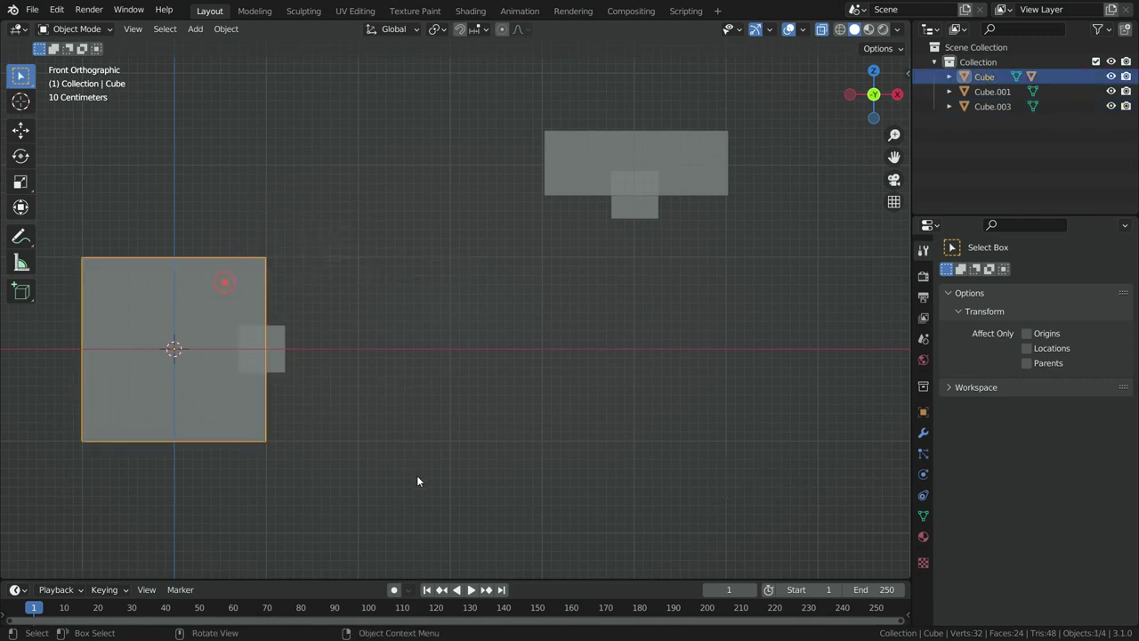
pyautogui.press('g')
pyautogui.rightClick(433, 405)
pyautogui.click(486, 324)
# Parent the small cube under the flattened block to that block with Object (Keep Transform) and test-move the parent.
pyautogui.scroll(-1, 471, 307)
pyautogui.scroll(3, 672, 210)
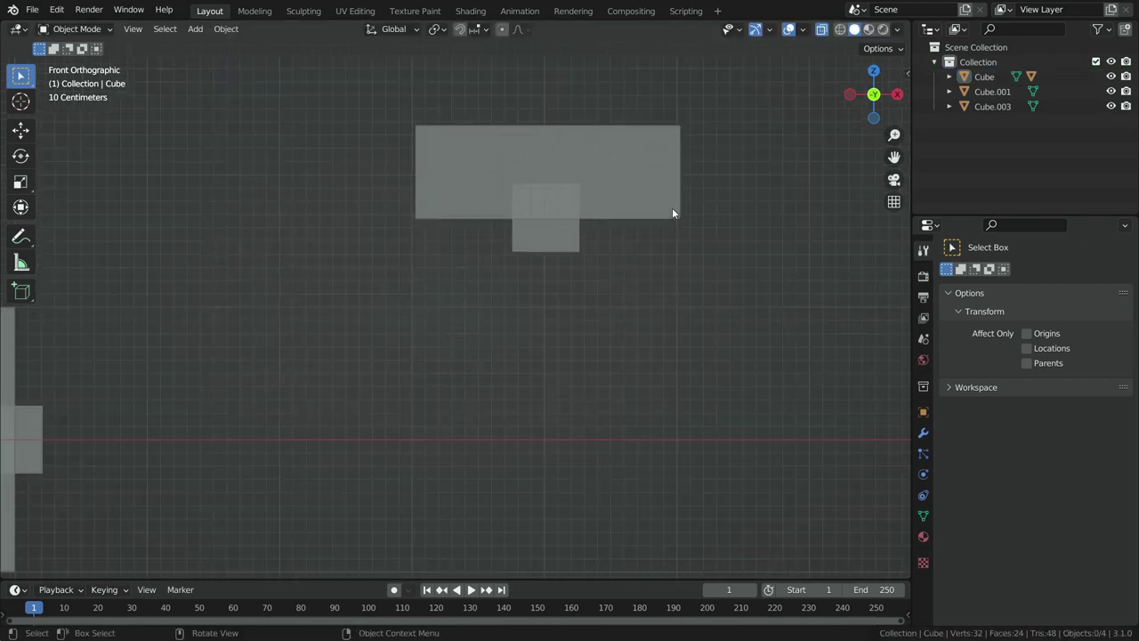
pyautogui.click(569, 244)
pyautogui.keyDown('shift'); pyautogui.click(602, 162); pyautogui.keyUp('shift')
pyautogui.hotkey('ctrl', 'p')
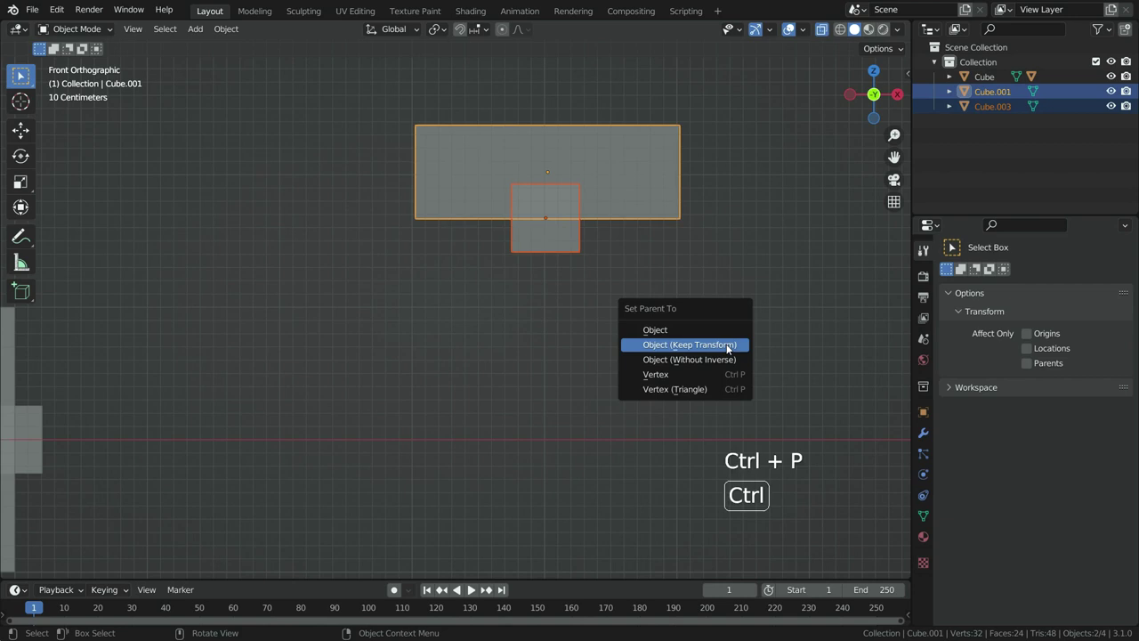
pyautogui.click(727, 349)
pyautogui.press('g')
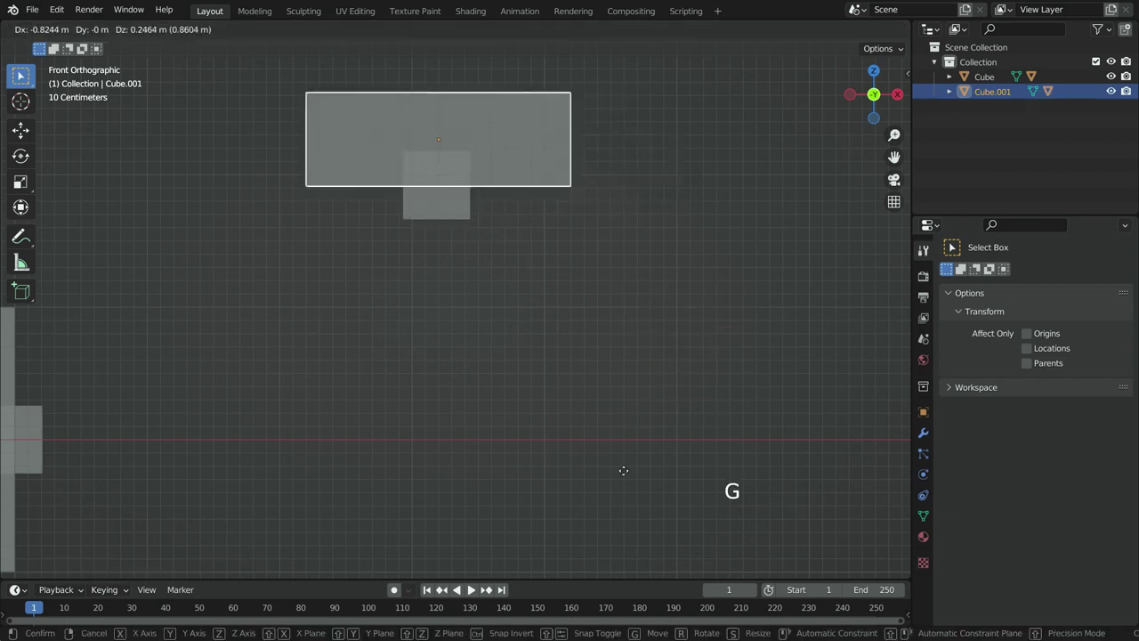
pyautogui.rightClick(713, 360)
# Add a plane at the origin and, in the top view, scale it down to about 0.16.
pyautogui.scroll(-4, 713, 360)
pyautogui.scroll(1, 713, 365)
pyautogui.hotkey('shift', 'a')
pyautogui.moveTo(339, 131)
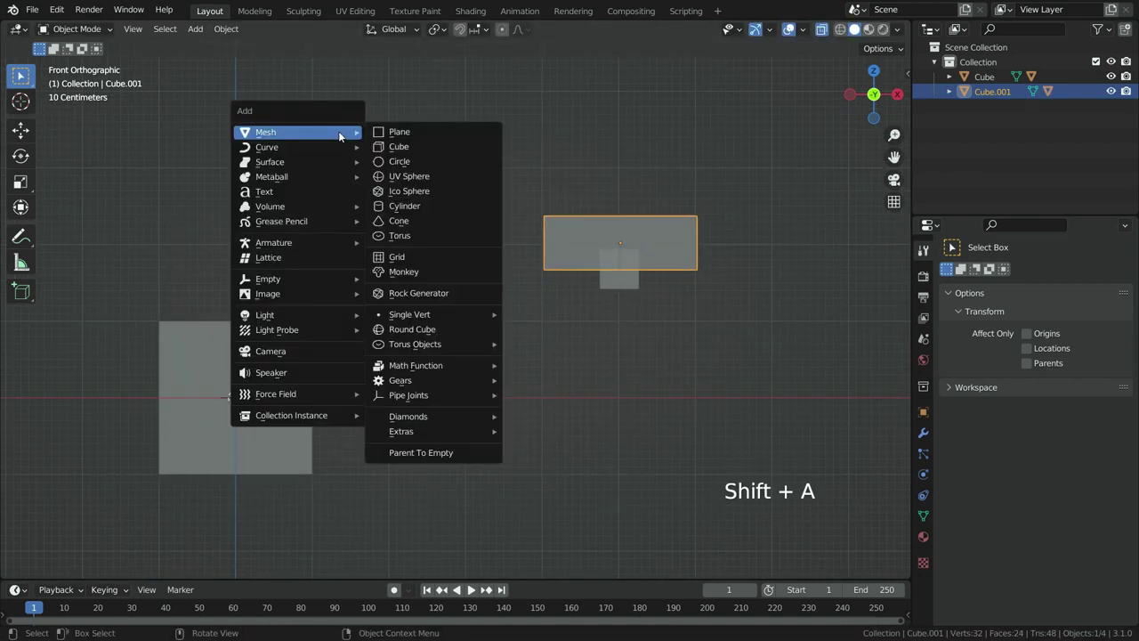
pyautogui.click(400, 131)
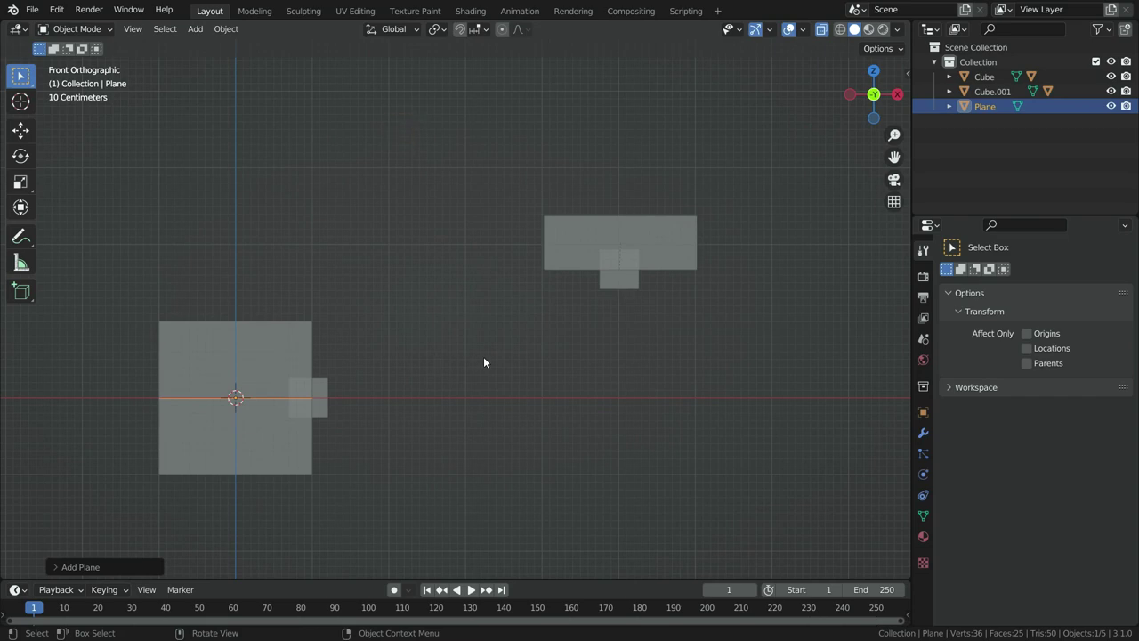
pyautogui.press('KP_7')
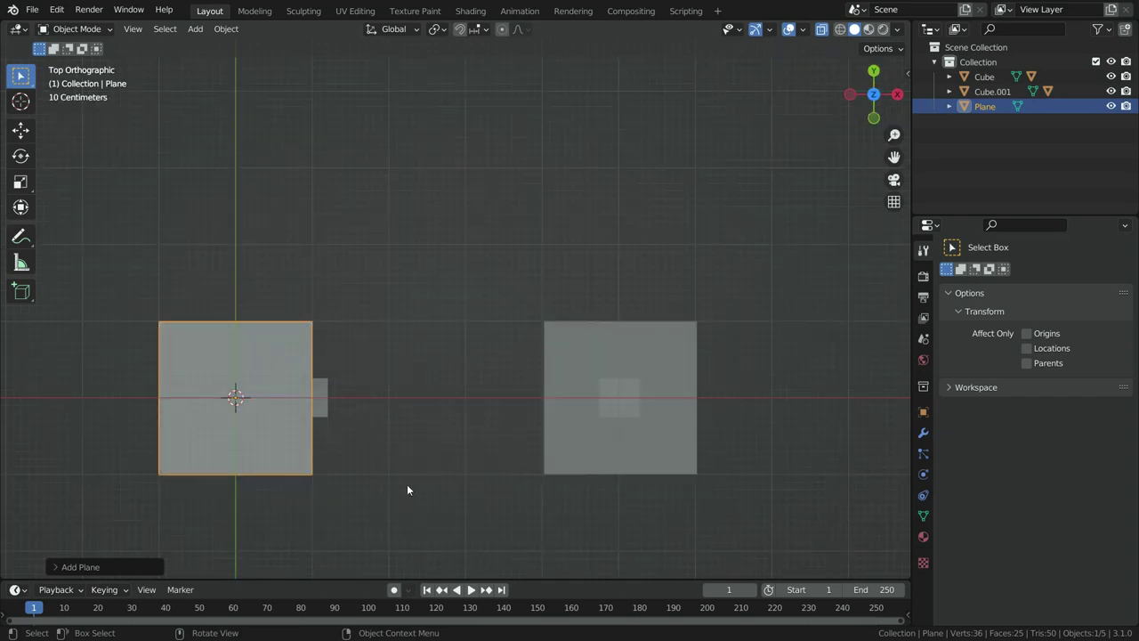
pyautogui.press('s')
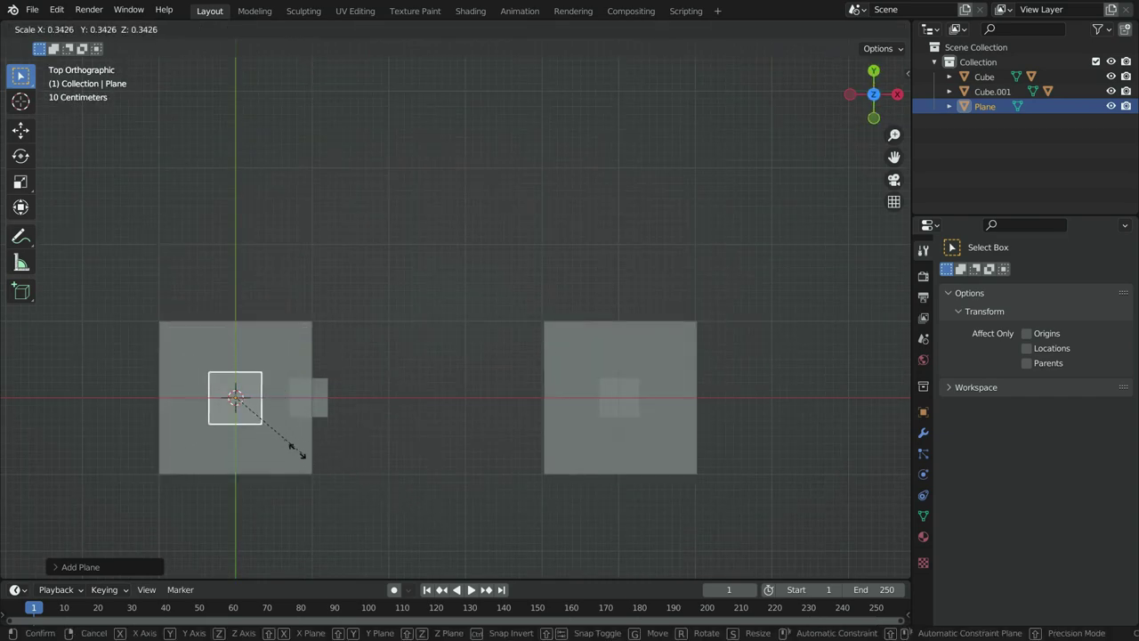
pyautogui.click(265, 412)
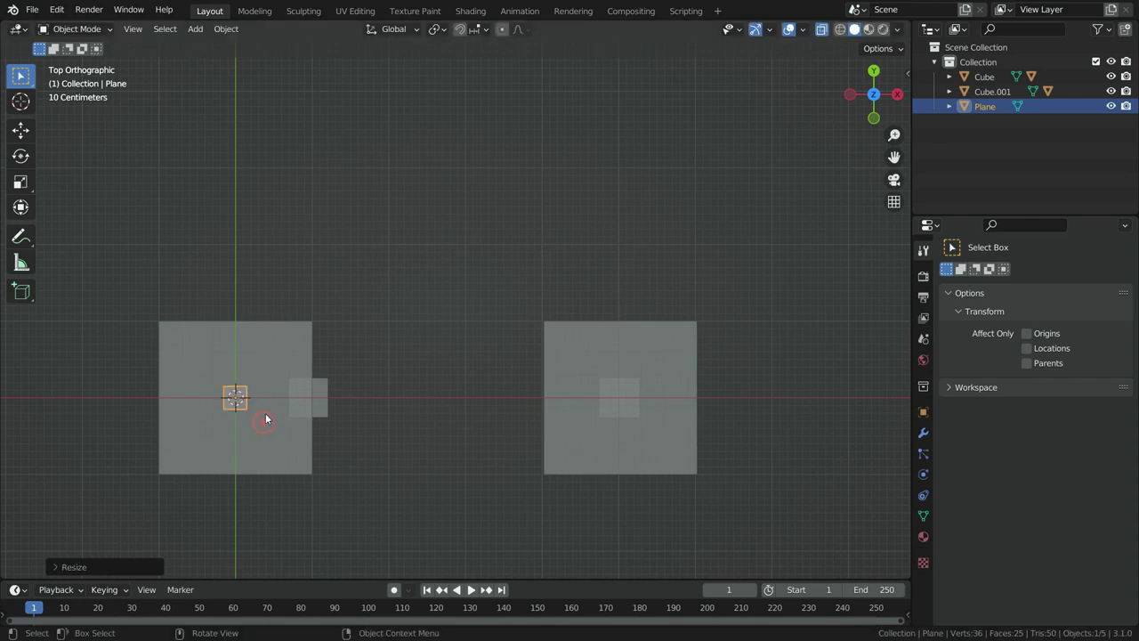
# Move the small plane about 1.3 m along X so it overlaps the outer edge of the large cube's small connector.
pyautogui.press('g')
pyautogui.press('x')
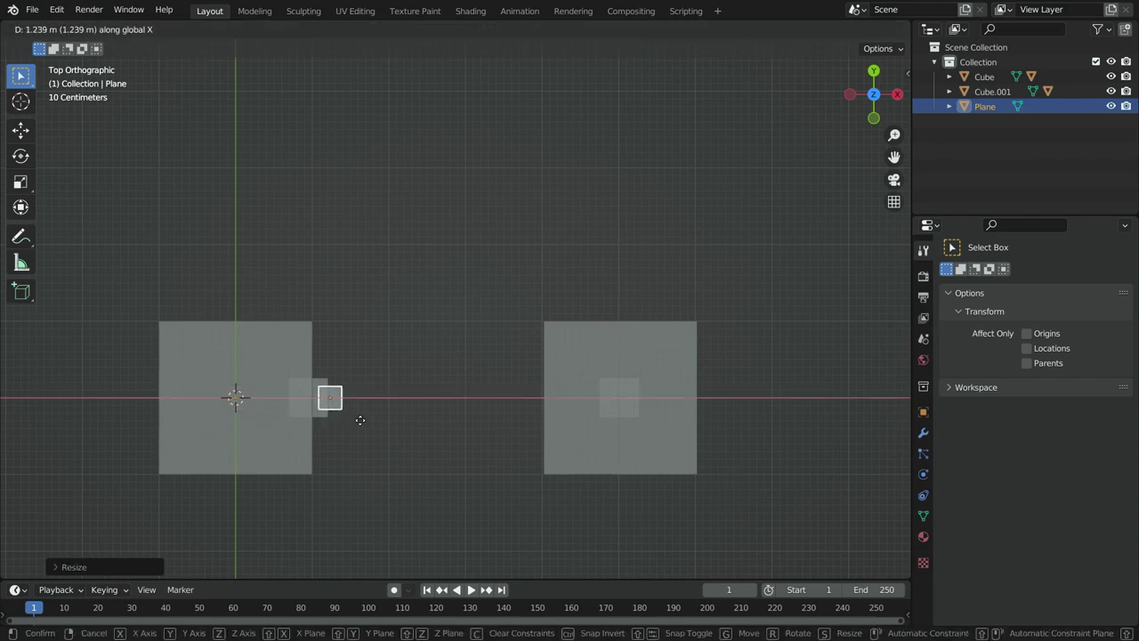
pyautogui.click(362, 417)
pyautogui.scroll(6, 341, 405)
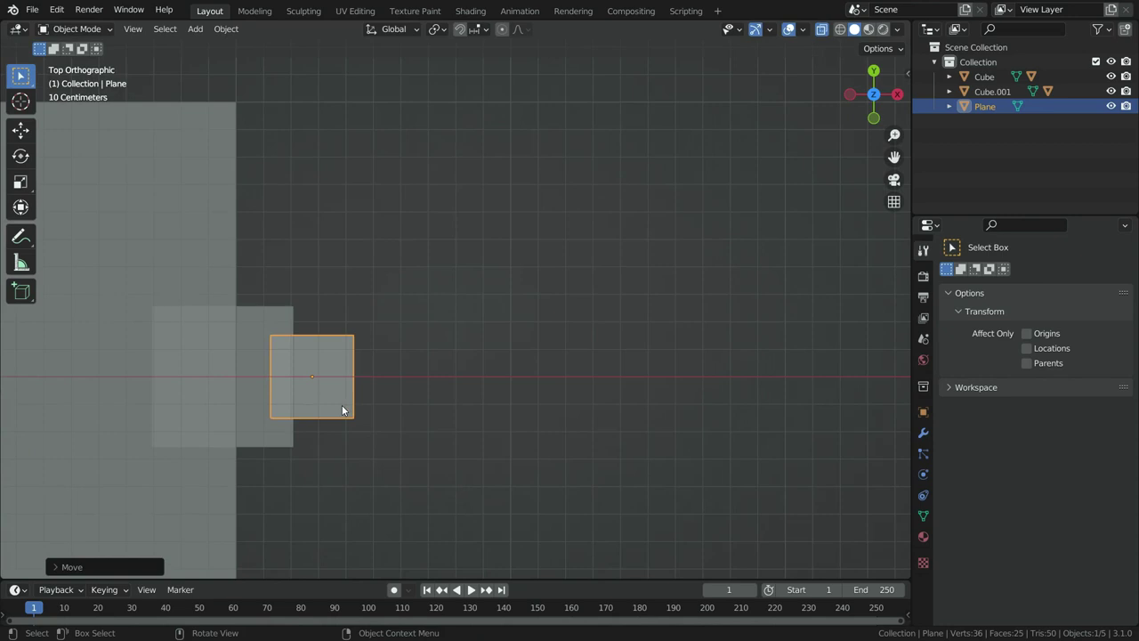
pyautogui.scroll(-5, 342, 439)
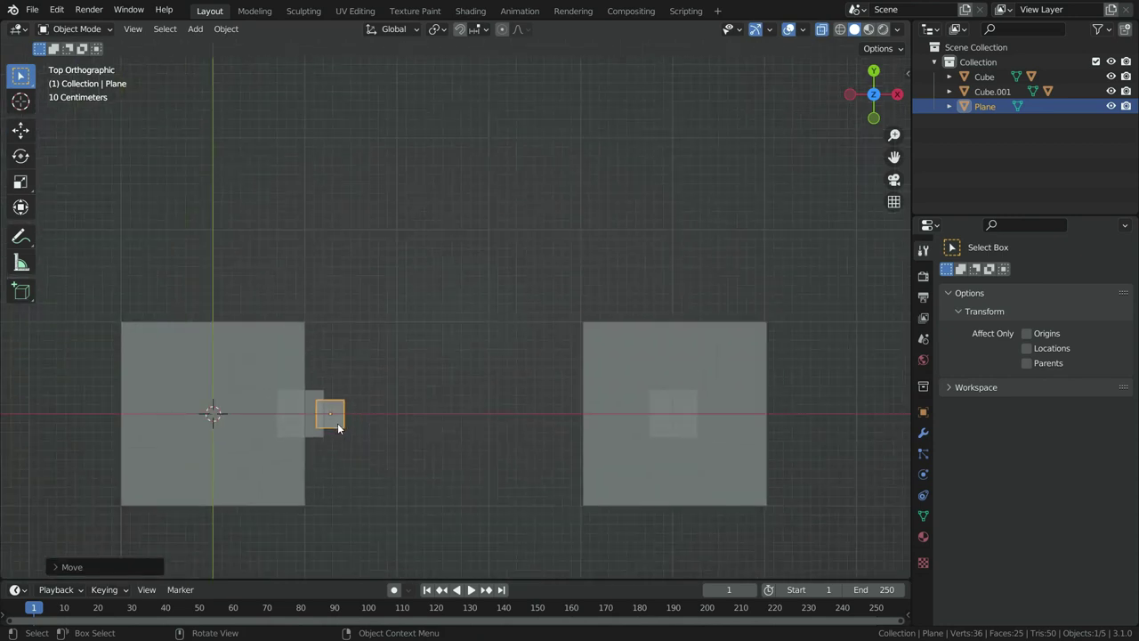
# Extend the small plane into a long strip by moving its outer edge along X to under the flattened block's connector.
pyautogui.scroll(2, 337, 423)
pyautogui.press('Tab')
pyautogui.moveTo(328, 371); pyautogui.dragTo(353, 435)
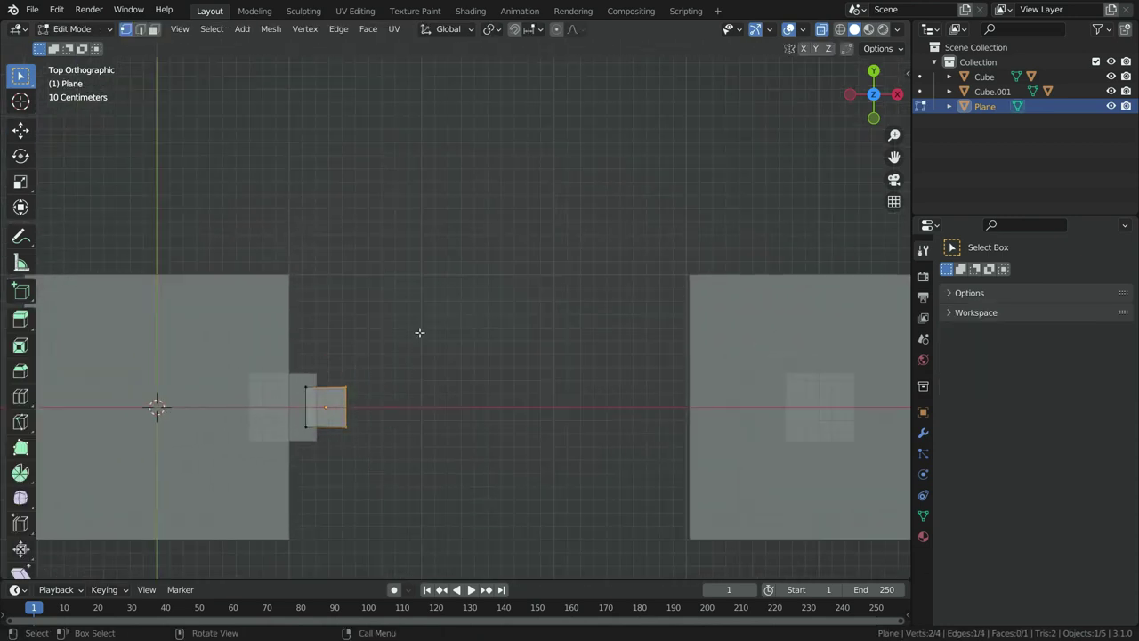
pyautogui.scroll(-3, 422, 333)
pyautogui.press('g')
pyautogui.press('x')
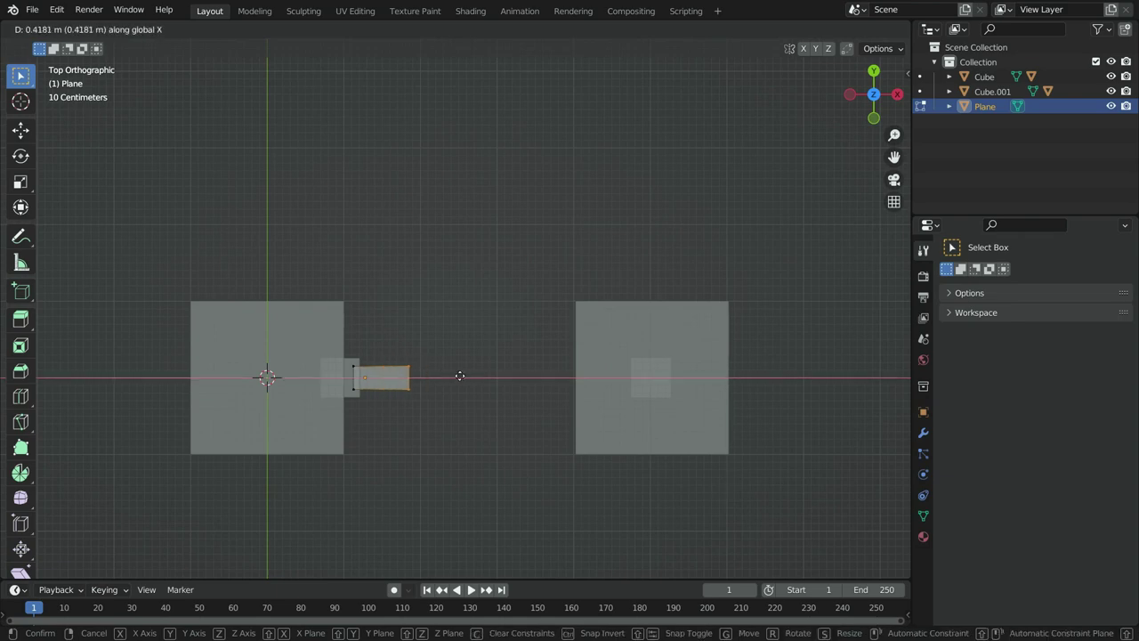
pyautogui.click(695, 398)
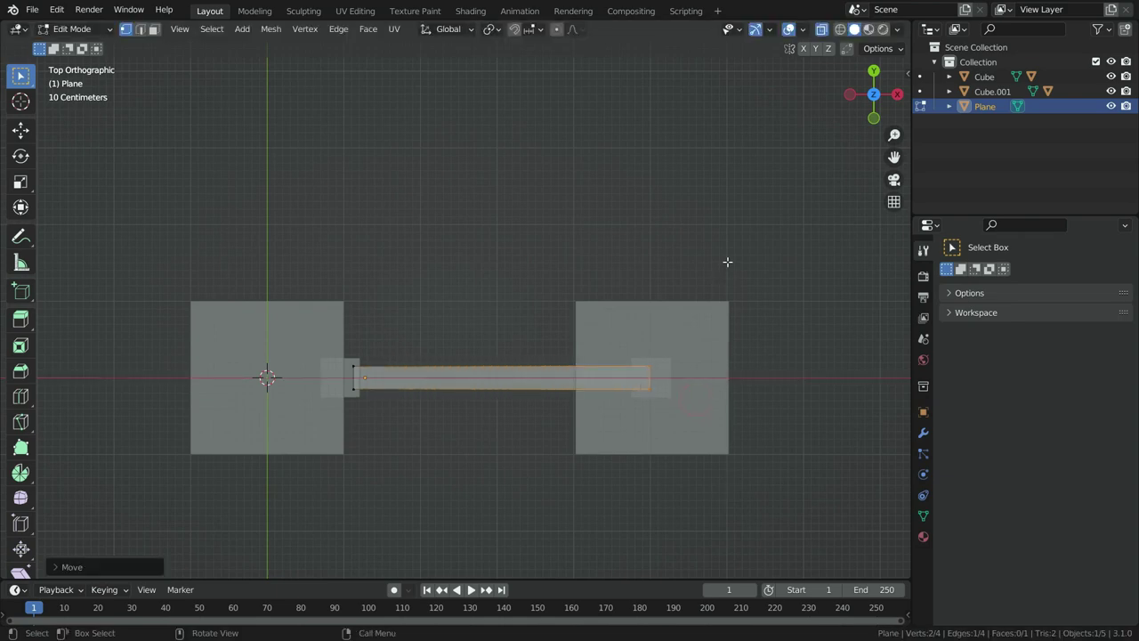
# In the front view, extrude the strip's end edge straight up along Z into the flattened block's small connector.
pyautogui.press('KP_7')
pyautogui.press('KP_1')
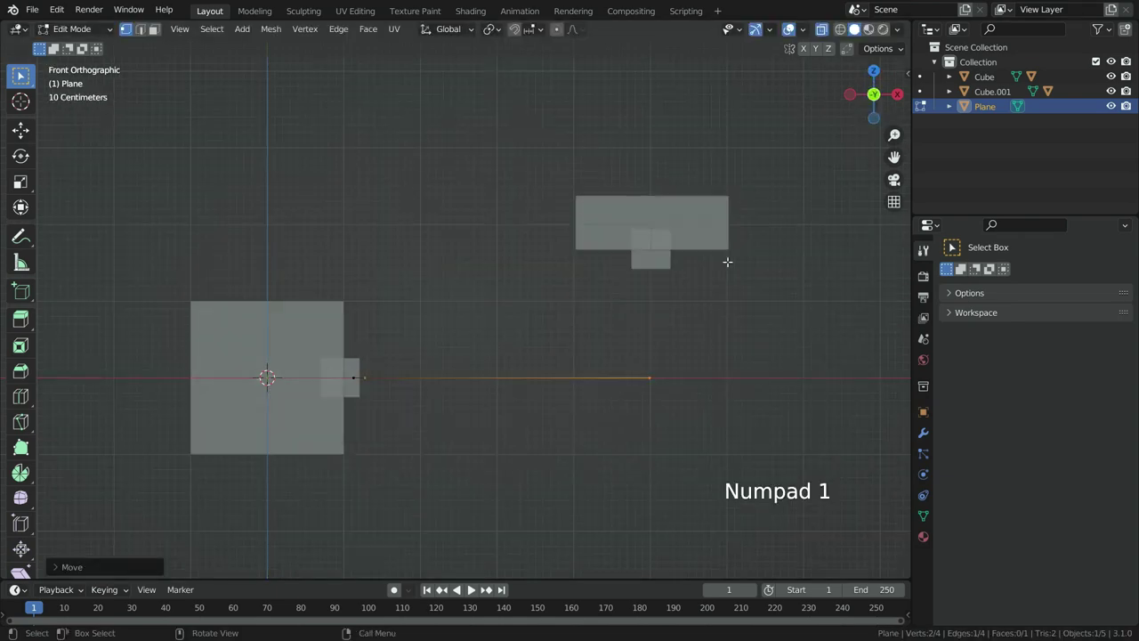
pyautogui.scroll(2, 676, 425)
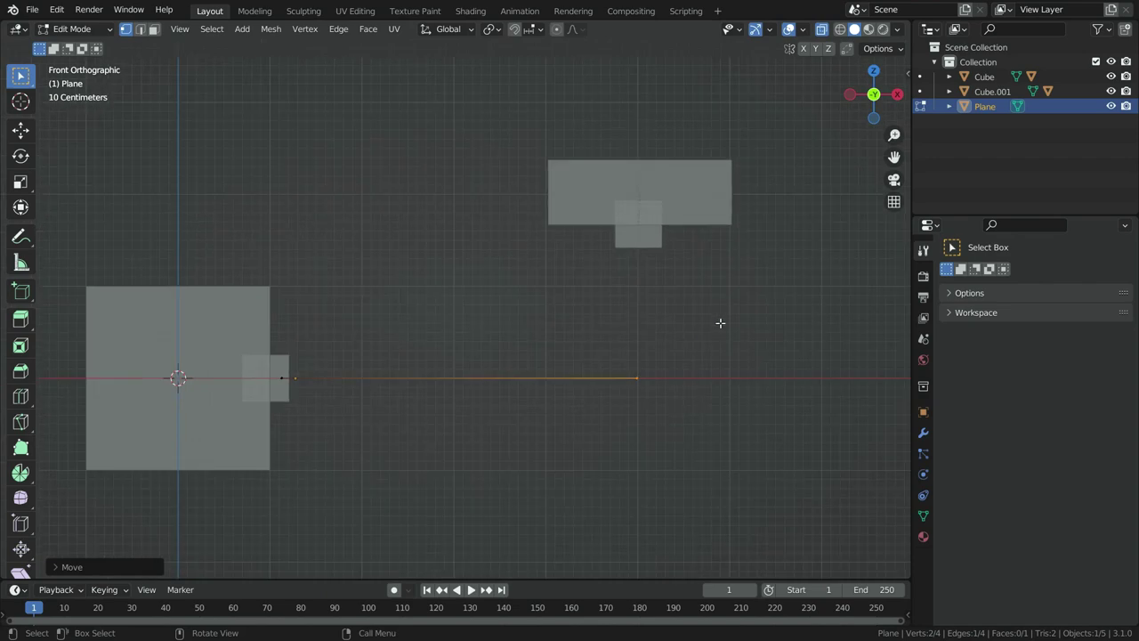
pyautogui.press('e')
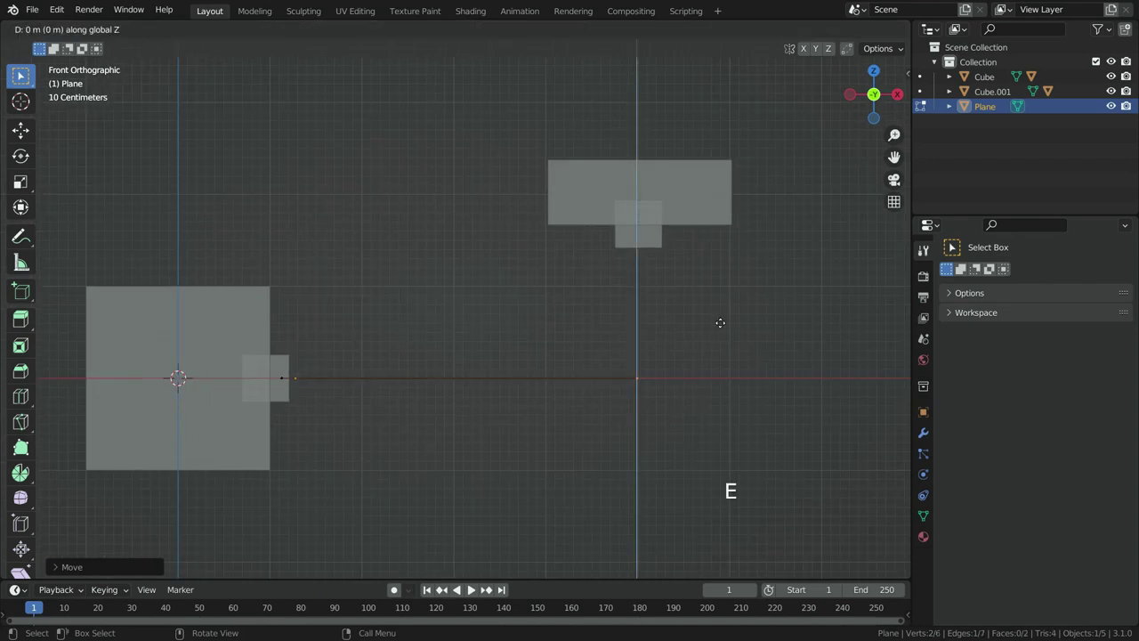
pyautogui.click(723, 181)
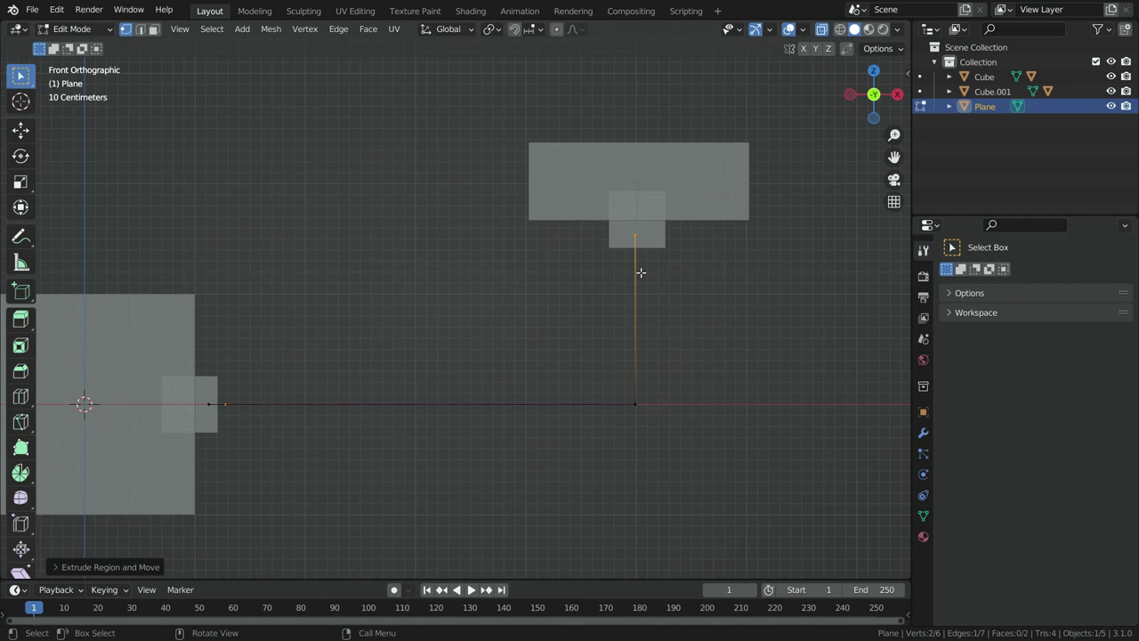
# Bevel the strip's corner edge with a width of about 2.35 m and 8 segments.
pyautogui.moveTo(599, 443); pyautogui.dragTo(611, 404, button='middle')
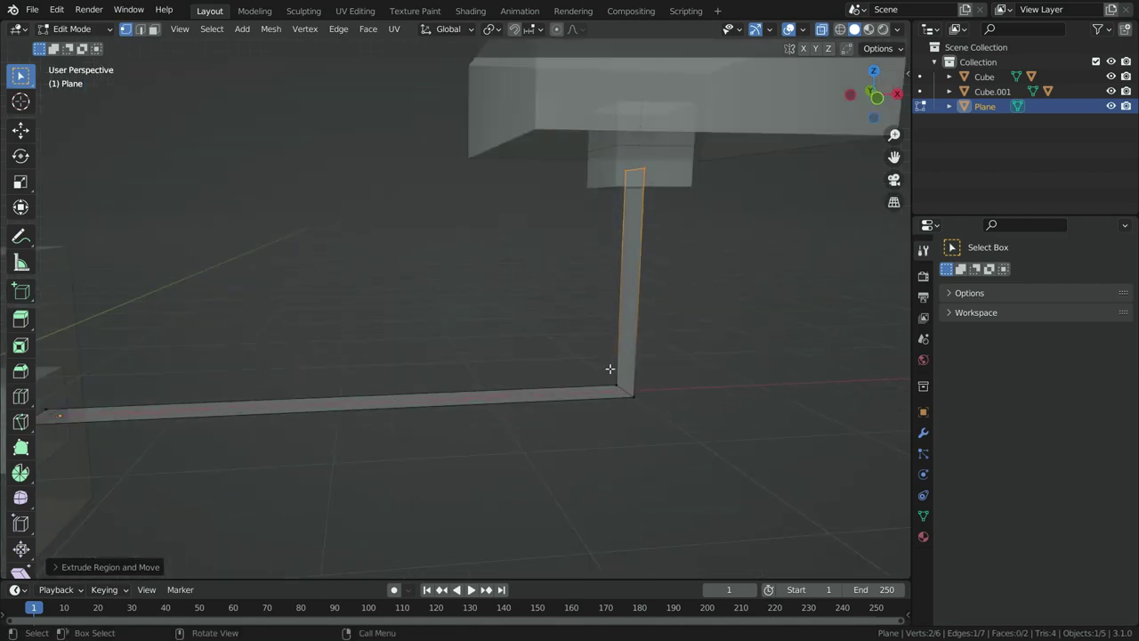
pyautogui.hotkey('ctrl', 'b')
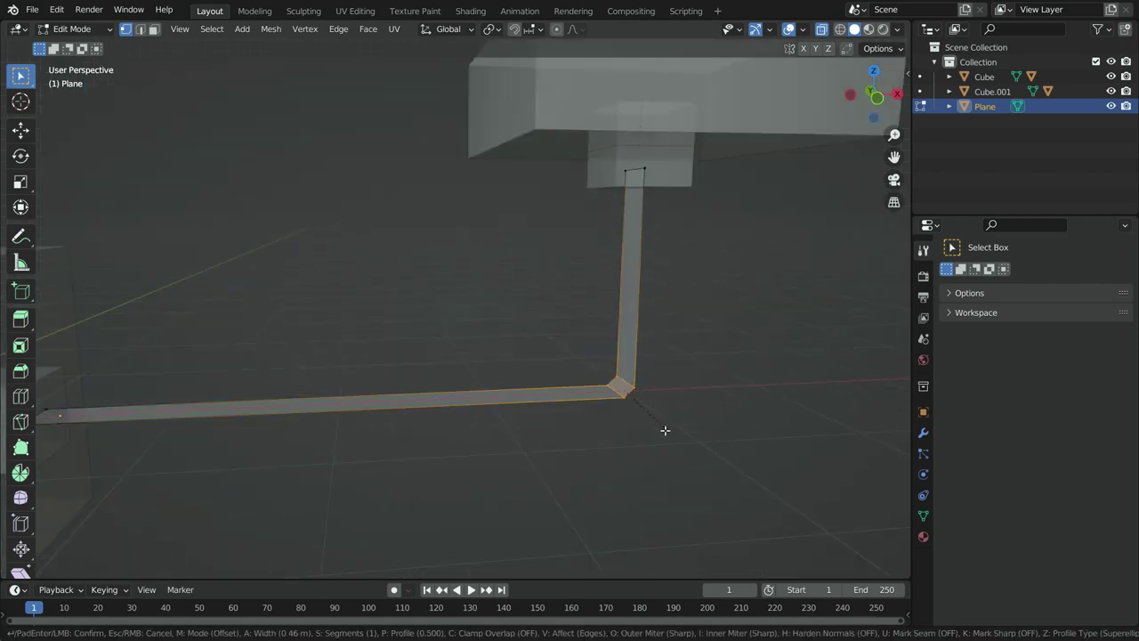
pyautogui.click(683, 463)
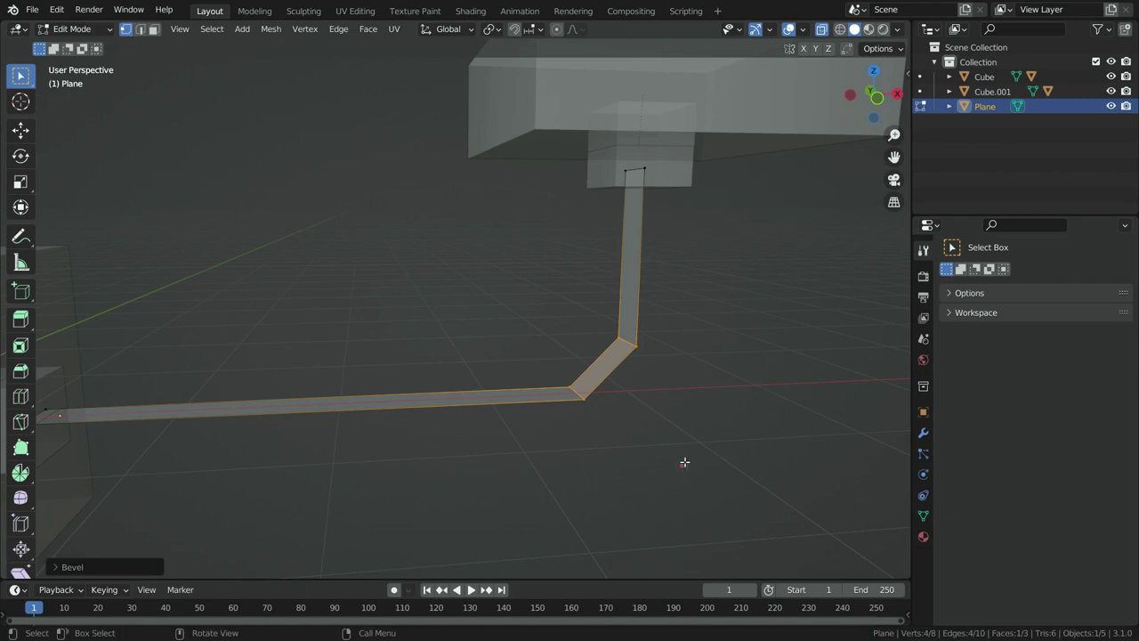
pyautogui.click(107, 565)
pyautogui.click(201, 356)
pyautogui.press('Return')
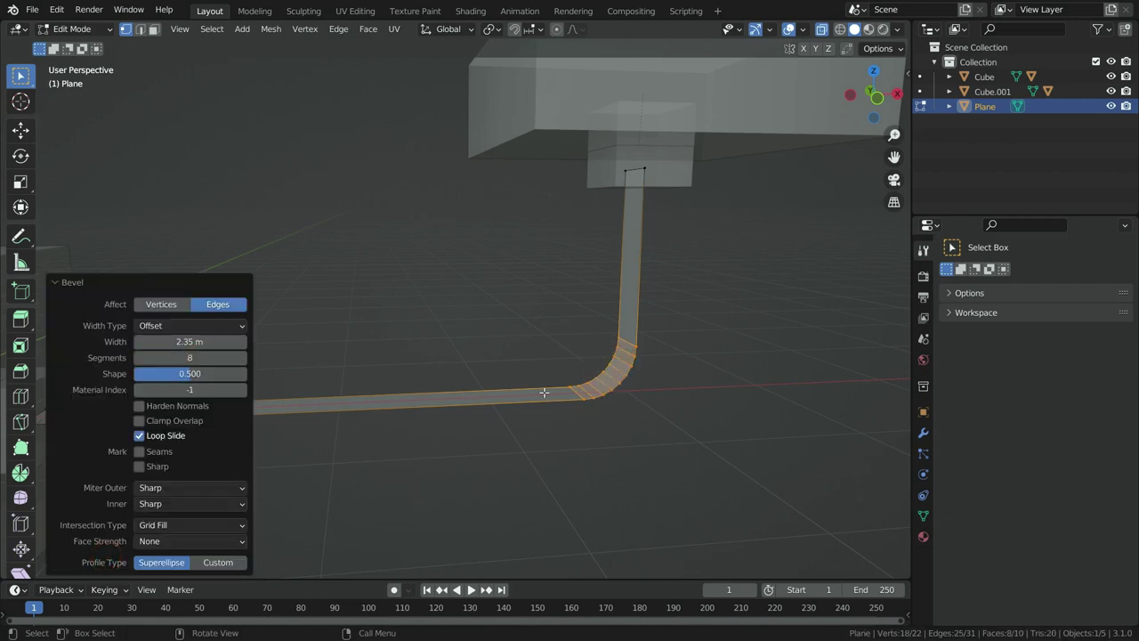
pyautogui.click(697, 362)
# Add about 40 evenly spaced, unslid loop cuts across the horizontal section of the strip.
pyautogui.moveTo(674, 362); pyautogui.dragTo(638, 397, button='middle')
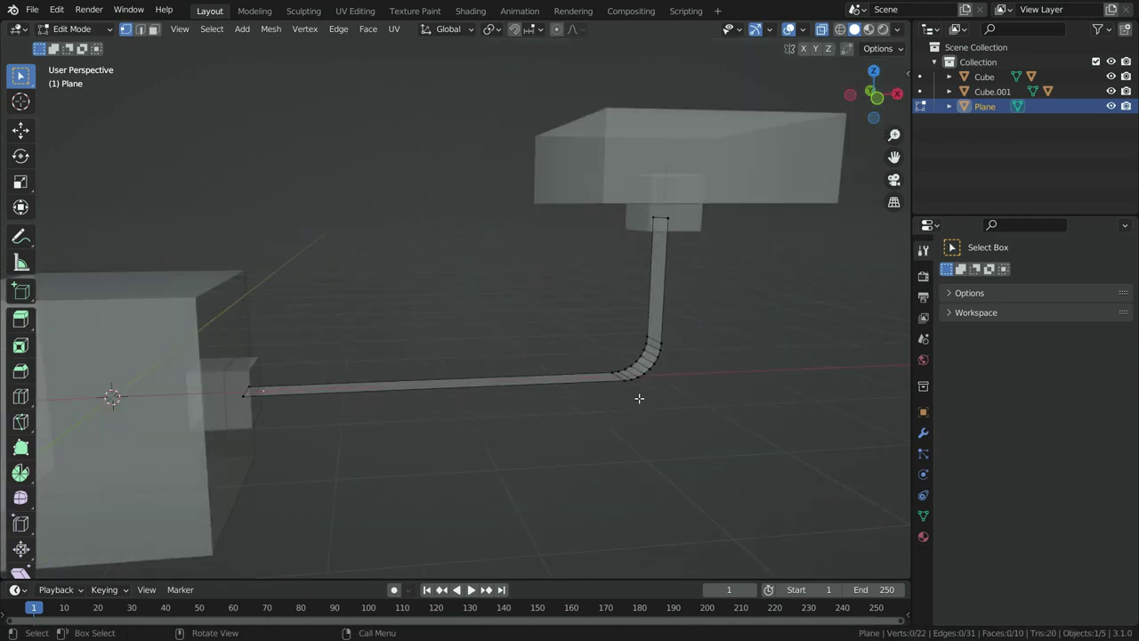
pyautogui.press('KP_7')
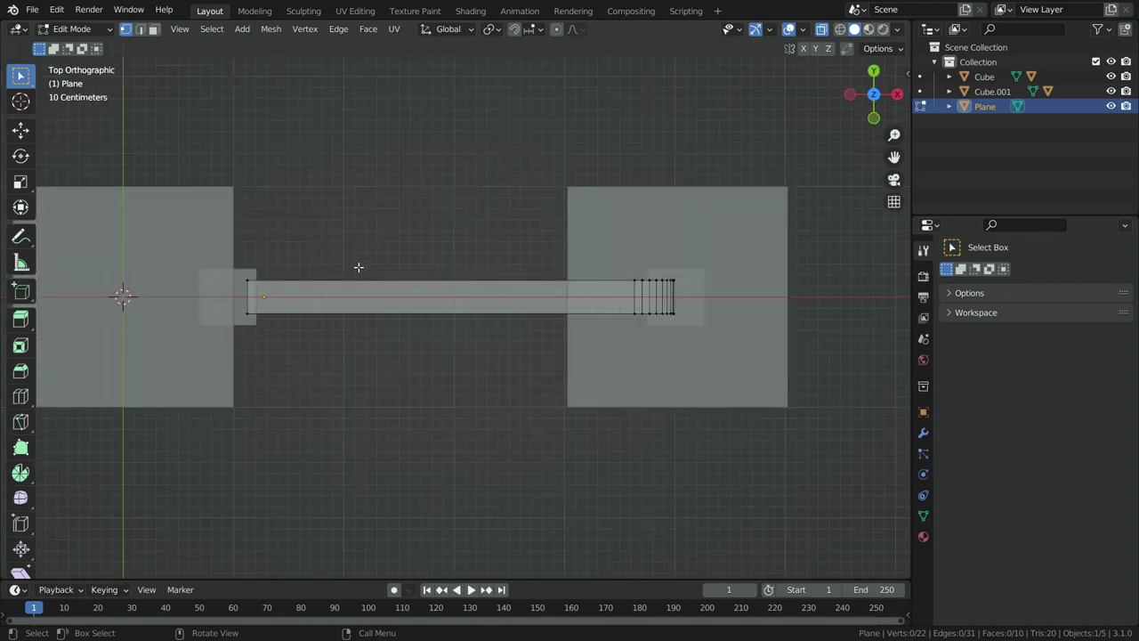
pyautogui.hotkey('ctrl', 'r')
pyautogui.scroll(20, 433, 326)
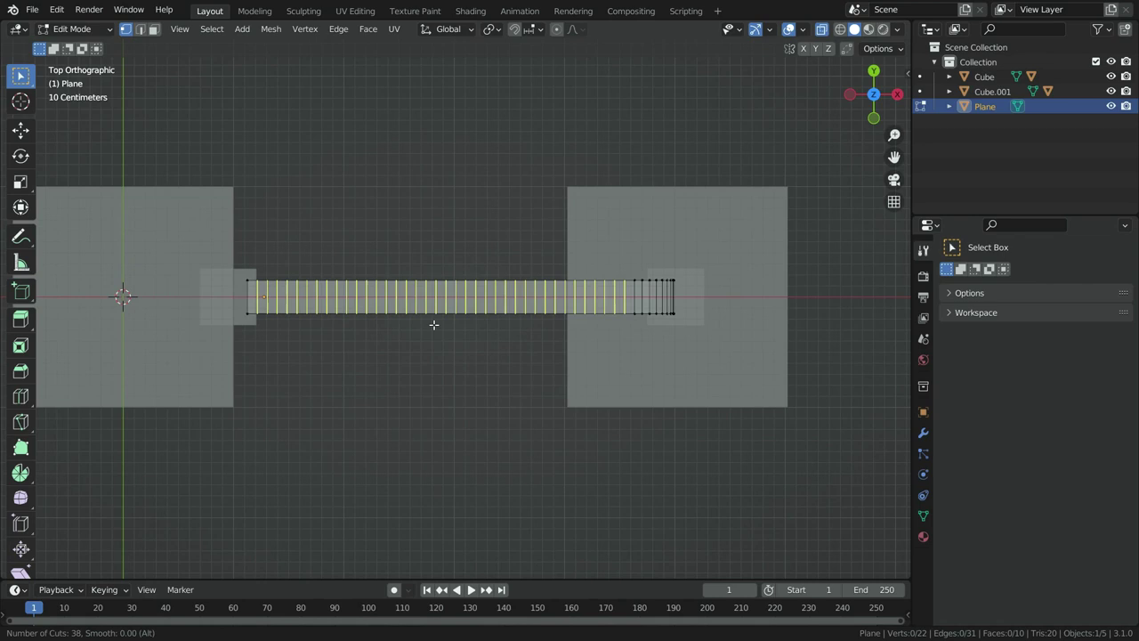
pyautogui.click(428, 323)
pyautogui.rightClick(433, 323)
pyautogui.click(481, 403)
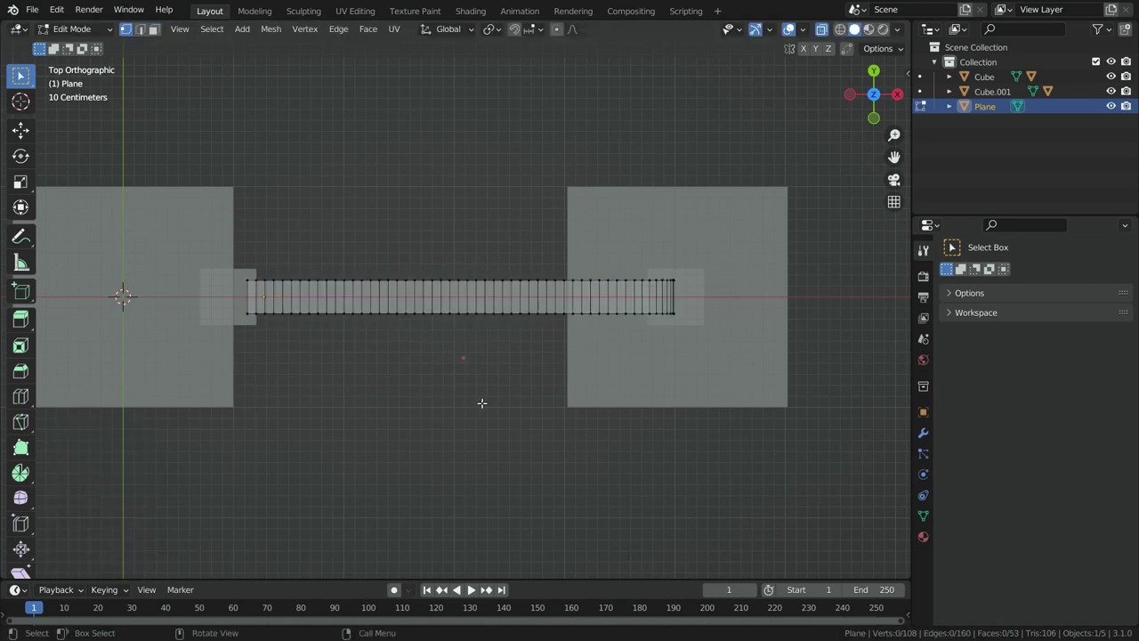
# Add 15 evenly spaced, unslid loop cuts across the vertical section of the strip.
pyautogui.moveTo(481, 403); pyautogui.dragTo(620, 419, button='middle')
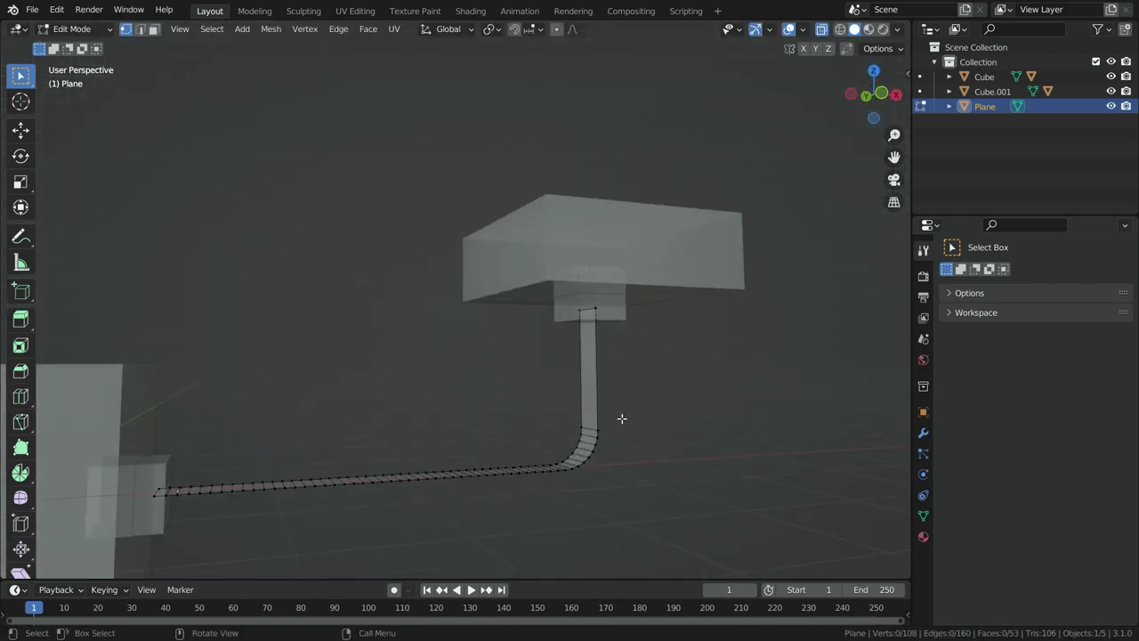
pyautogui.hotkey('ctrl', 'r')
pyautogui.scroll(14, 631, 412)
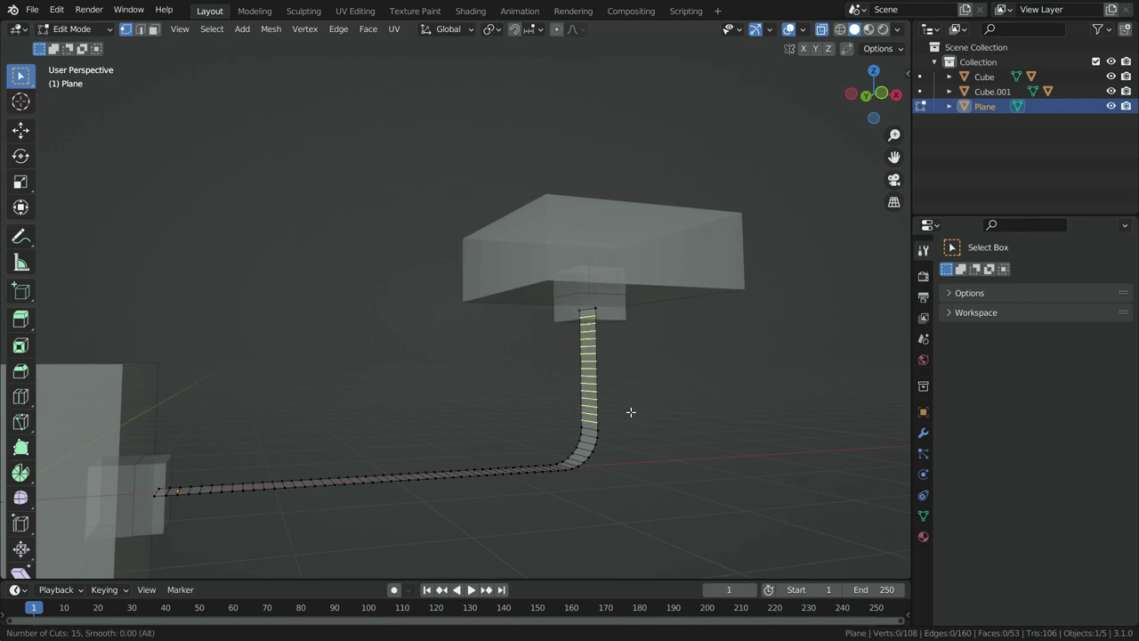
pyautogui.click(631, 412)
pyautogui.rightClick(631, 412)
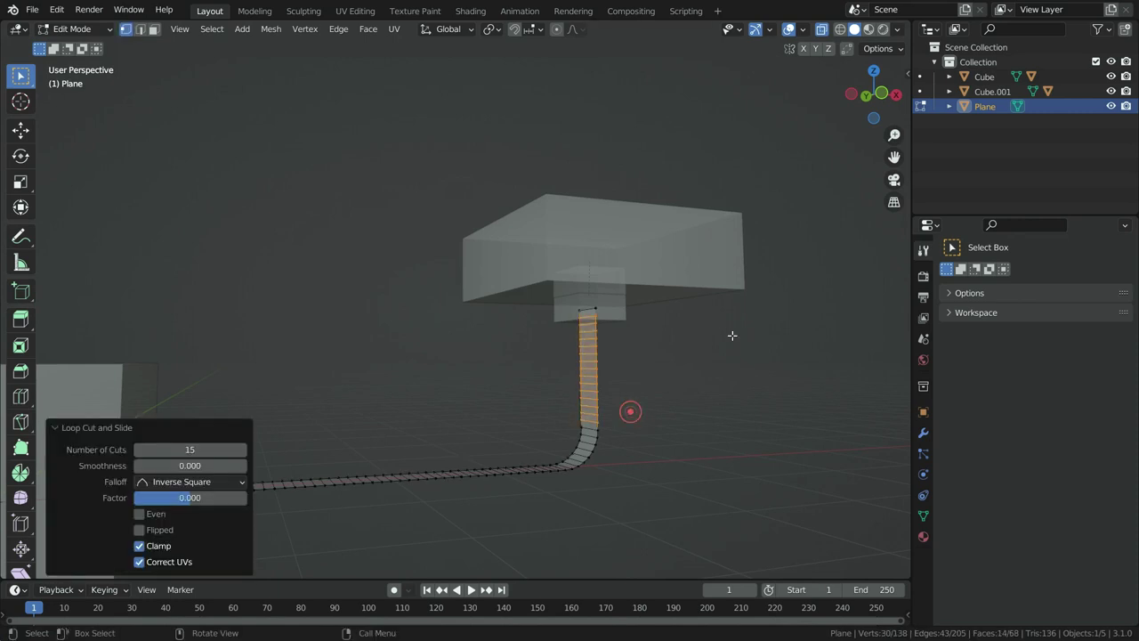
pyautogui.click(742, 400)
# Edge-slide the first loop below the strip's upper end by about 0.54, just inside the connector's bottom face.
pyautogui.scroll(6, 579, 301)
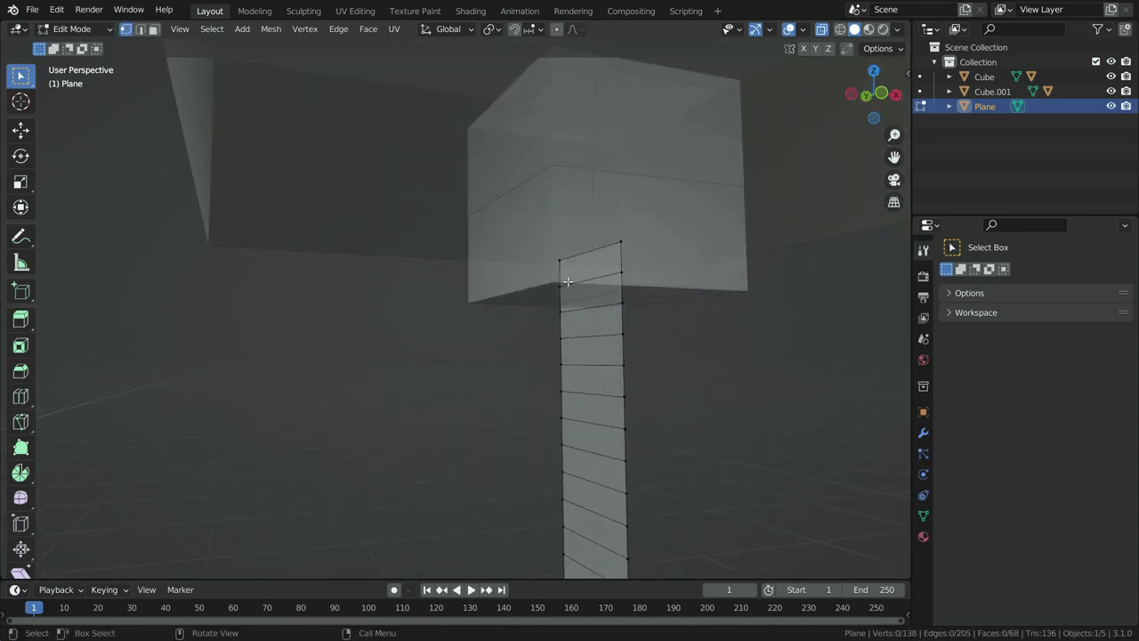
pyautogui.keyDown('shift'); pyautogui.click(621, 273); pyautogui.keyUp('shift')
pyautogui.press('KP_1')
pyautogui.press('g')
pyautogui.press('g')
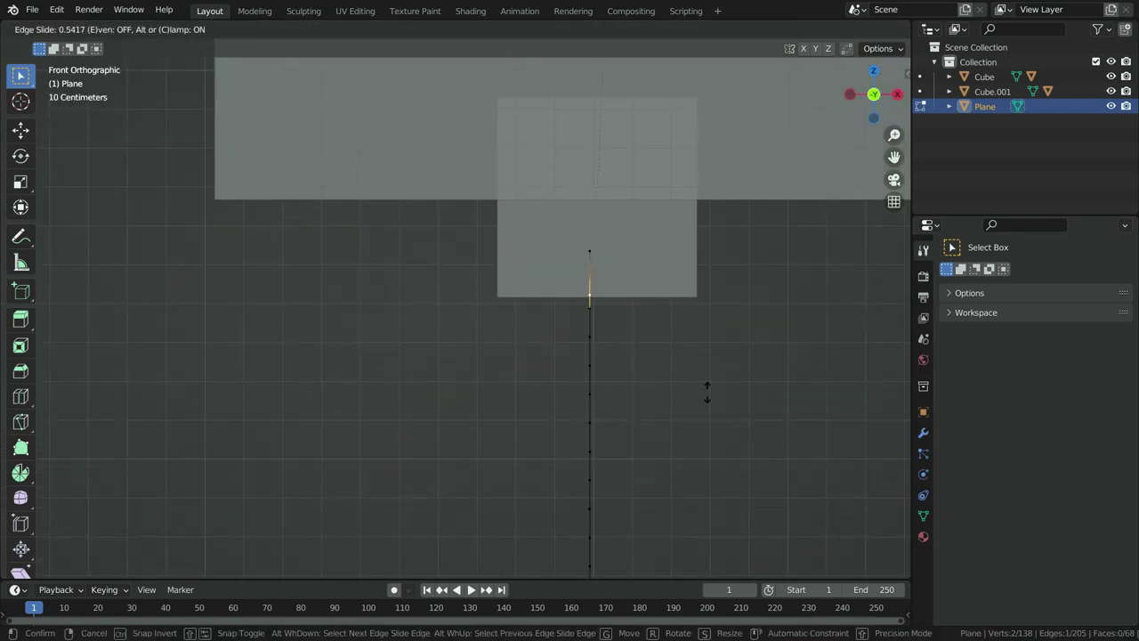
pyautogui.click(707, 392)
# Move the strip's topmost edge about 0.06 m down along Z to shorten the end face inside the connector.
pyautogui.scroll(3, 552, 196)
pyautogui.moveTo(552, 195); pyautogui.dragTo(598, 249)
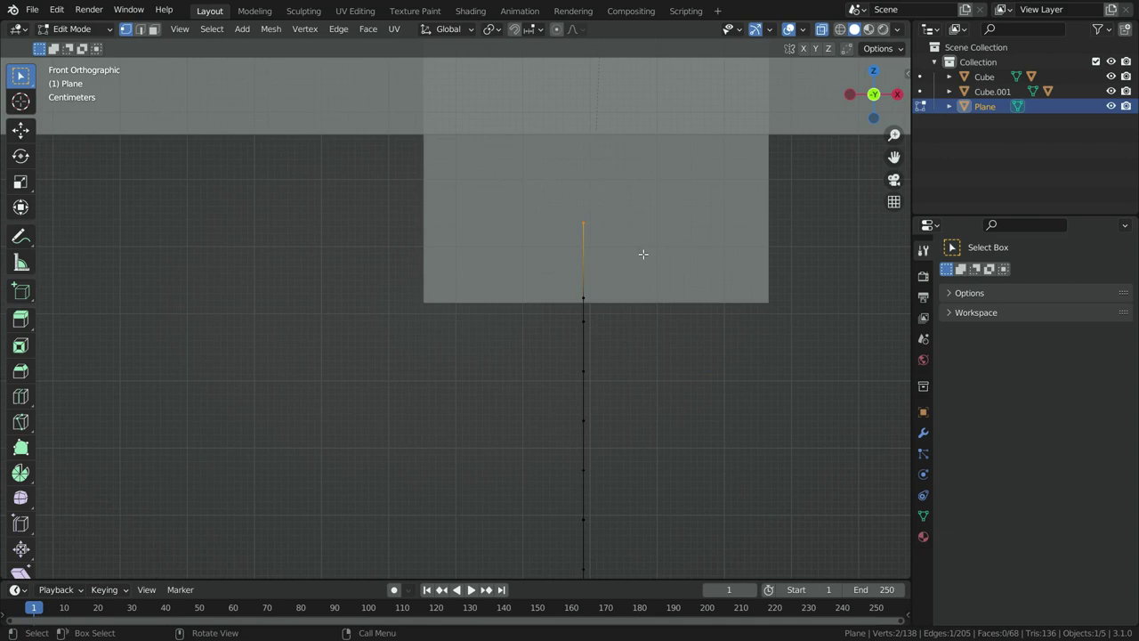
pyautogui.press('g')
pyautogui.press('z')
pyautogui.click(646, 295)
pyautogui.scroll(-3, 635, 244)
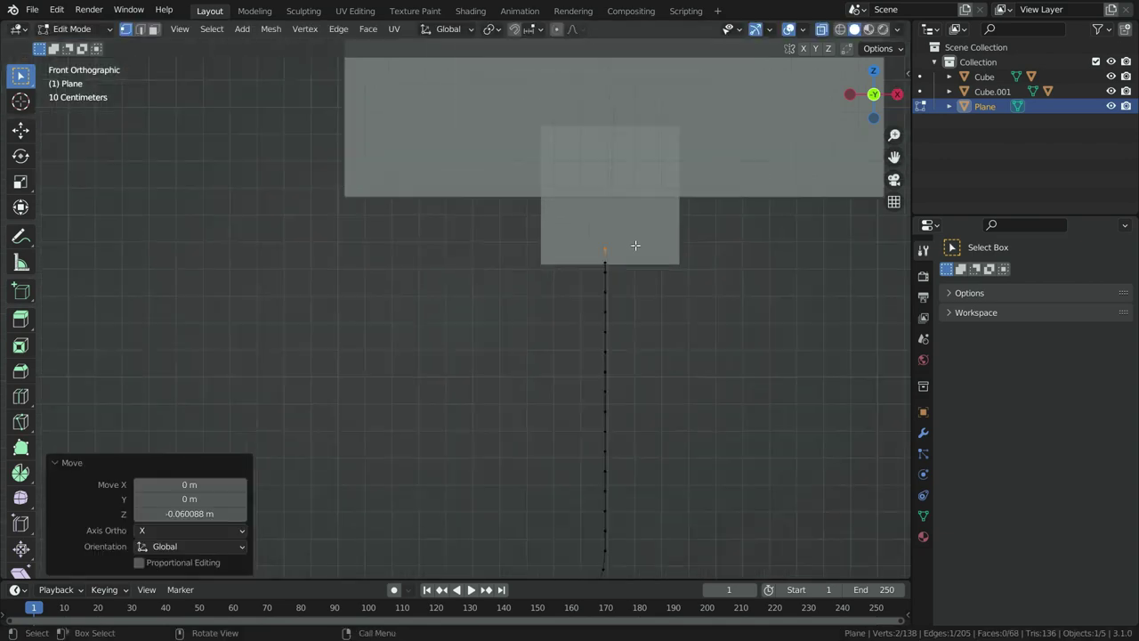
pyautogui.scroll(-4, 635, 245)
pyautogui.scroll(4, 646, 272)
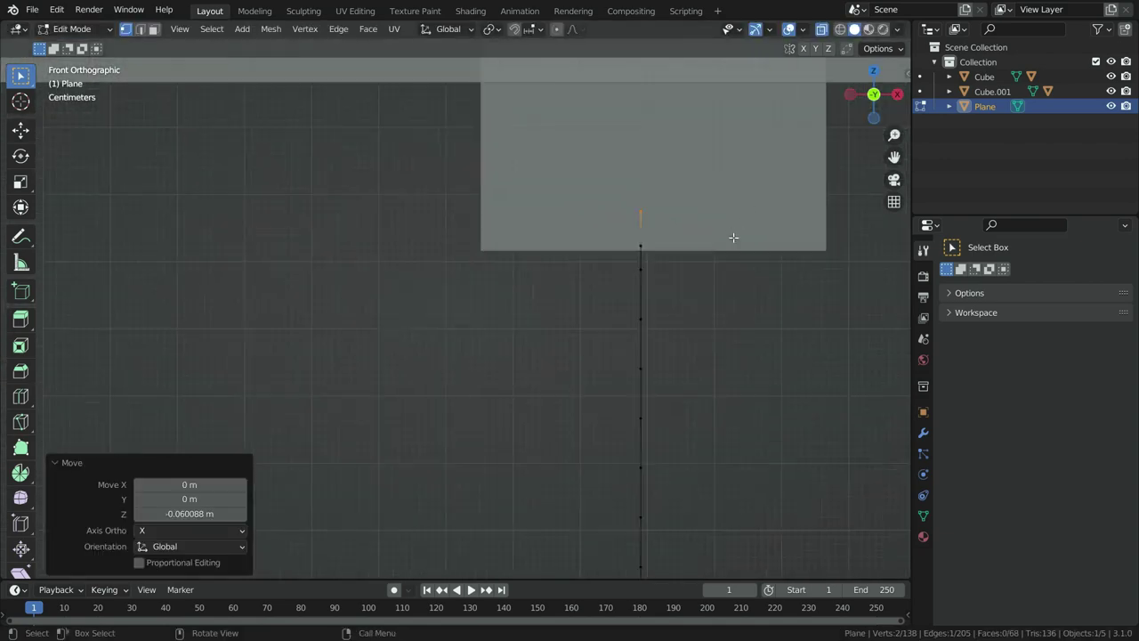
# Create a vertex group named Pins for the strip's two end faces inside the connectors, with a weight of 1.000.
pyautogui.moveTo(570, 179); pyautogui.dragTo(648, 254)
pyautogui.moveTo(649, 253); pyautogui.dragTo(391, 421, button='middle')
pyautogui.press('KP_1')
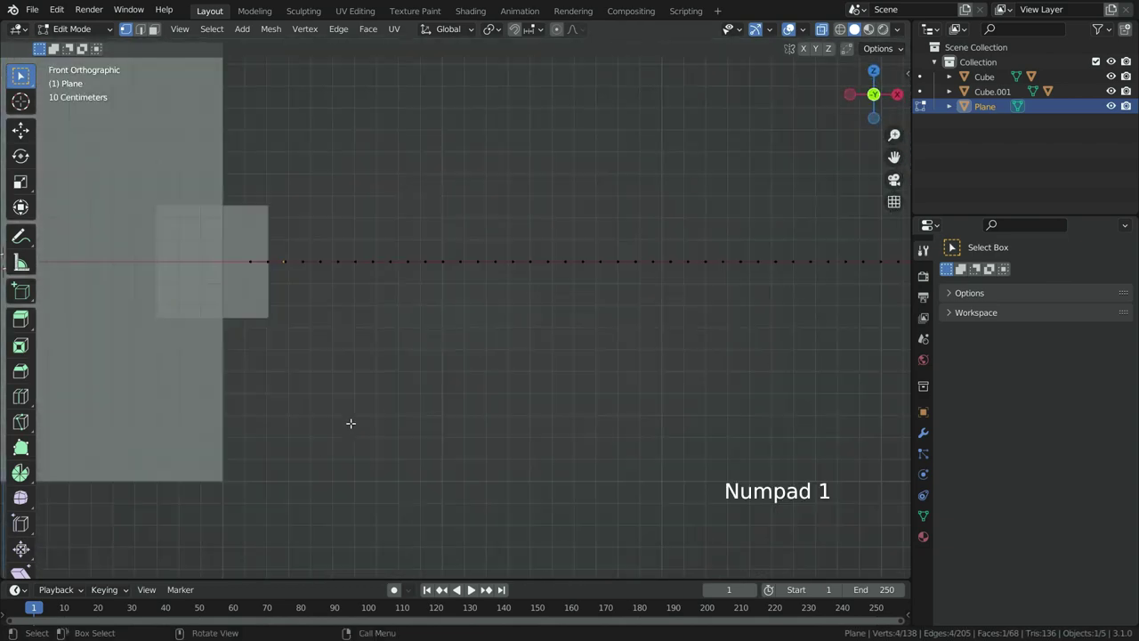
pyautogui.keyDown('shift'); pyautogui.moveTo(236, 253); pyautogui.dragTo(272, 285); pyautogui.keyUp('shift')
pyautogui.scroll(-5, 401, 347)
pyautogui.moveTo(486, 379); pyautogui.dragTo(445, 311, button='middle')
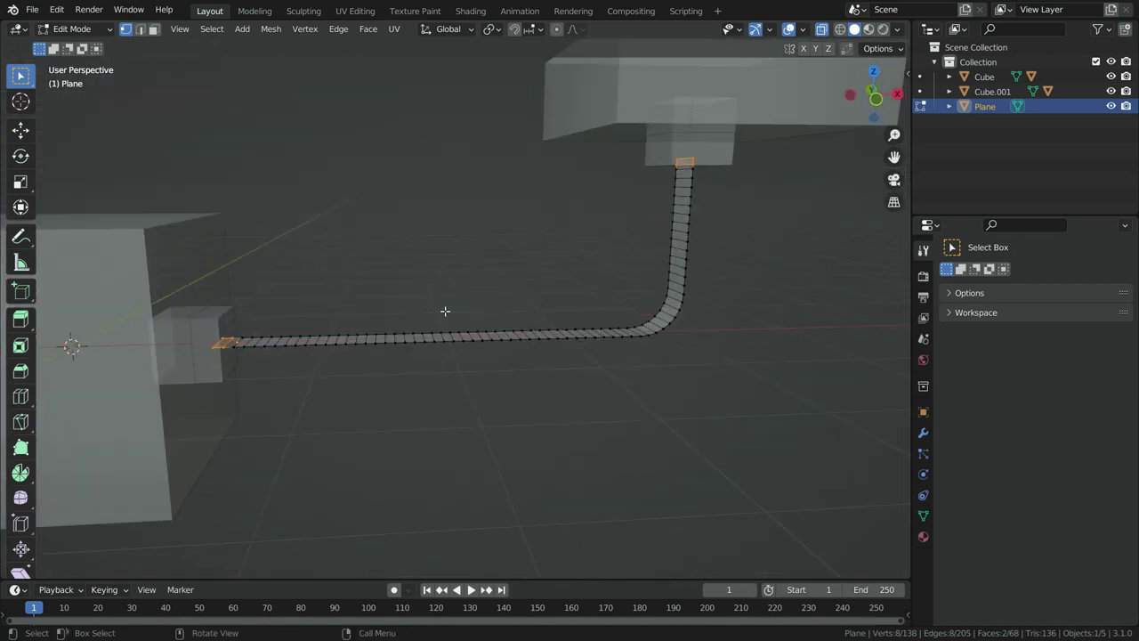
pyautogui.click(923, 517)
pyautogui.click(1120, 320)
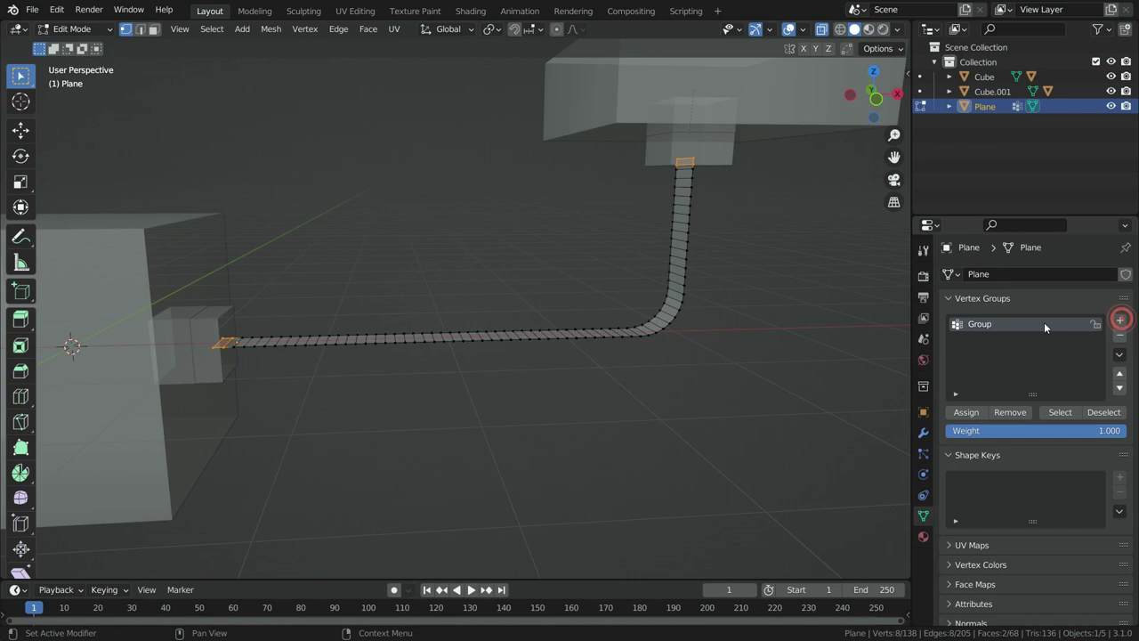
pyautogui.doubleClick(1044, 323)
pyautogui.press('Return')
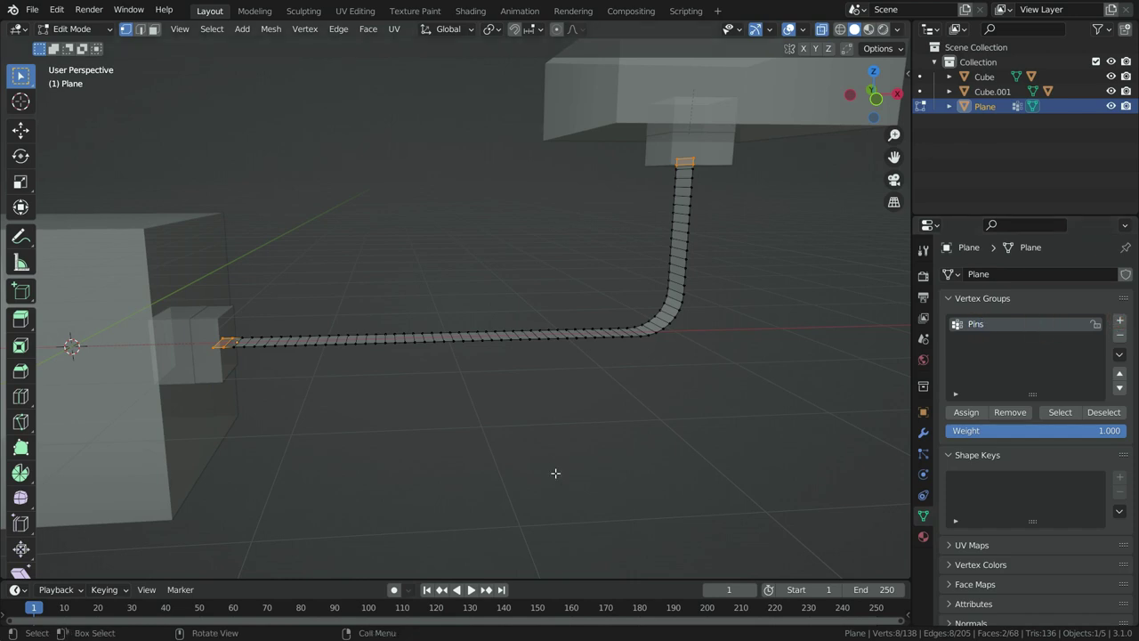
pyautogui.moveTo(1119, 430)
pyautogui.mouseDown()
pyautogui.moveTo(989, 430)
pyautogui.moveTo(1124, 431)
pyautogui.mouseUp()
# Assign the edge loops just beyond the two pinned end faces to the Pins group with a weight of 0.5.
pyautogui.scroll(3, 698, 279)
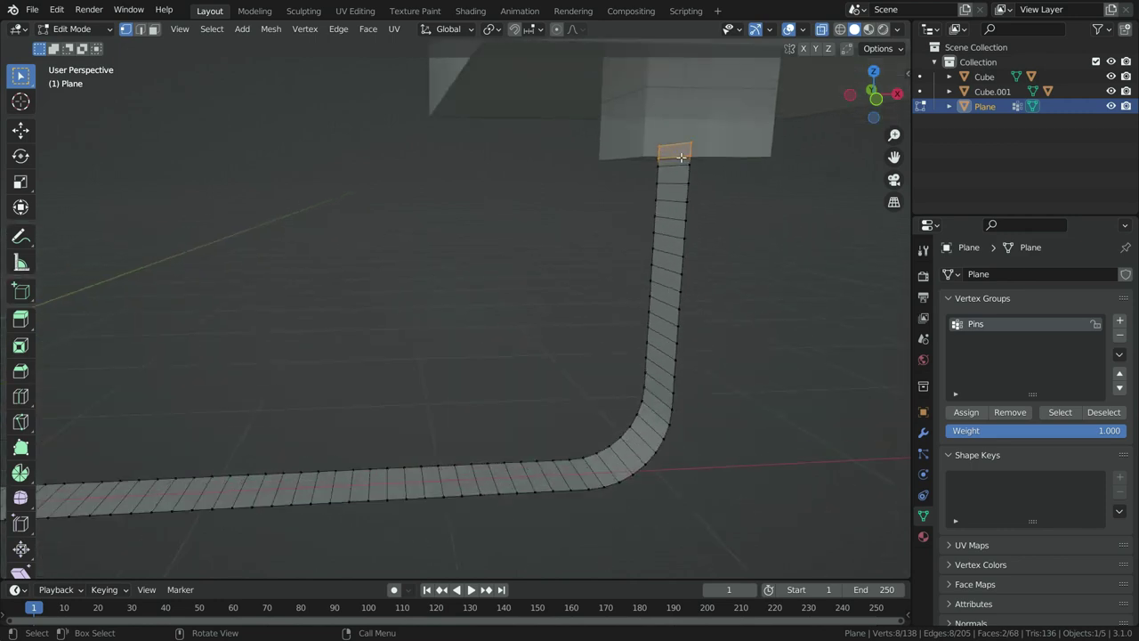
pyautogui.scroll(3, 650, 162)
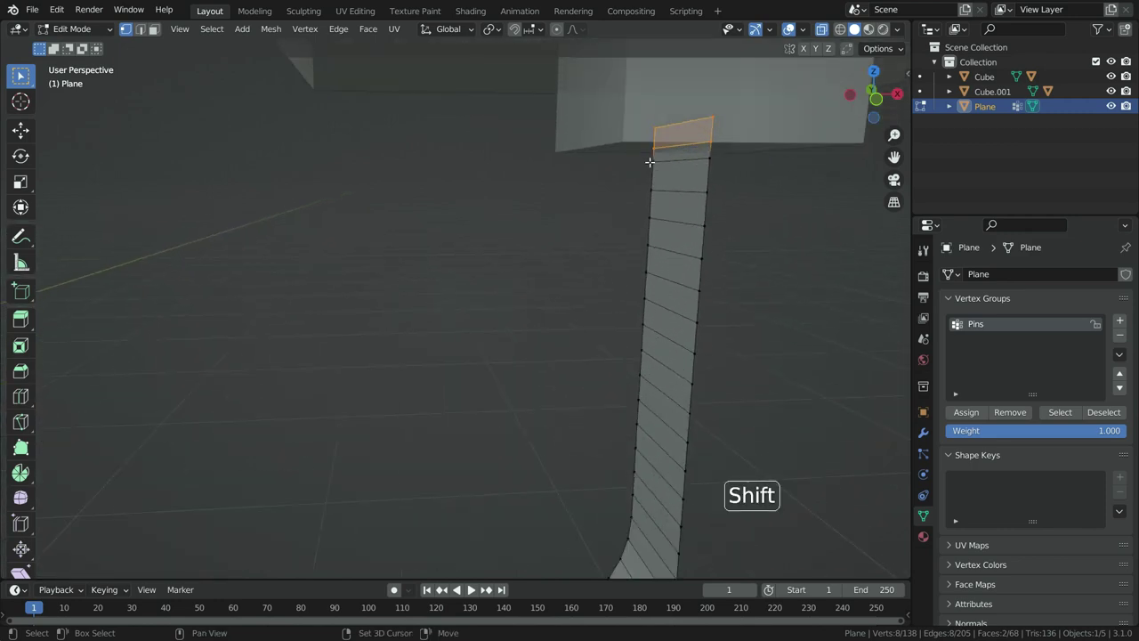
pyautogui.click(763, 186)
pyautogui.keyDown('shift'); pyautogui.click(659, 162); pyautogui.keyUp('shift')
pyautogui.scroll(-6, 737, 198)
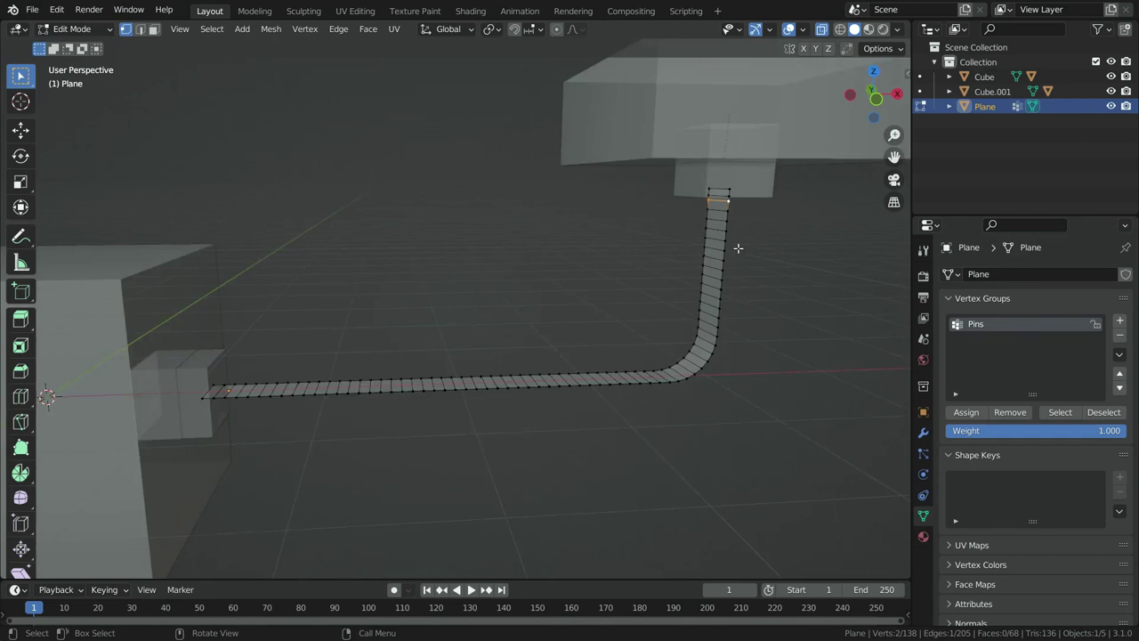
pyautogui.scroll(6, 391, 361)
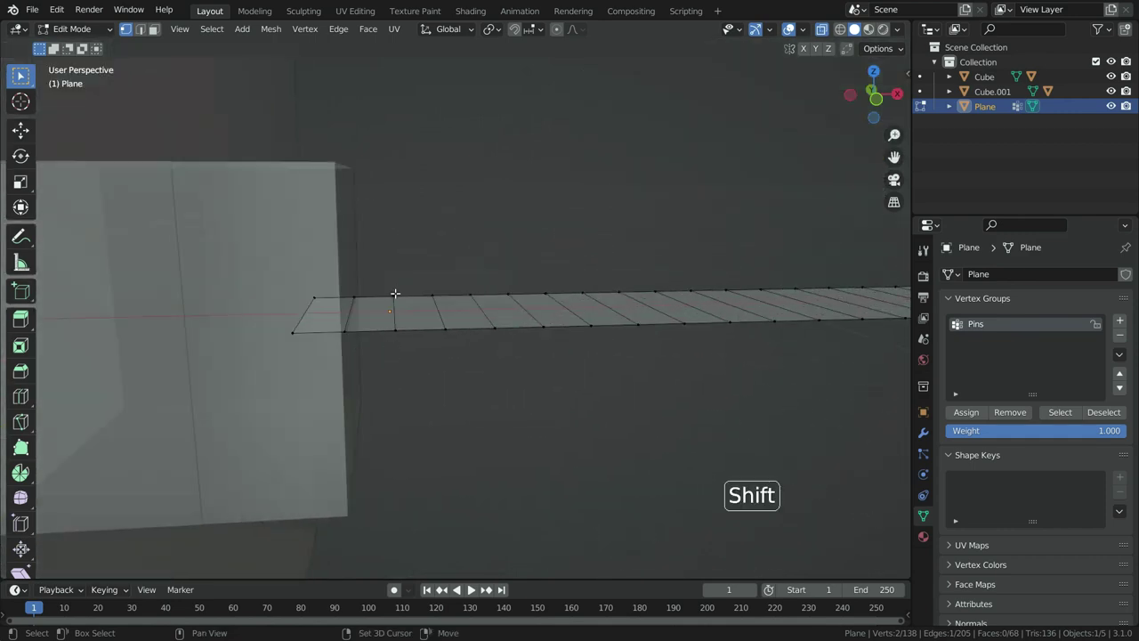
pyautogui.keyDown('shift'); pyautogui.click(396, 328); pyautogui.keyUp('shift')
pyautogui.scroll(-5, 400, 356)
pyautogui.moveTo(409, 386); pyautogui.dragTo(755, 263, button='middle')
pyautogui.click(1055, 435)
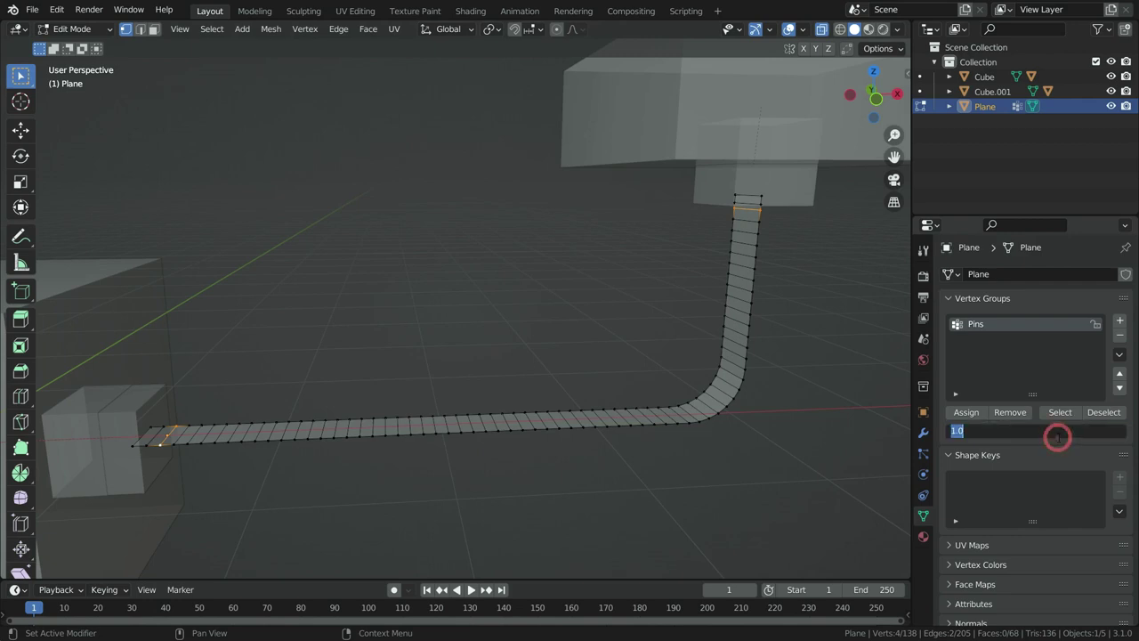
pyautogui.write('0.5')
pyautogui.press('Return')
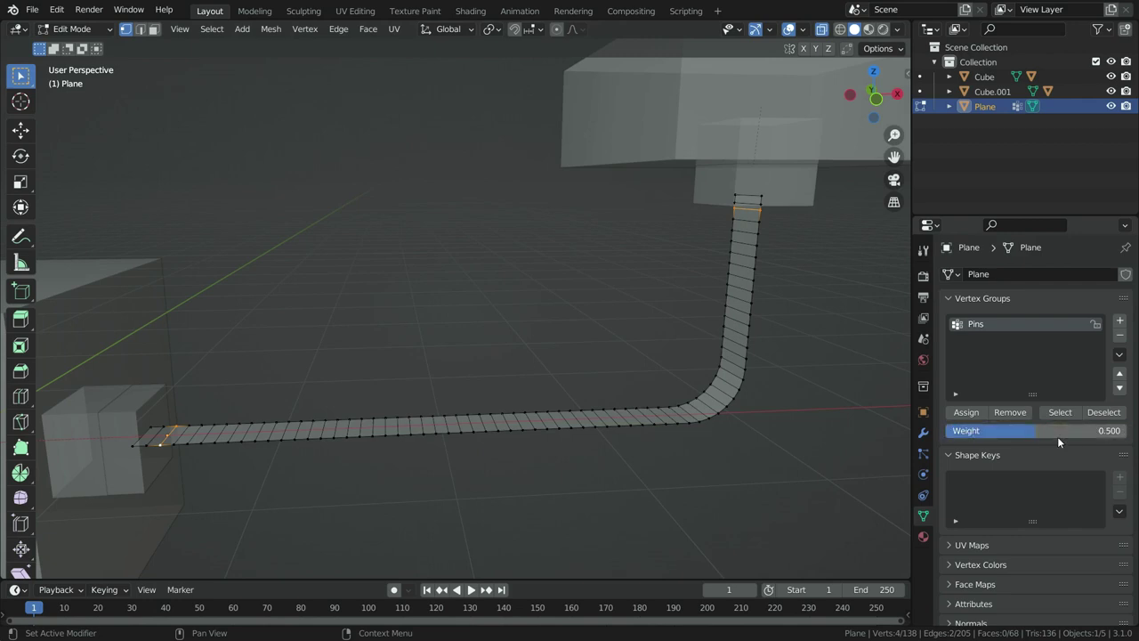
pyautogui.click(965, 413)
# Hook the strip's two end faces at the lower connector, up to the third edge loop, to a new empty object.
pyautogui.scroll(-3, 293, 402)
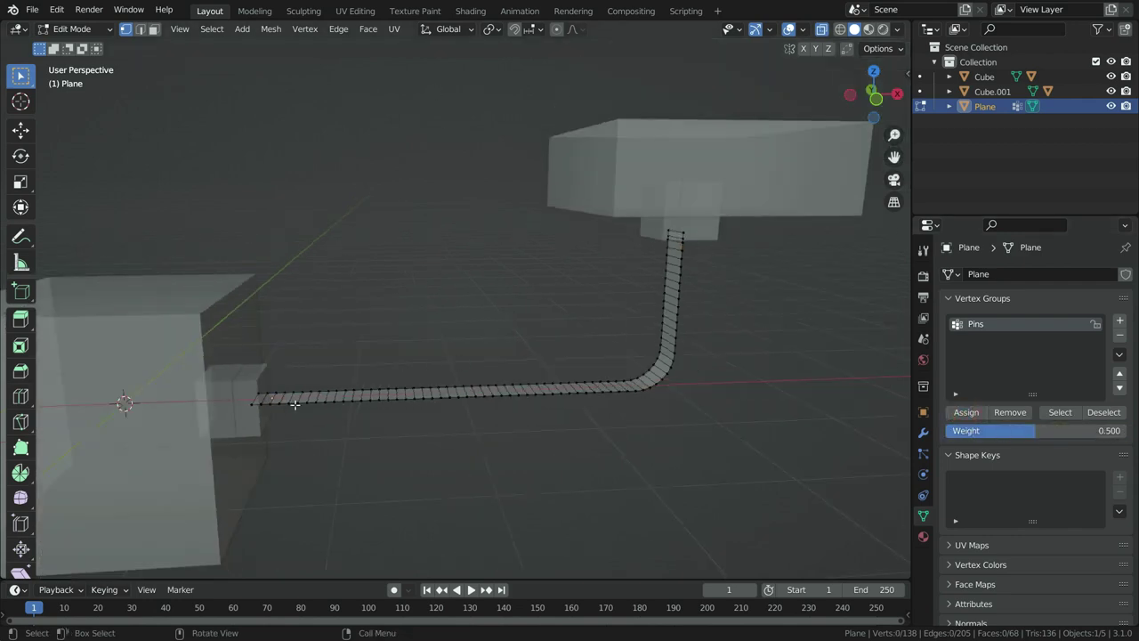
pyautogui.moveTo(292, 401); pyautogui.dragTo(340, 440, button='middle')
pyautogui.press('KP_1')
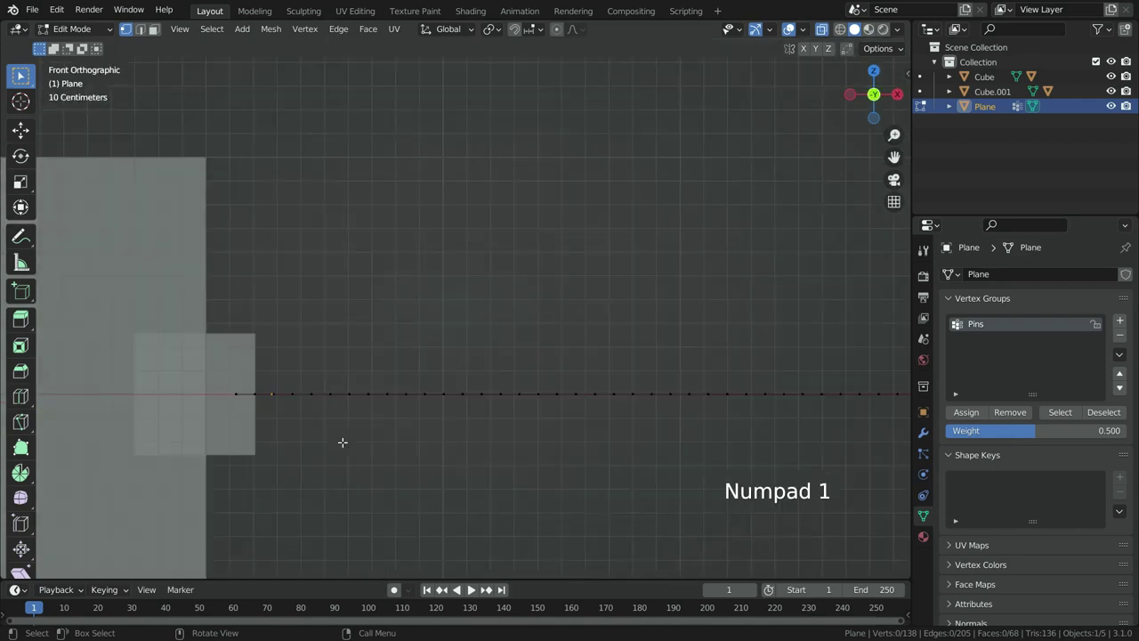
pyautogui.moveTo(219, 376); pyautogui.dragTo(275, 415)
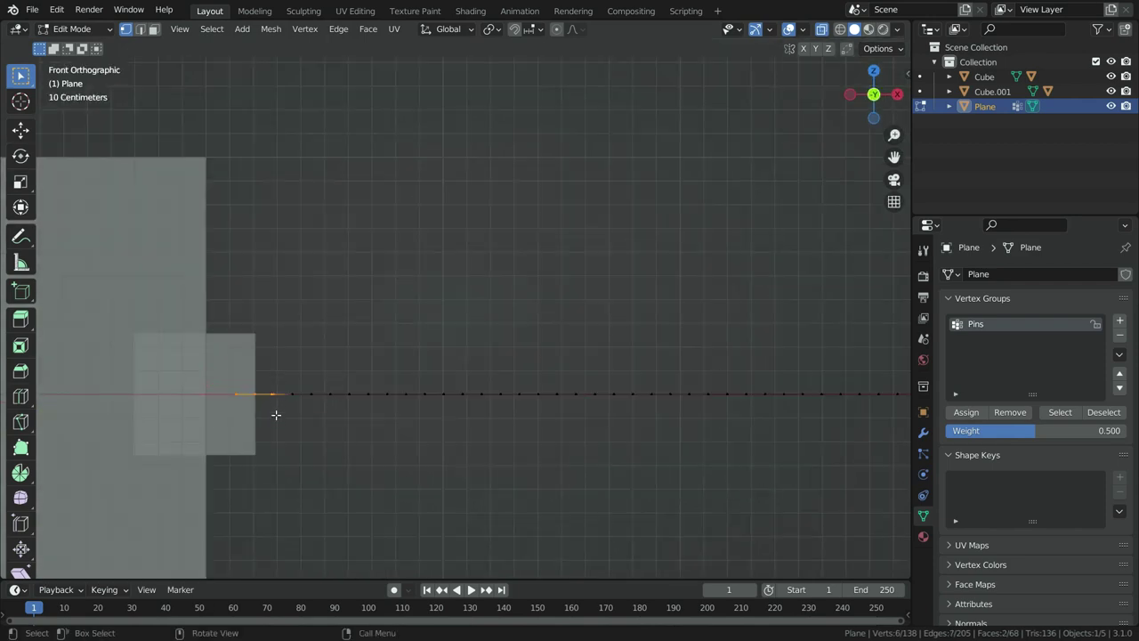
pyautogui.moveTo(275, 415); pyautogui.dragTo(288, 409, button='middle')
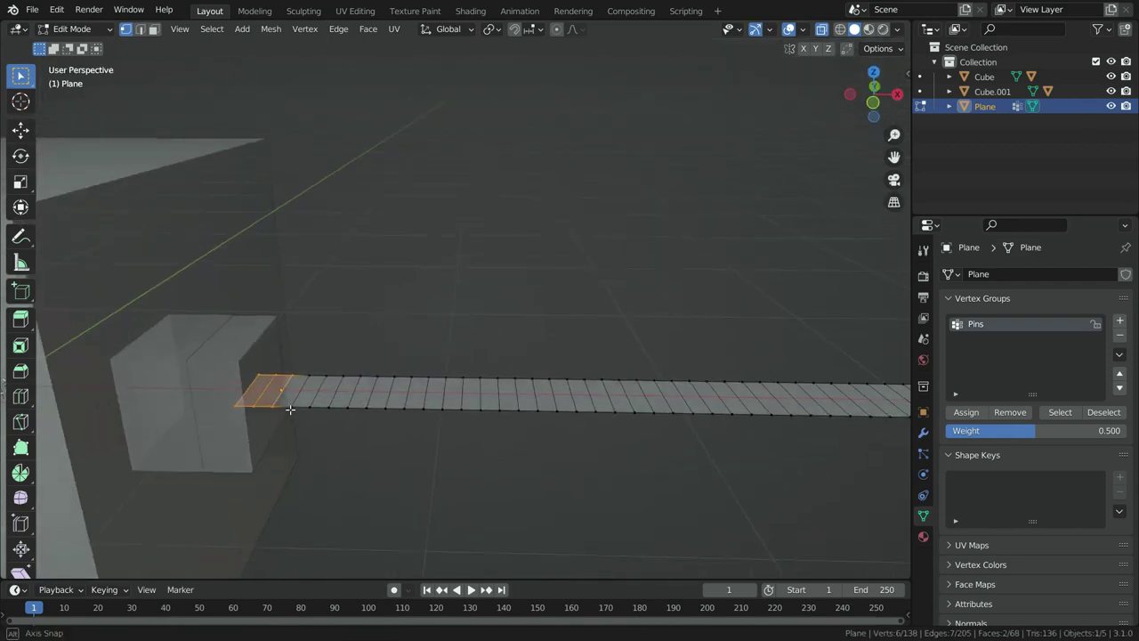
pyautogui.click(305, 28)
pyautogui.moveTo(391, 326)
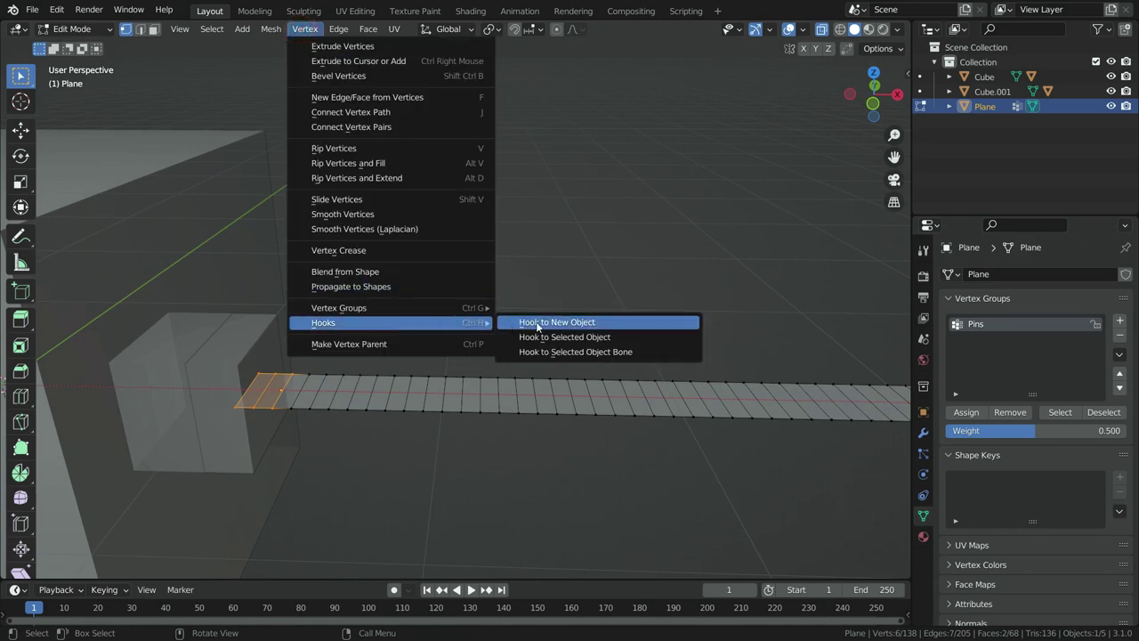
pyautogui.click(592, 323)
# Hook the strip's two topmost faces at the upper connector to another new empty object.
pyautogui.moveTo(590, 317); pyautogui.dragTo(242, 218, button='middle')
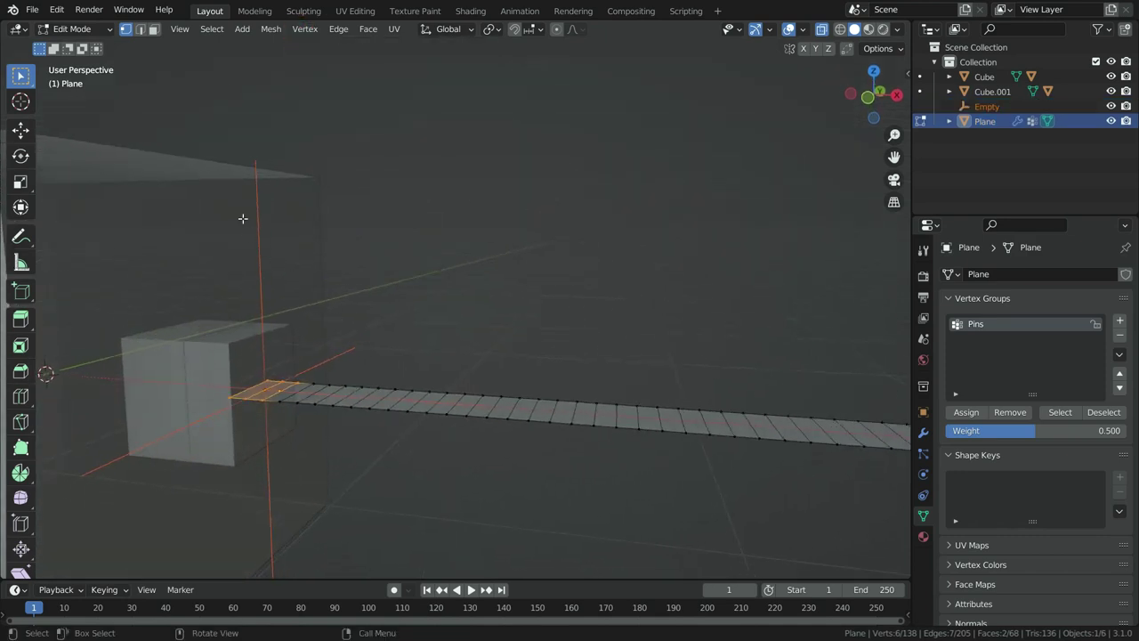
pyautogui.scroll(-5, 271, 384)
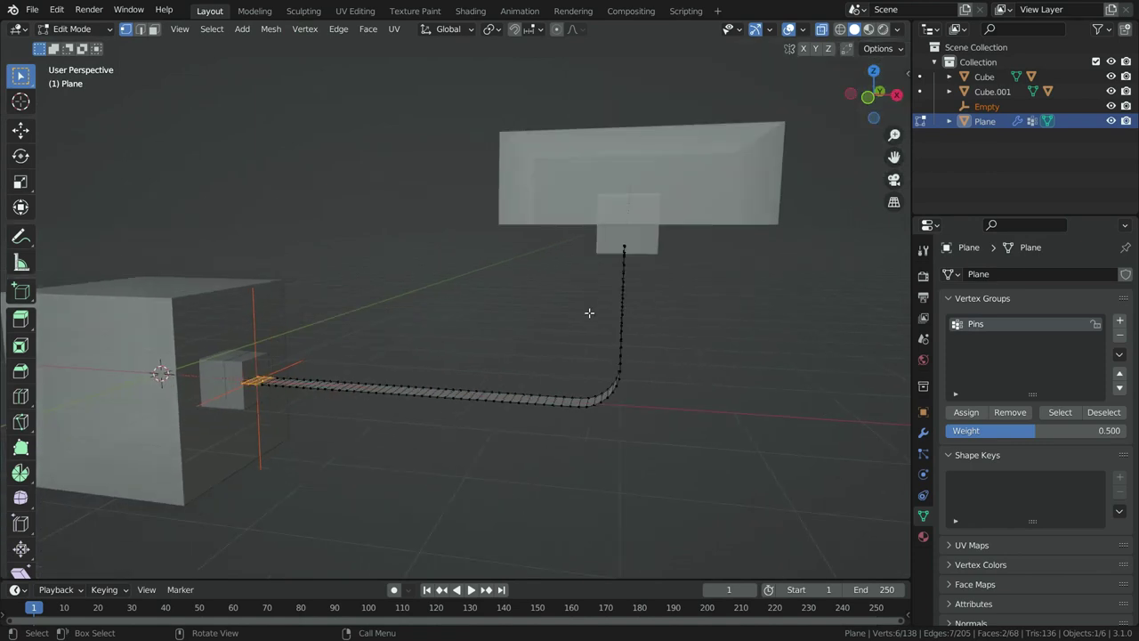
pyautogui.scroll(3, 623, 267)
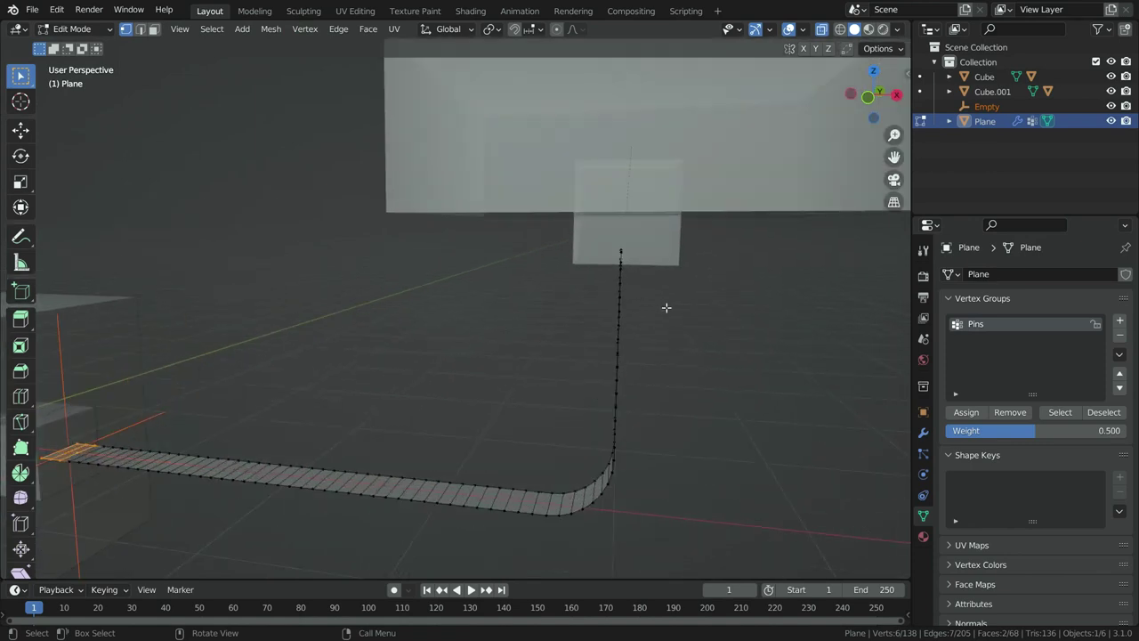
pyautogui.press('KP_1')
pyautogui.scroll(6, 652, 241)
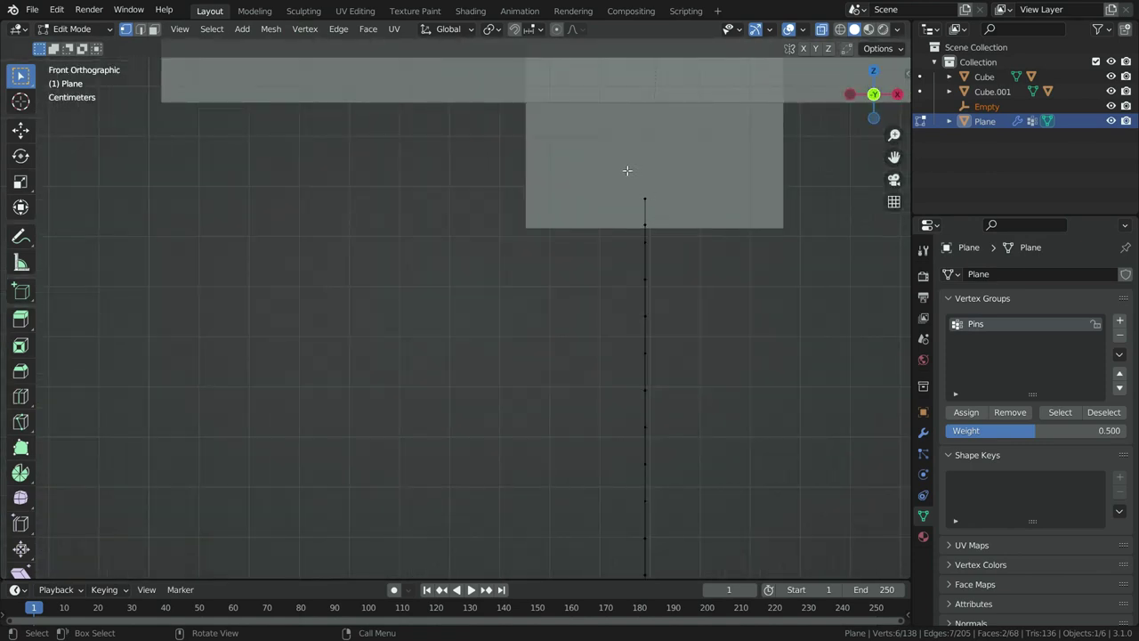
pyautogui.moveTo(623, 170); pyautogui.dragTo(663, 256)
pyautogui.moveTo(645, 323); pyautogui.dragTo(676, 348, button='middle')
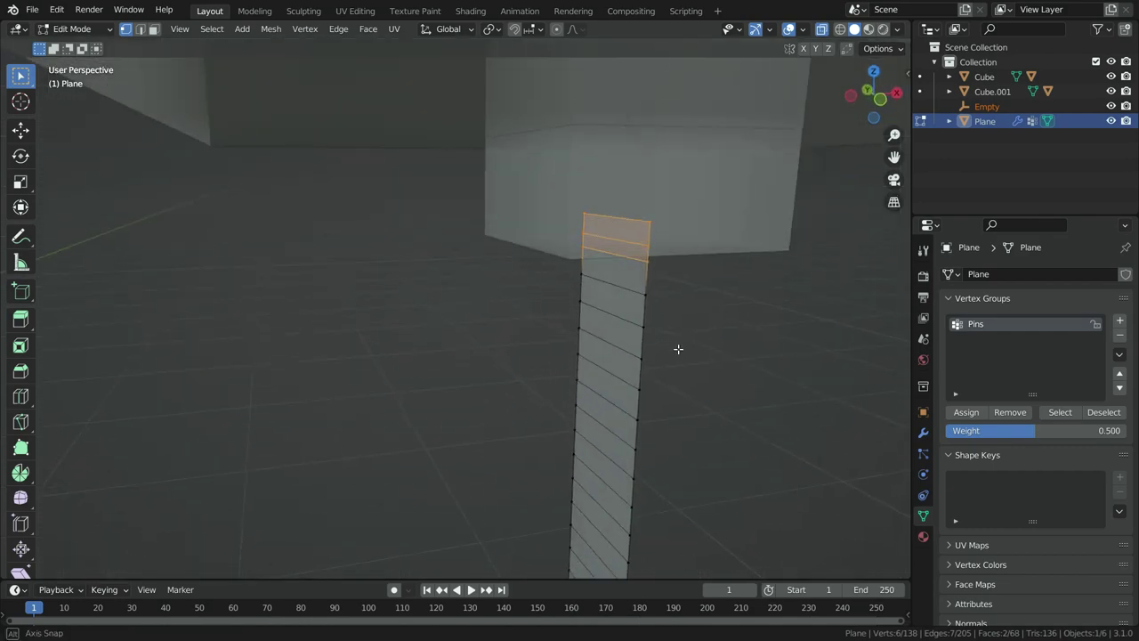
pyautogui.click(305, 28)
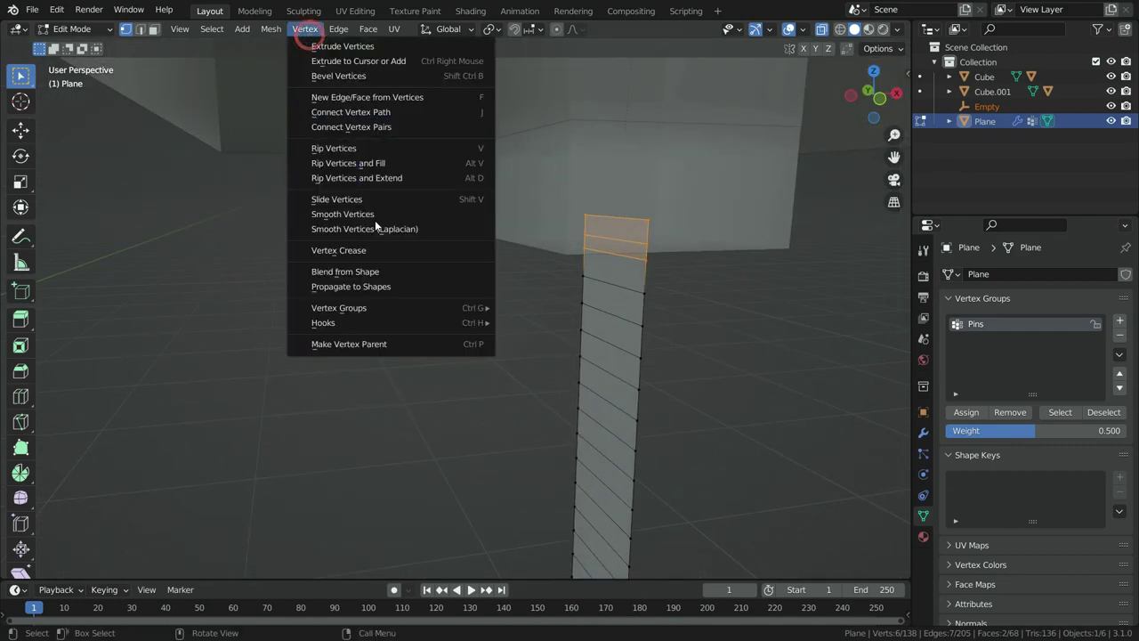
pyautogui.moveTo(469, 320)
pyautogui.click(540, 325)
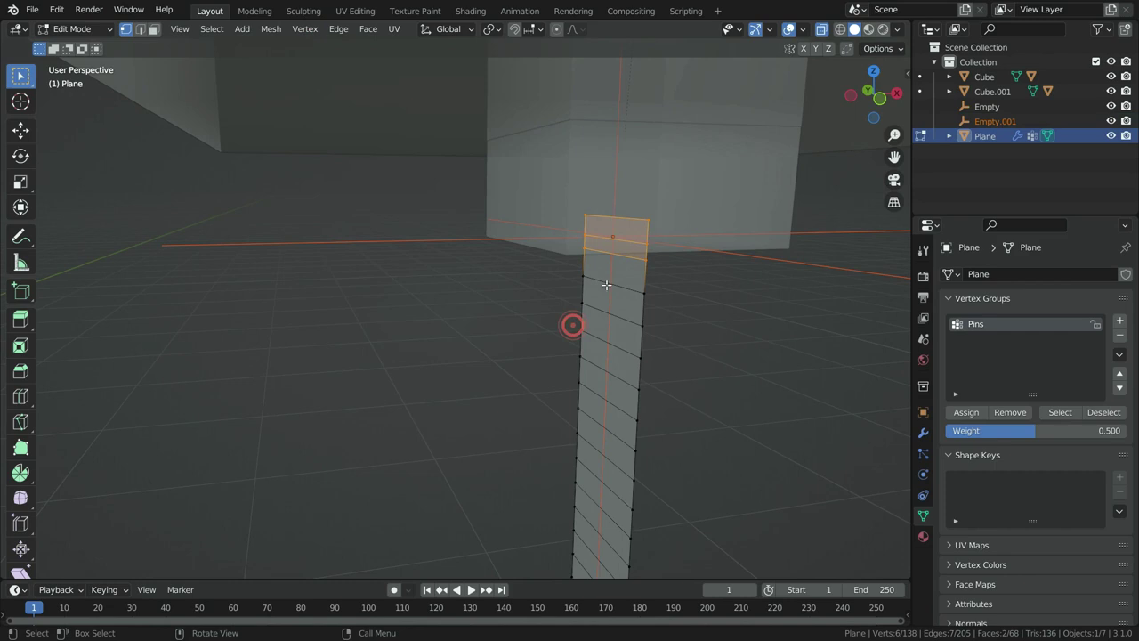
# Return the strip to Object Mode and turn off X-ray display.
pyautogui.scroll(-3, 528, 407)
pyautogui.moveTo(521, 395); pyautogui.dragTo(523, 389, button='middle')
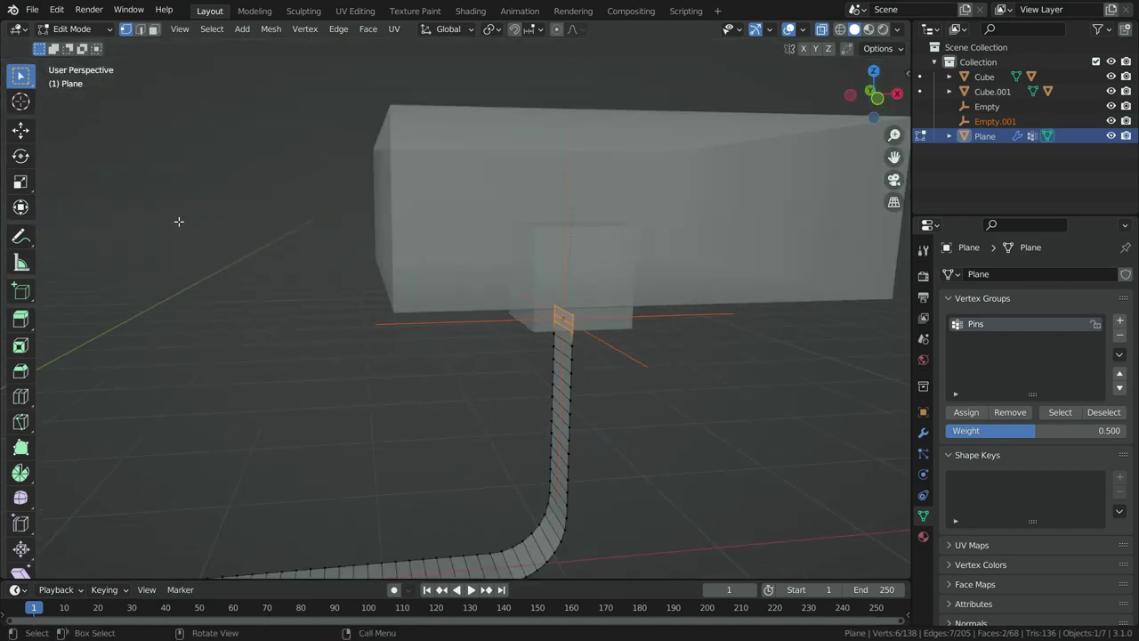
pyautogui.press('Tab')
pyautogui.scroll(-2, 559, 218)
pyautogui.moveTo(560, 218); pyautogui.dragTo(550, 315, button='middle')
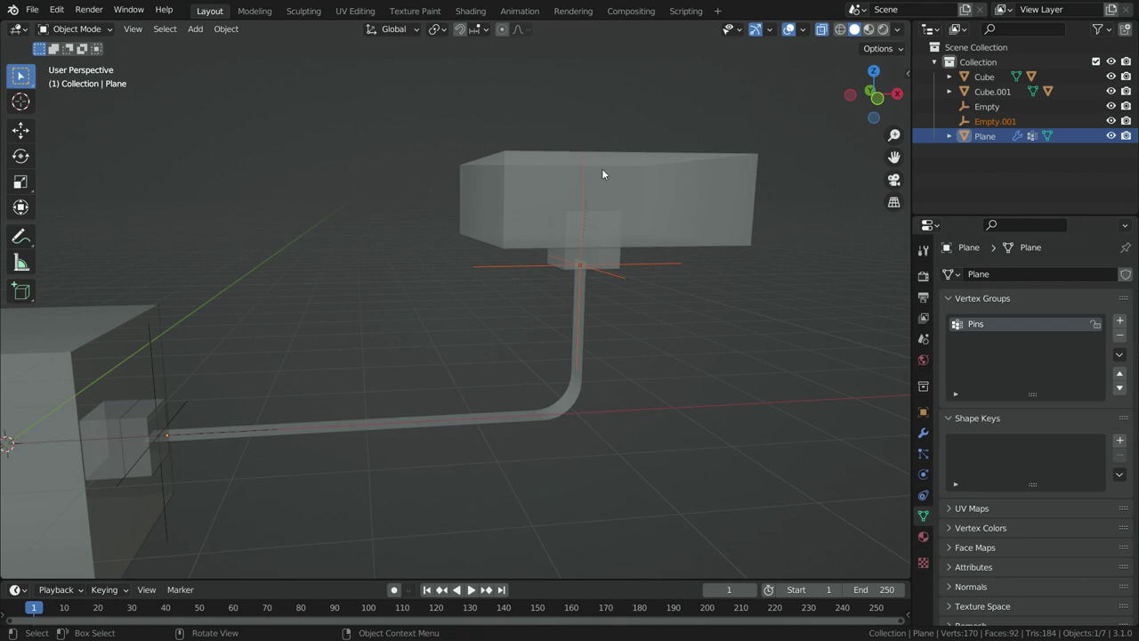
pyautogui.hotkey('alt', 'z')
# Apply smooth shading to the bent plane strip.
pyautogui.moveTo(554, 399); pyautogui.dragTo(564, 394, button='middle')
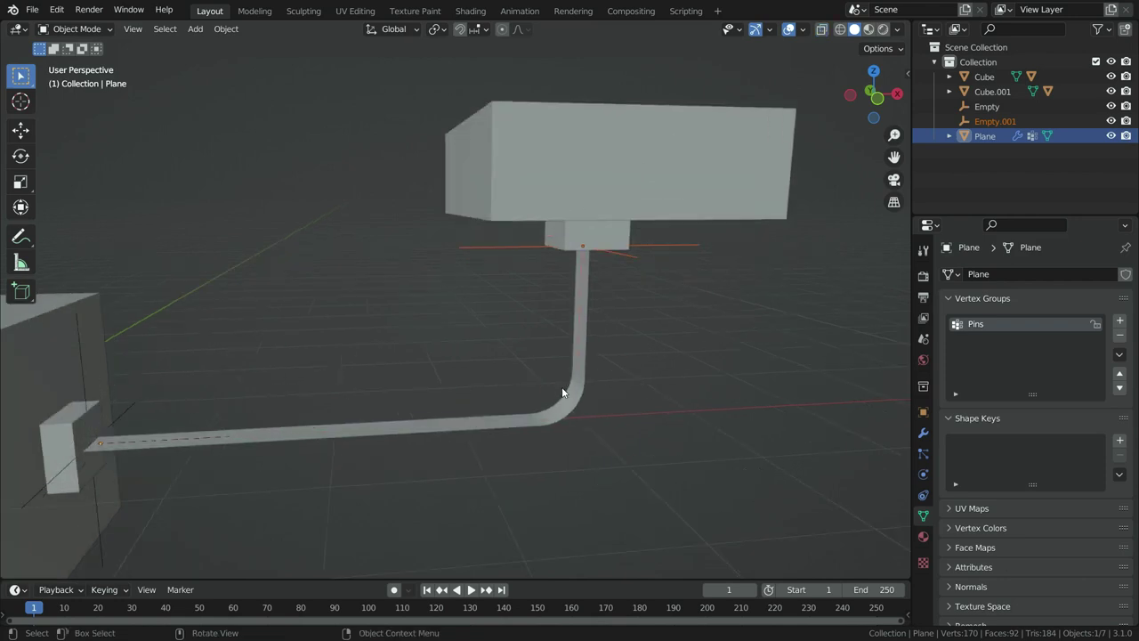
pyautogui.click(566, 414)
pyautogui.scroll(5, 567, 415)
pyautogui.rightClick(567, 412)
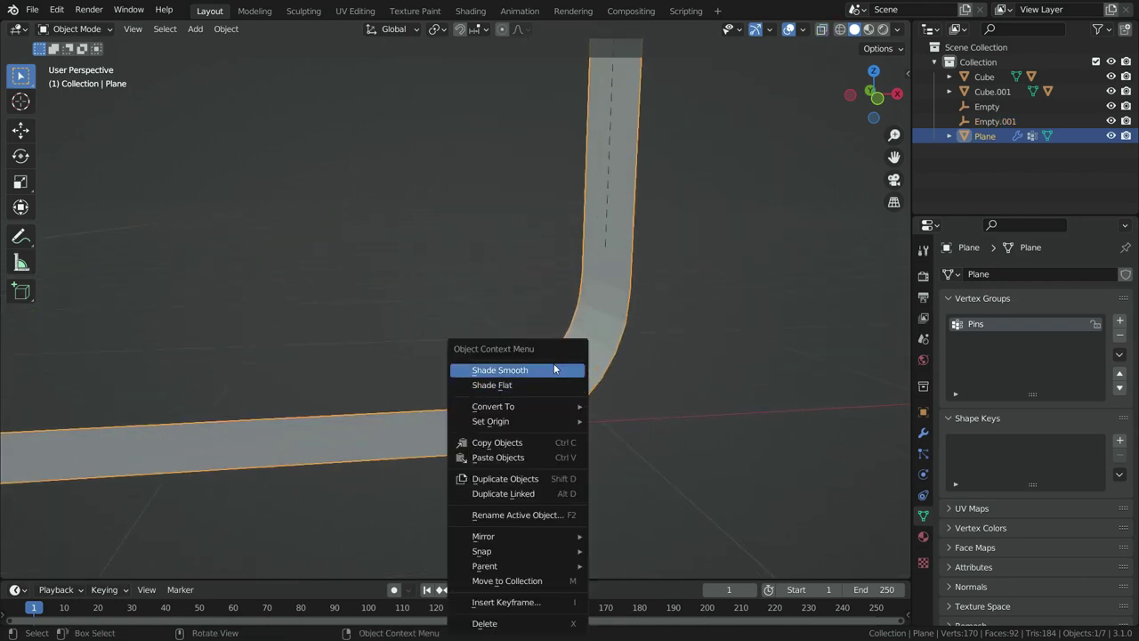
pyautogui.click(557, 368)
pyautogui.scroll(-3, 545, 400)
pyautogui.scroll(-3, 614, 429)
pyautogui.scroll(2, 578, 454)
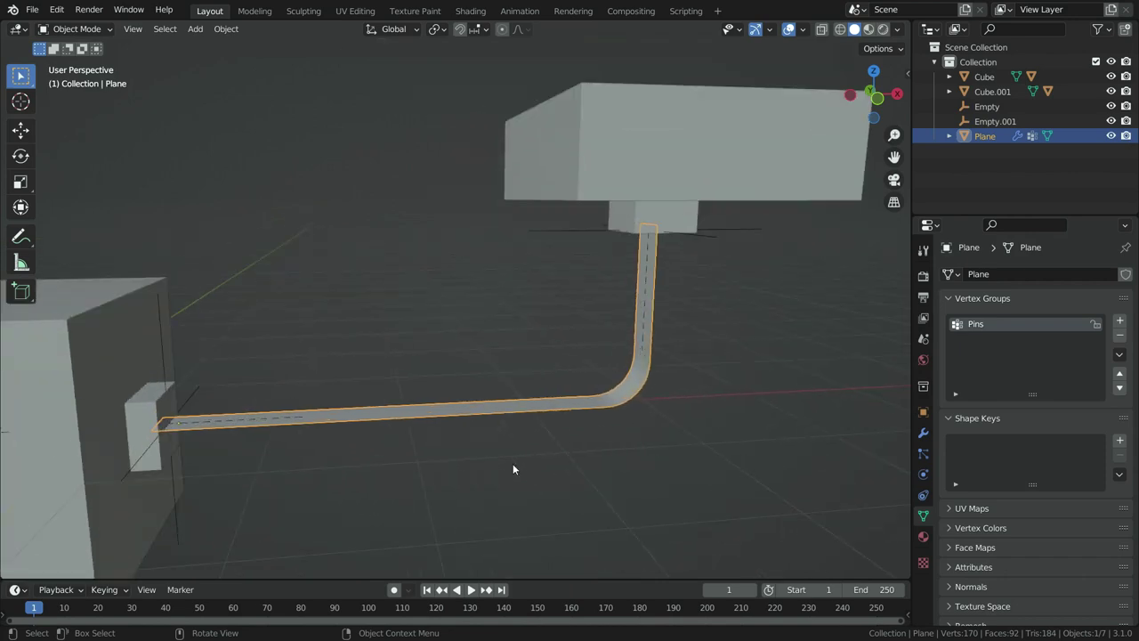
# Add cloth physics to the strip and apply the Leather preset.
pyautogui.click(923, 476)
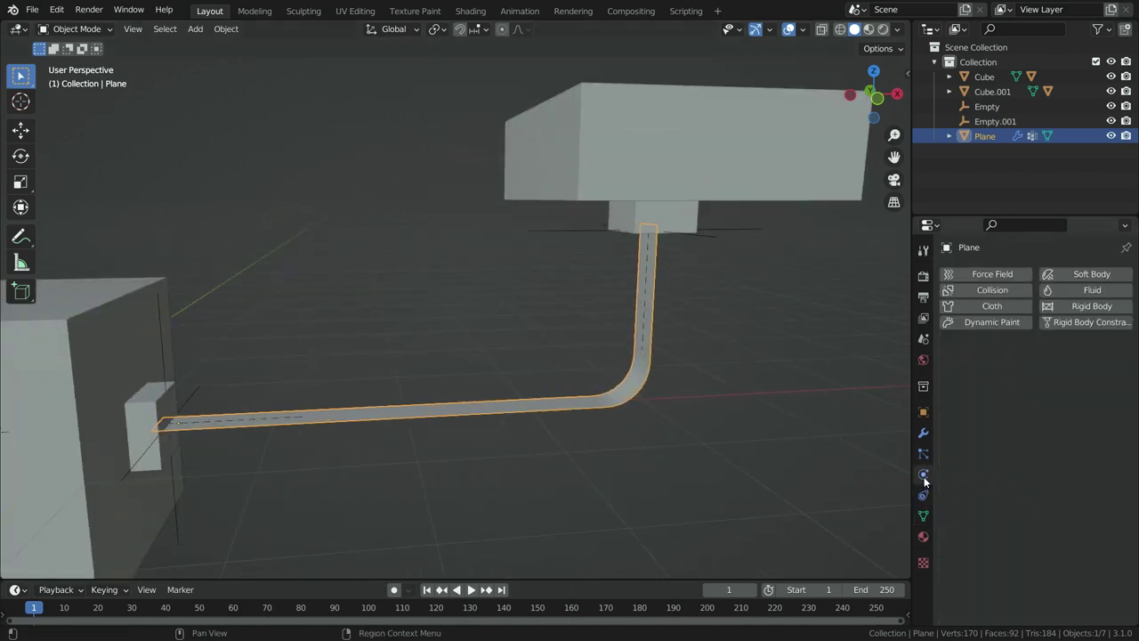
pyautogui.click(987, 307)
pyautogui.click(1104, 346)
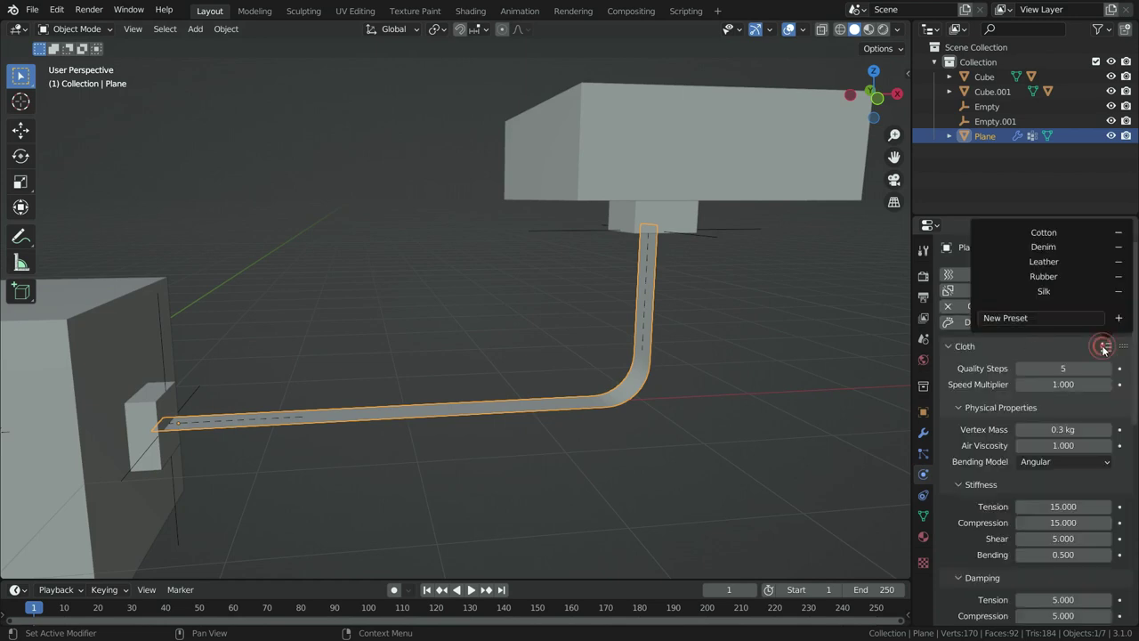
pyautogui.click(1054, 264)
# Set the cloth's pin group to the Pins vertex group in its shape settings.
pyautogui.scroll(-3, 978, 400)
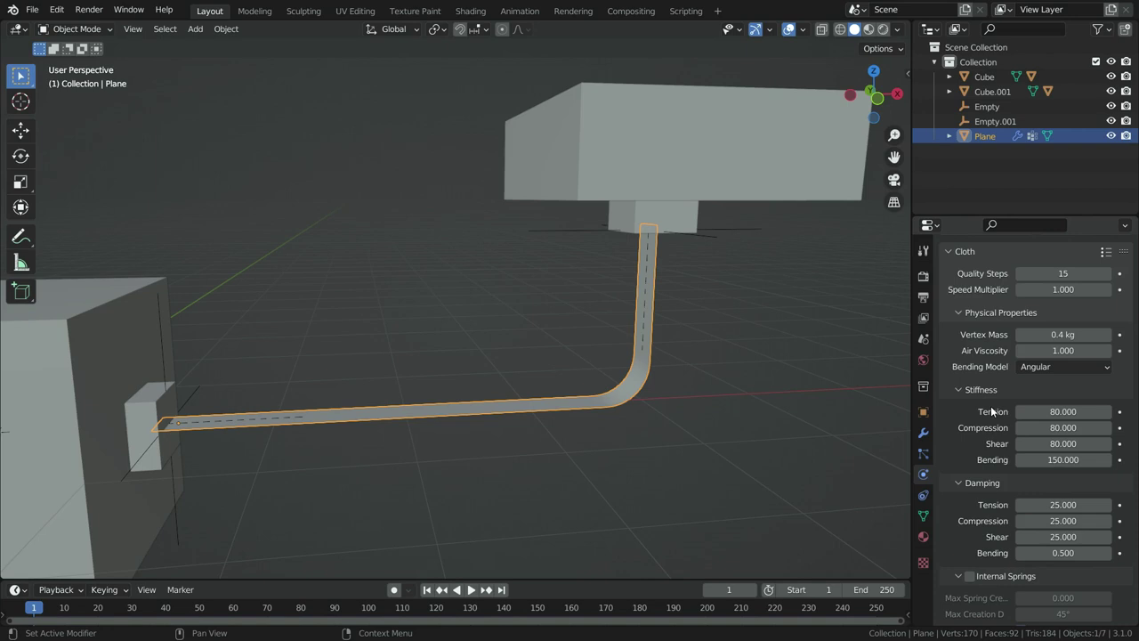
pyautogui.scroll(-8, 990, 406)
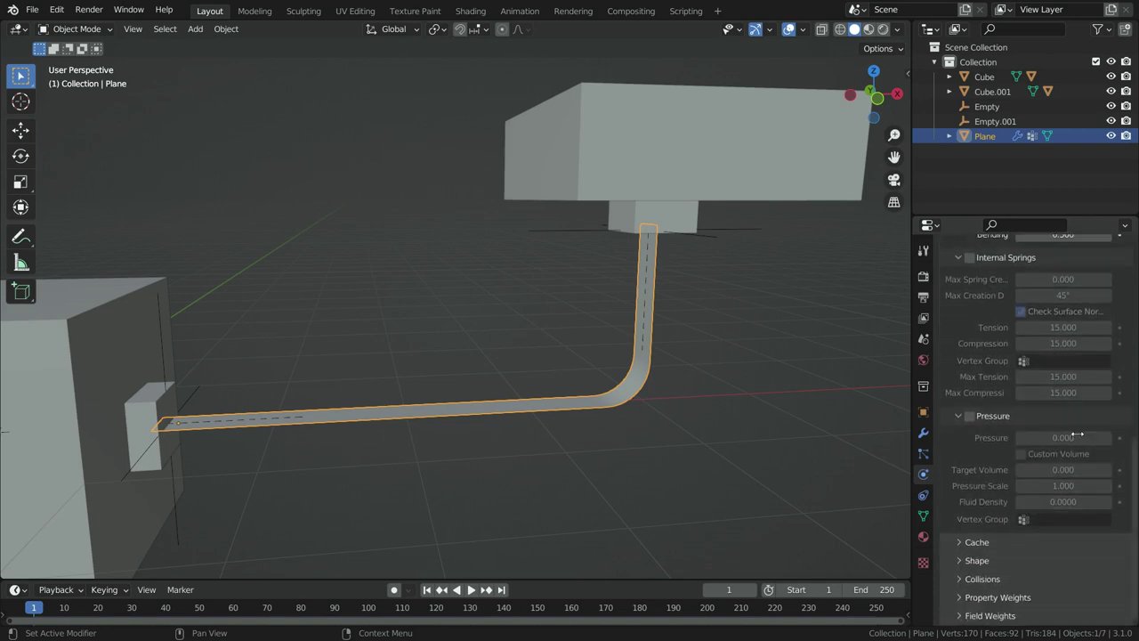
pyautogui.click(971, 561)
pyautogui.scroll(-3, 975, 496)
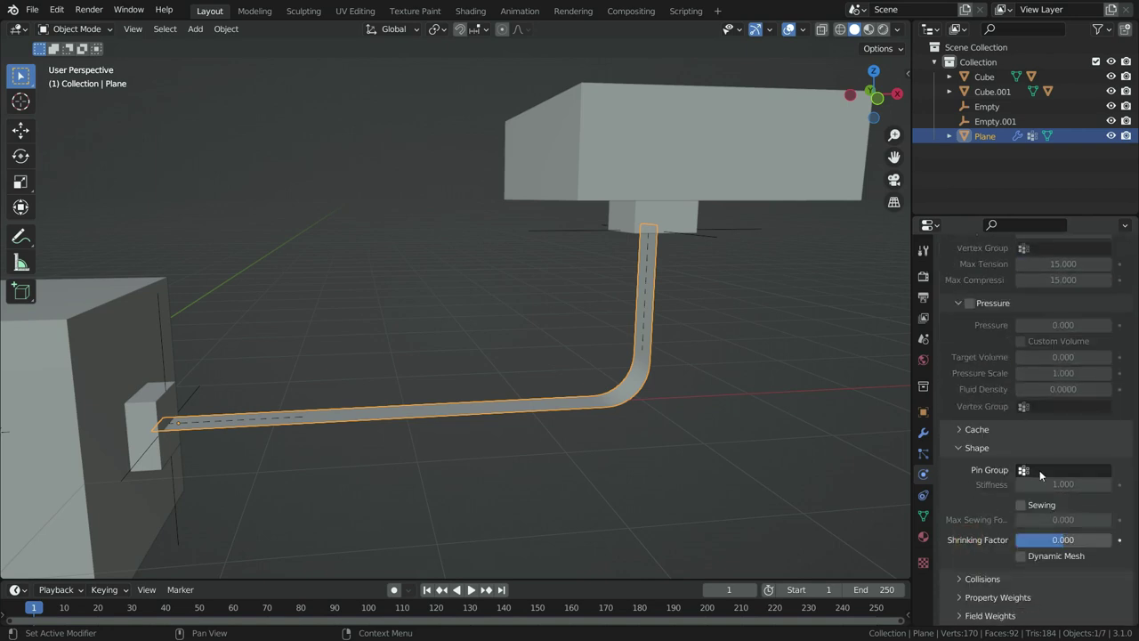
pyautogui.click(1039, 470)
pyautogui.click(1004, 490)
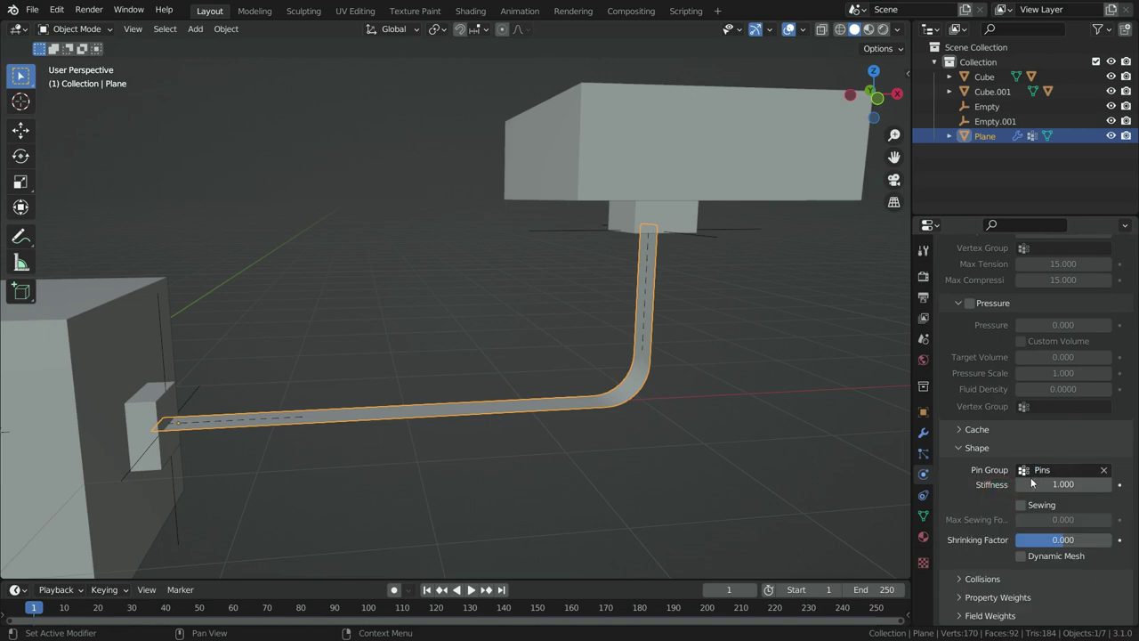
# Set the cloth's collision quality to 4 and object collision distance to 0.03 m, and enable self collisions.
pyautogui.click(982, 578)
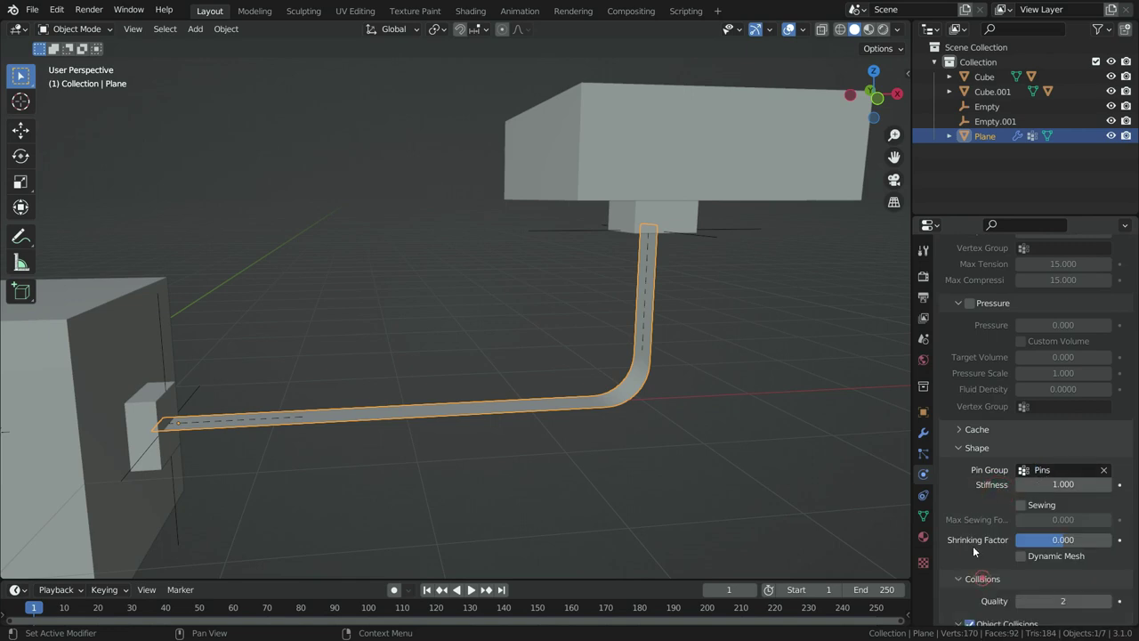
pyautogui.scroll(-5, 973, 546)
pyautogui.click(1059, 411)
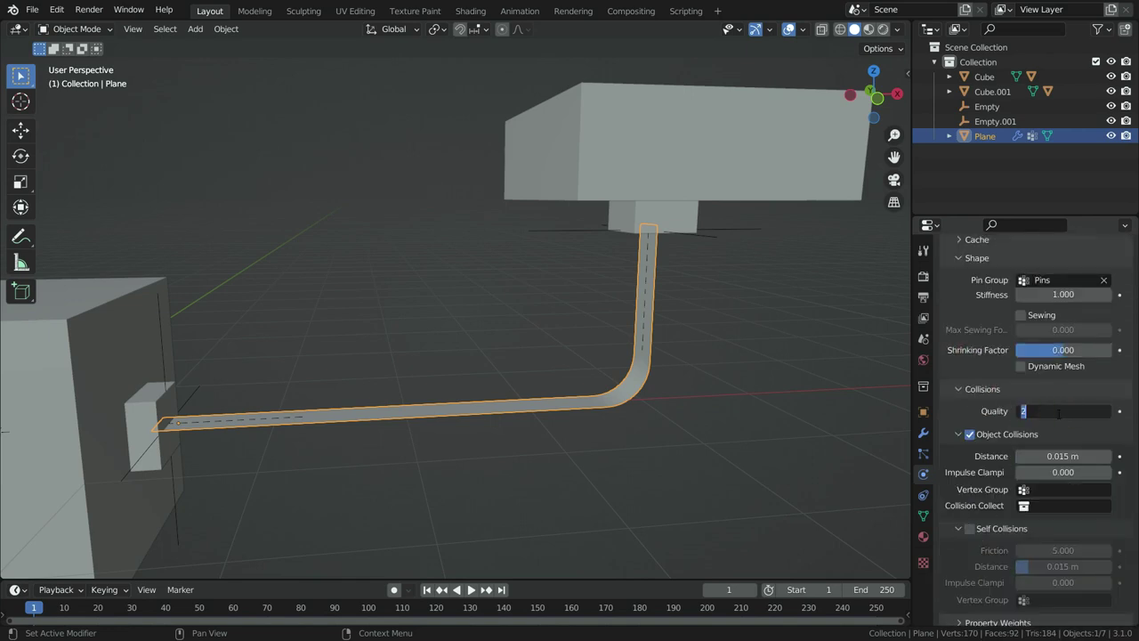
pyautogui.click(1073, 457)
pyautogui.write('0.03')
pyautogui.press('Return')
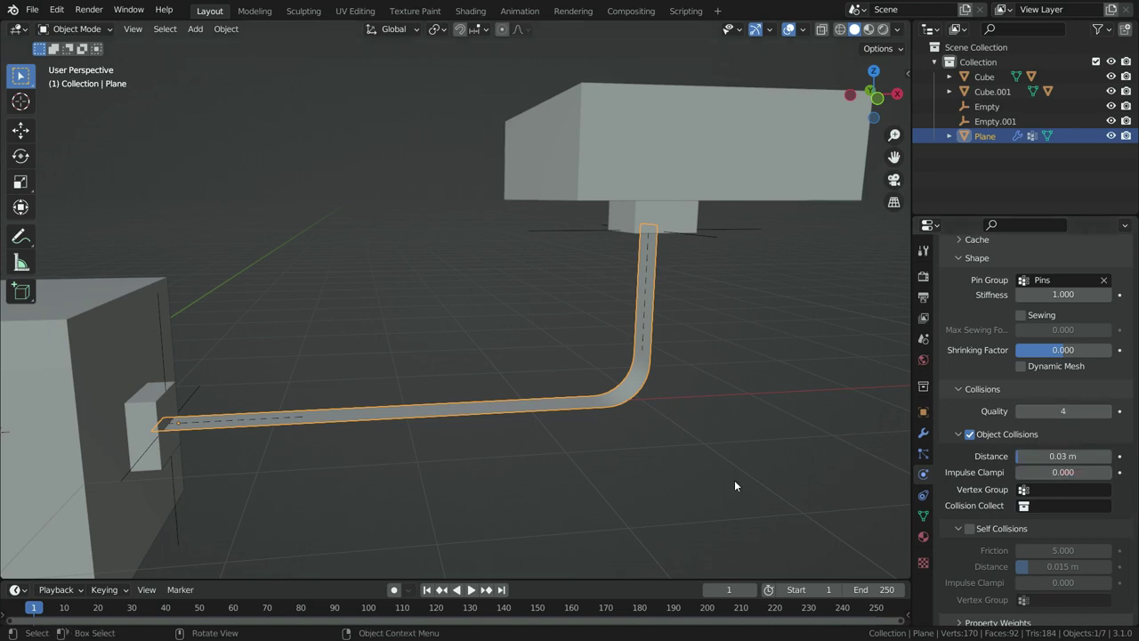
pyautogui.click(969, 528)
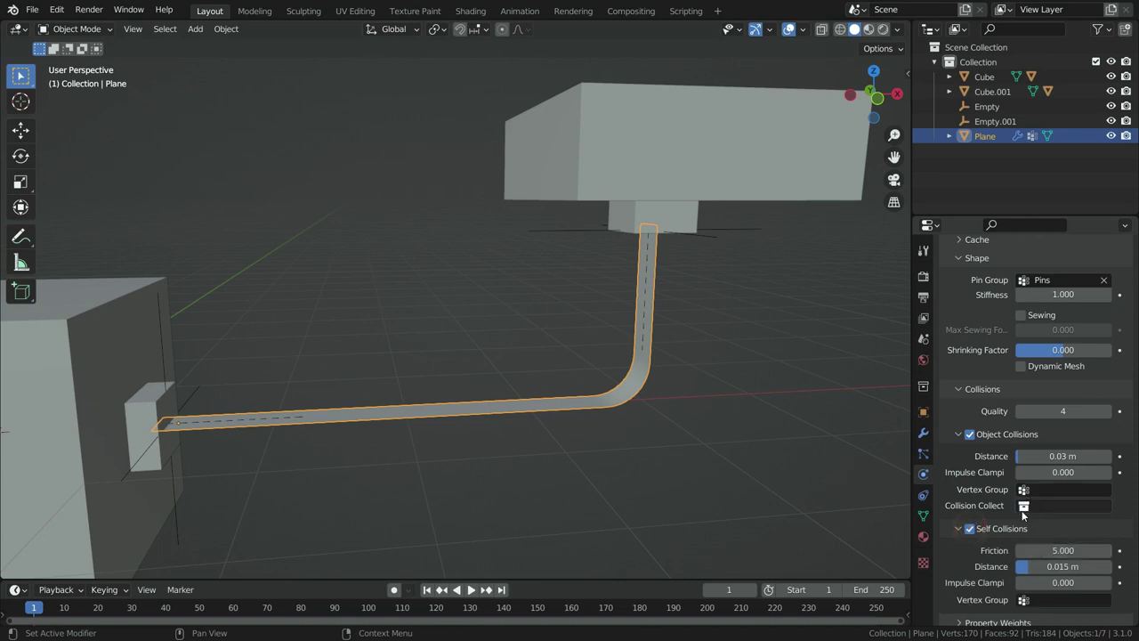
# Set both the cloth cache's simulation end and the scene's end frame to 500.
pyautogui.scroll(5, 1021, 511)
pyautogui.click(964, 405)
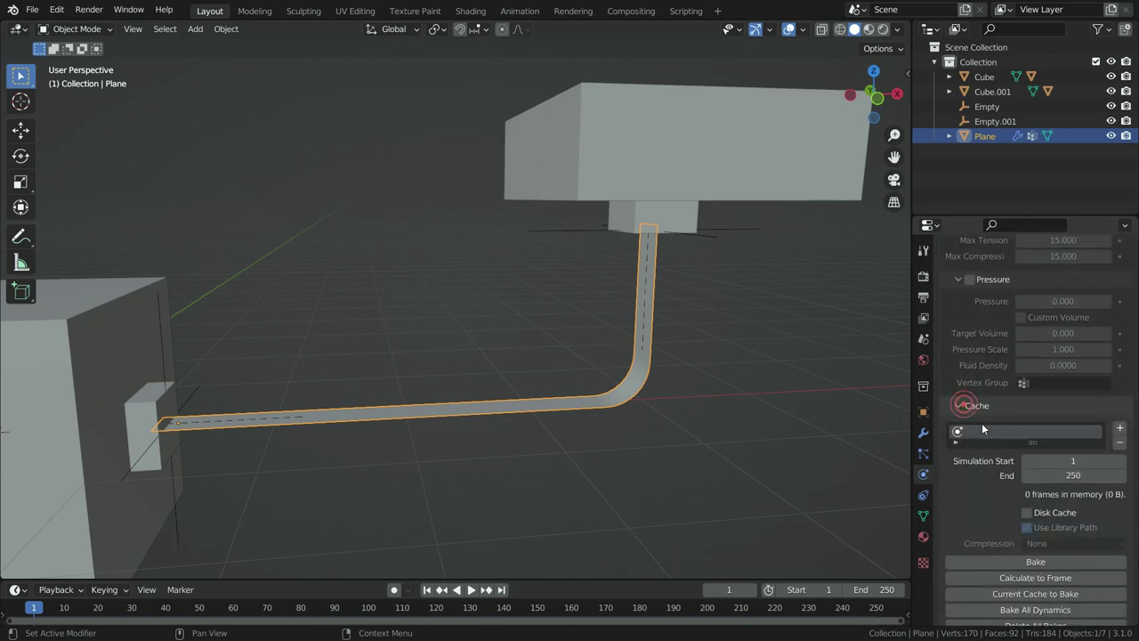
pyautogui.scroll(-2, 981, 429)
pyautogui.click(1066, 404)
pyautogui.write('500')
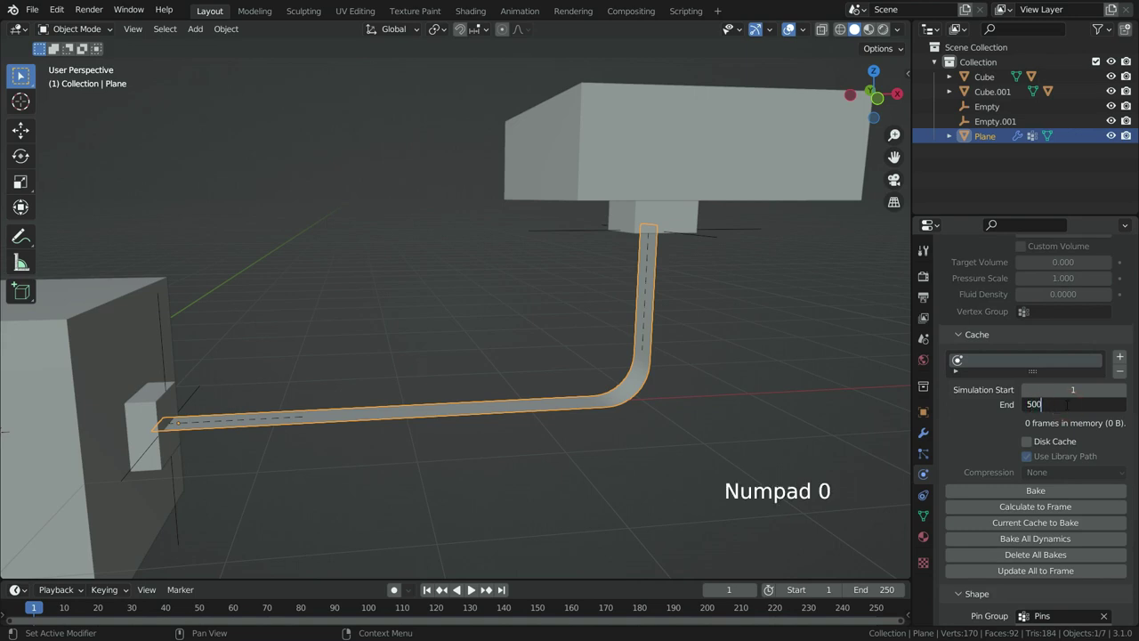
pyautogui.press('Return')
pyautogui.click(872, 589)
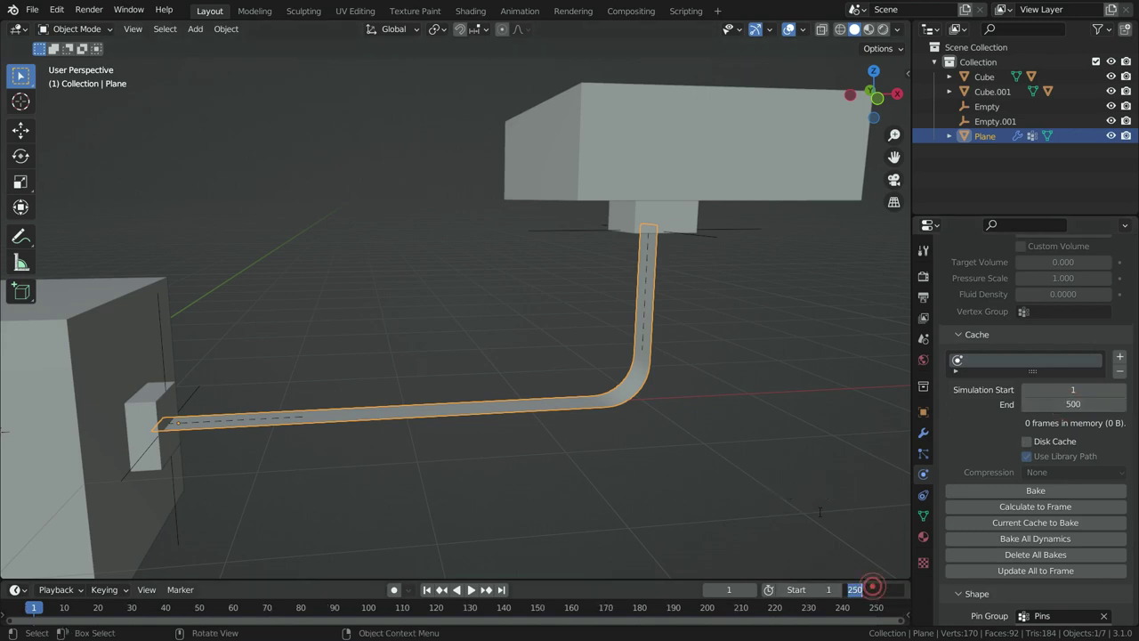
pyautogui.write('500')
pyautogui.press('Return')
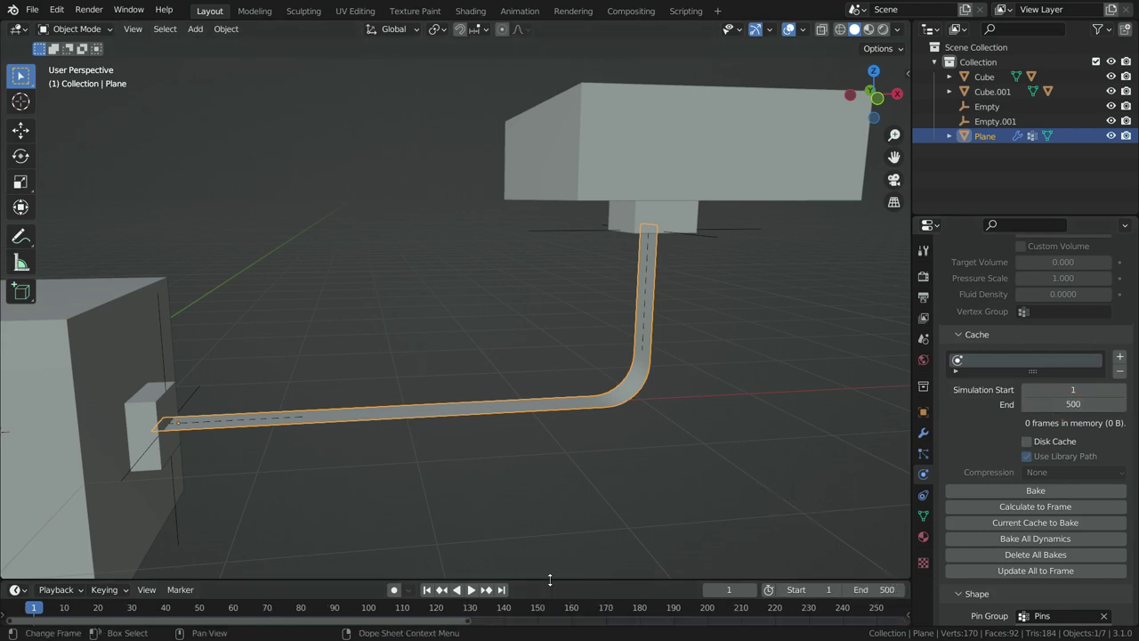
# Enlarge the timeline area and play the cloth simulation from frame 1 to about frame 154.
pyautogui.moveTo(550, 579); pyautogui.dragTo(551, 539)
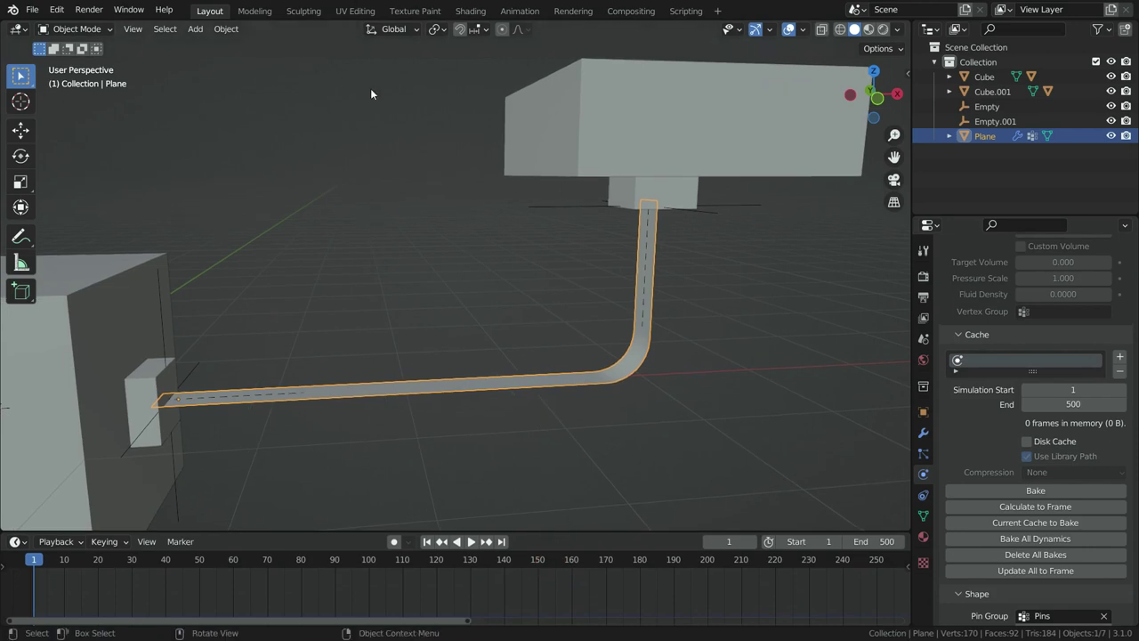
pyautogui.press('space')
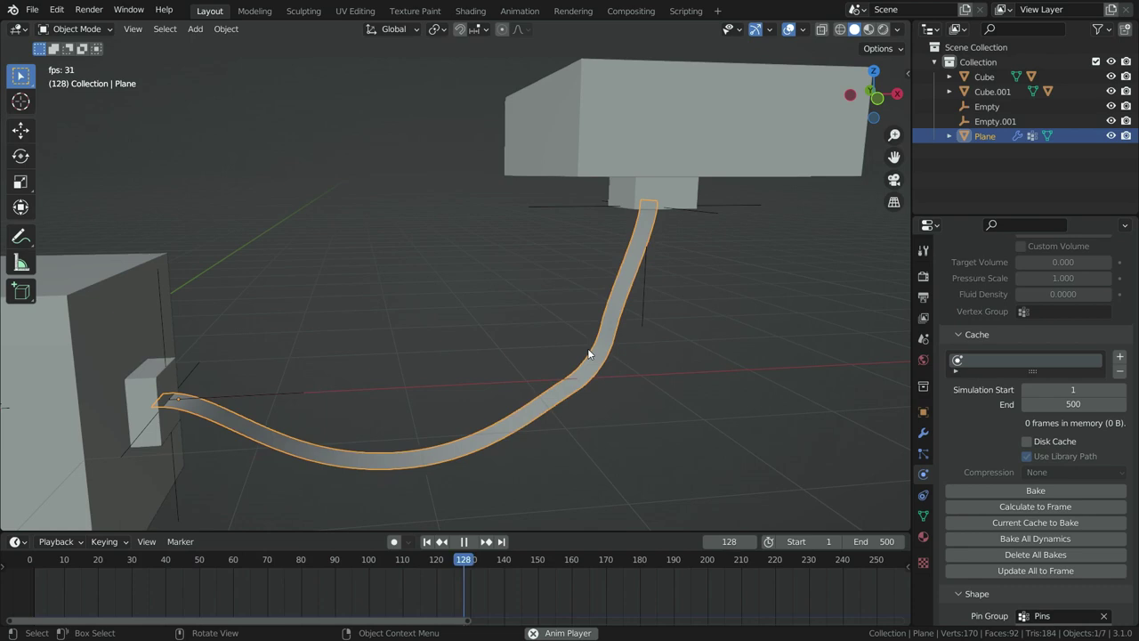
pyautogui.press('space')
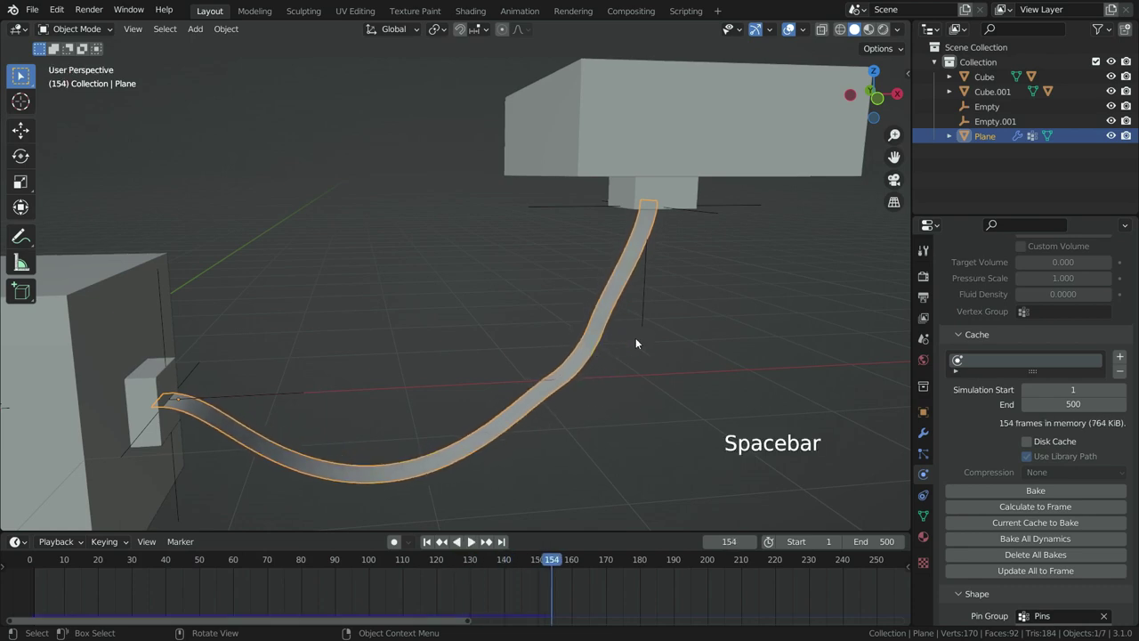
# Test the cable by moving the upper block's empty around while the cloth simulation plays, cancelling the move and stopping playback.
pyautogui.click(712, 208)
pyautogui.moveTo(557, 208); pyautogui.dragTo(609, 280, button='middle')
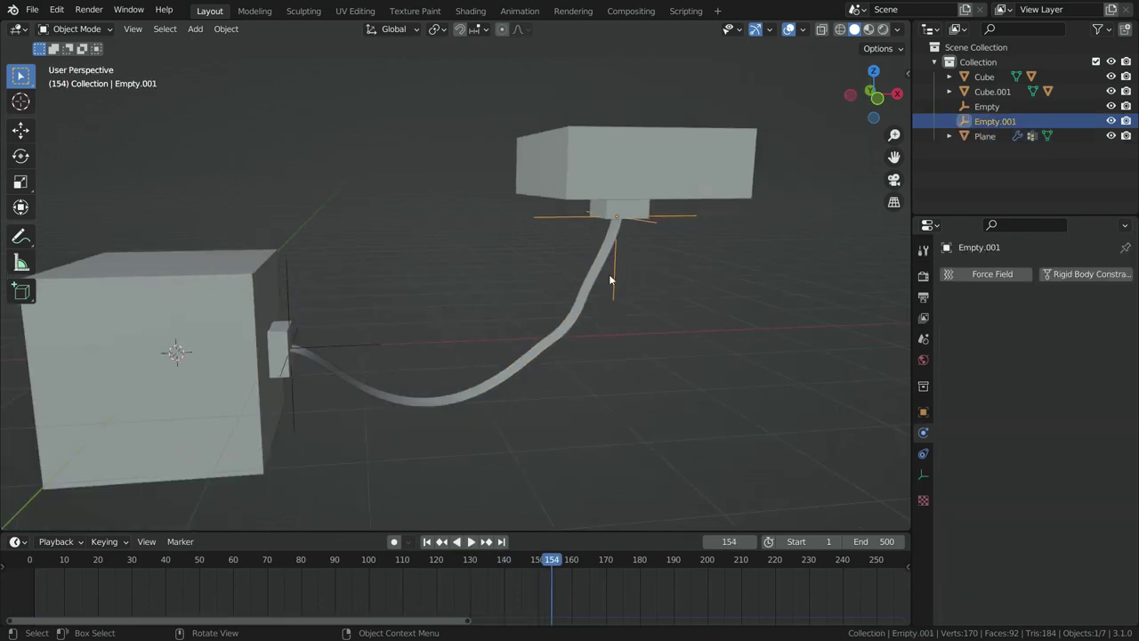
pyautogui.press('space')
pyautogui.press('g')
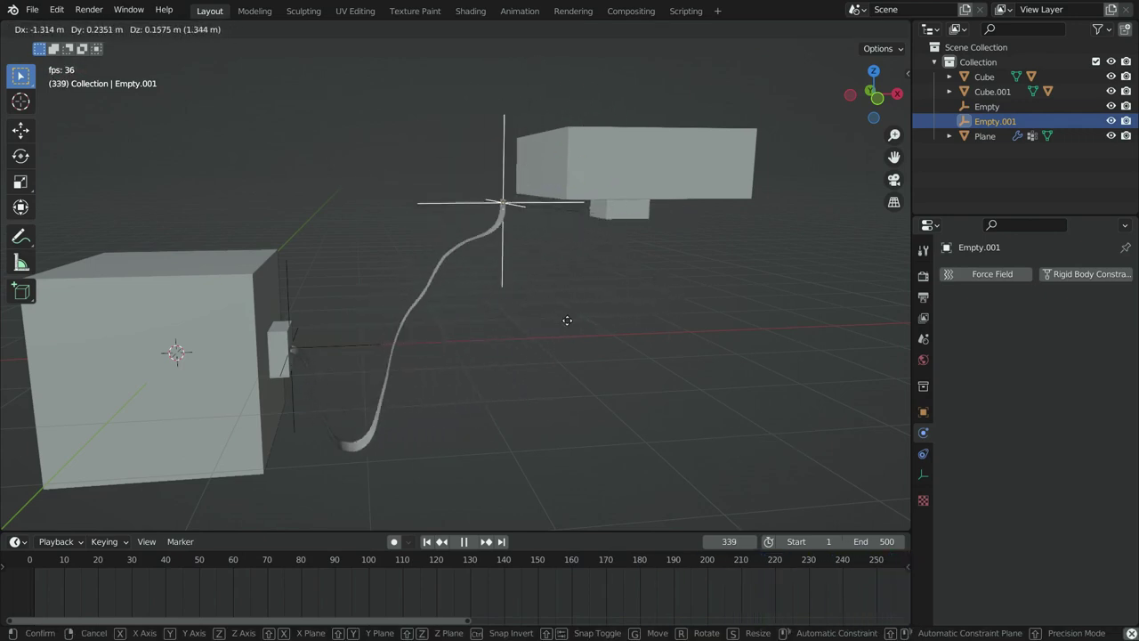
pyautogui.click(642, 322)
pyautogui.press('space')
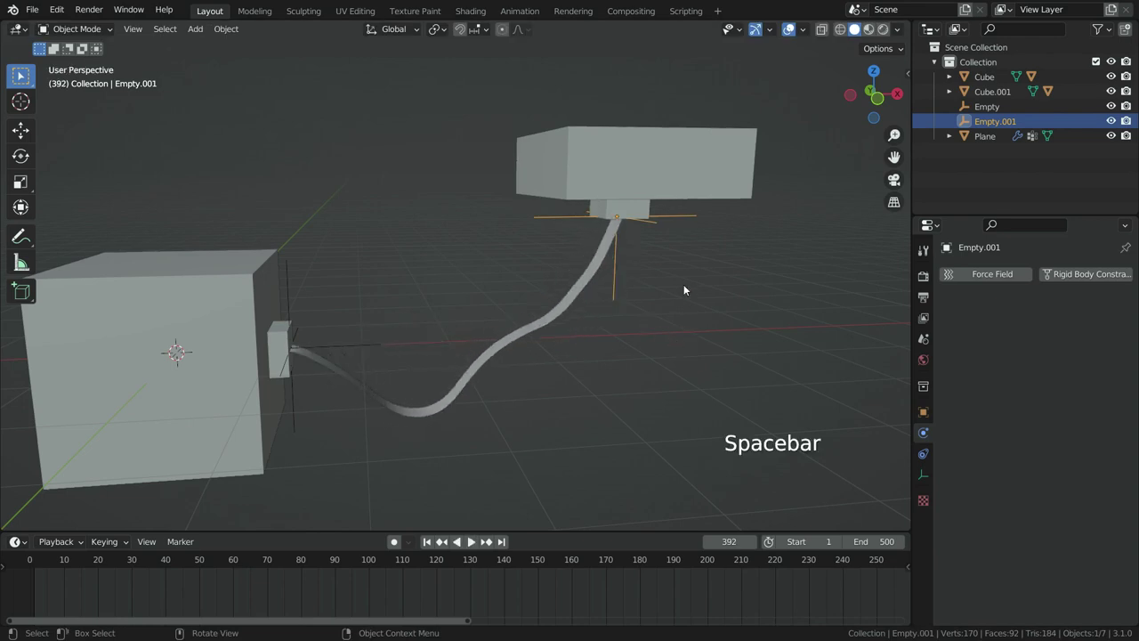
pyautogui.moveTo(684, 284); pyautogui.dragTo(610, 336, button='middle')
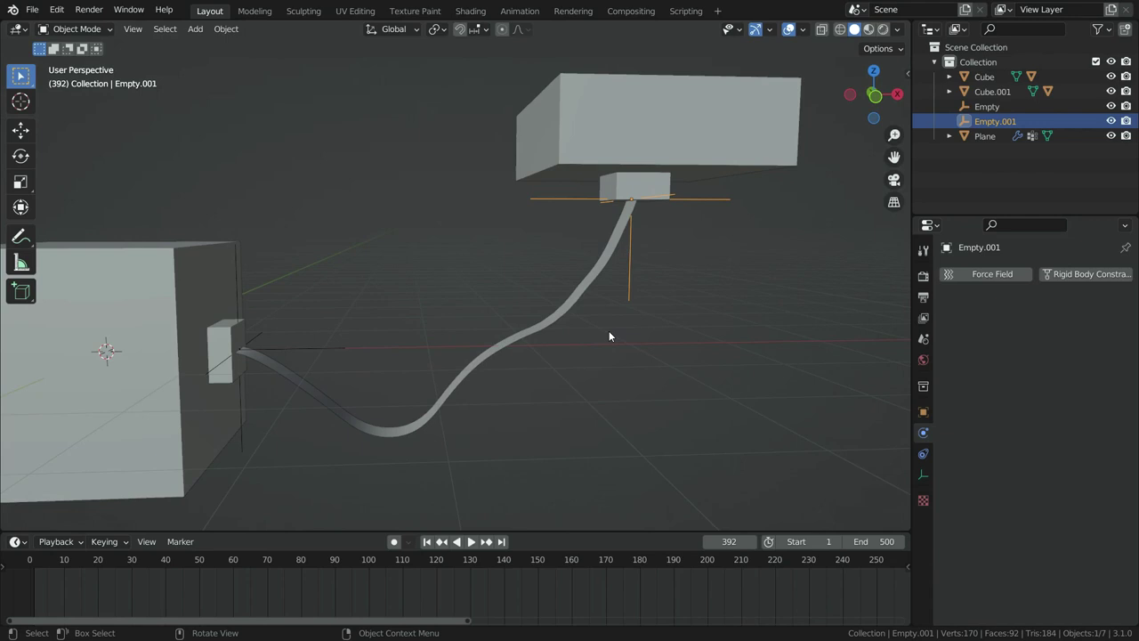
# Reset the plane strip's cloth cache entry to its default value and return to frame 1.
pyautogui.click(548, 320)
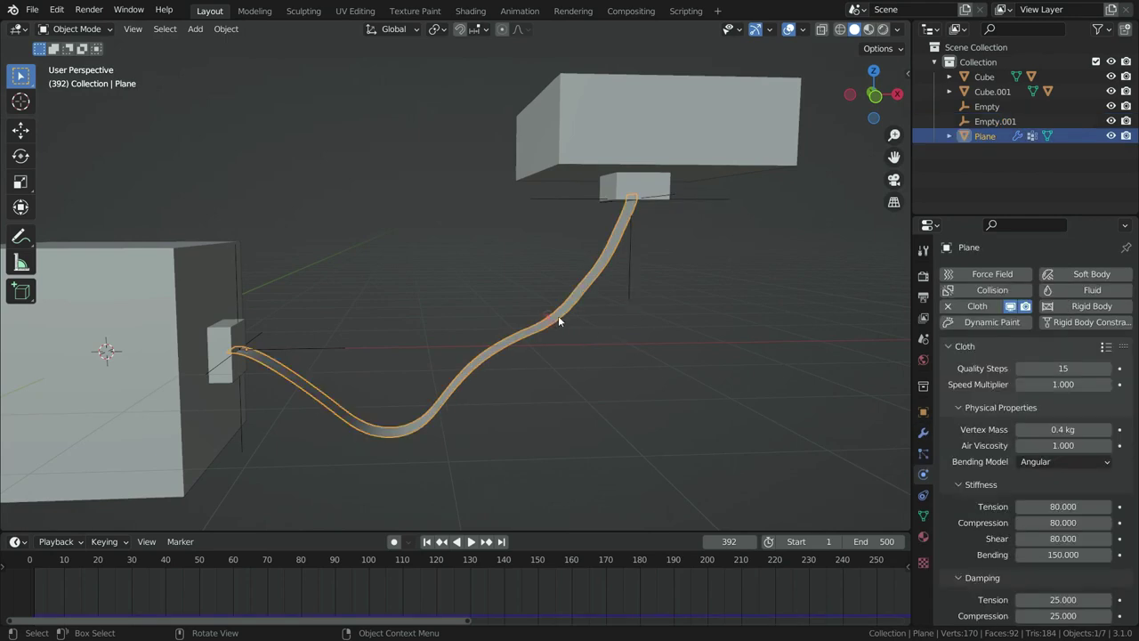
pyautogui.scroll(-15, 1032, 450)
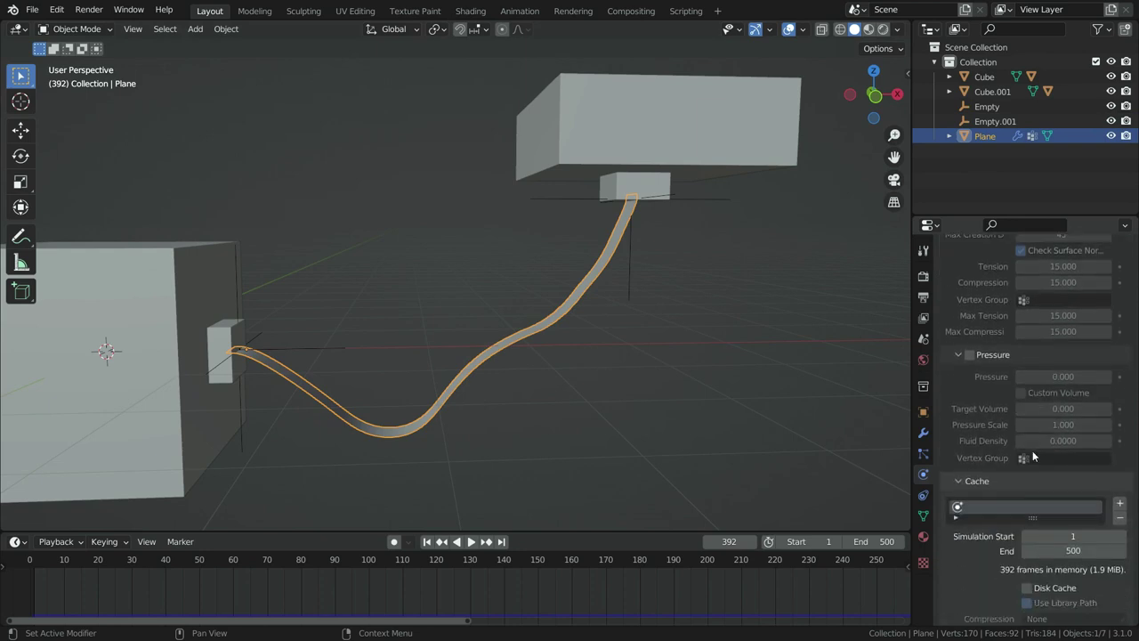
pyautogui.scroll(-2, 1013, 445)
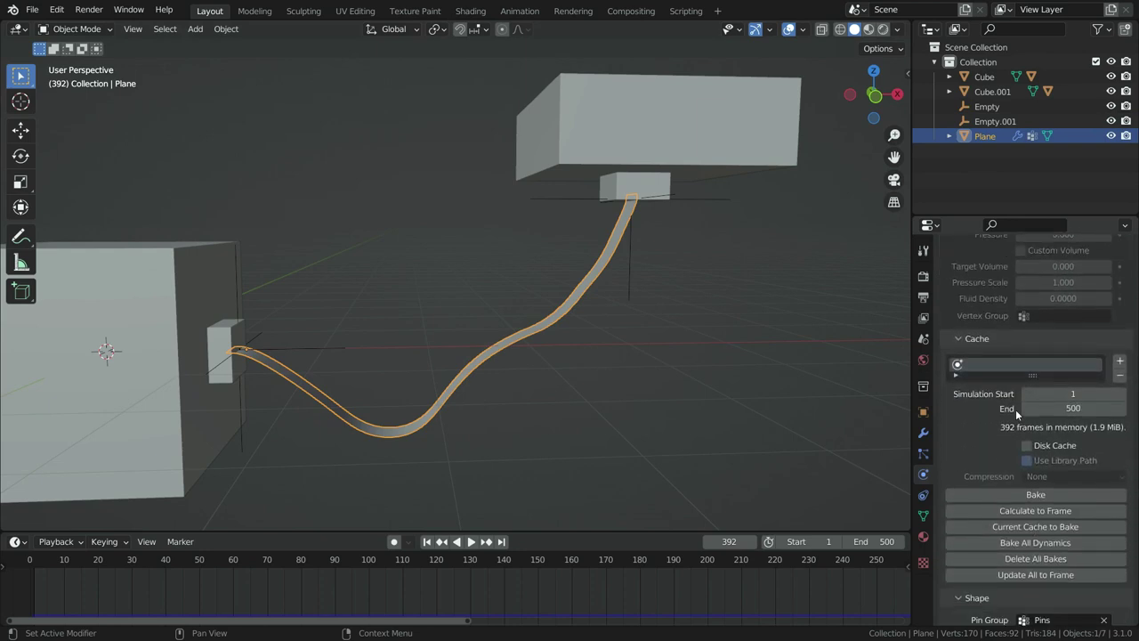
pyautogui.rightClick(985, 360)
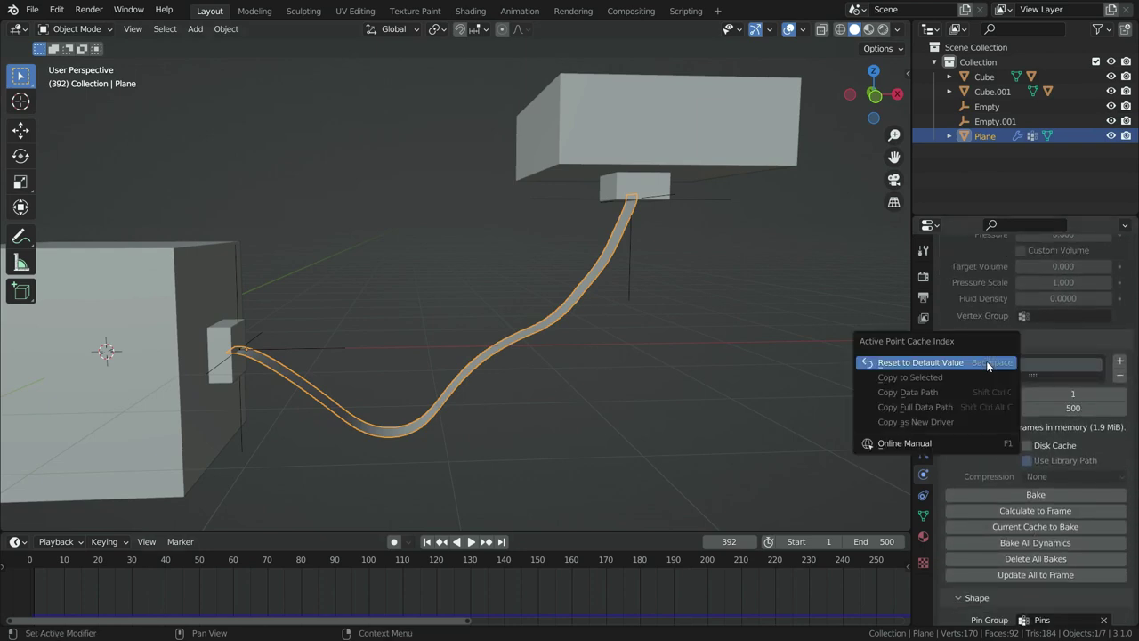
pyautogui.click(963, 360)
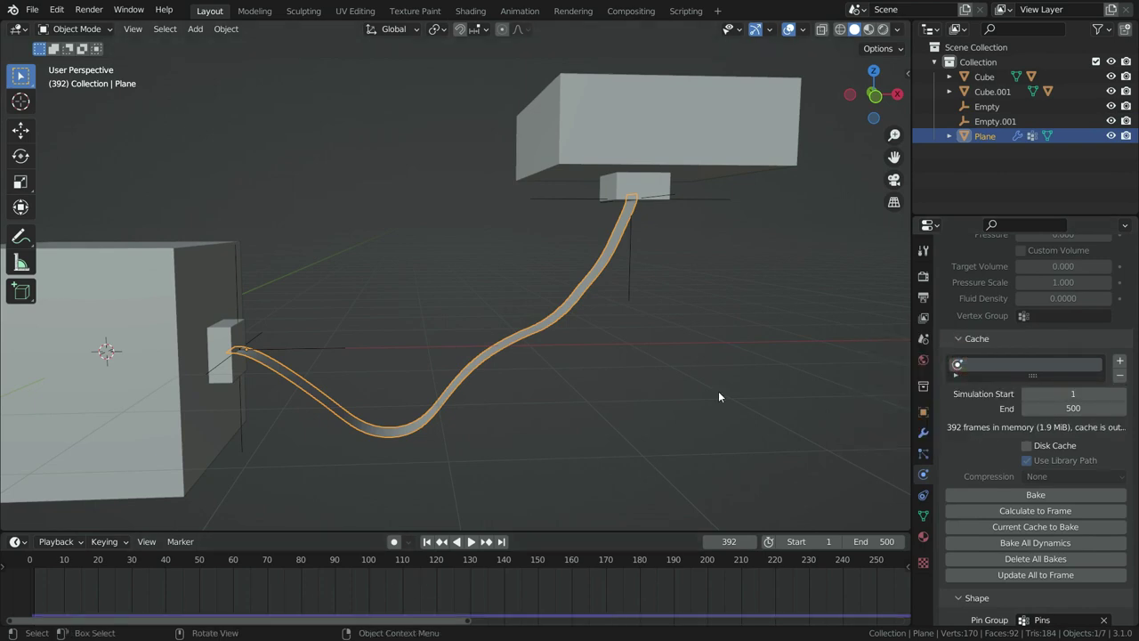
pyautogui.hotkey('shift', 'Left')
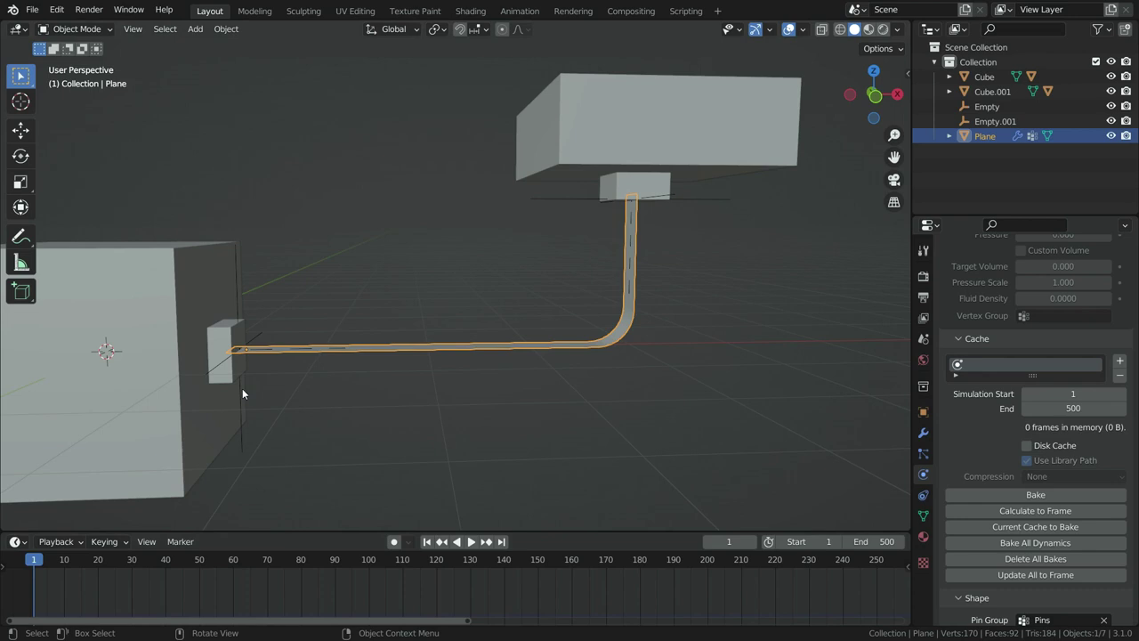
# Parent the empty at the large block's end of the cable to that block's connector, keeping its transform.
pyautogui.keyDown('shift'); pyautogui.moveTo(245, 387); pyautogui.dragTo(397, 360, button='middle'); pyautogui.keyUp('shift')
pyautogui.click(377, 383)
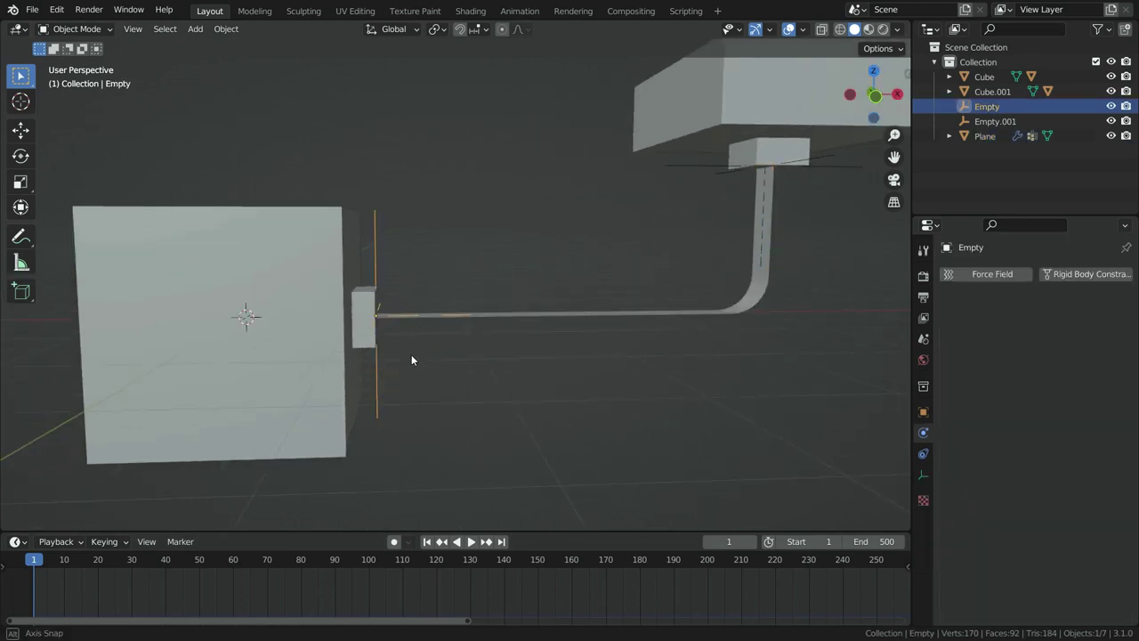
pyautogui.keyDown('shift'); pyautogui.click(361, 306); pyautogui.keyUp('shift')
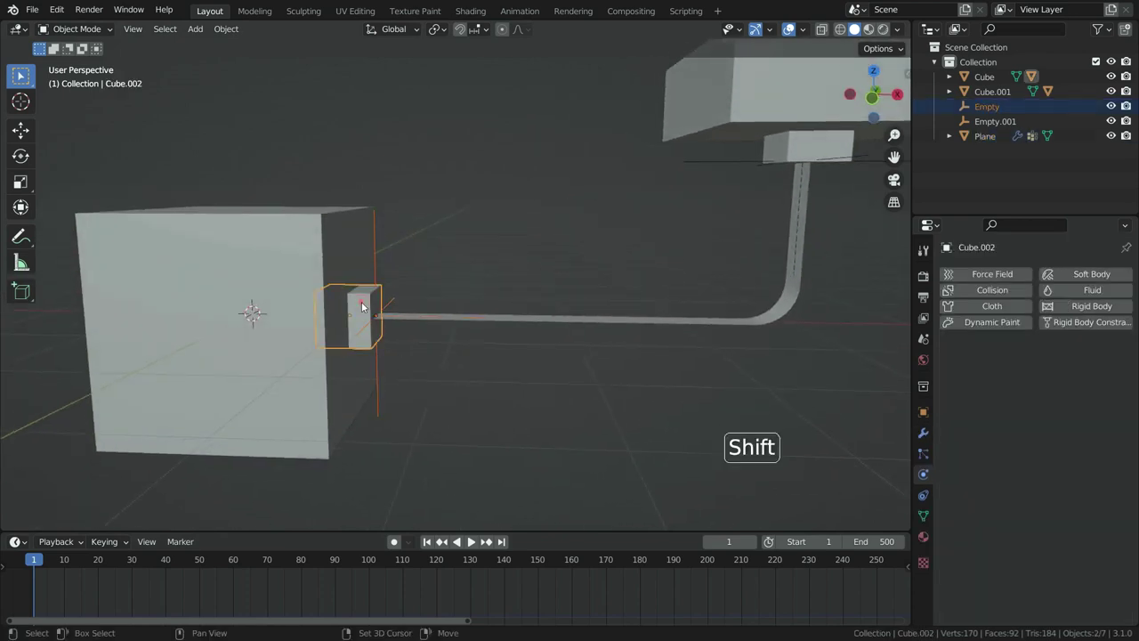
pyautogui.hotkey('ctrl', 'p')
pyautogui.click(437, 223)
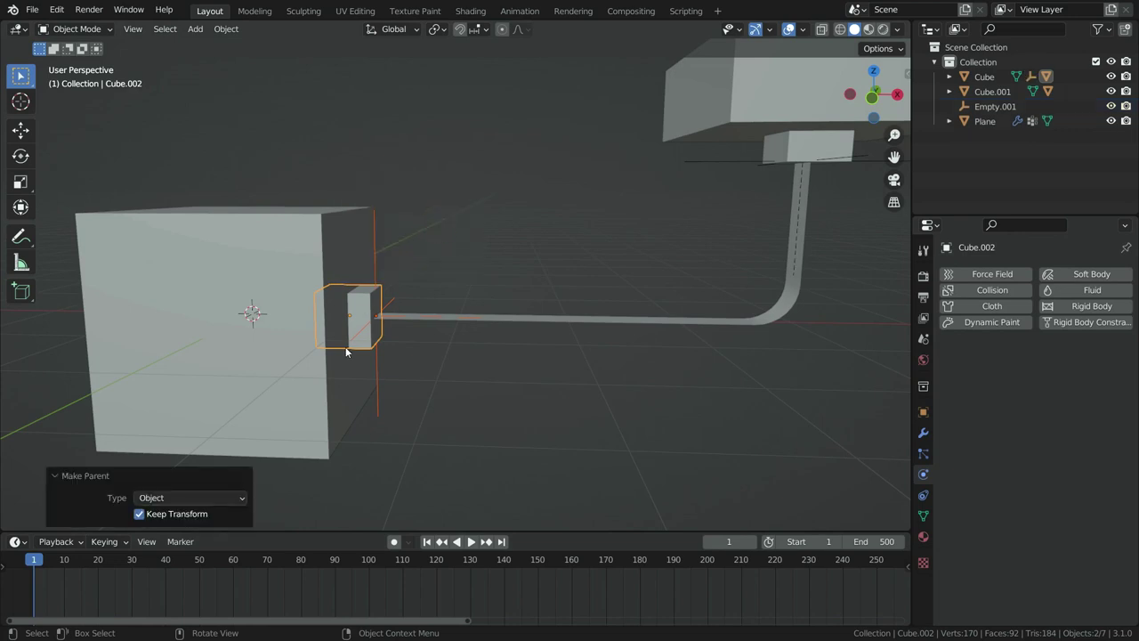
# Parent the empty at the upper end of the cable to the connector under the raised block.
pyautogui.moveTo(345, 346); pyautogui.dragTo(718, 225, button='middle')
pyautogui.scroll(3, 709, 224)
pyautogui.click(639, 216)
pyautogui.keyDown('shift'); pyautogui.click(637, 208); pyautogui.keyUp('shift')
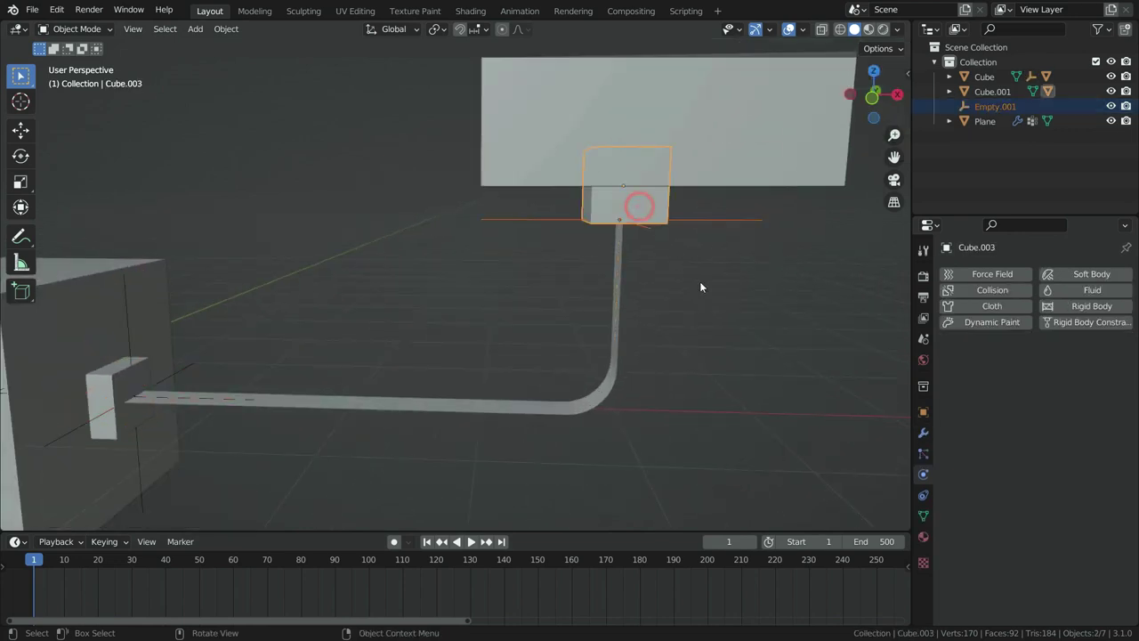
pyautogui.moveTo(699, 281)
pyautogui.mouseDown(button='middle')
pyautogui.moveTo(731, 313)
pyautogui.moveTo(682, 280)
pyautogui.moveTo(666, 321)
pyautogui.moveTo(703, 303)
pyautogui.mouseUp(button='middle')
pyautogui.hotkey('ctrl', 'p')
pyautogui.click(735, 316)
pyautogui.click(703, 301)
# Test the parenting by moving the raised block around while the simulation plays, cancelling the move and stopping playback.
pyautogui.press('space')
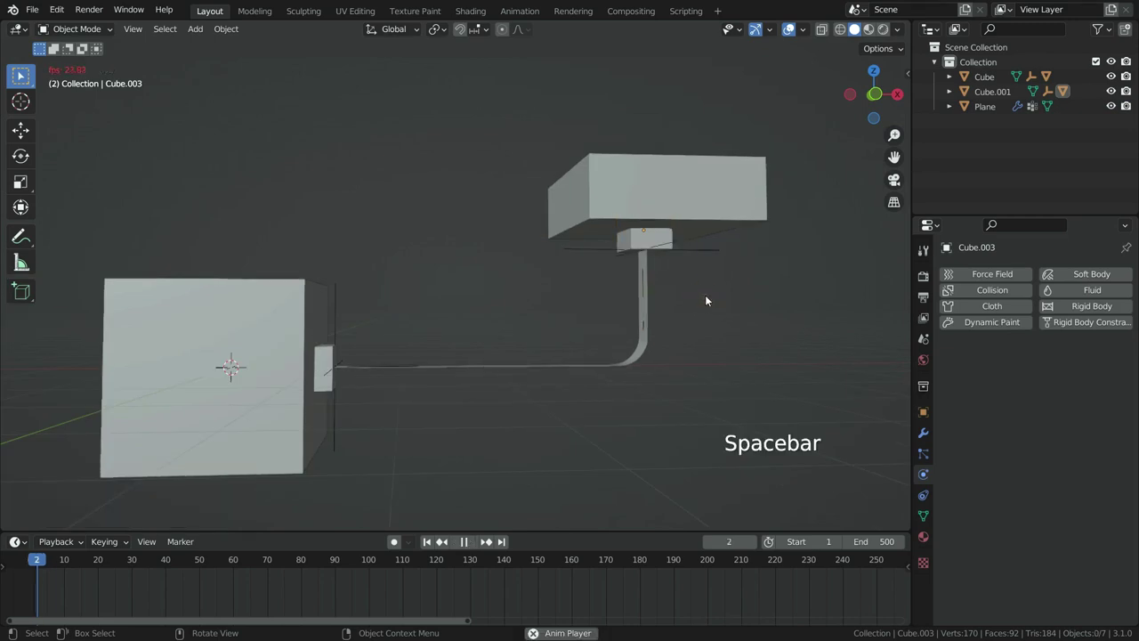
pyautogui.click(666, 236)
pyautogui.press('g')
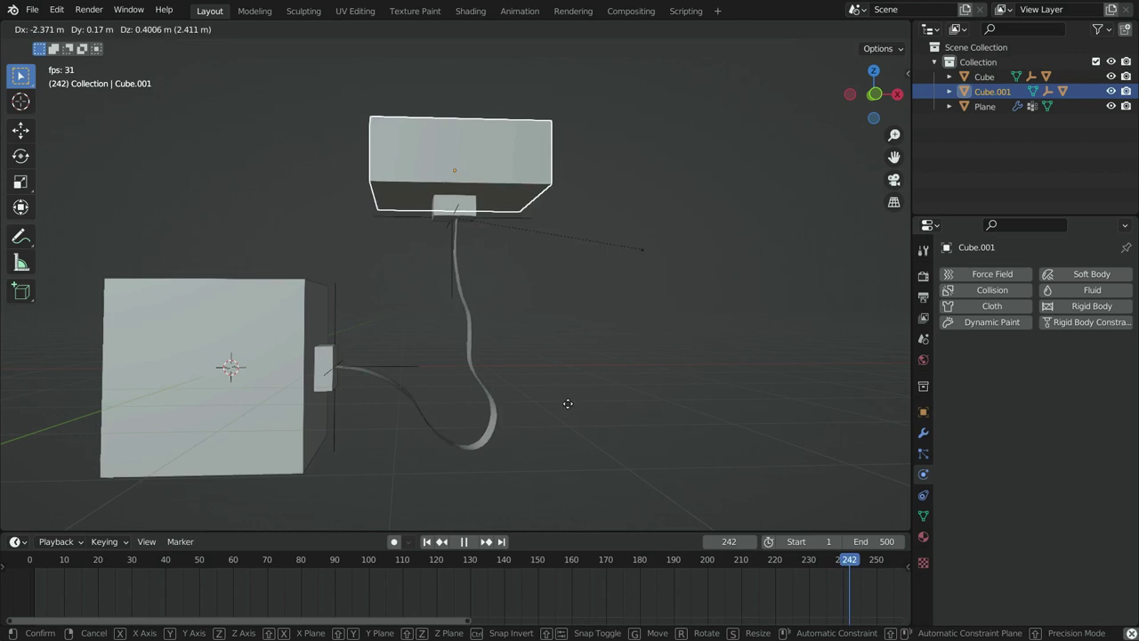
pyautogui.click(711, 408)
pyautogui.press('space')
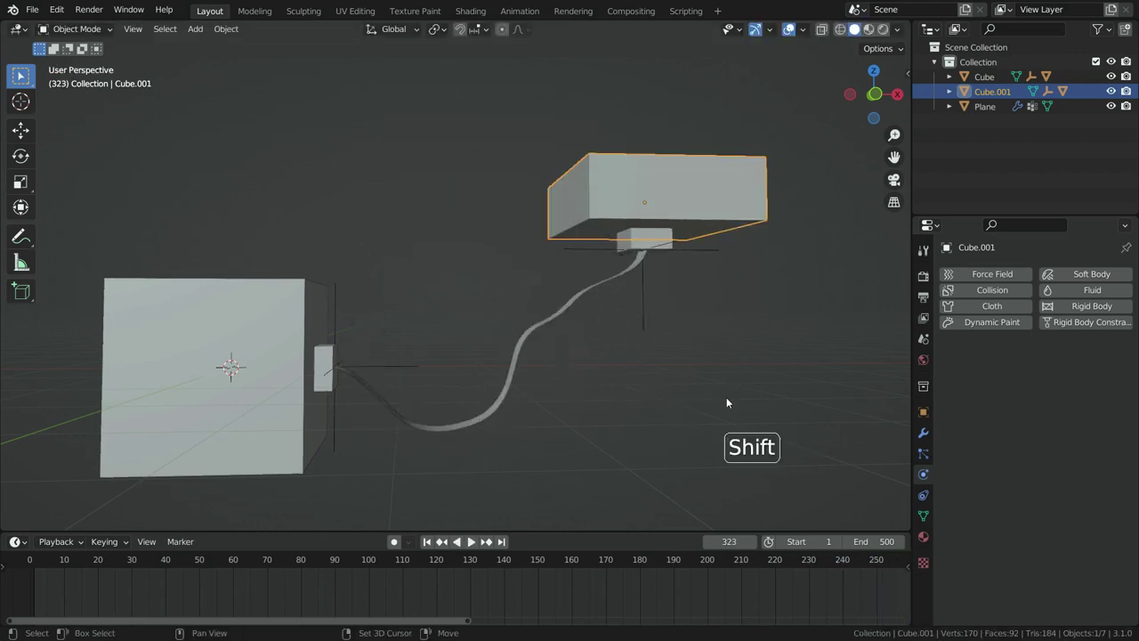
# Return to frame 1 and reset the cable's cloth cache entry to its default value.
pyautogui.hotkey('shift', 'Left')
pyautogui.moveTo(696, 407); pyautogui.dragTo(604, 365, button='middle')
pyautogui.click(603, 364)
pyautogui.scroll(-12, 1010, 441)
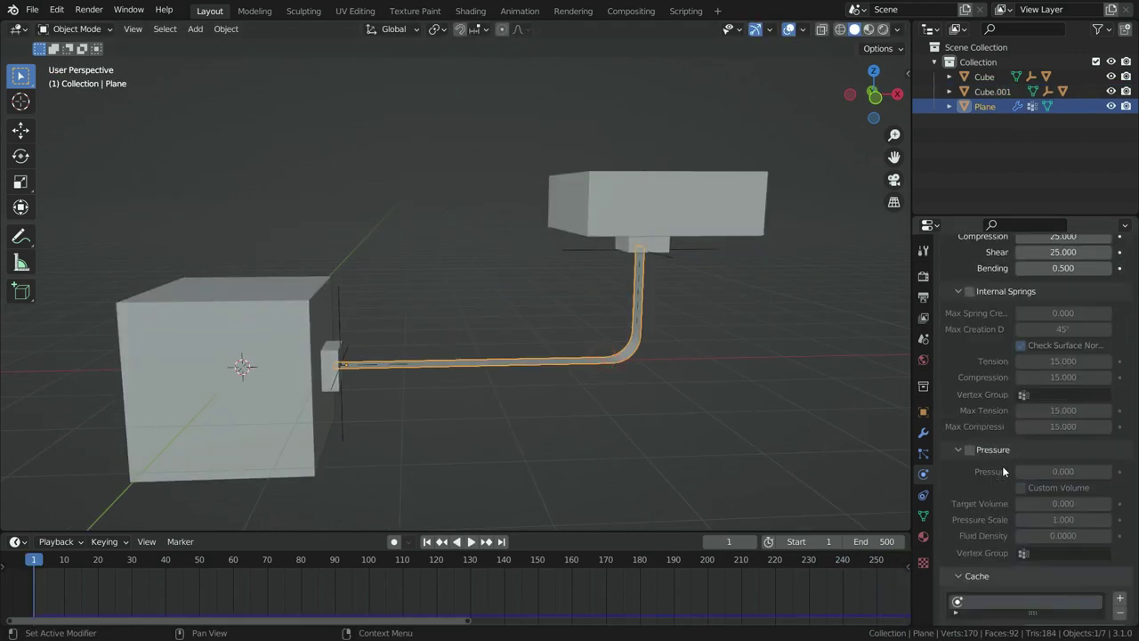
pyautogui.rightClick(997, 413)
pyautogui.click(985, 415)
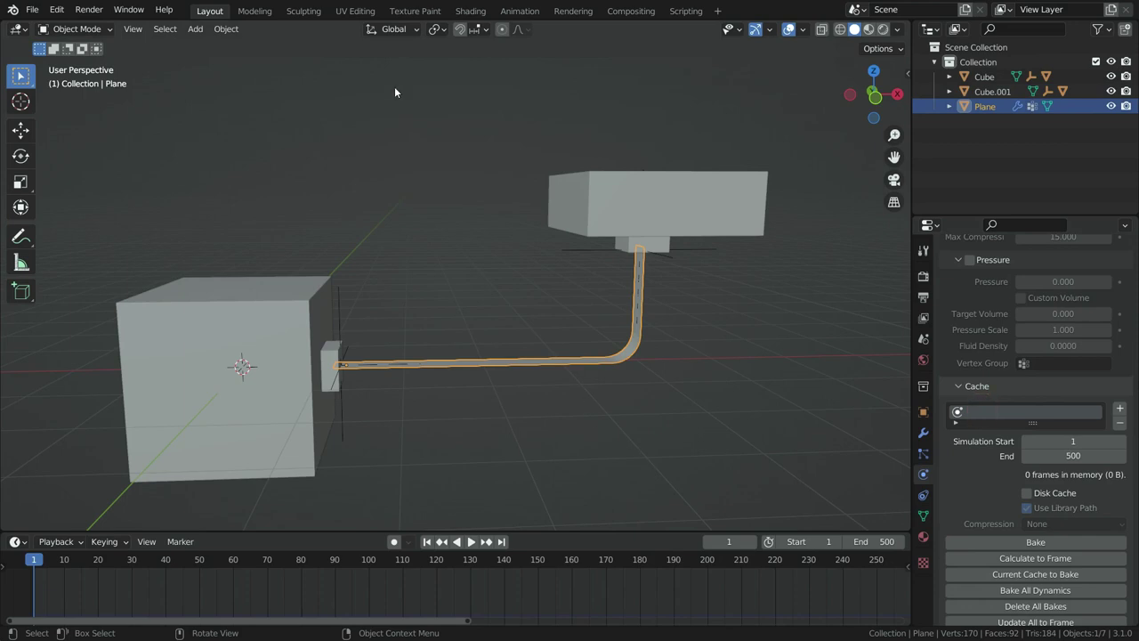
# Hide the two hook empties at the upper and lower ends of the cable.
pyautogui.click(690, 251)
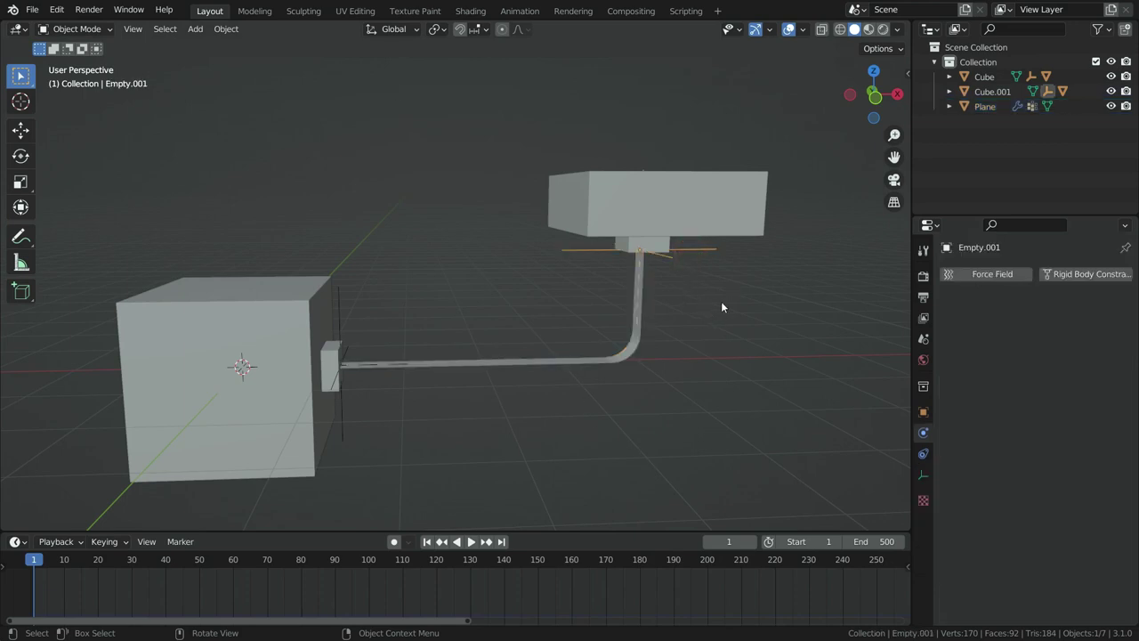
pyautogui.press('h')
pyautogui.click(342, 315)
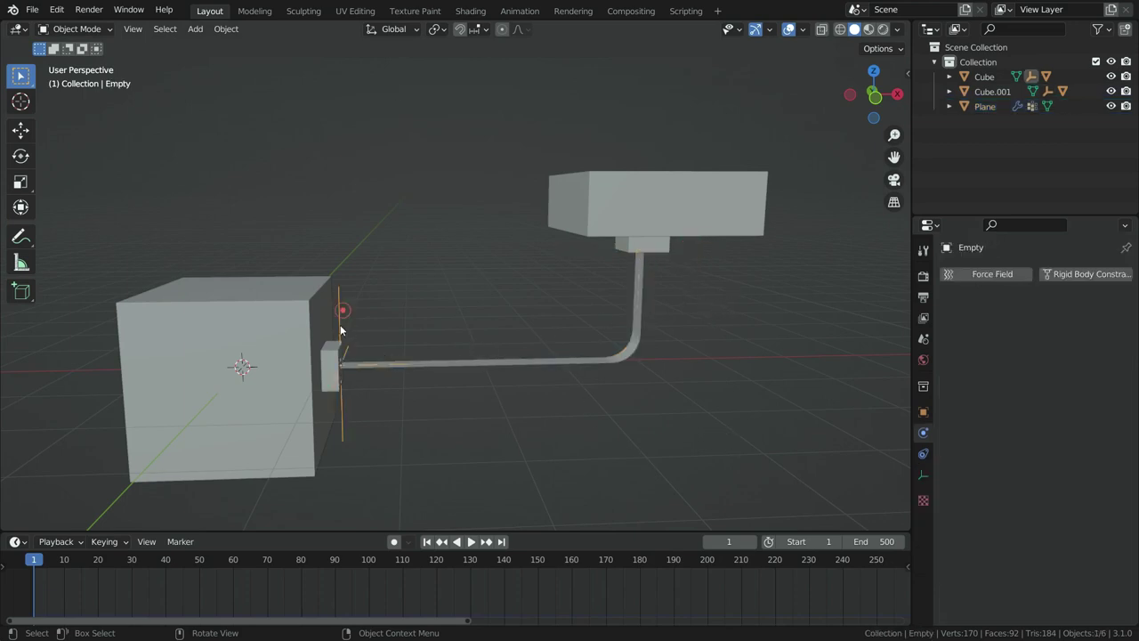
pyautogui.press('h')
# Add a Solidify modifier to the cable plane and set its thickness to 1.67 m.
pyautogui.click(517, 363)
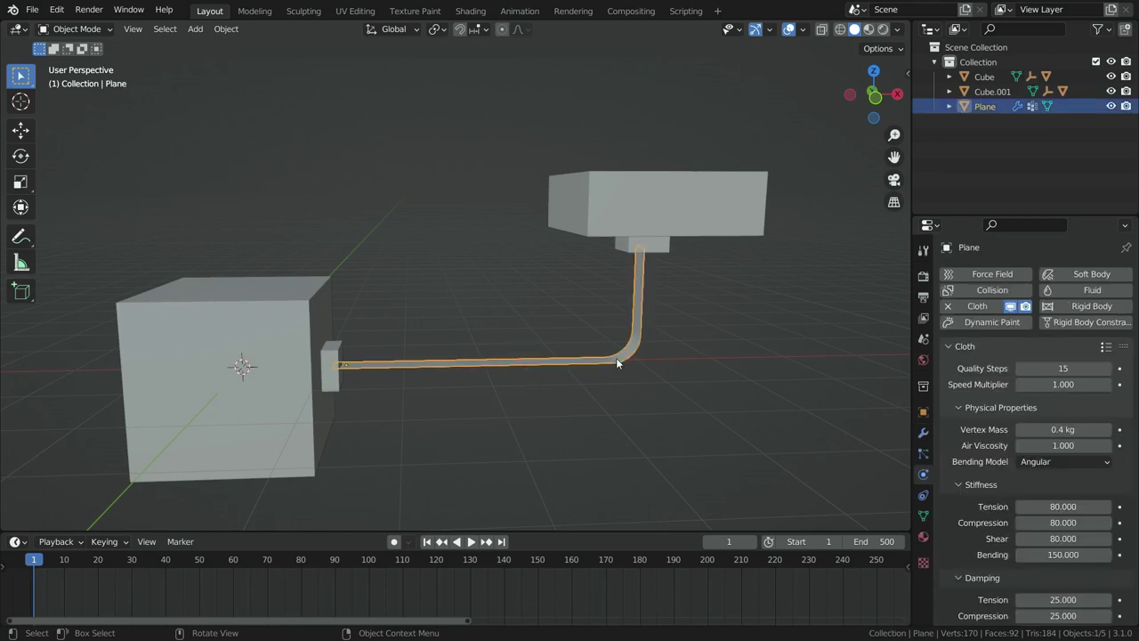
pyautogui.click(923, 432)
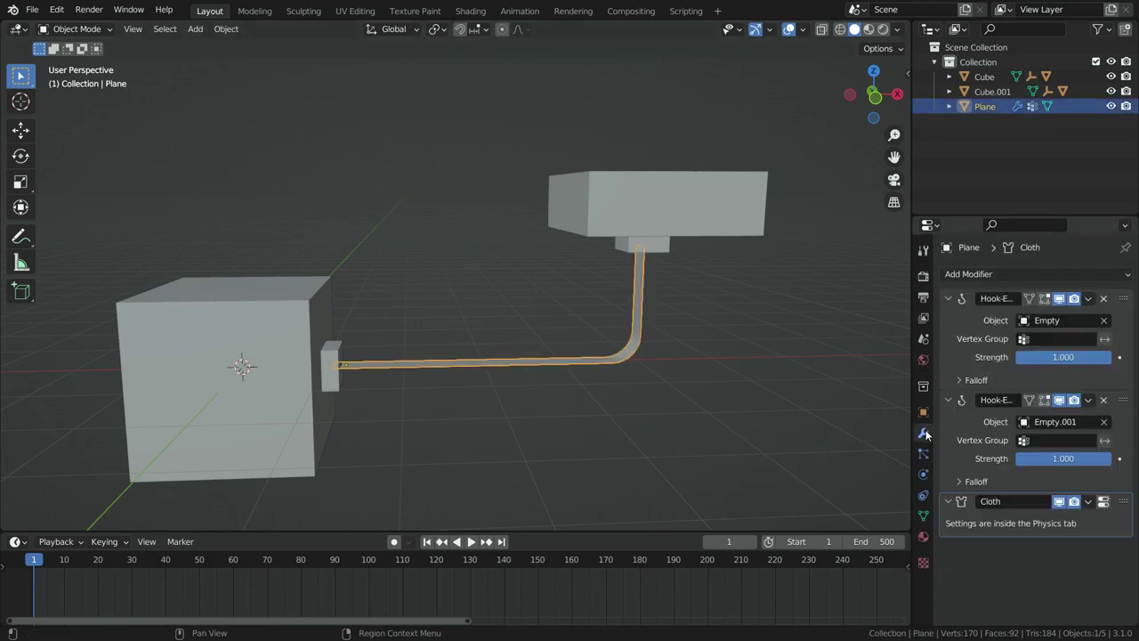
pyautogui.click(972, 275)
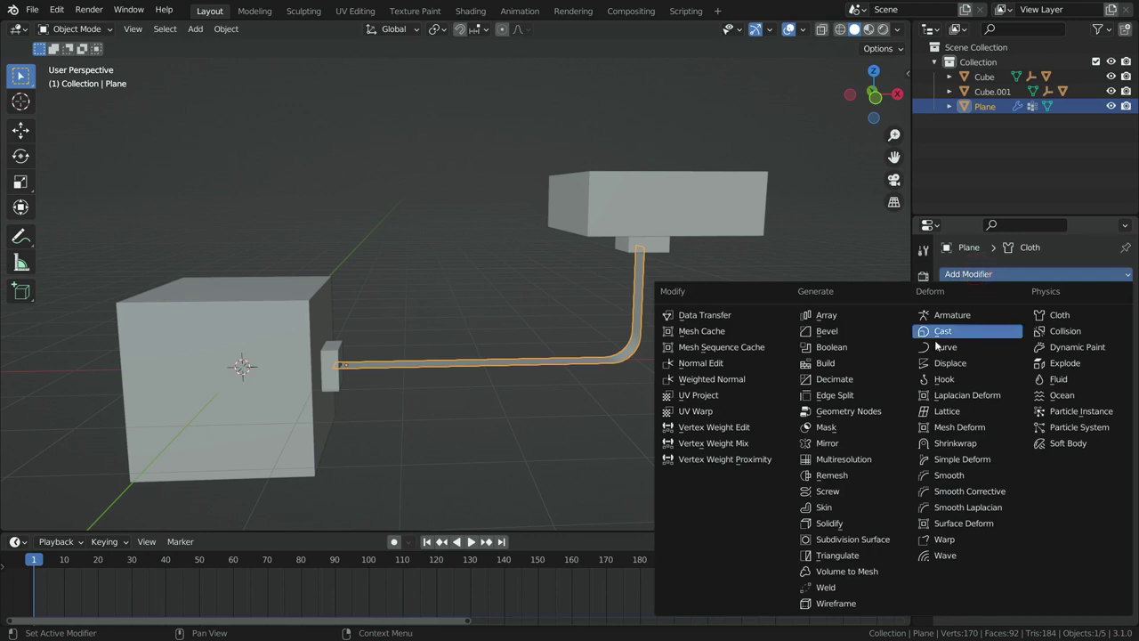
pyautogui.click(846, 524)
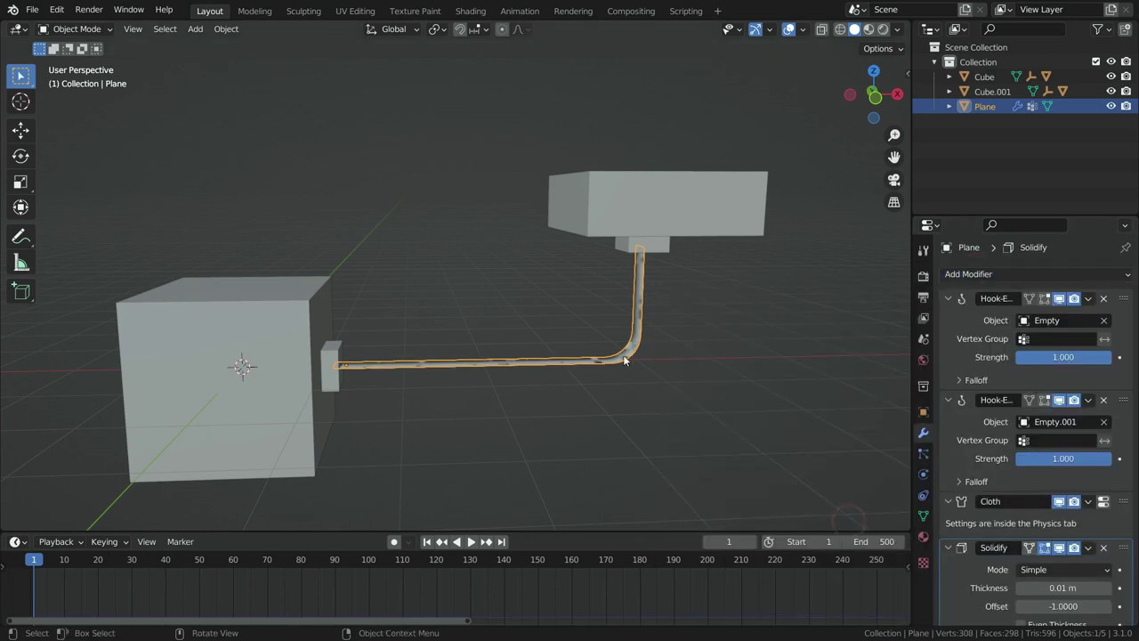
pyautogui.scroll(-5, 1068, 514)
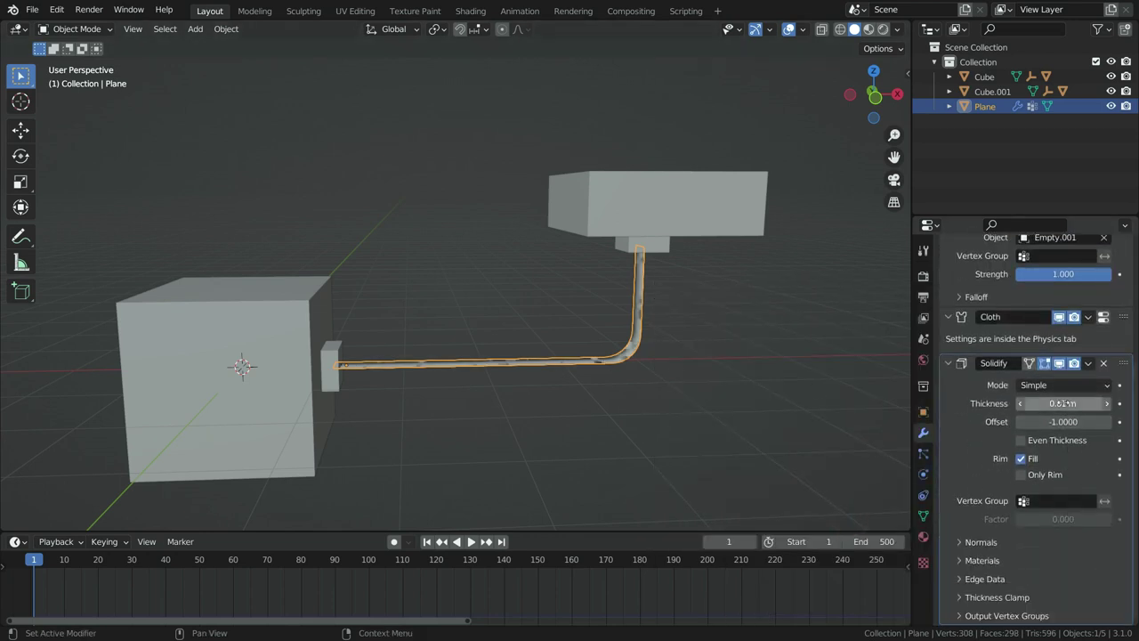
pyautogui.moveTo(1046, 402); pyautogui.dragTo(997, 405)
# Set the Solidify offset to 0 so the cable is centred on the connectors in front view.
pyautogui.press('KP_1')
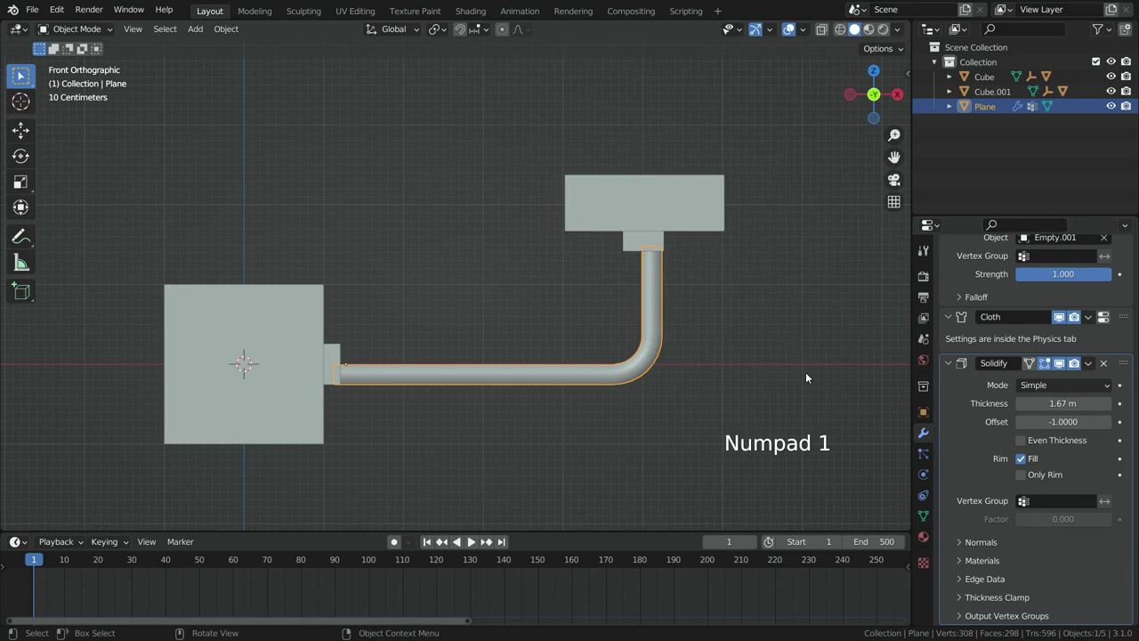
pyautogui.write('0')
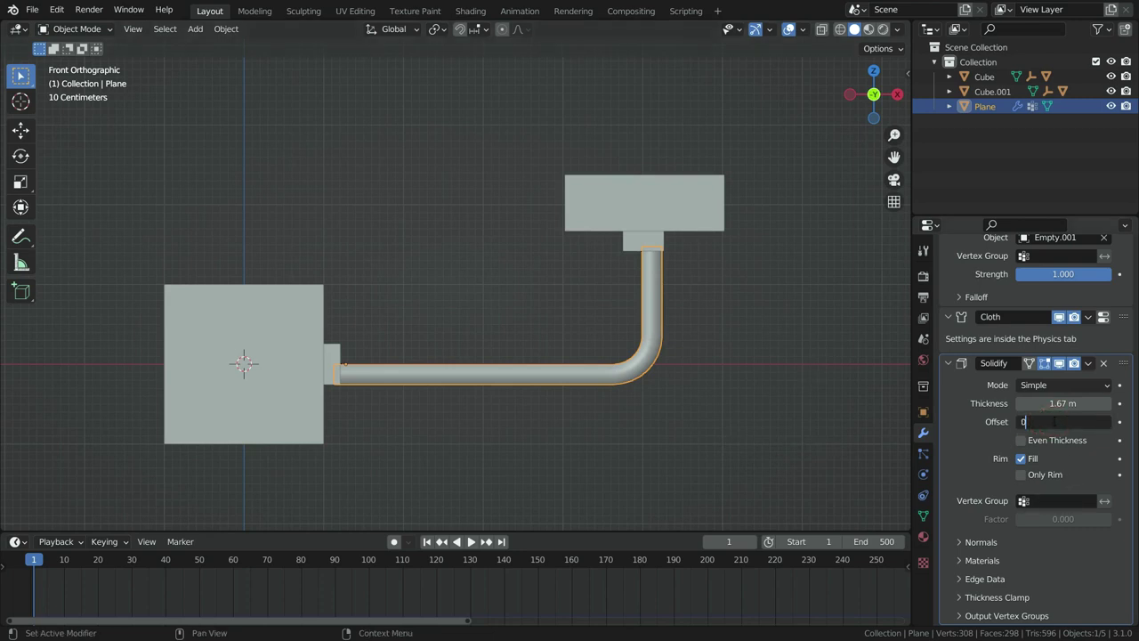
pyautogui.press('Return')
pyautogui.click(662, 277)
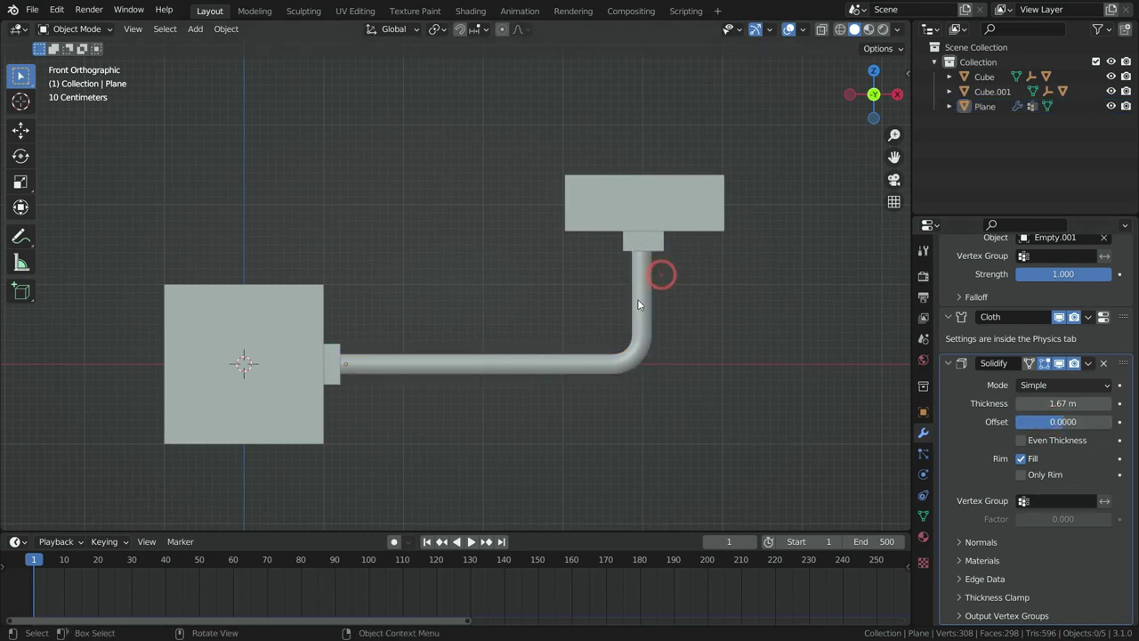
# Add a Subdivision Surface modifier to the cable below Solidify and set its viewport level to 2.
pyautogui.click(650, 307)
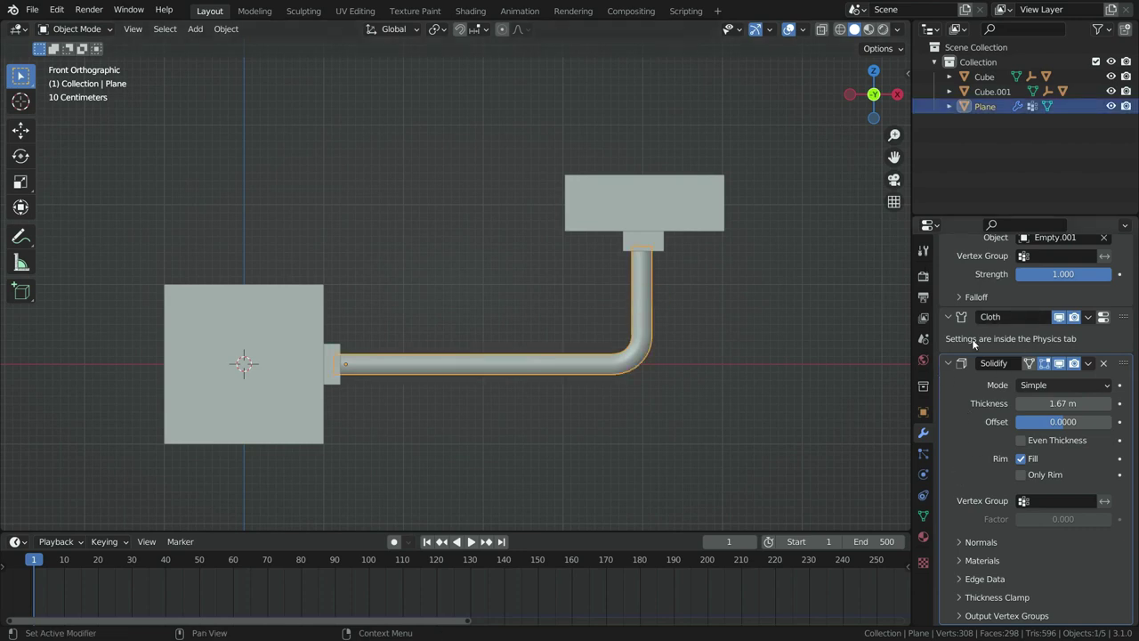
pyautogui.scroll(5, 972, 338)
pyautogui.click(977, 276)
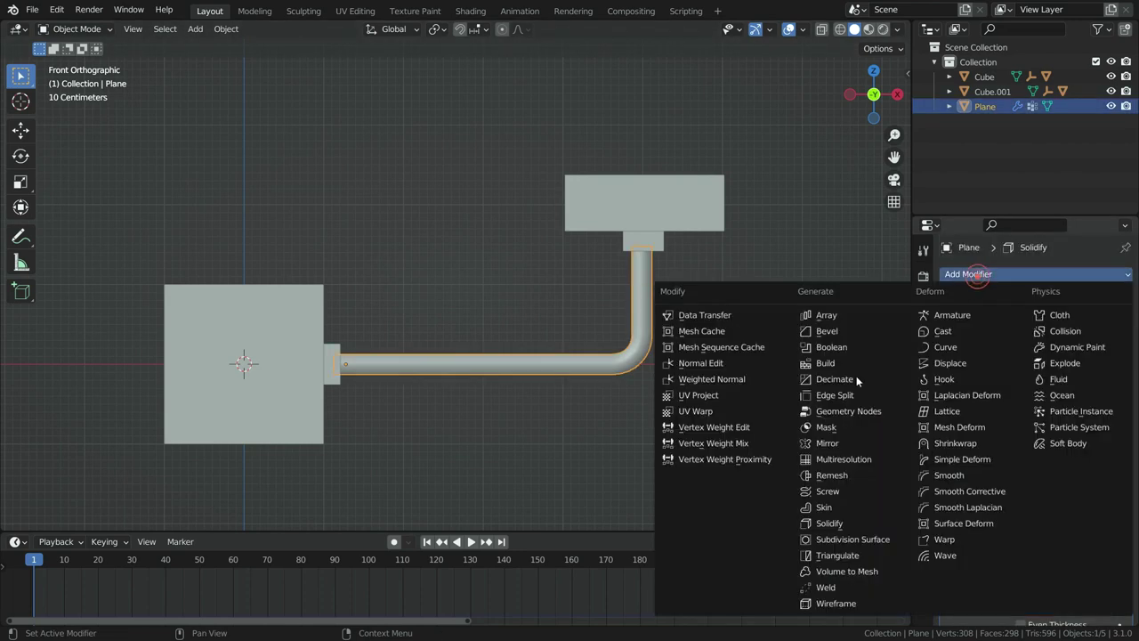
pyautogui.click(857, 538)
pyautogui.scroll(-8, 1001, 498)
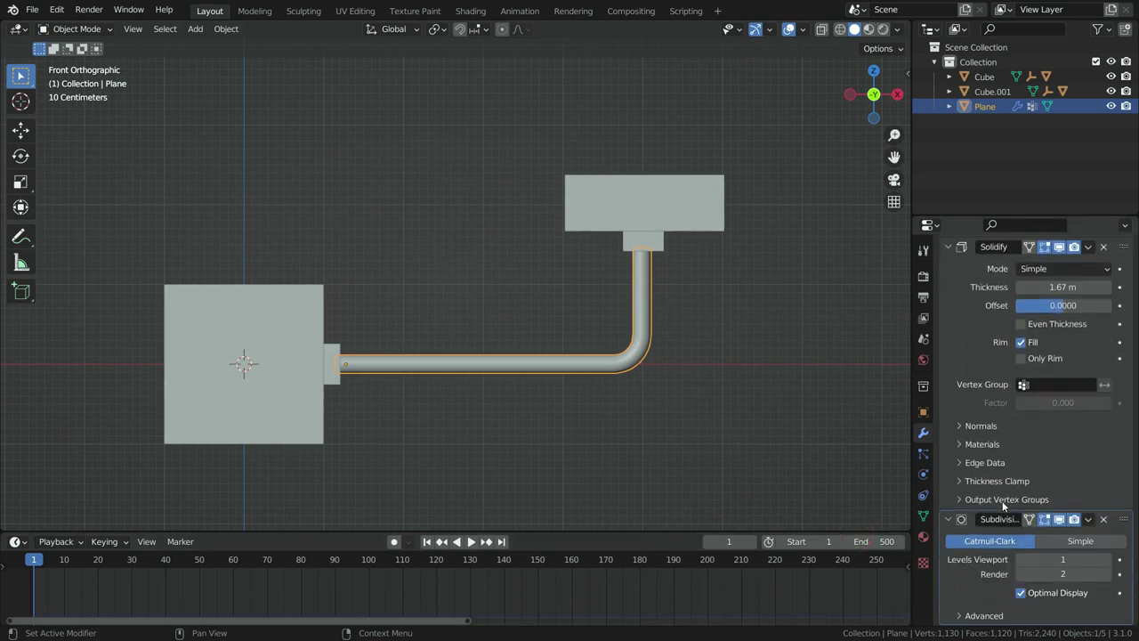
pyautogui.click(1106, 559)
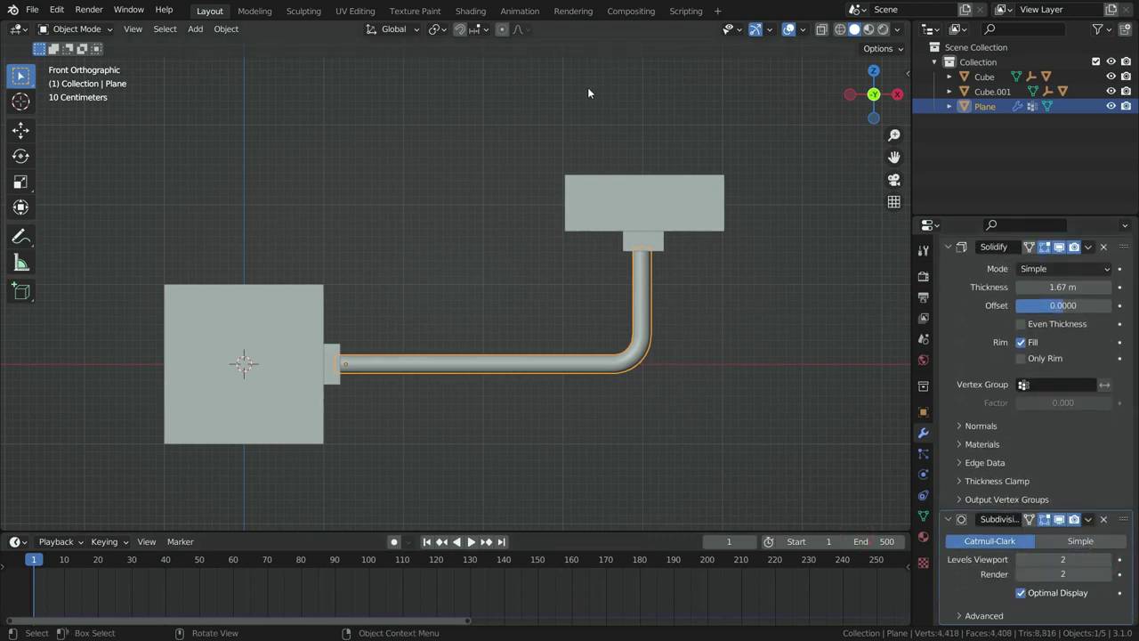
# Play the cable simulation while moving the upper block over the large block, cancel the move, and stop playback.
pyautogui.click(730, 308)
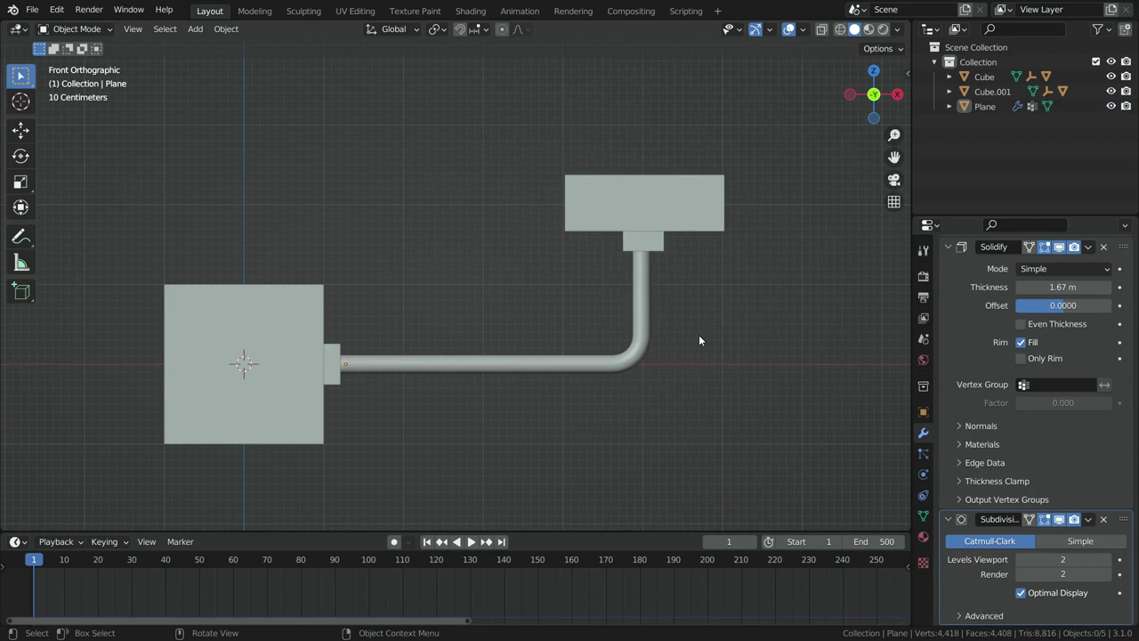
pyautogui.press('space')
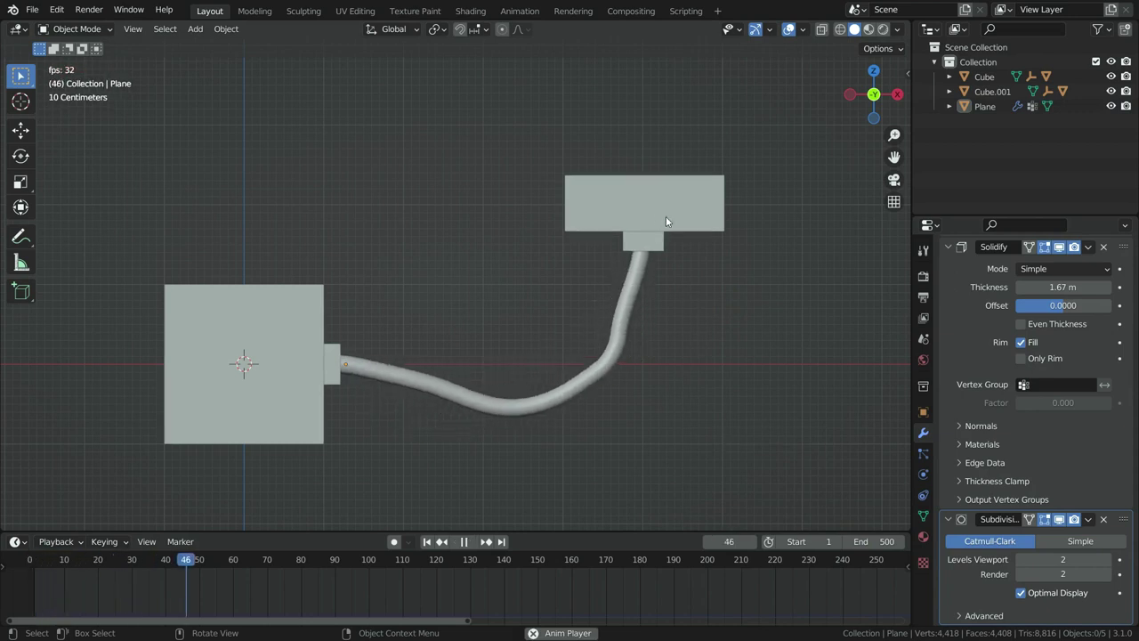
pyautogui.click(659, 212)
pyautogui.press('g')
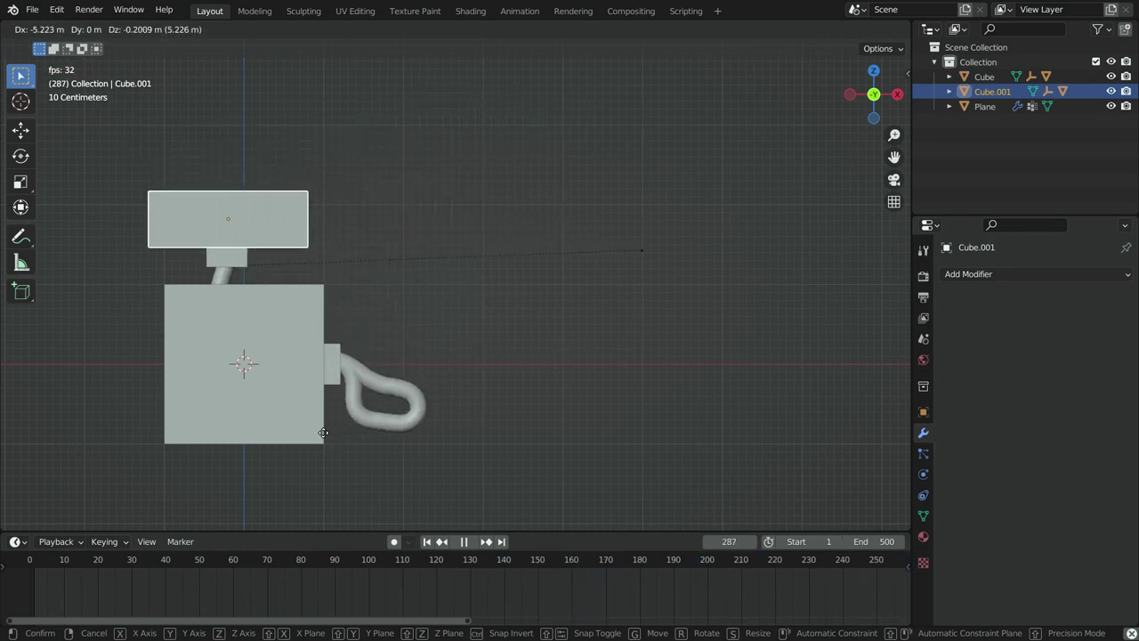
pyautogui.press('Escape')
pyautogui.press('space')
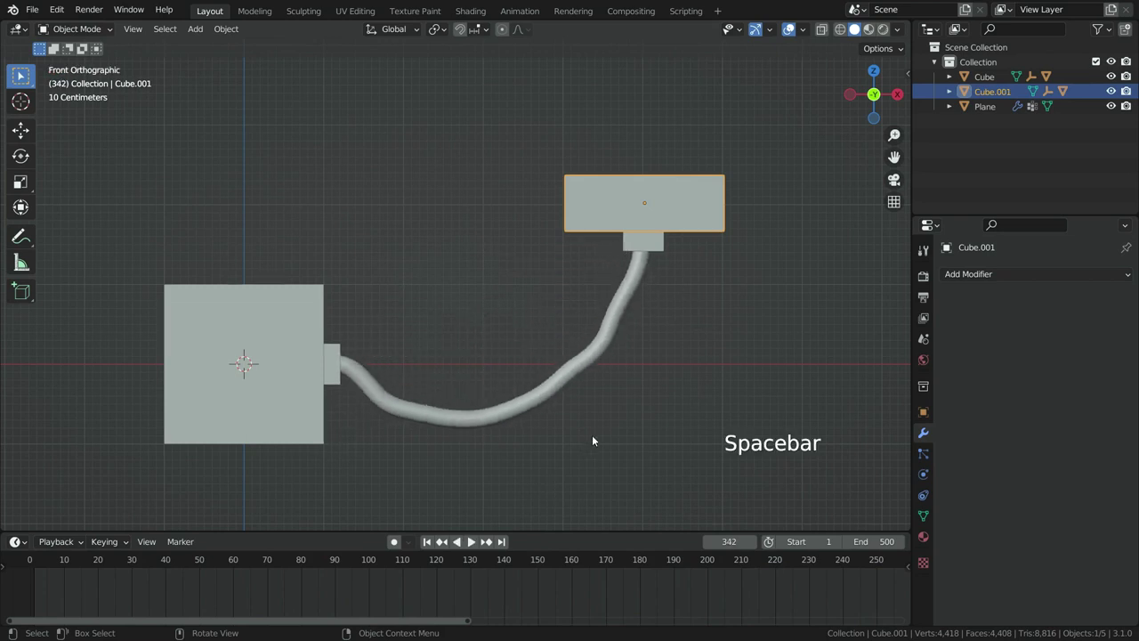
# Reset the cable's cloth cache to its default value and return the timeline to frame 1.
pyautogui.moveTo(629, 401)
pyautogui.mouseDown(button='middle')
pyautogui.moveTo(500, 424)
pyautogui.moveTo(605, 409)
pyautogui.moveTo(609, 396)
pyautogui.mouseUp(button='middle')
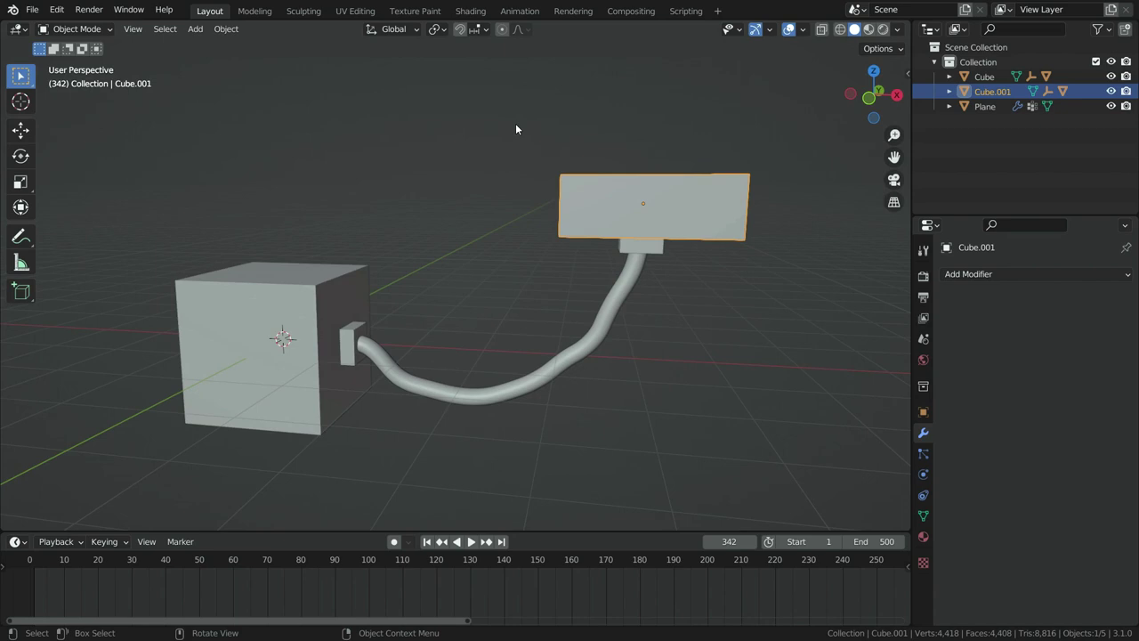
pyautogui.moveTo(515, 129); pyautogui.dragTo(547, 389, button='middle')
pyautogui.click(555, 378)
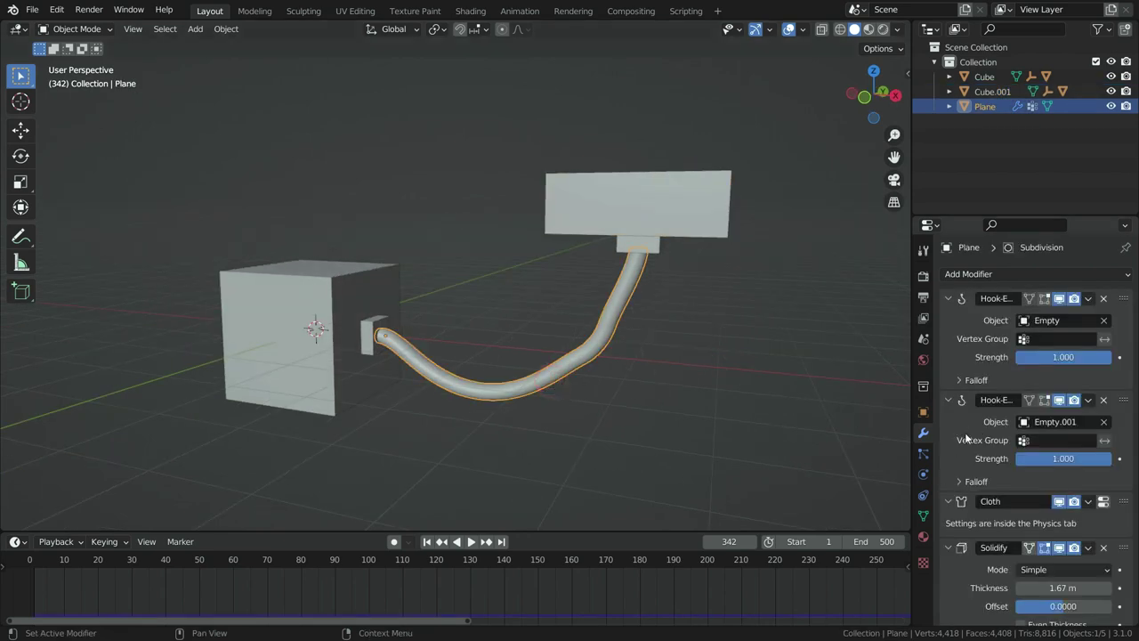
pyautogui.click(923, 473)
pyautogui.scroll(-10, 981, 484)
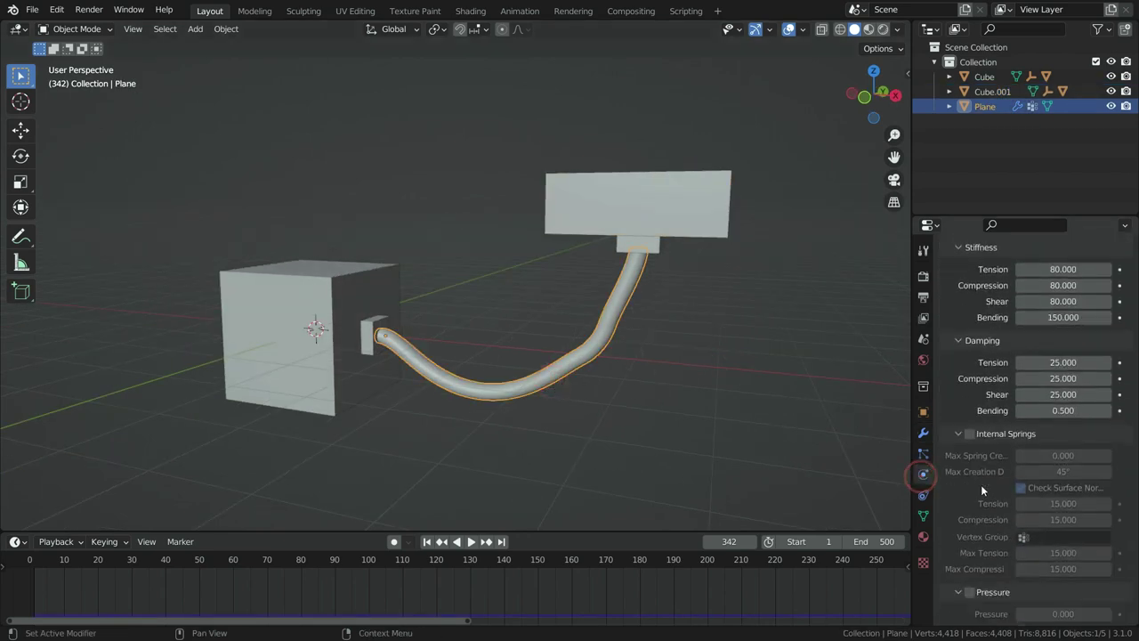
pyautogui.scroll(-4, 982, 484)
pyautogui.rightClick(991, 409)
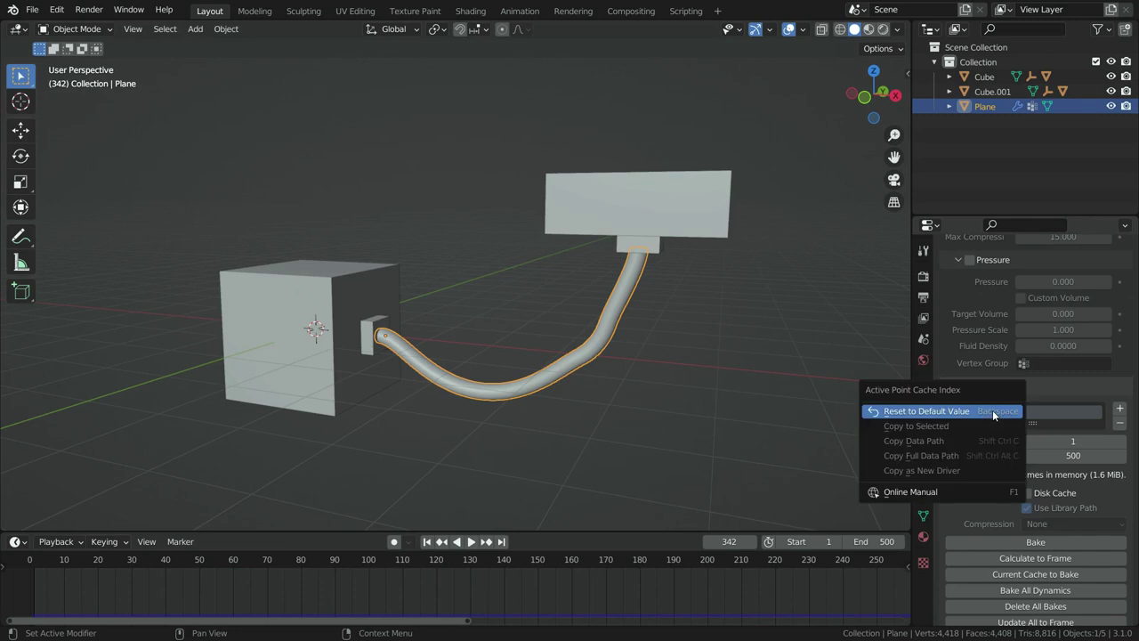
pyautogui.press('Escape')
pyautogui.hotkey('shift', 'Left')
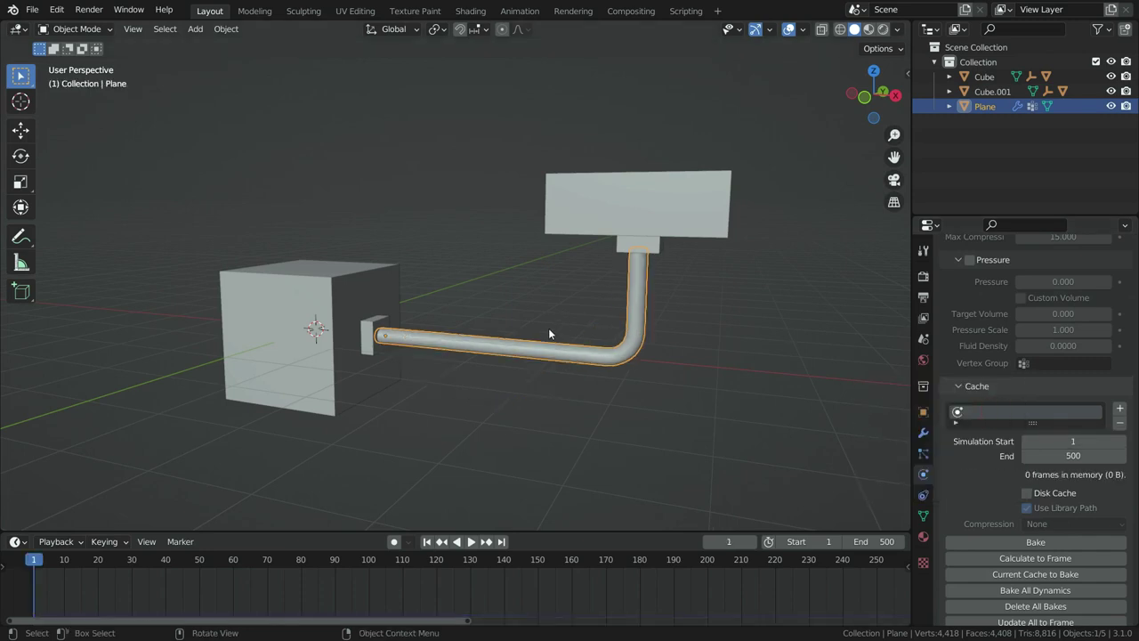
# Add a 2 m cube at the world origin over the large block and show it in X-ray front view.
pyautogui.moveTo(549, 333); pyautogui.dragTo(582, 343, button='middle')
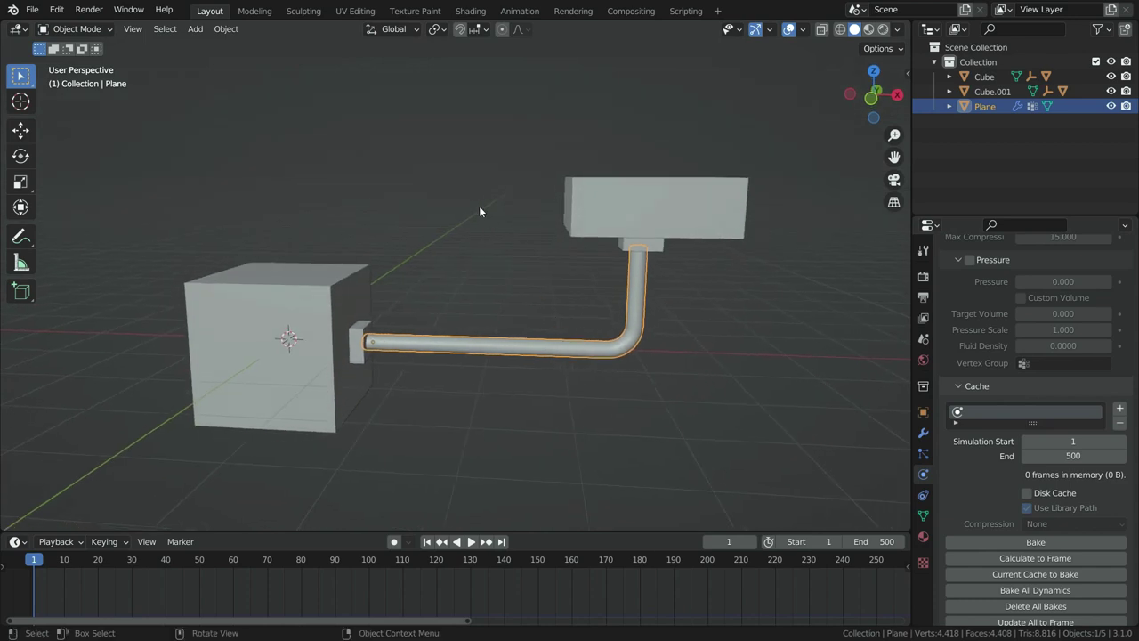
pyautogui.hotkey('shift', 'a')
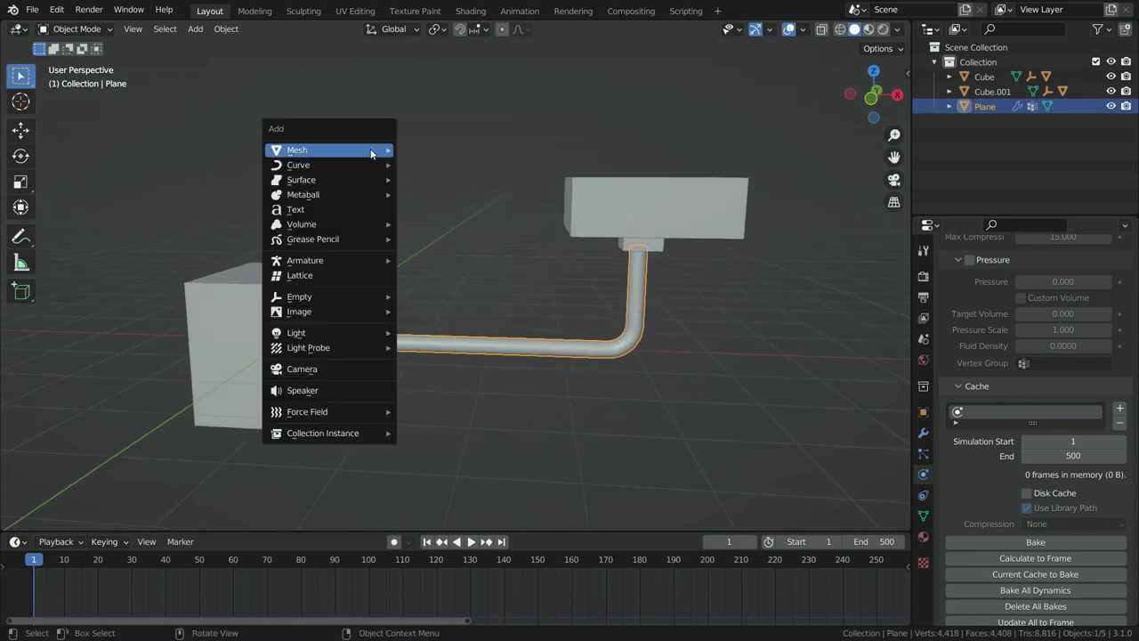
pyautogui.moveTo(370, 151)
pyautogui.click(433, 164)
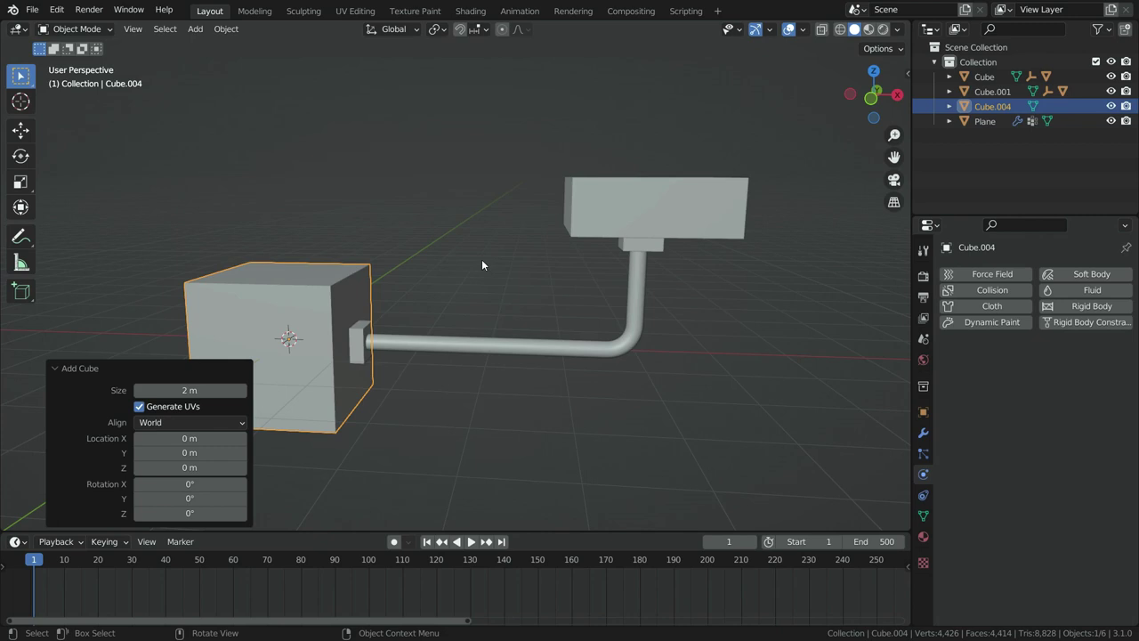
pyautogui.hotkey('alt', 'z')
pyautogui.press('KP_1')
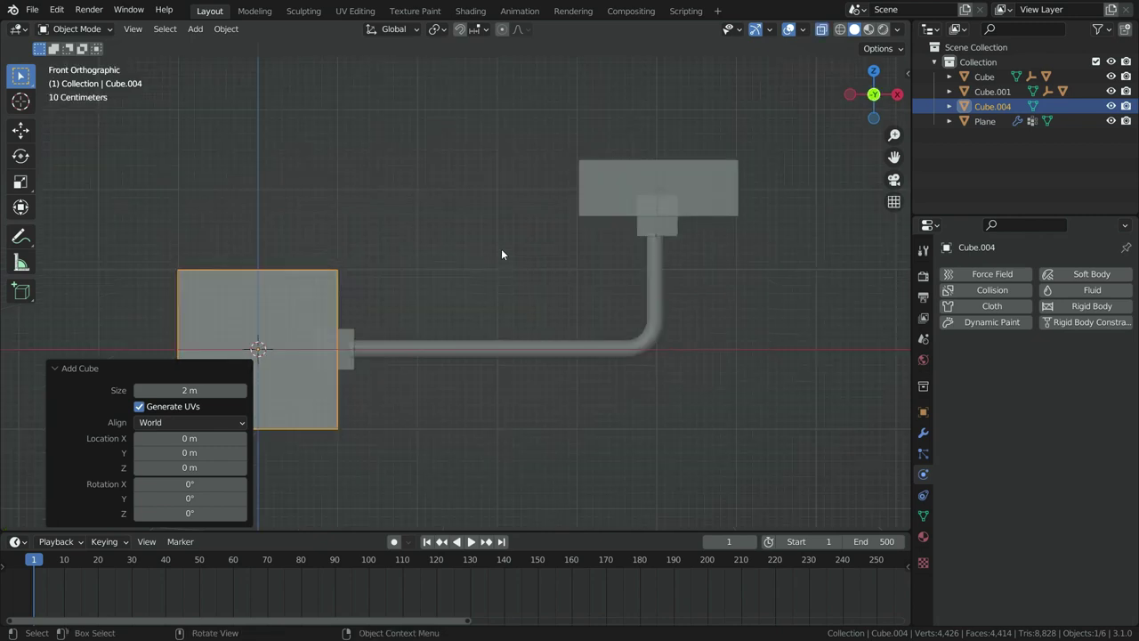
pyautogui.scroll(-3, 674, 262)
pyautogui.scroll(3, 463, 316)
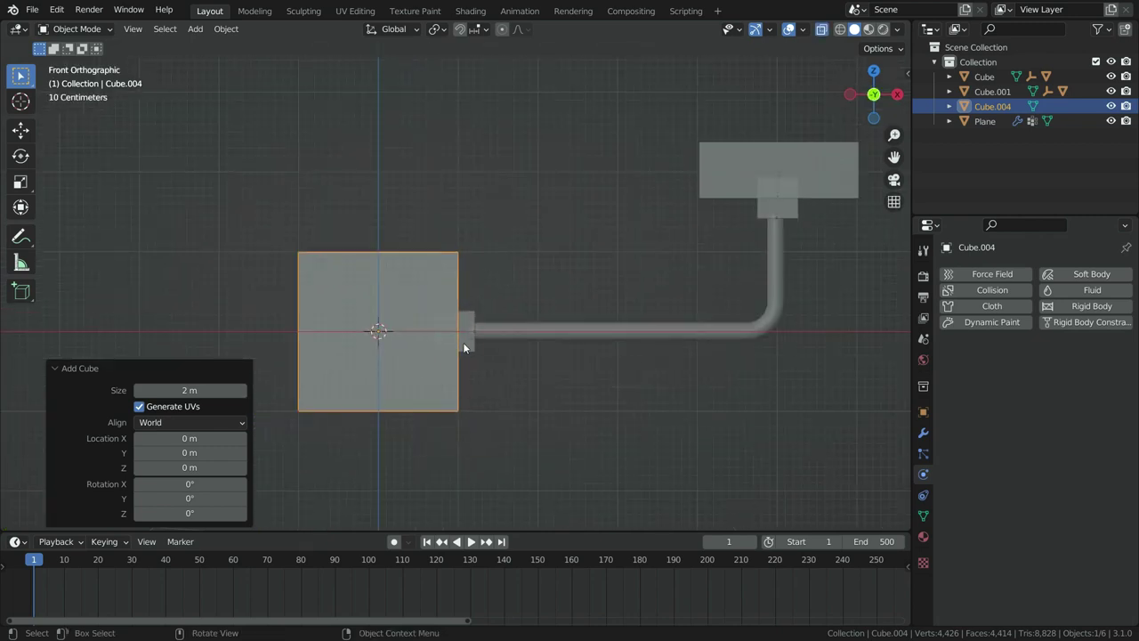
# Scale the new cube to about 1.02 so it slightly encloses the large block.
pyautogui.press('s')
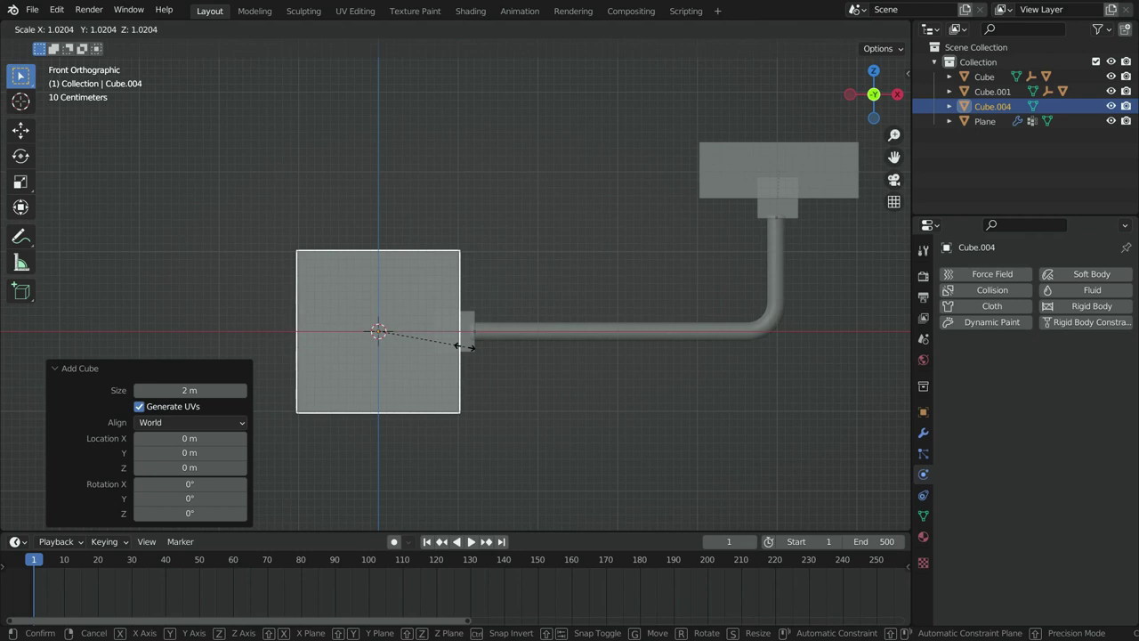
pyautogui.click(466, 346)
pyautogui.scroll(5, 464, 265)
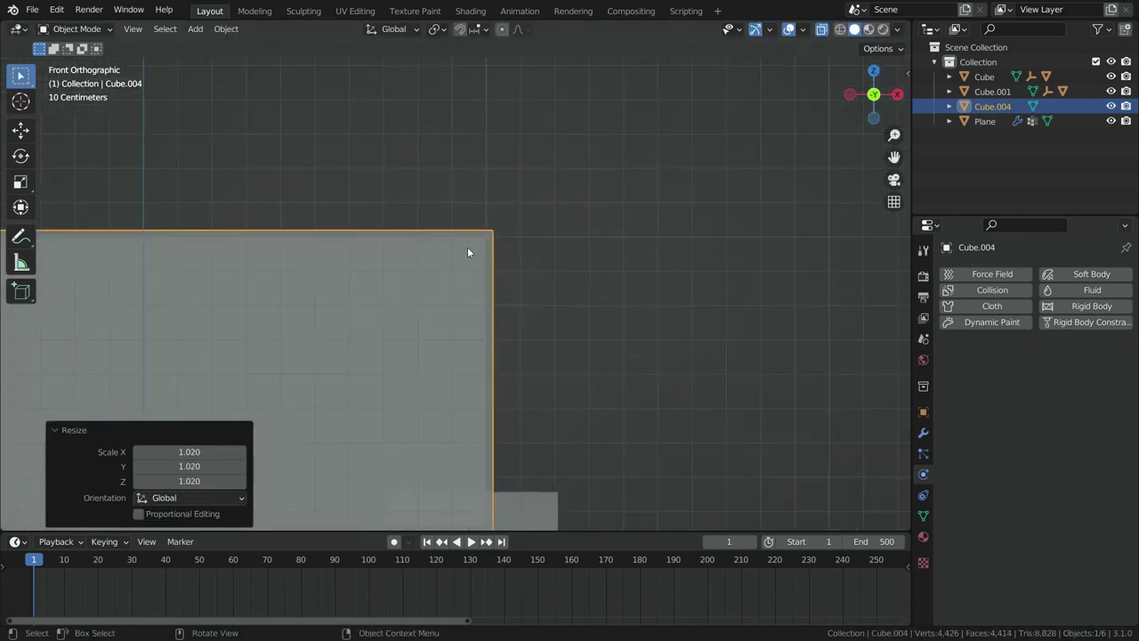
pyautogui.click(492, 240)
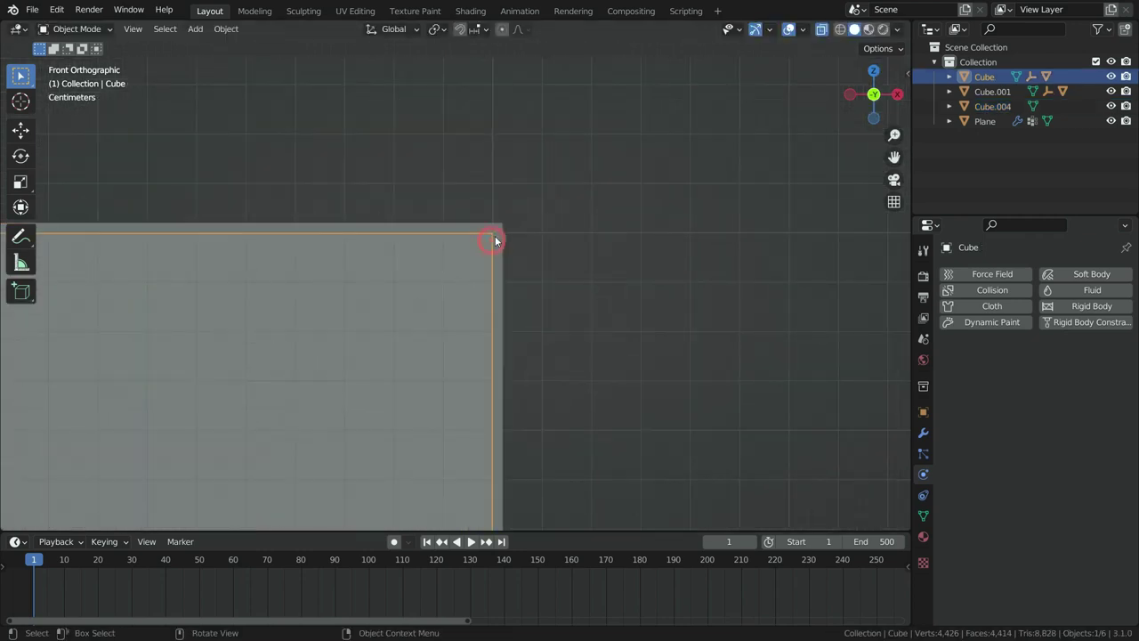
pyautogui.click(502, 225)
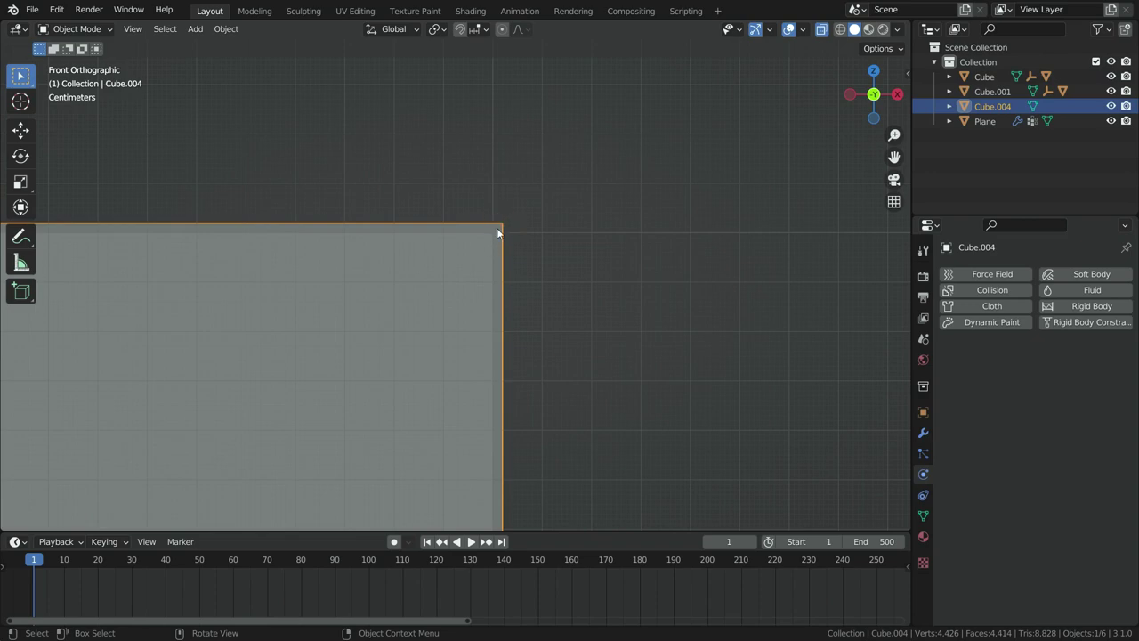
pyautogui.scroll(-3, 563, 214)
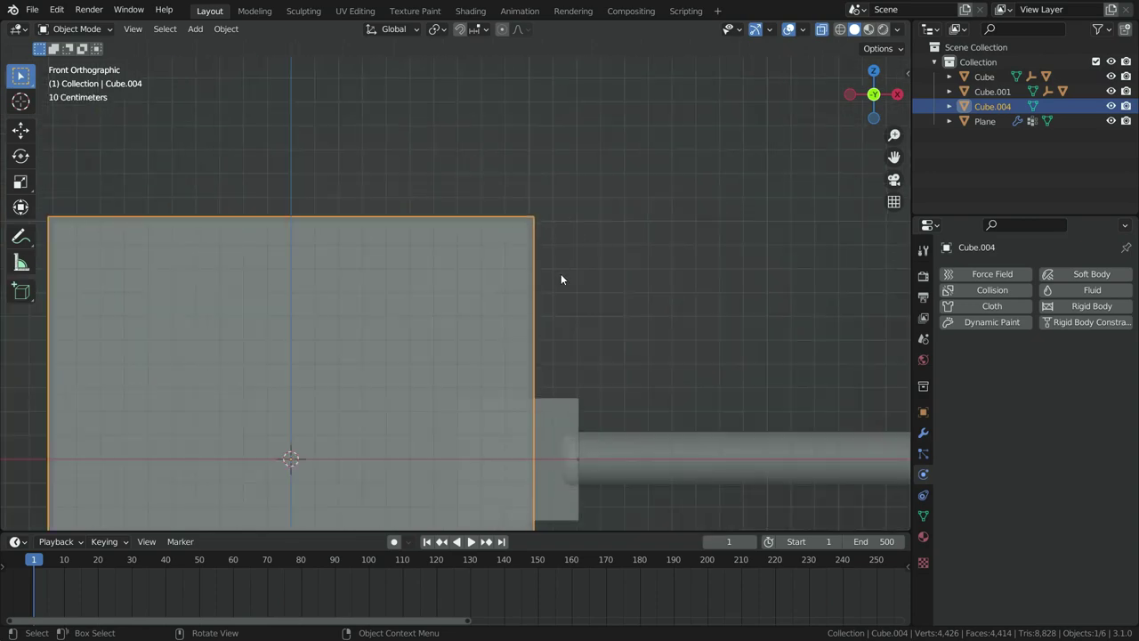
# Give the enclosing cube Collision physics and parent it to the large block with Object (Keep Transform).
pyautogui.click(983, 290)
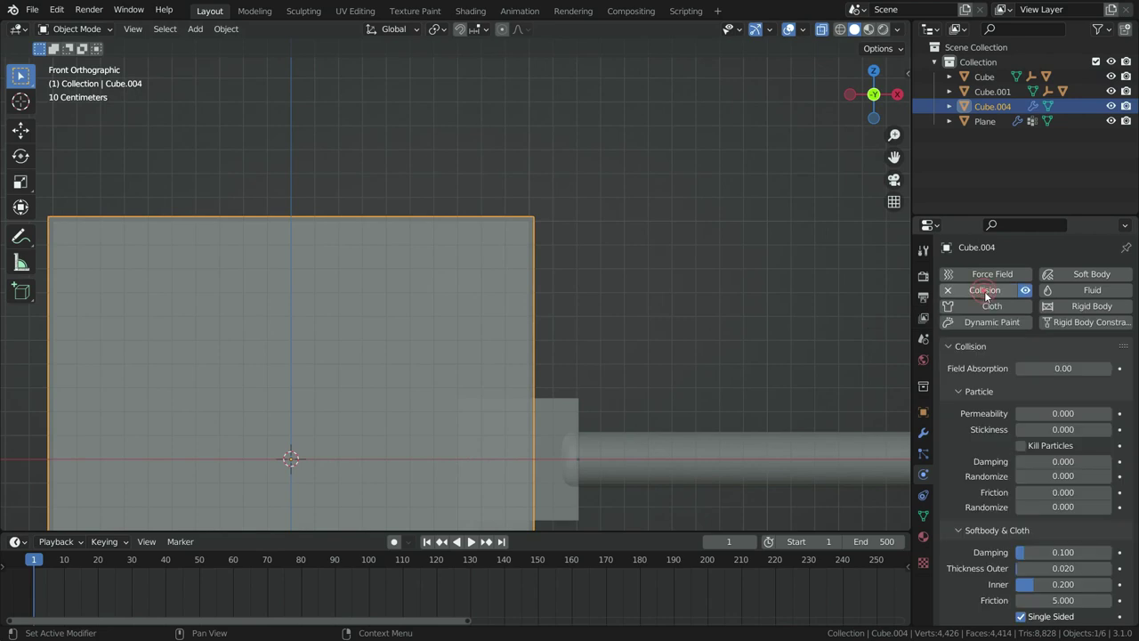
pyautogui.keyDown('shift'); pyautogui.click(524, 234); pyautogui.keyUp('shift')
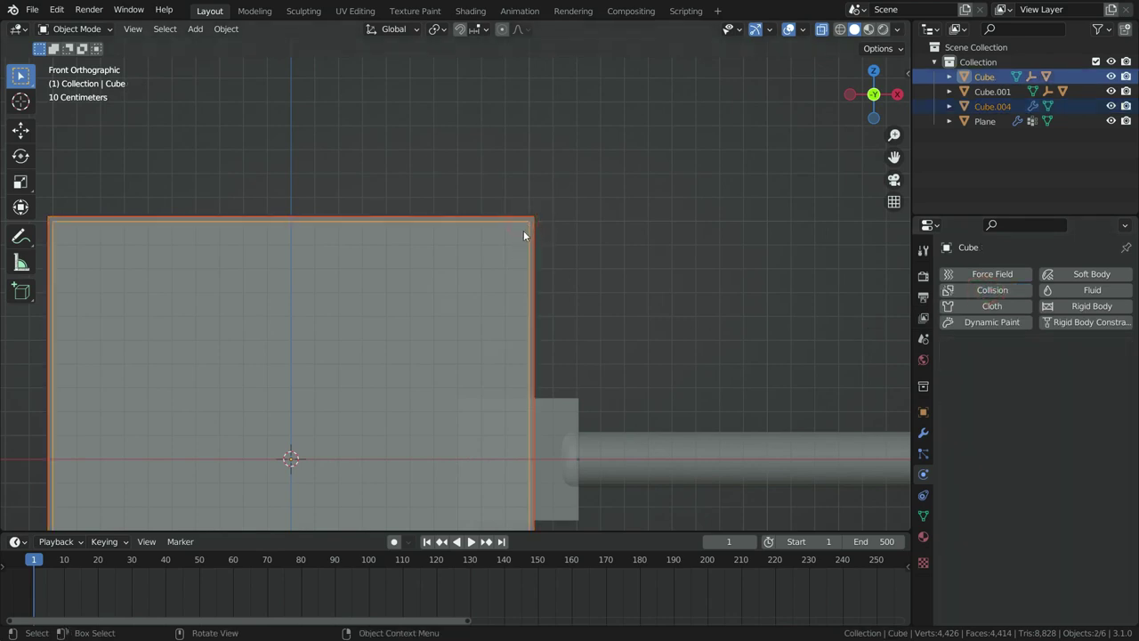
pyautogui.hotkey('ctrl', 'p')
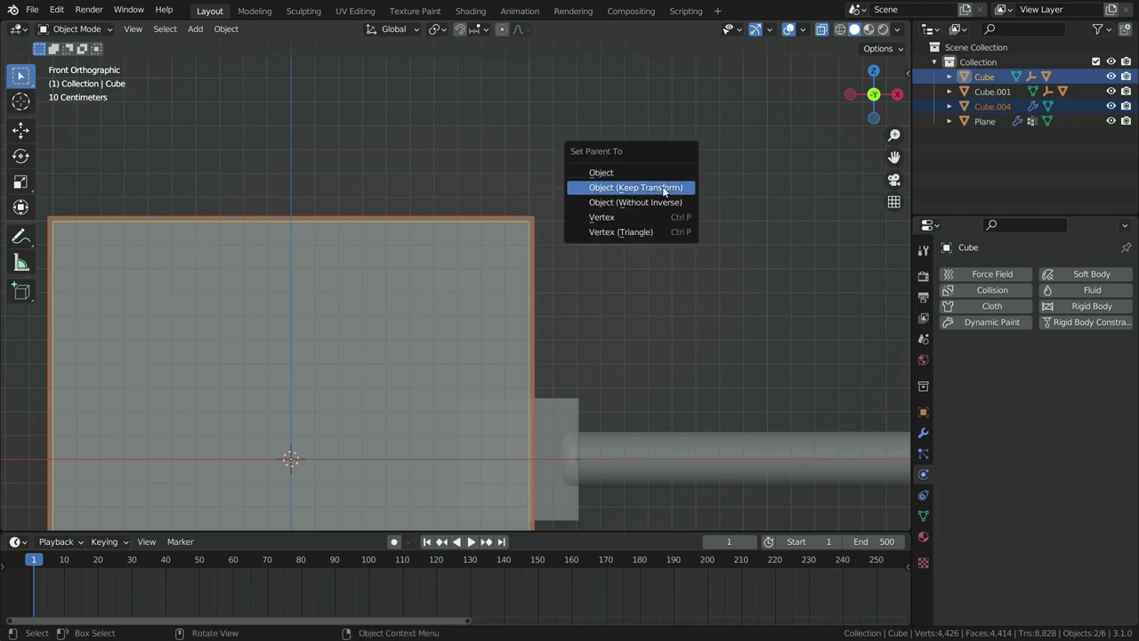
pyautogui.click(662, 187)
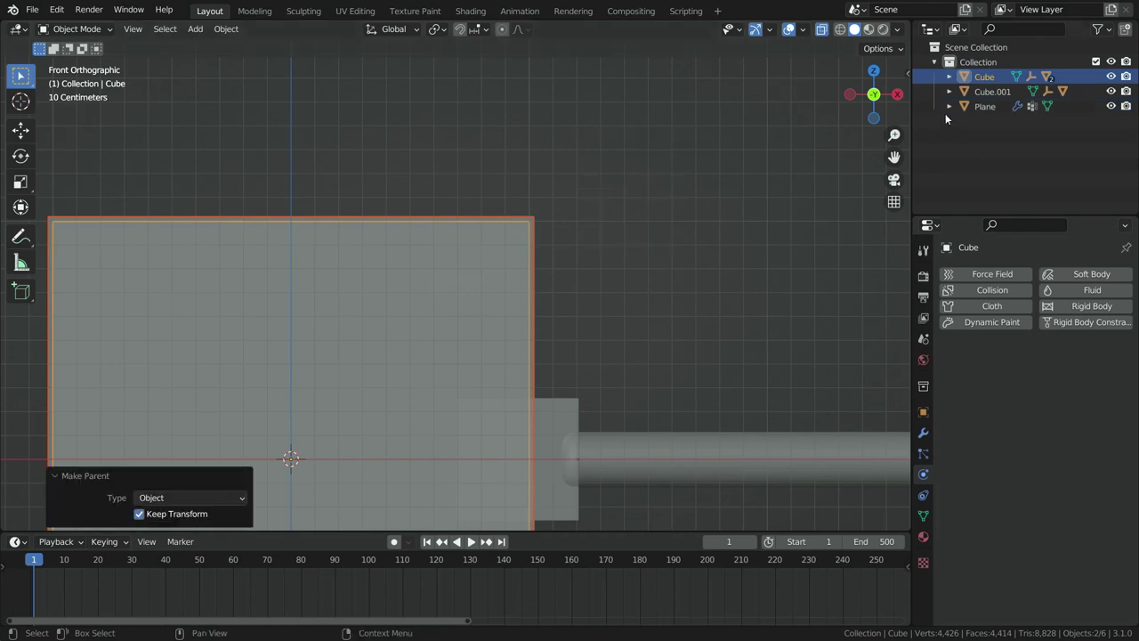
# Expand the large block's hierarchy and hide the enclosing collision cube.
pyautogui.click(496, 234)
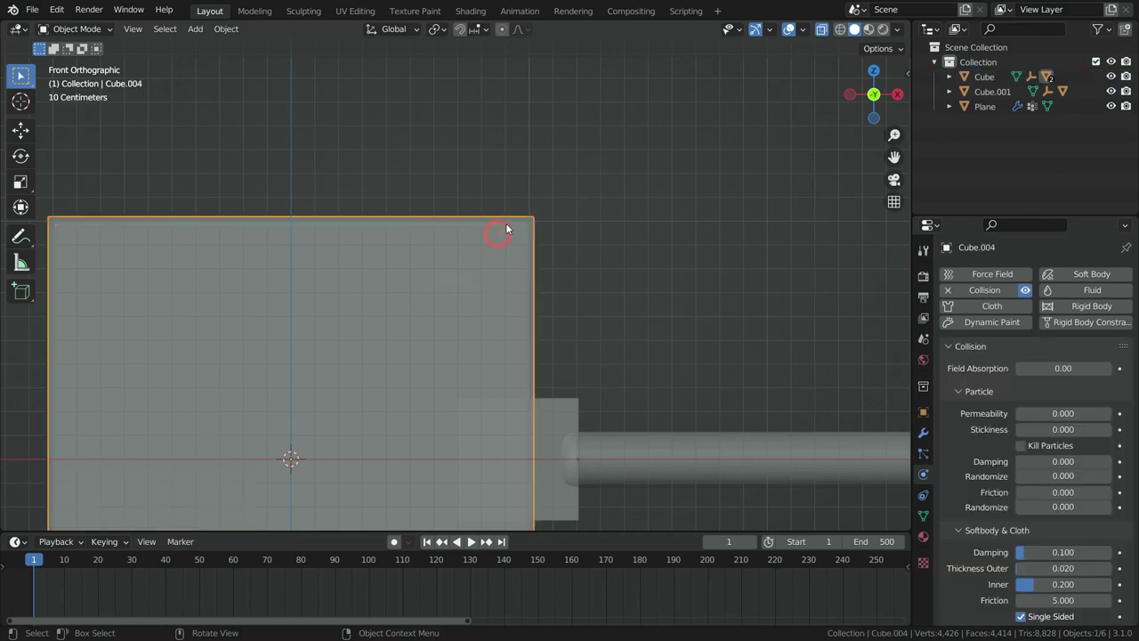
pyautogui.click(506, 230)
pyautogui.click(948, 77)
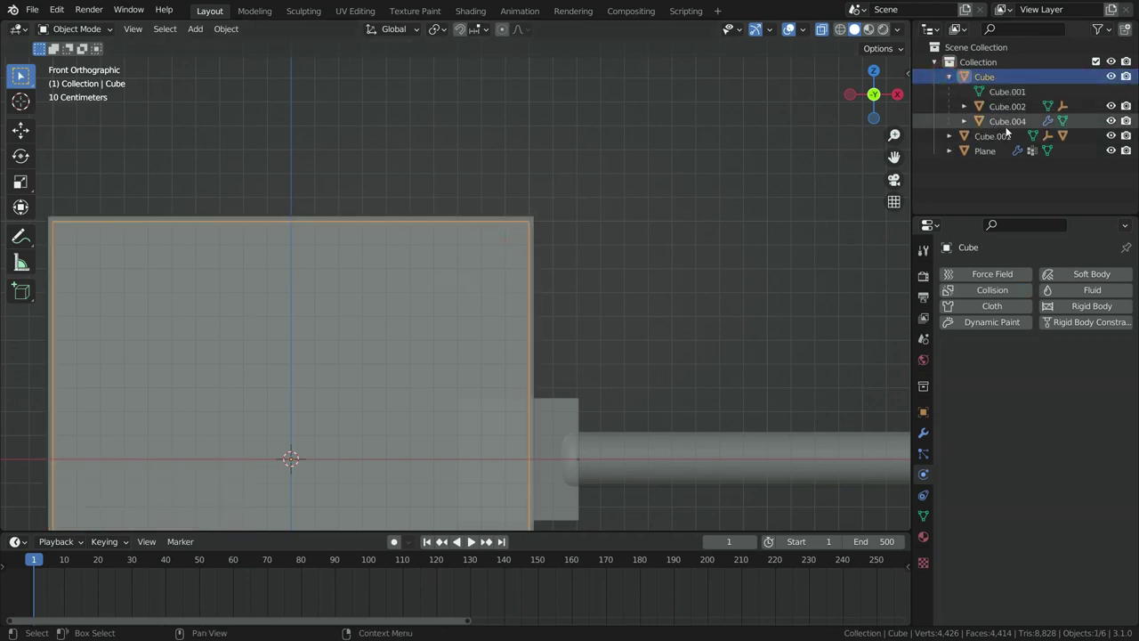
pyautogui.click(1112, 122)
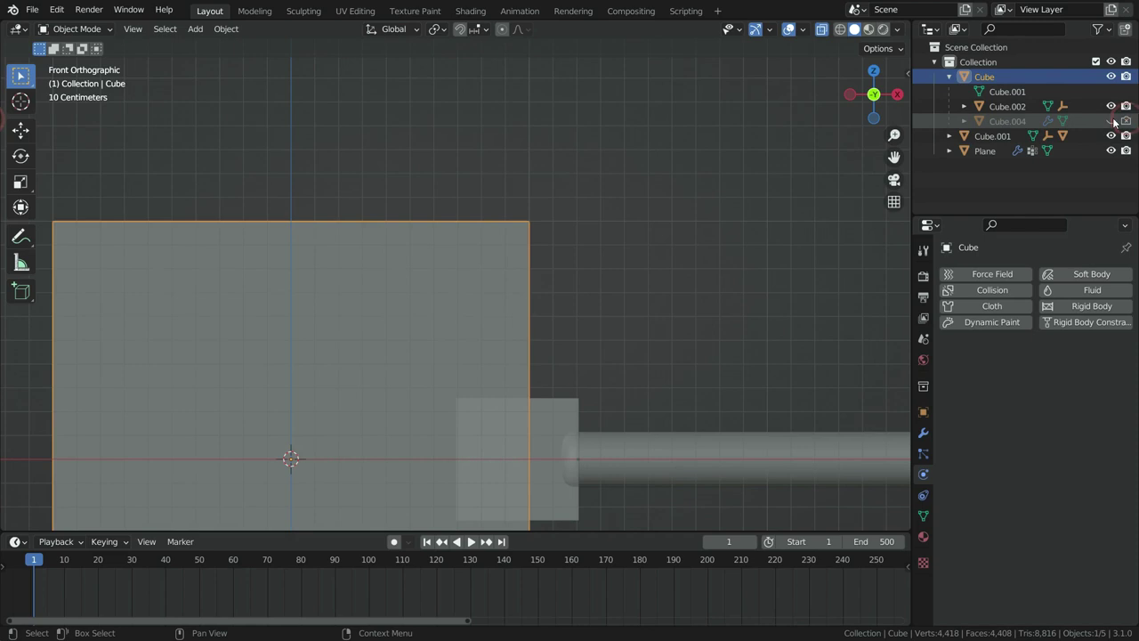
# Add Collision physics to the small connectors on both blocks.
pyautogui.scroll(-7, 373, 236)
pyautogui.scroll(3, 547, 233)
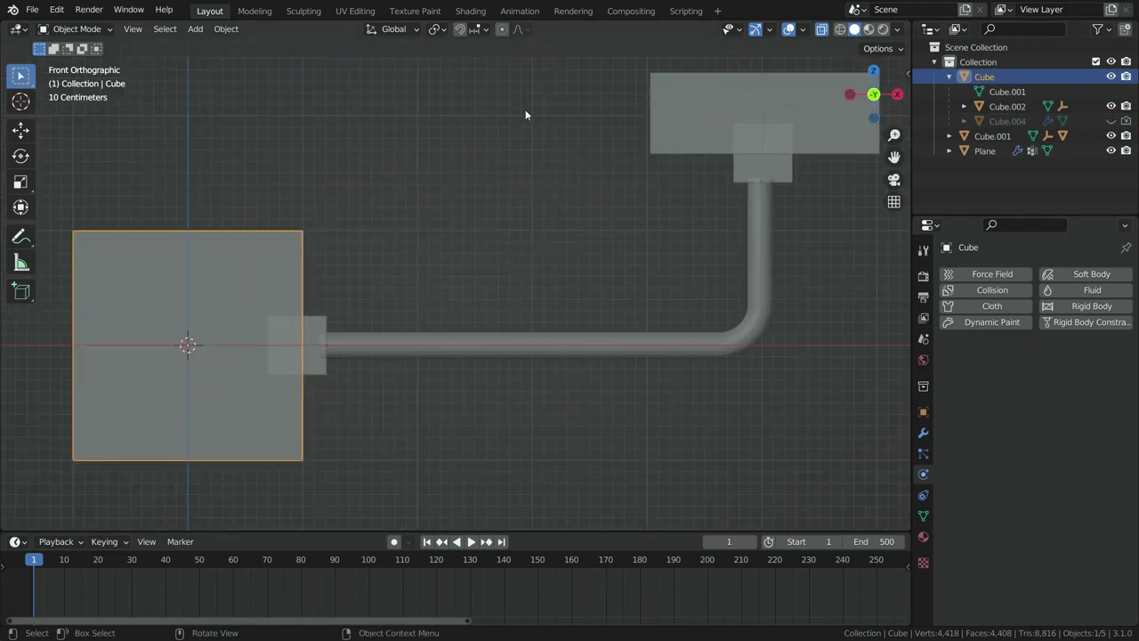
pyautogui.click(324, 327)
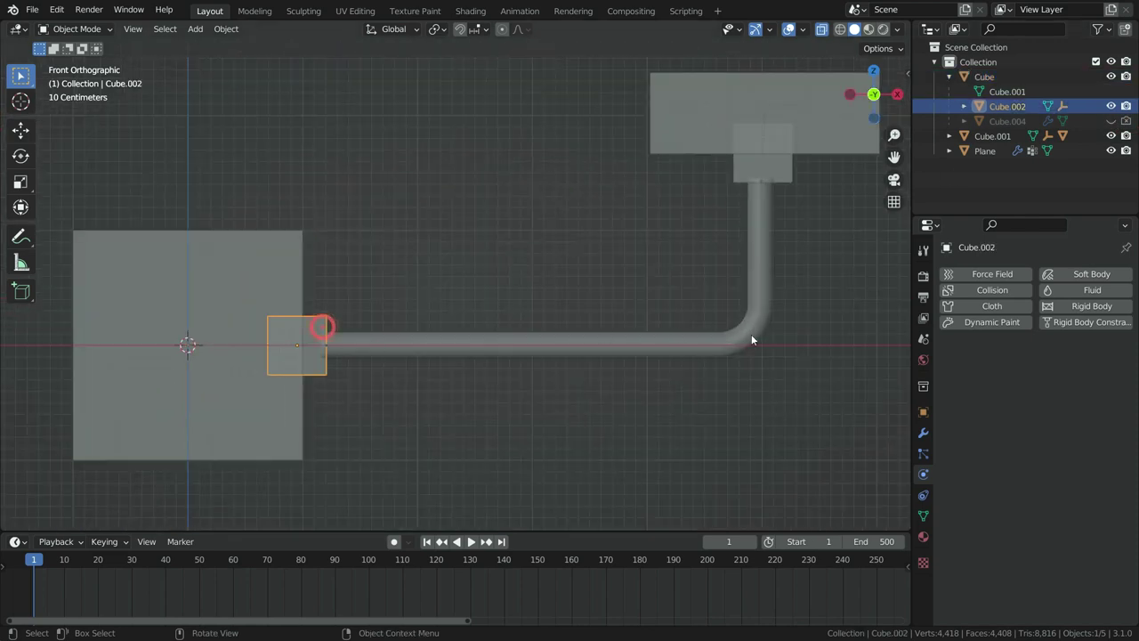
pyautogui.click(988, 291)
pyautogui.click(787, 163)
pyautogui.click(987, 290)
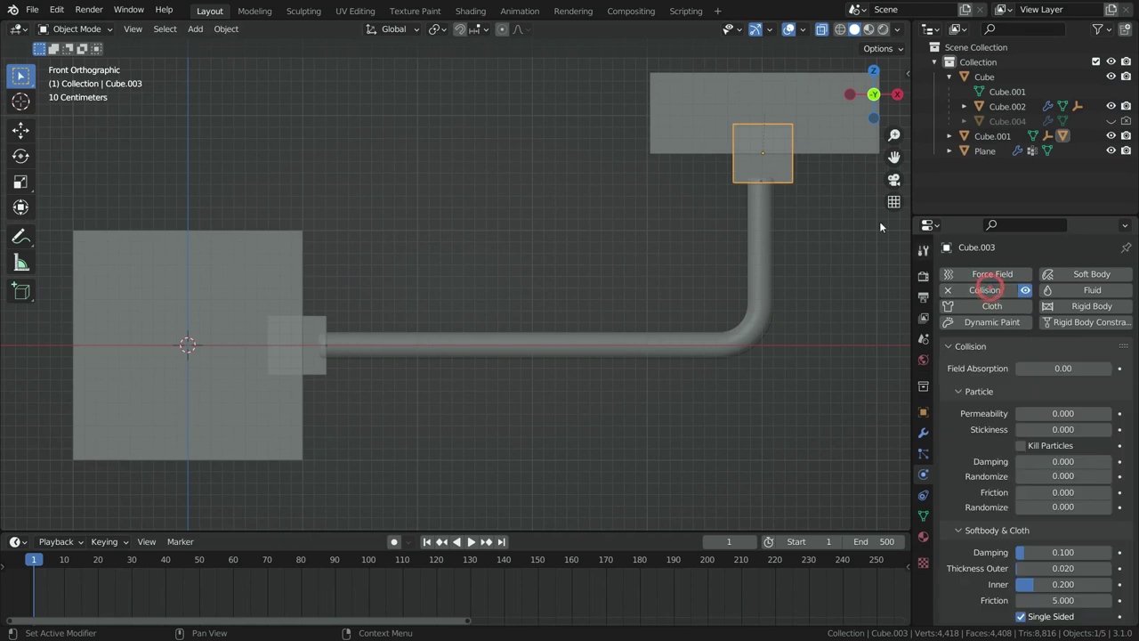
# Turn off X-ray and test the cable's collision by moving the upper block past the large block during playback, restoring its position.
pyautogui.hotkey('alt', 'z')
pyautogui.scroll(-3, 447, 305)
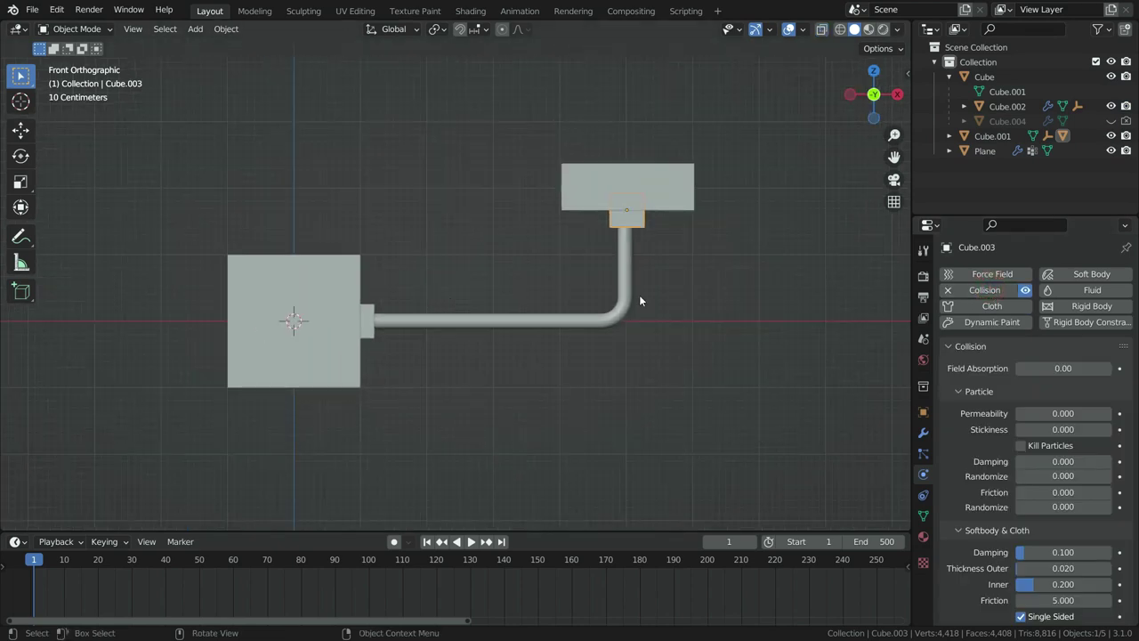
pyautogui.scroll(1, 651, 291)
pyautogui.press('space')
pyautogui.click(651, 176)
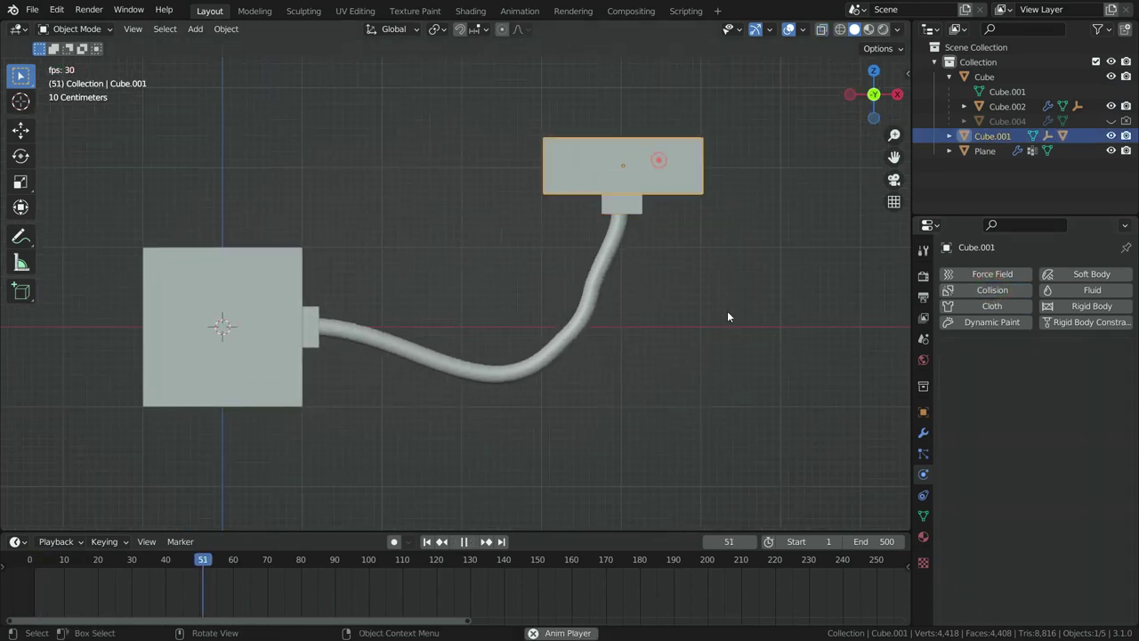
pyautogui.press('g')
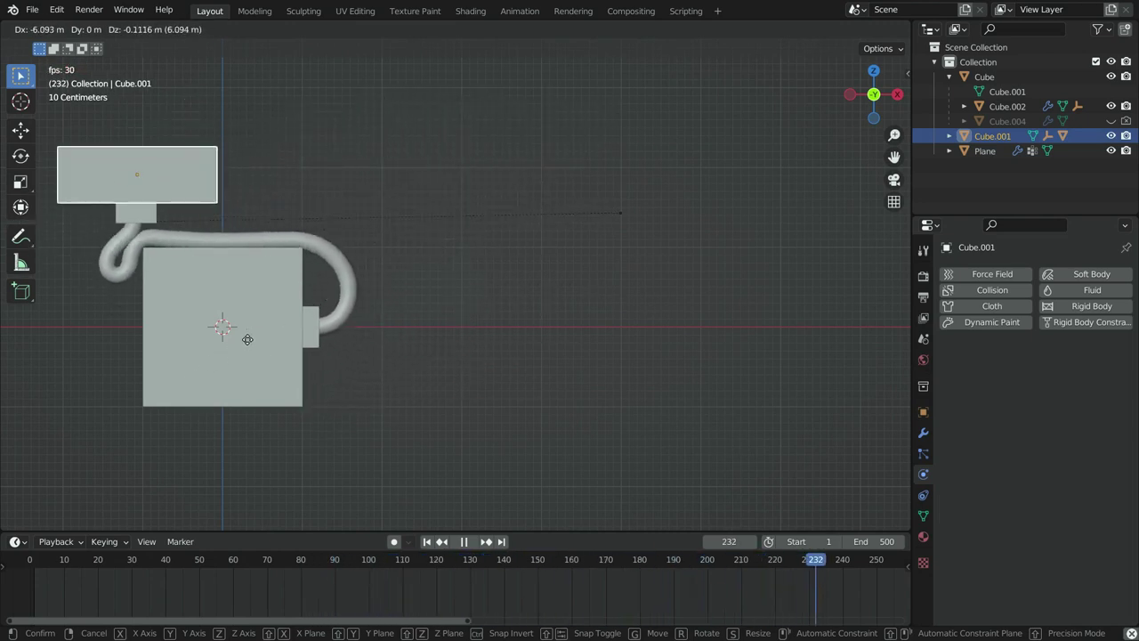
pyautogui.click(709, 306)
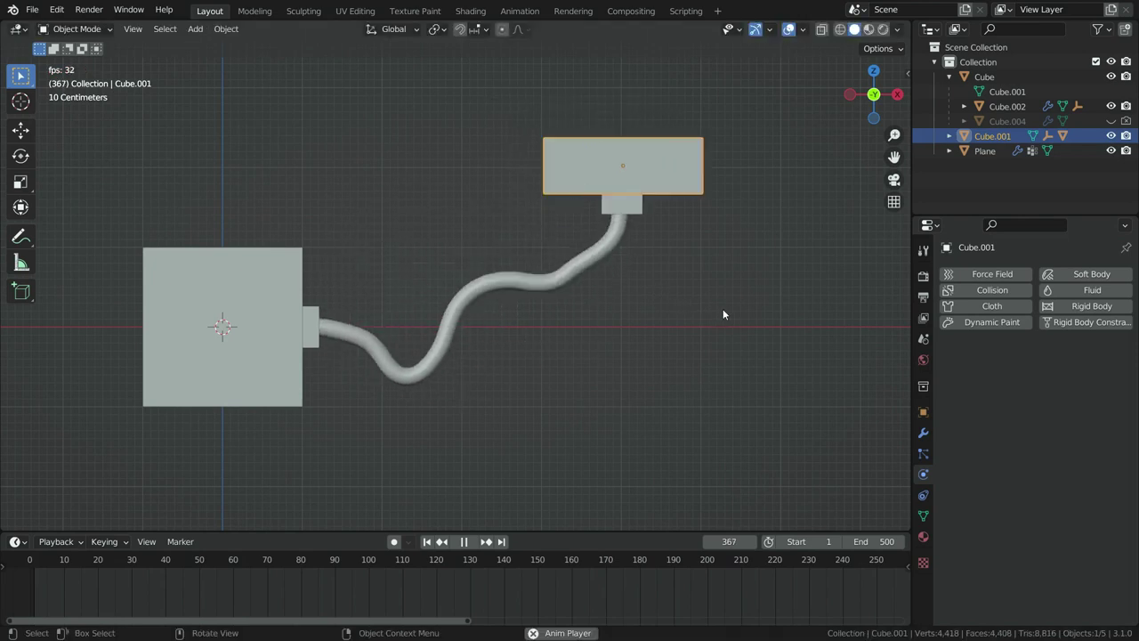
pyautogui.press('space')
# Return the animation to the first frame and disable the cable's Cloth modifier in the viewport.
pyautogui.click(536, 322)
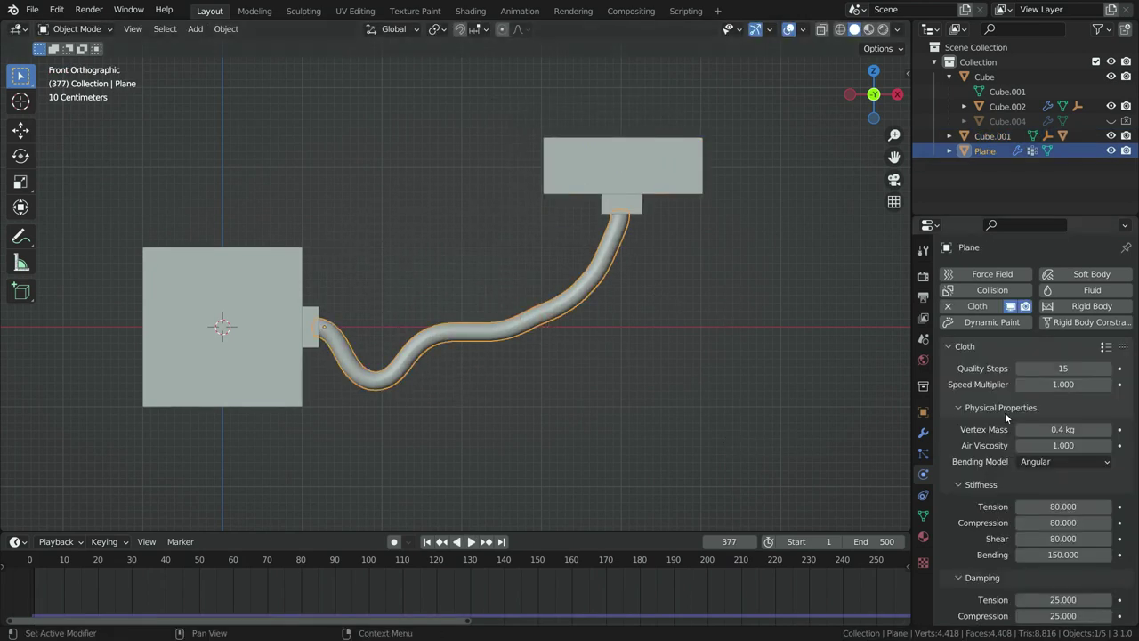
pyautogui.scroll(-15, 1001, 427)
pyautogui.rightClick(1015, 432)
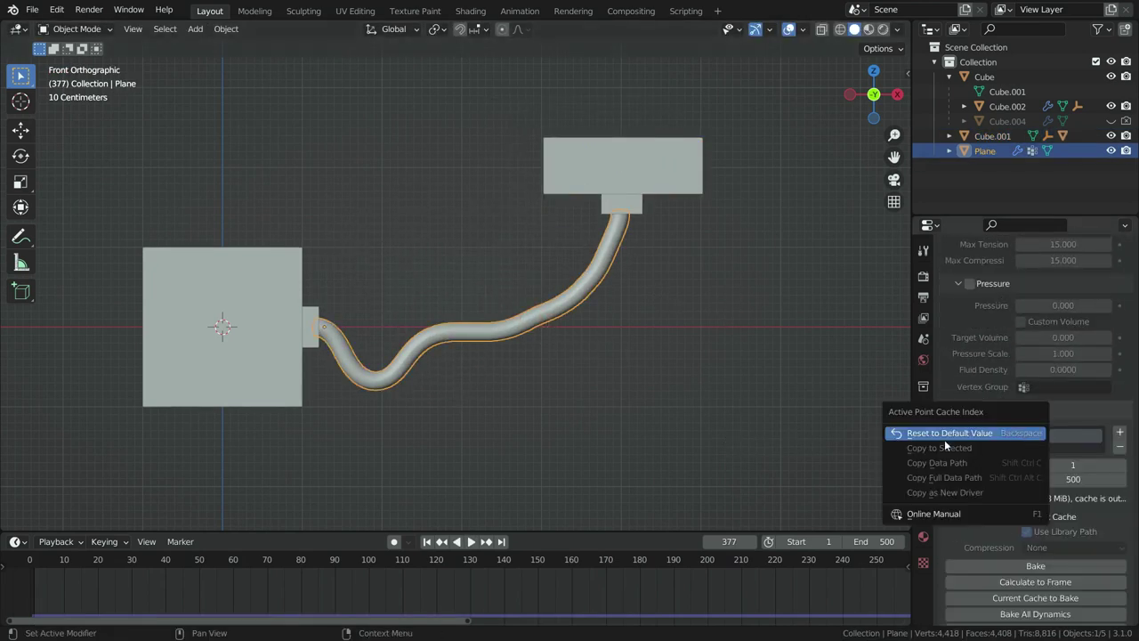
pyautogui.hotkey('shift', 'Left')
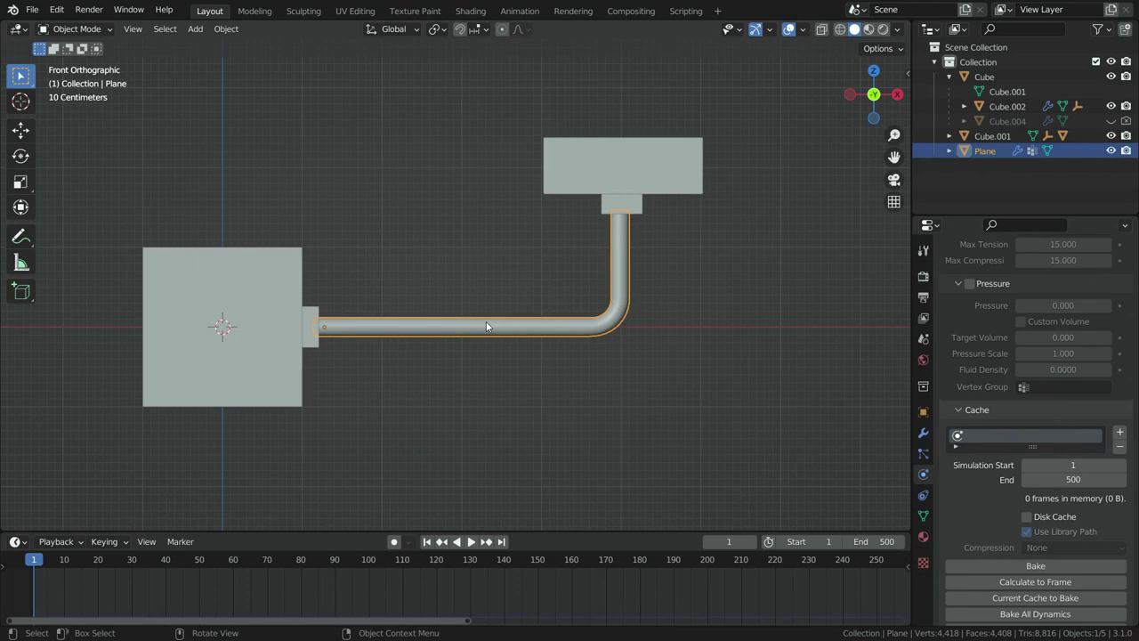
pyautogui.click(921, 433)
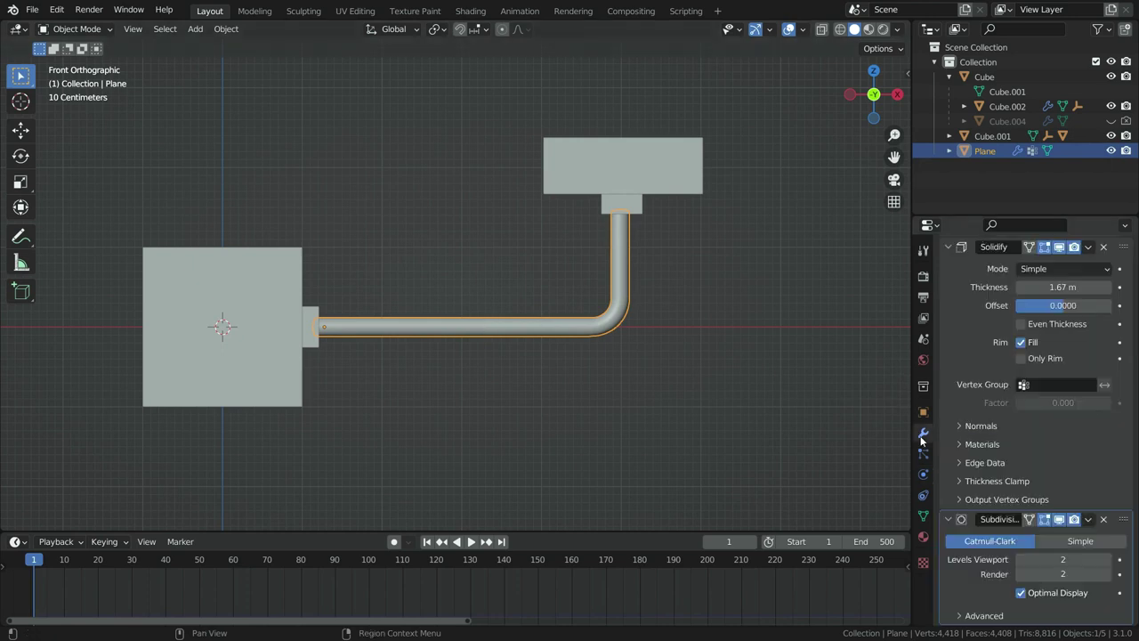
pyautogui.scroll(8, 1022, 475)
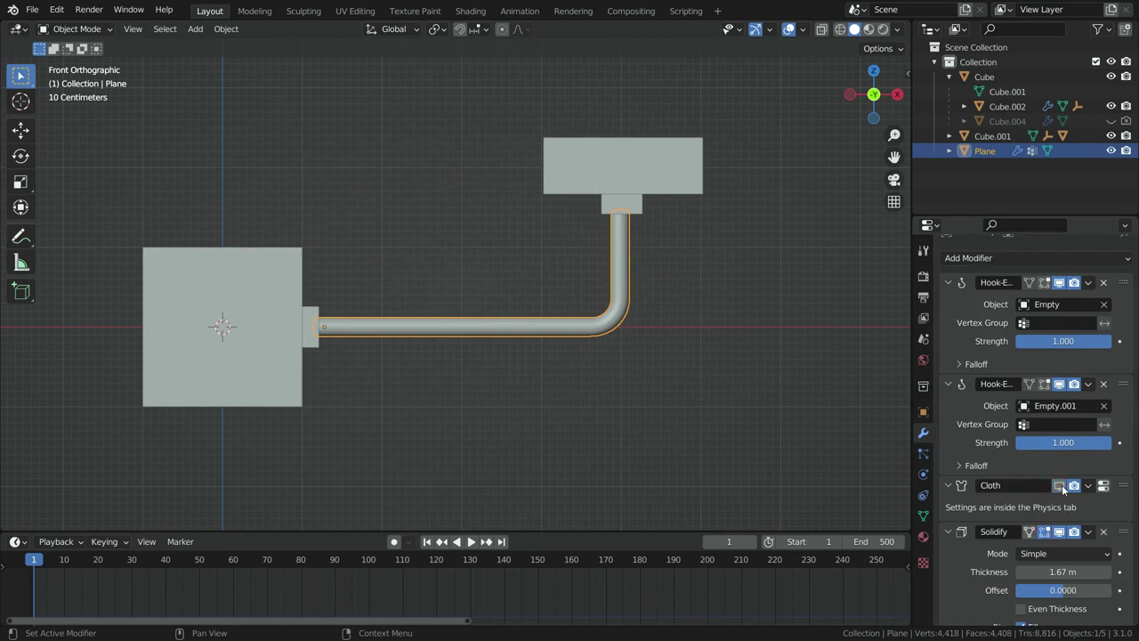
pyautogui.click(1056, 487)
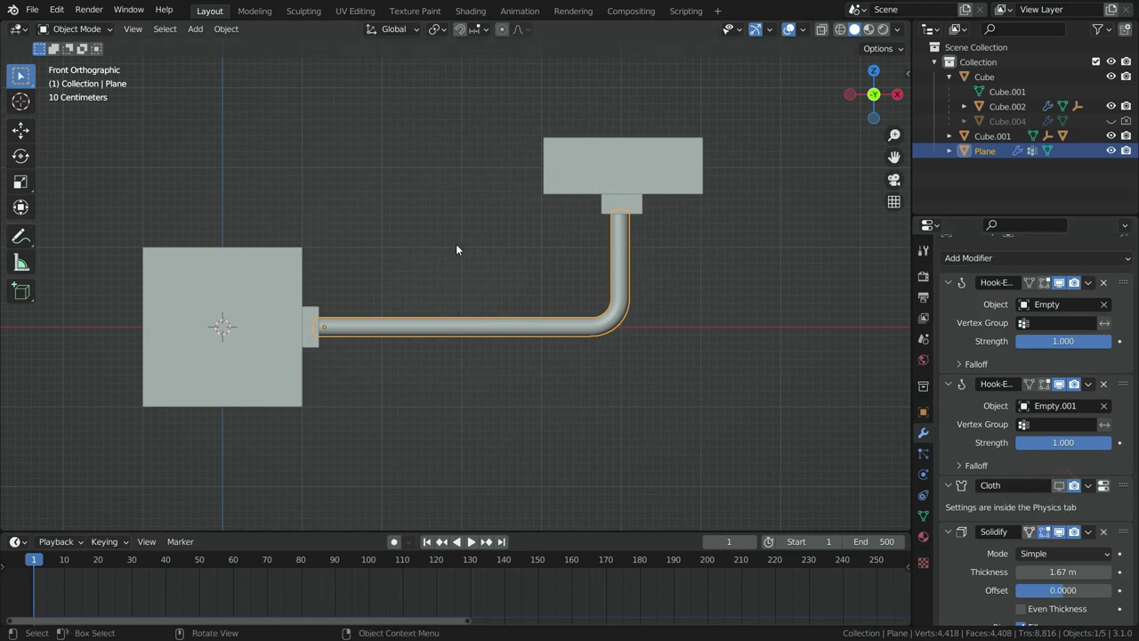
# Add Rigid Body physics of type Active to the large block.
pyautogui.click(274, 275)
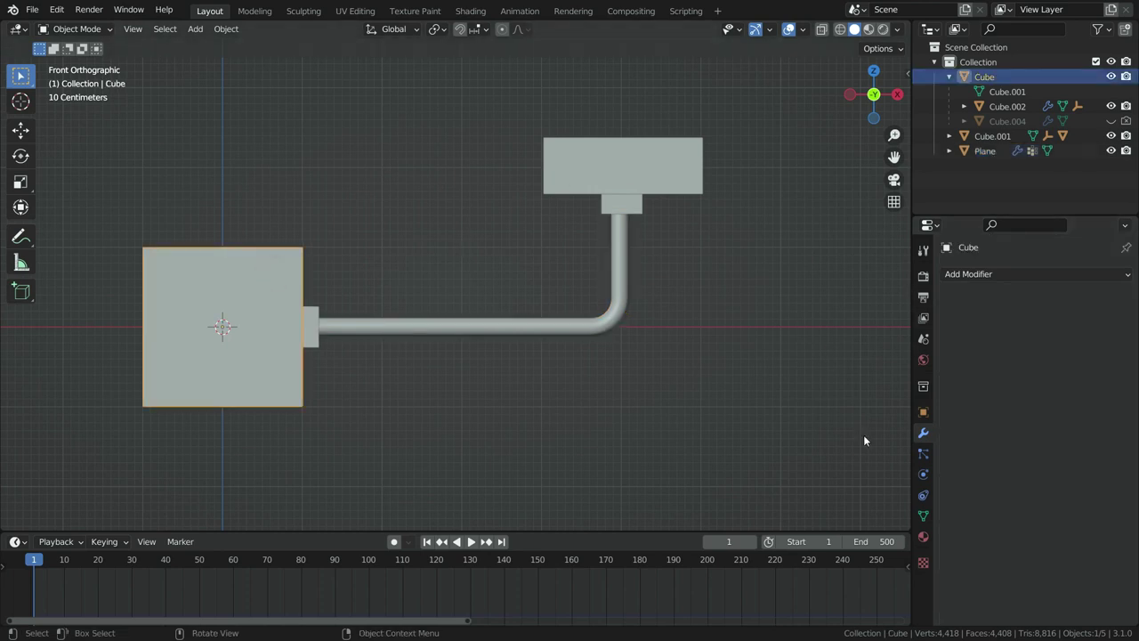
pyautogui.click(923, 473)
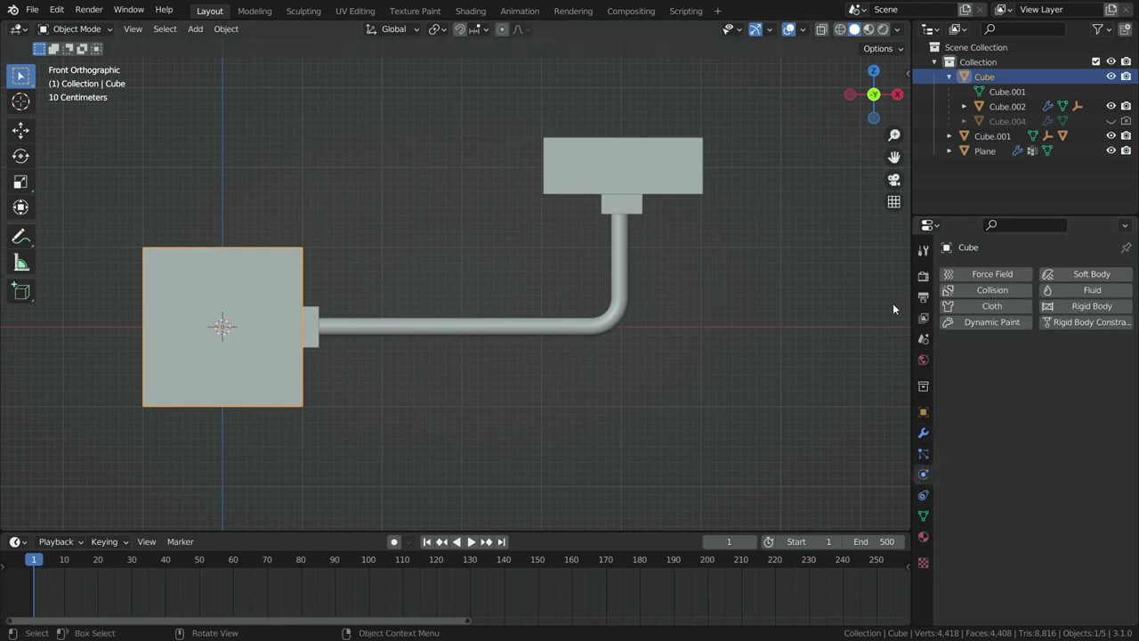
pyautogui.click(1080, 308)
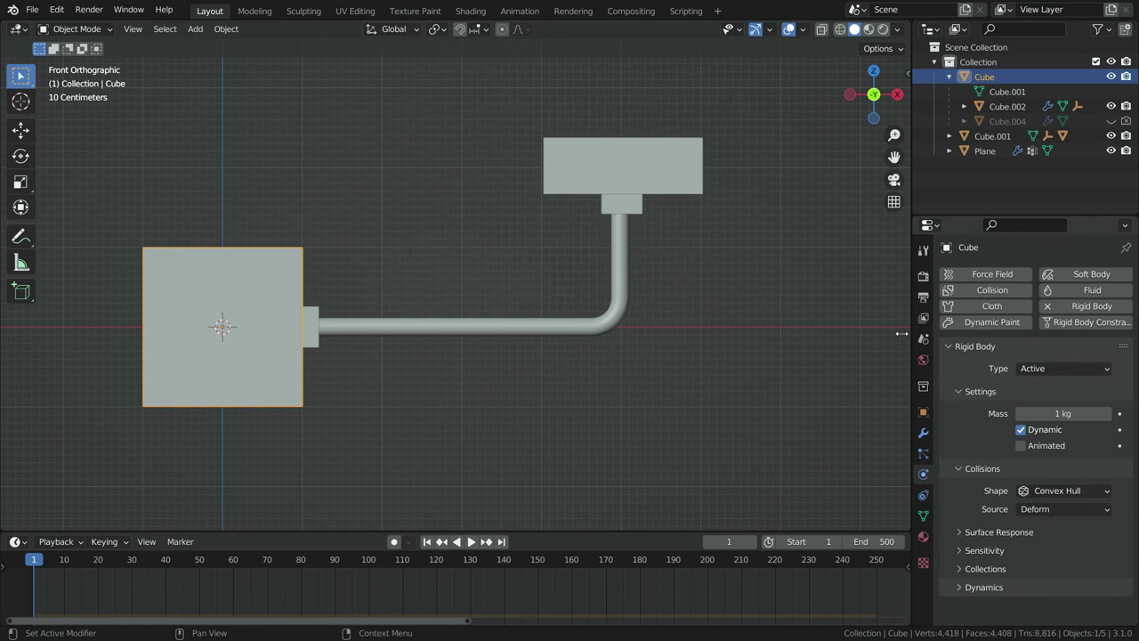
# Add Rigid Body physics to the upper block and set its type to Passive.
pyautogui.click(692, 172)
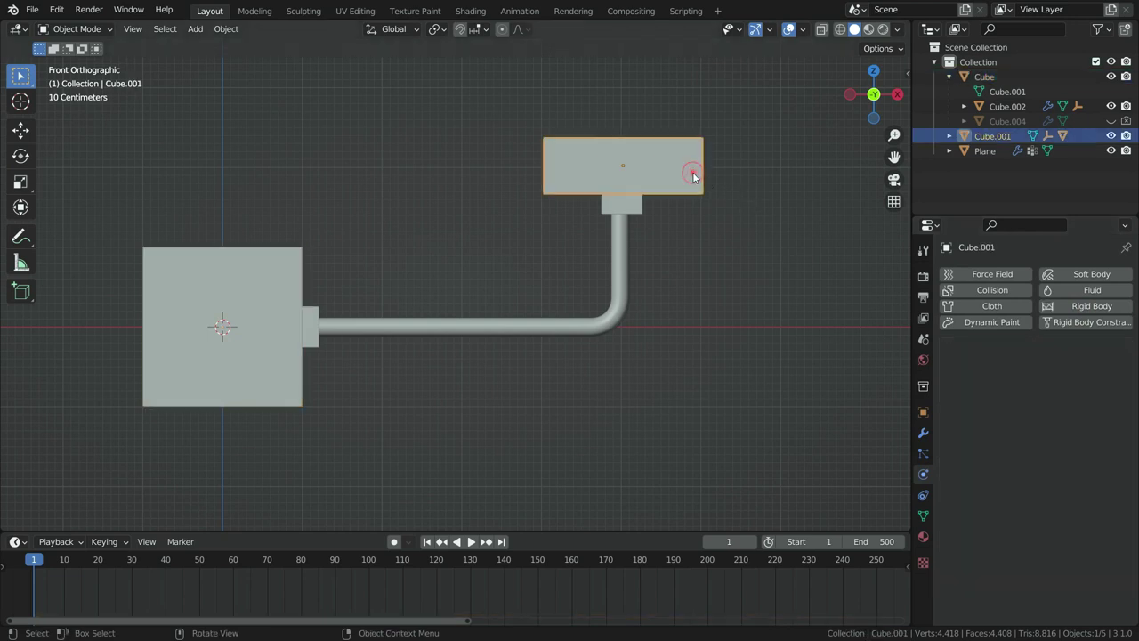
pyautogui.click(1055, 312)
pyautogui.click(1067, 367)
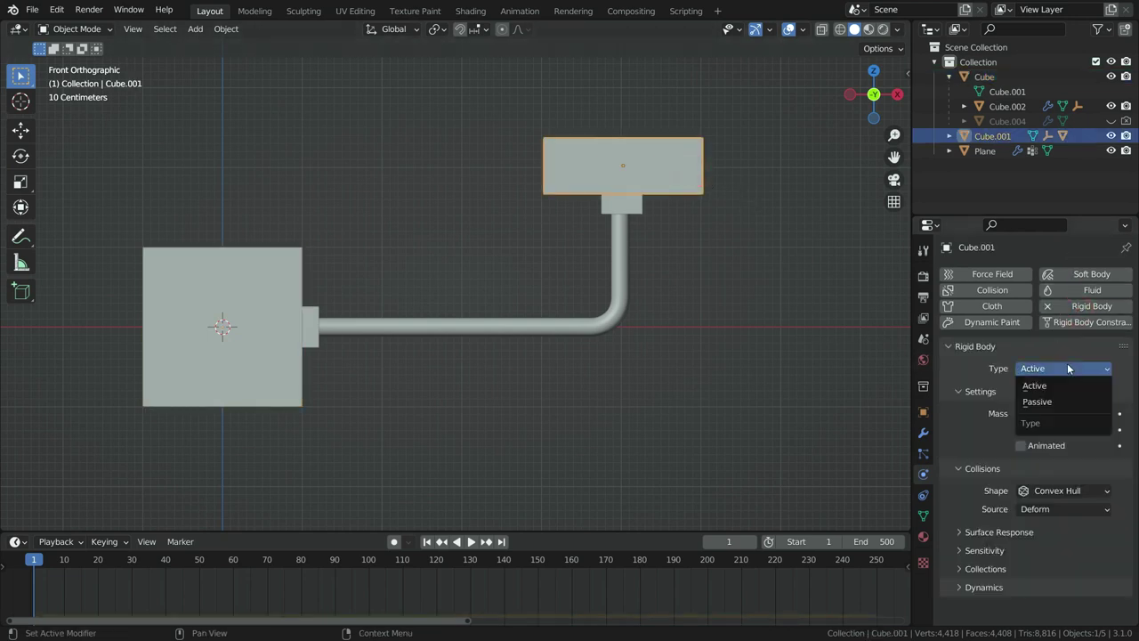
pyautogui.click(1057, 399)
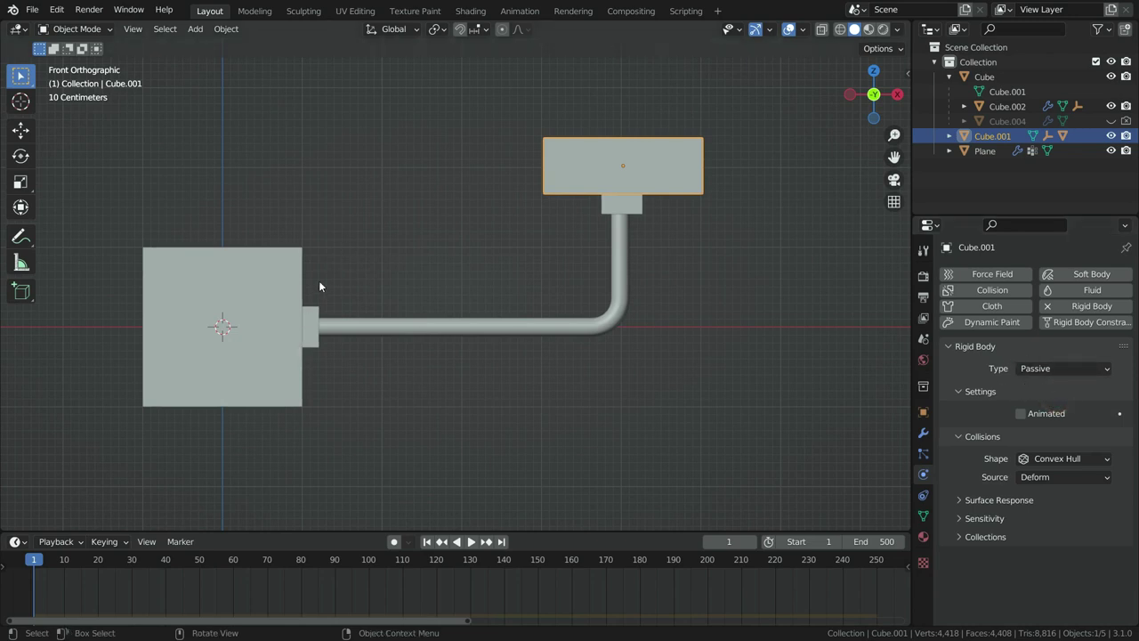
# Connect the upper block and the large block with a rigid body constraint, keeping the large block active.
pyautogui.keyDown('shift'); pyautogui.click(293, 275); pyautogui.keyUp('shift')
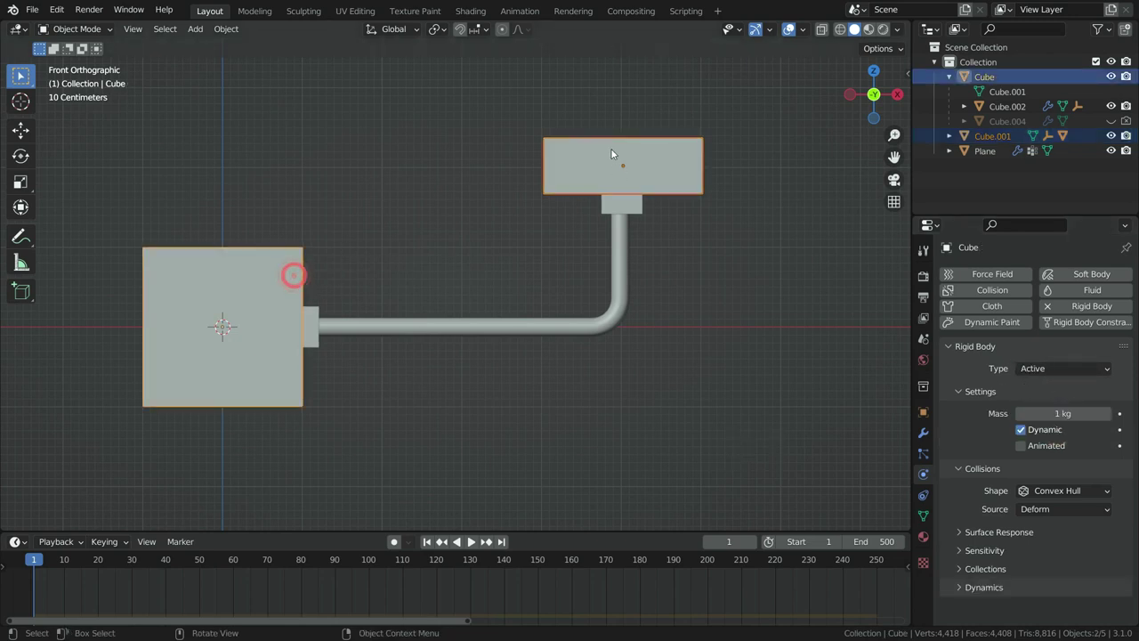
pyautogui.click(226, 28)
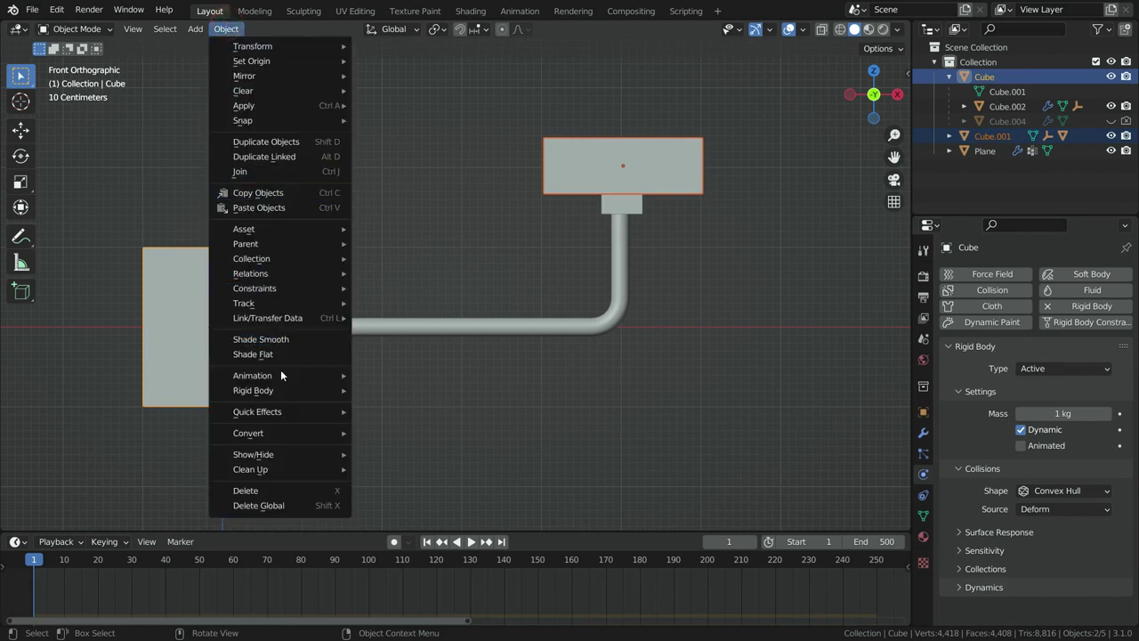
pyautogui.moveTo(280, 393)
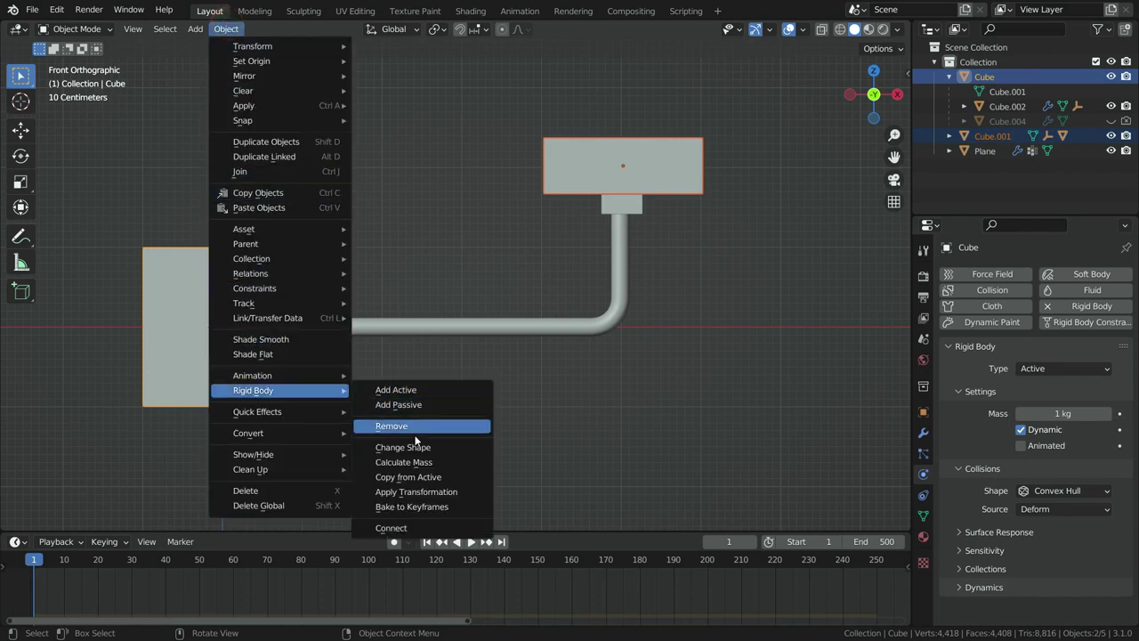
pyautogui.click(425, 530)
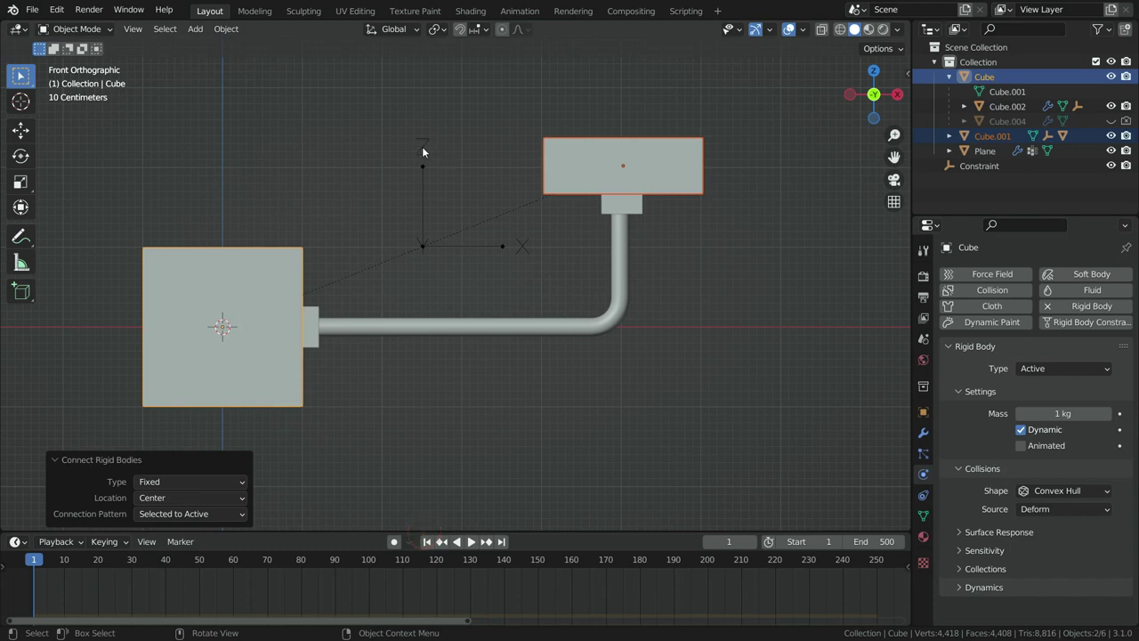
# Select the constraint empty between the blocks and set its constraint type to Generic Spring.
pyautogui.click(423, 175)
pyautogui.press('g')
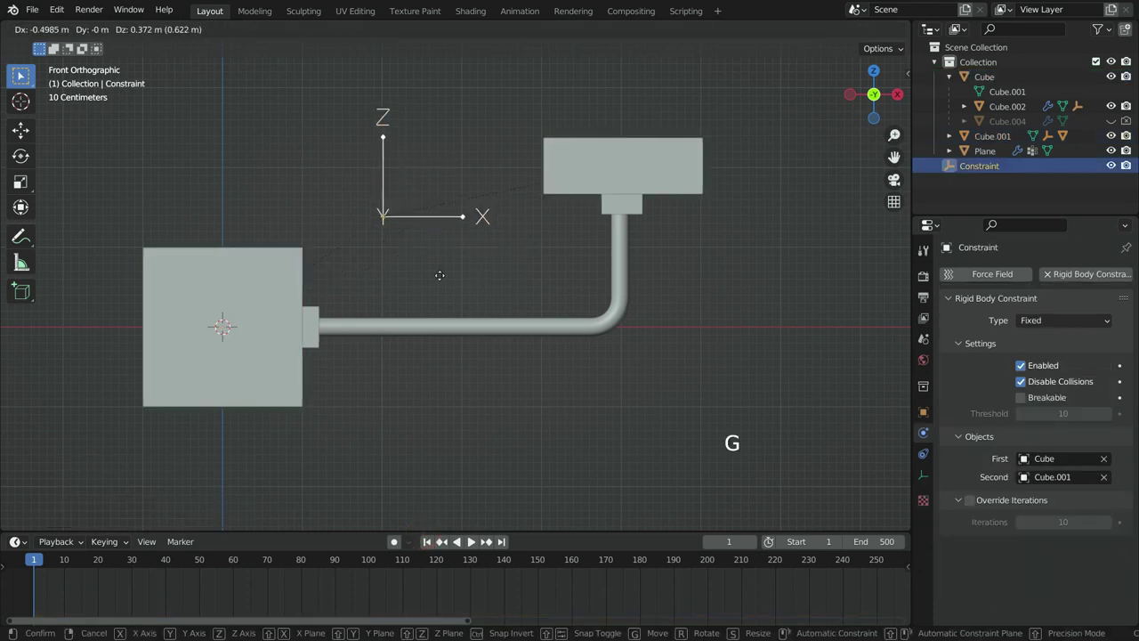
pyautogui.click(476, 256)
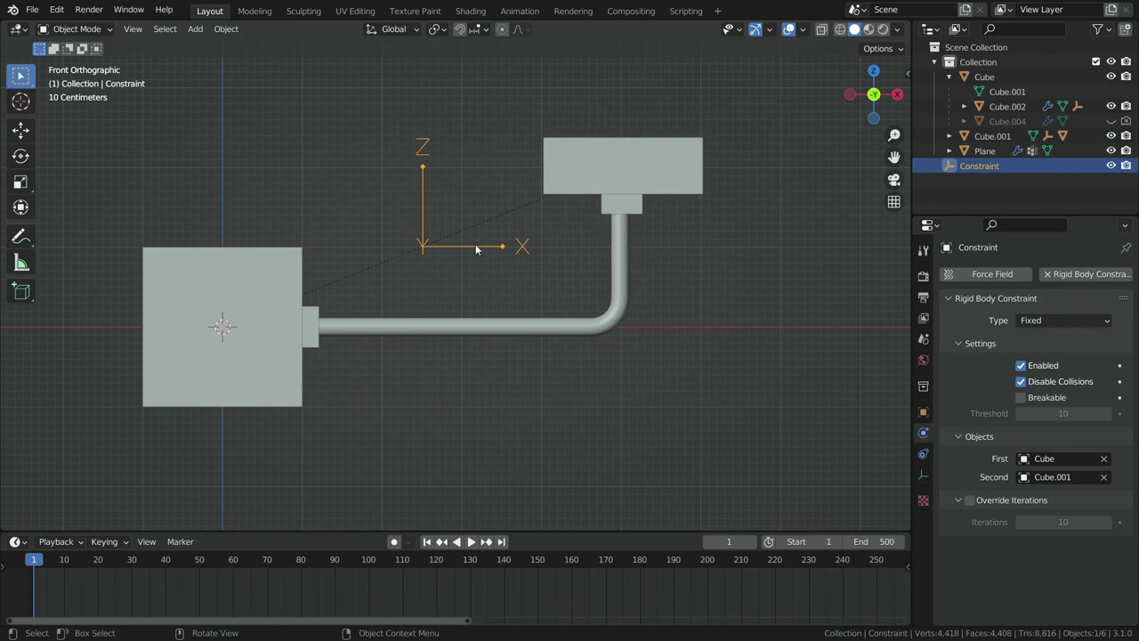
pyautogui.click(1063, 321)
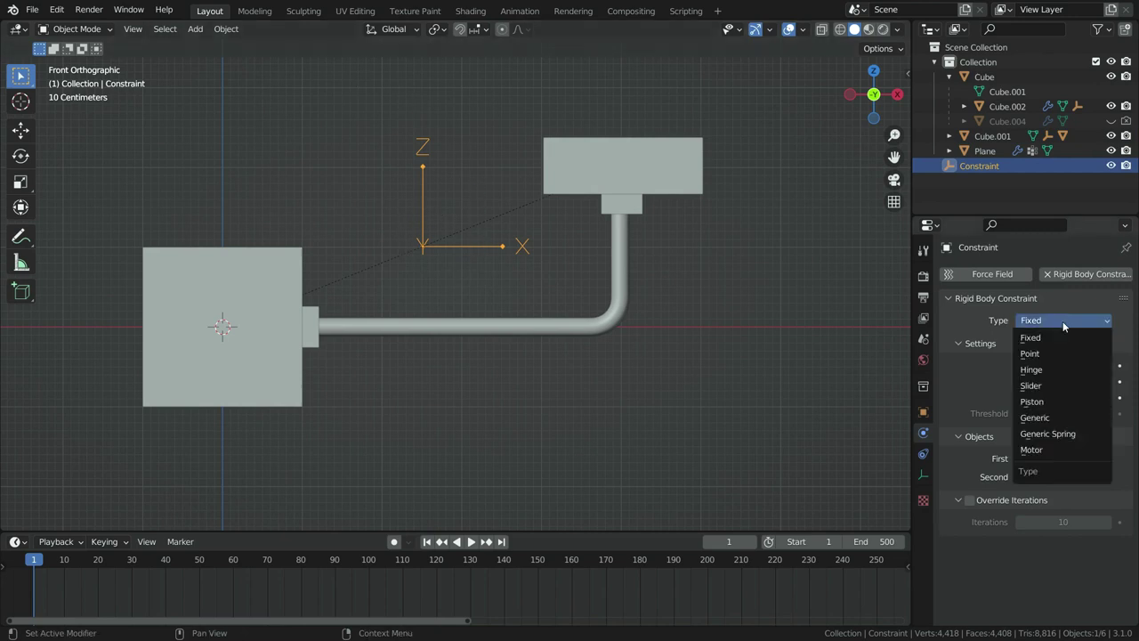
pyautogui.click(1089, 433)
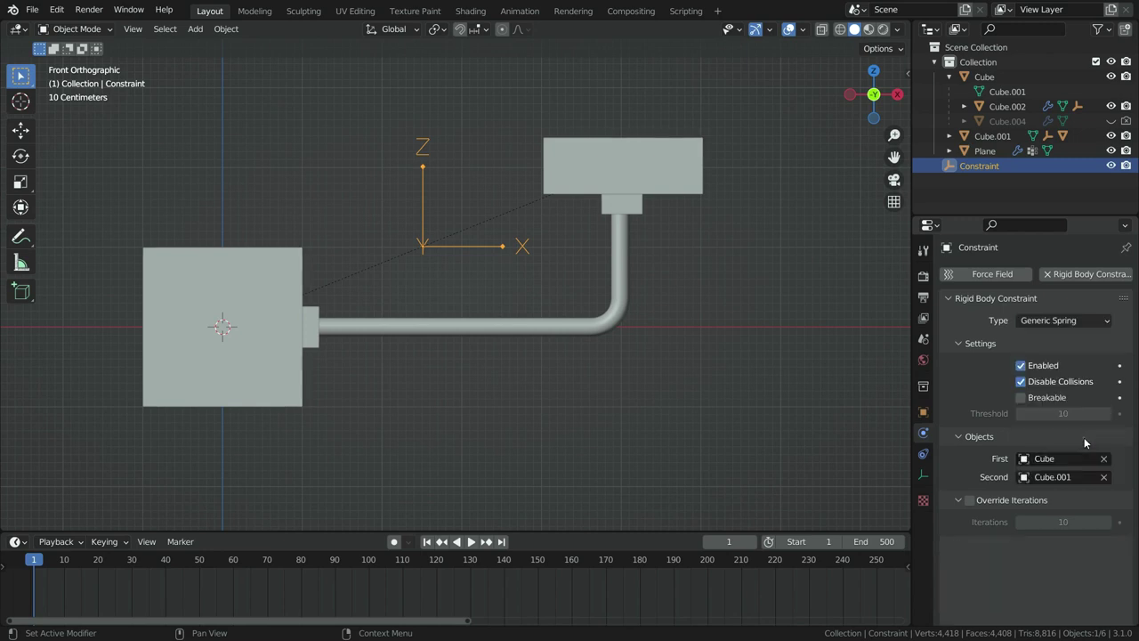
# Enable the constraint's angular springs for the X, Y and Z angles.
pyautogui.click(1083, 437)
pyautogui.scroll(-3, 992, 407)
pyautogui.scroll(-10, 992, 406)
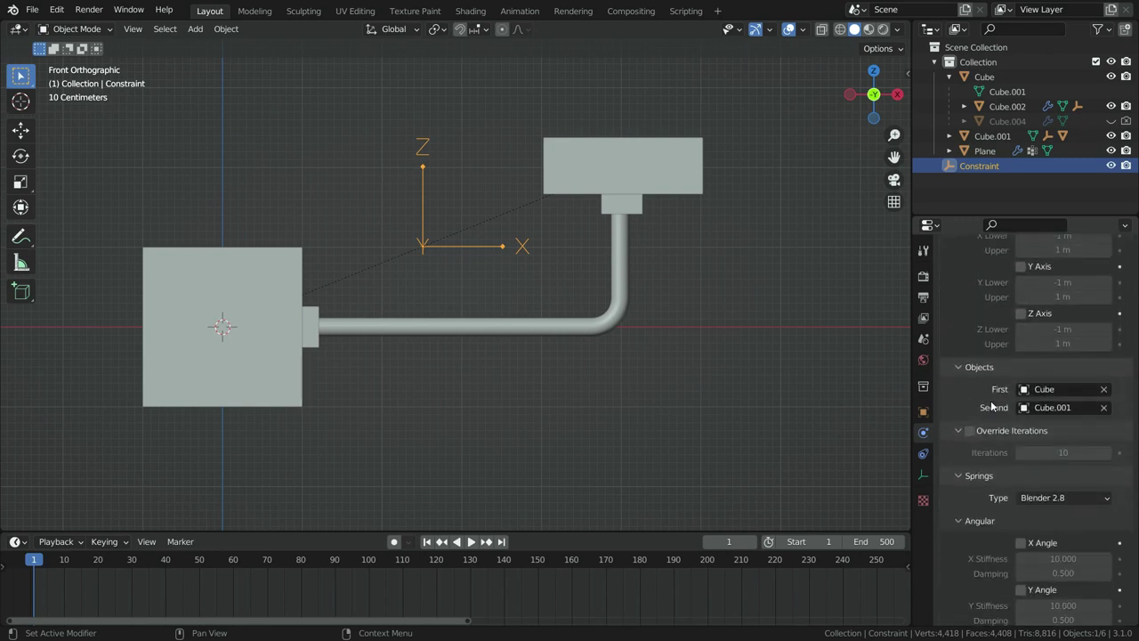
pyautogui.scroll(-3, 994, 396)
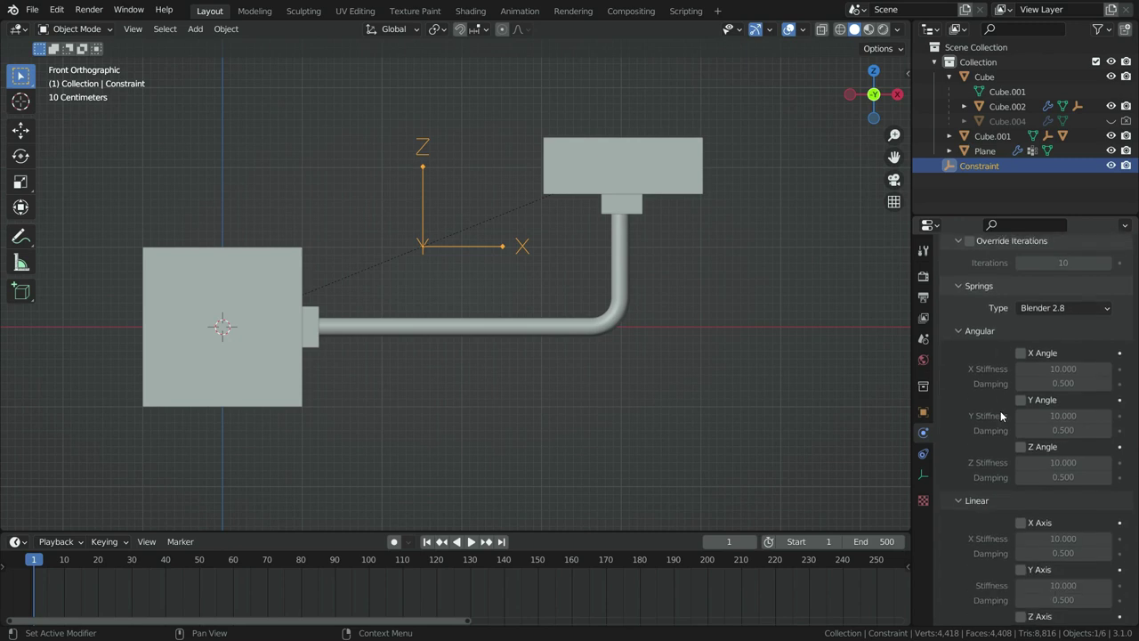
pyautogui.click(1022, 353)
pyautogui.click(1020, 400)
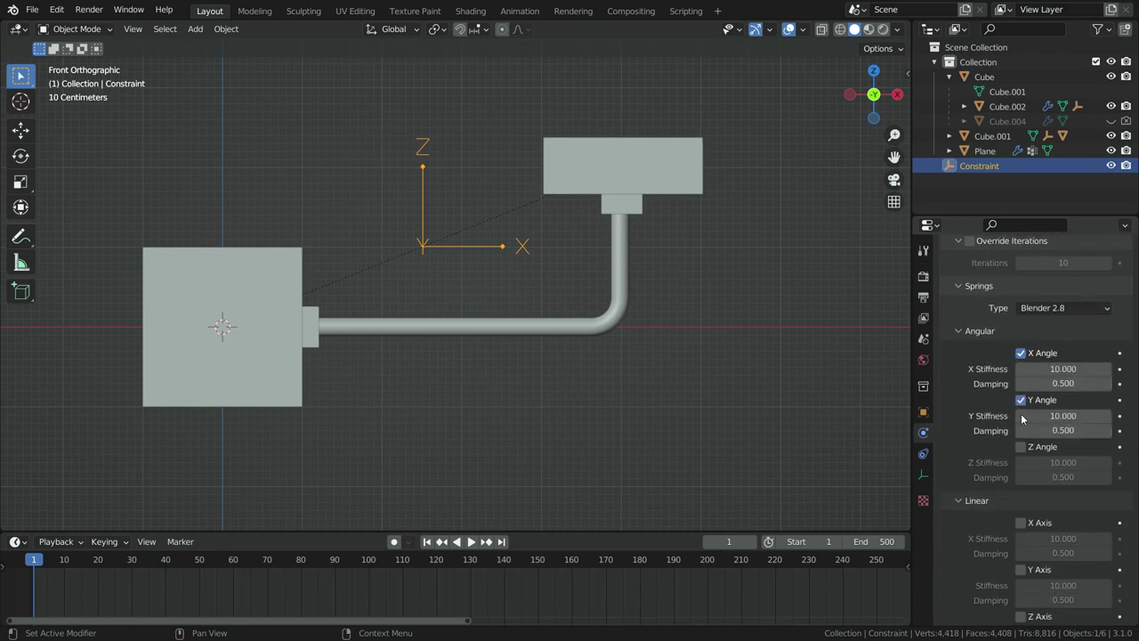
pyautogui.click(1020, 446)
# Enable the constraint's linear springs for the X, Y and Z axes.
pyautogui.scroll(-1, 979, 419)
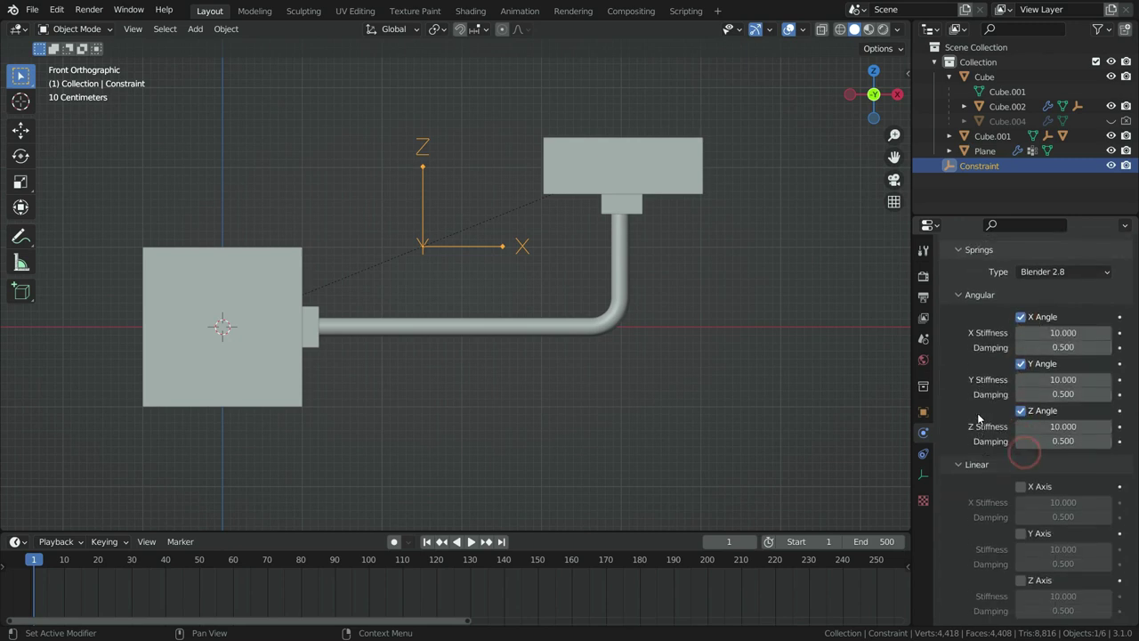
pyautogui.click(1021, 485)
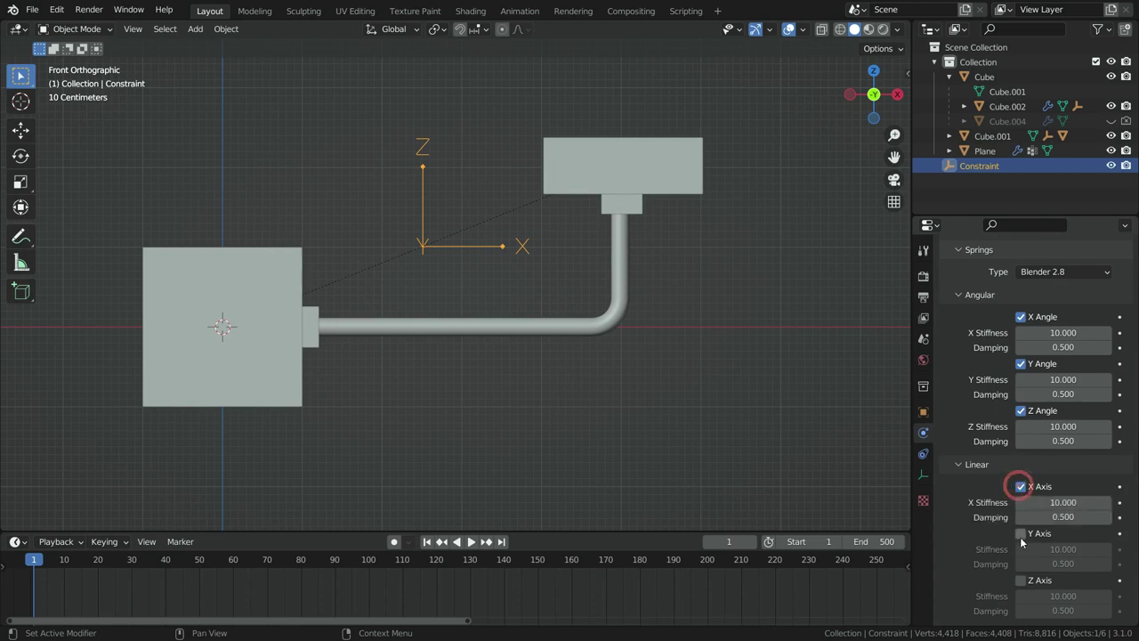
pyautogui.click(1021, 533)
pyautogui.click(1020, 581)
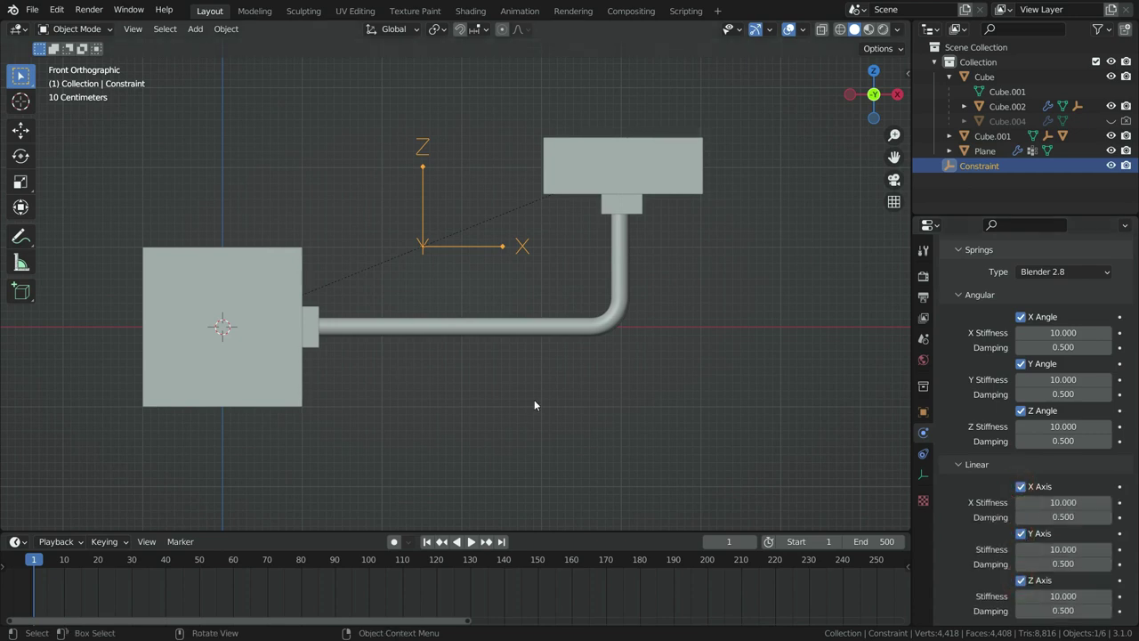
# Play the simulation to check how the large block swings from the spring constraint, then return to the first frame.
pyautogui.press('space')
pyautogui.scroll(-5, 463, 356)
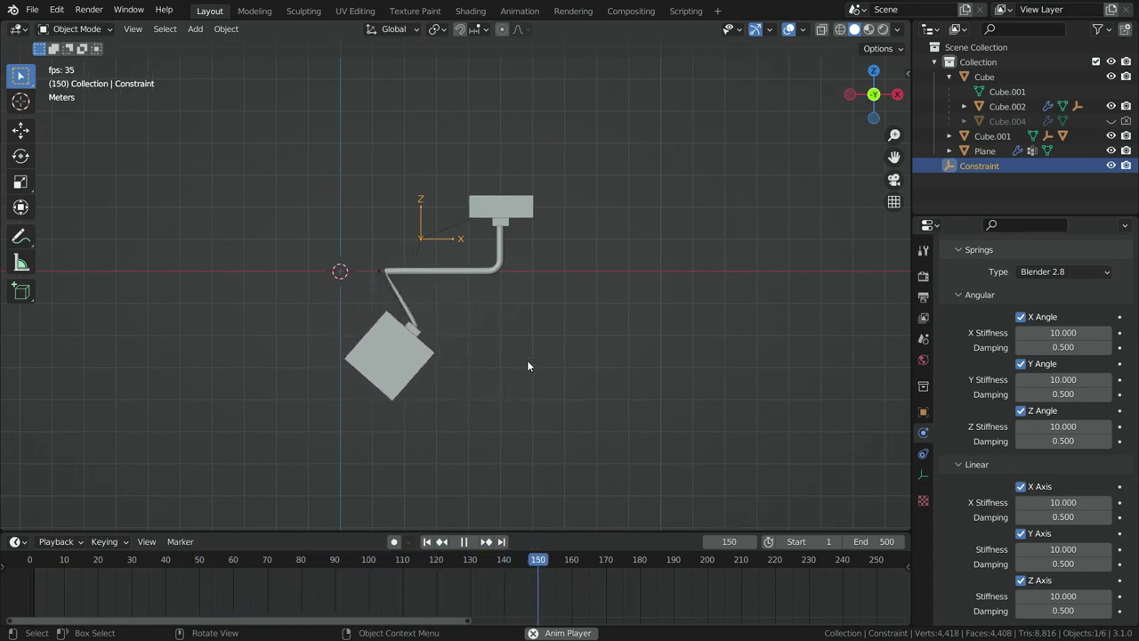
pyautogui.press('space')
pyautogui.hotkey('shift', 'Left')
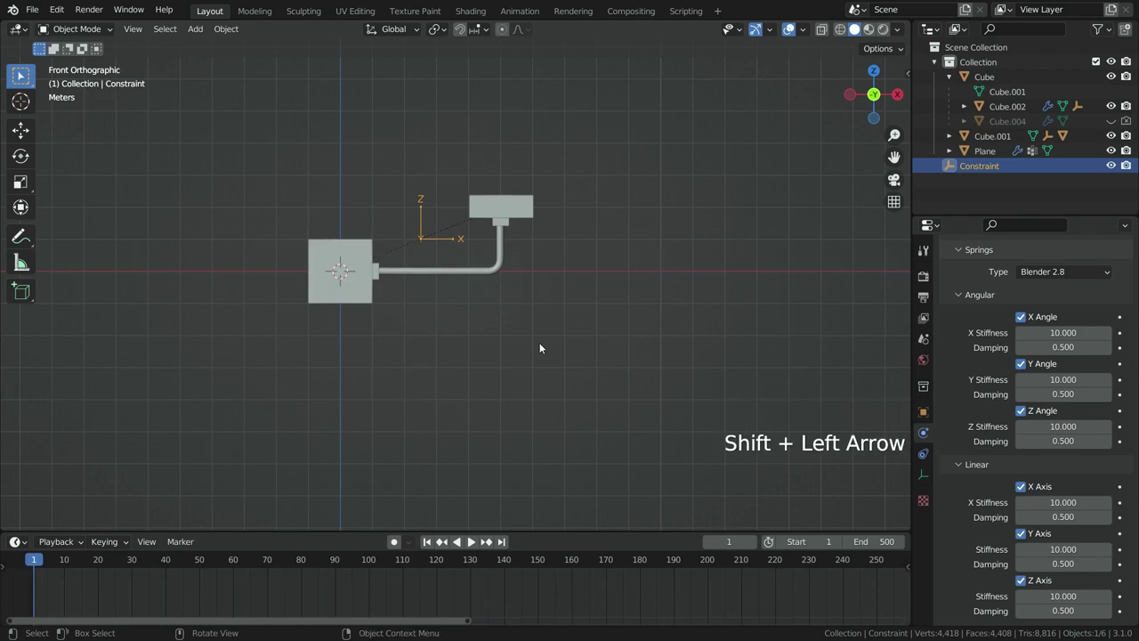
# Move the constraint empty onto the upper block's connector, about 2.48 m along X and 0.55 m along Z.
pyautogui.scroll(5, 441, 238)
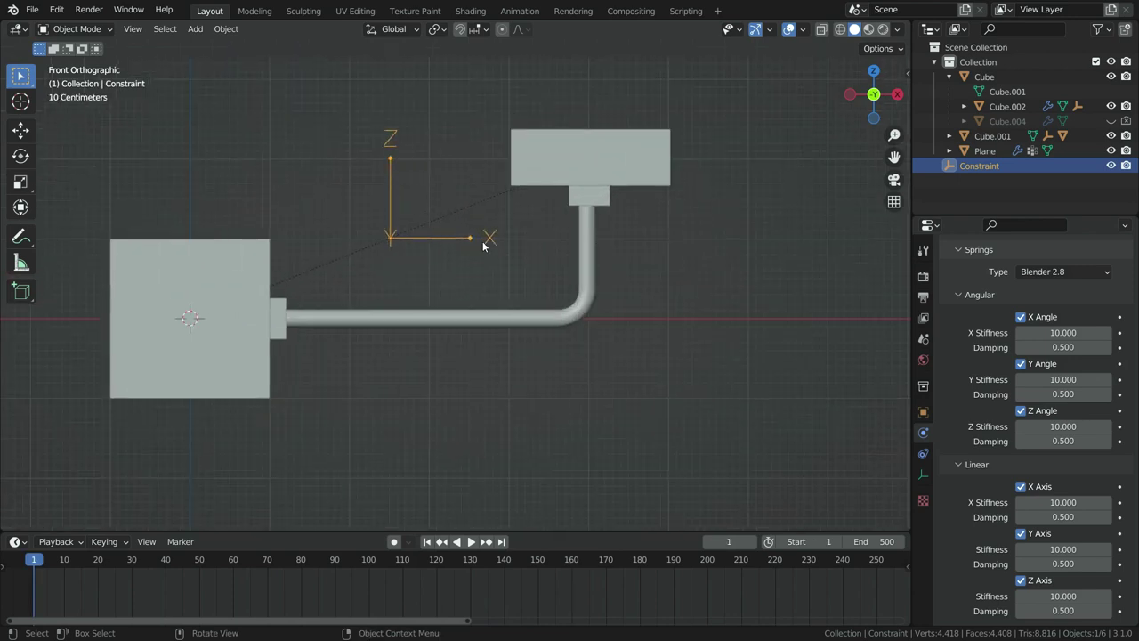
pyautogui.press('g')
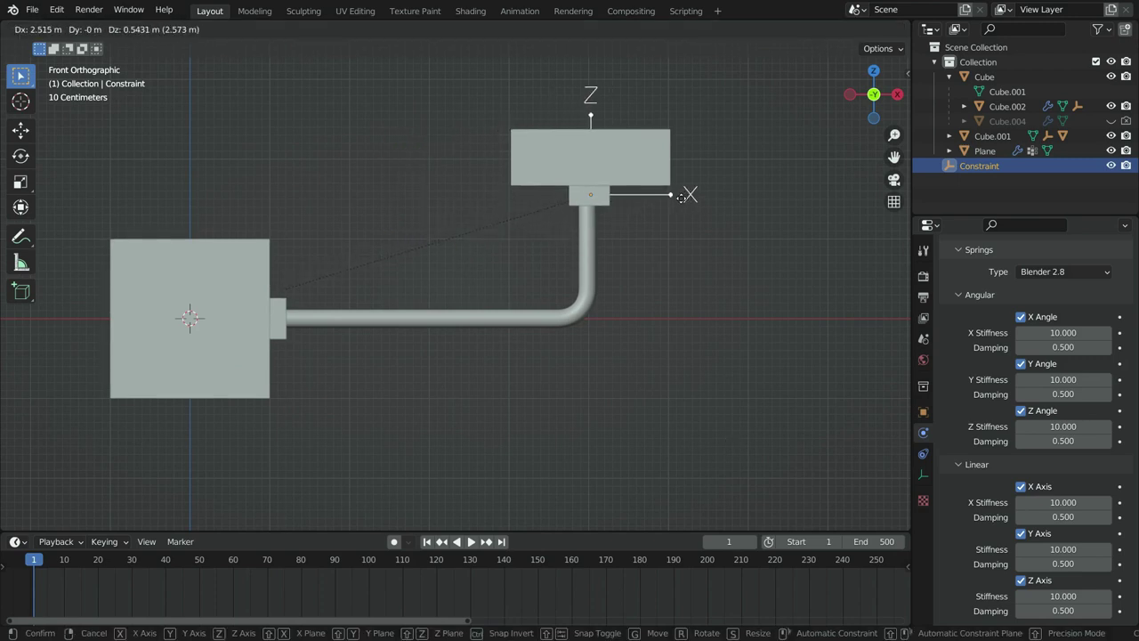
pyautogui.click(682, 200)
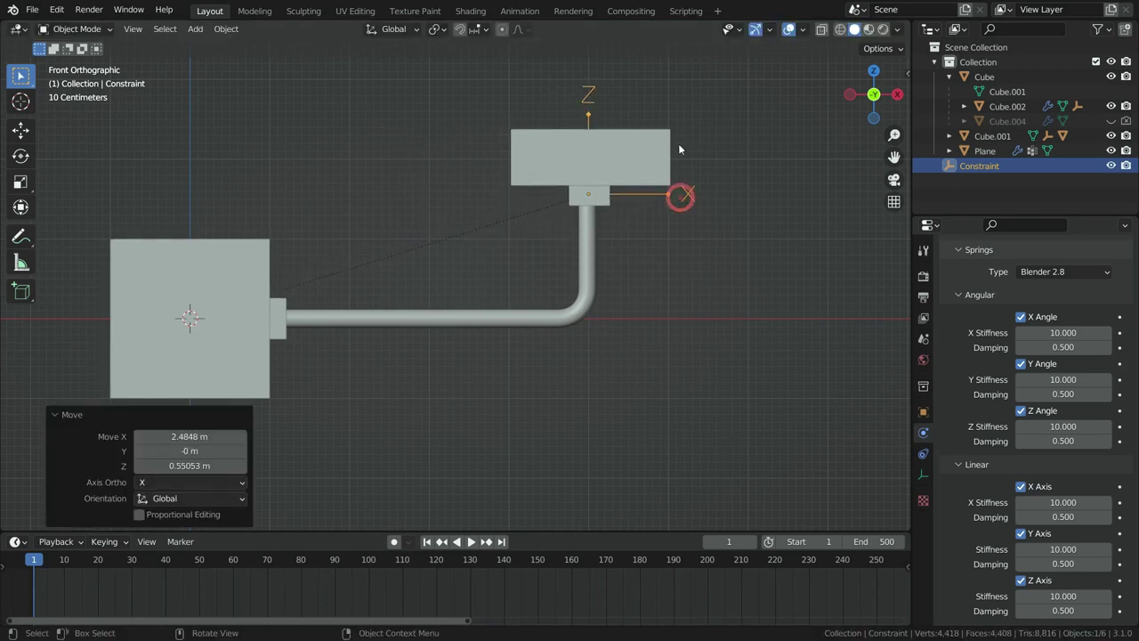
# Replay the simulation with the constraint at the upper connector, then stop and return to the first frame.
pyautogui.scroll(-2, 599, 264)
pyautogui.press('space')
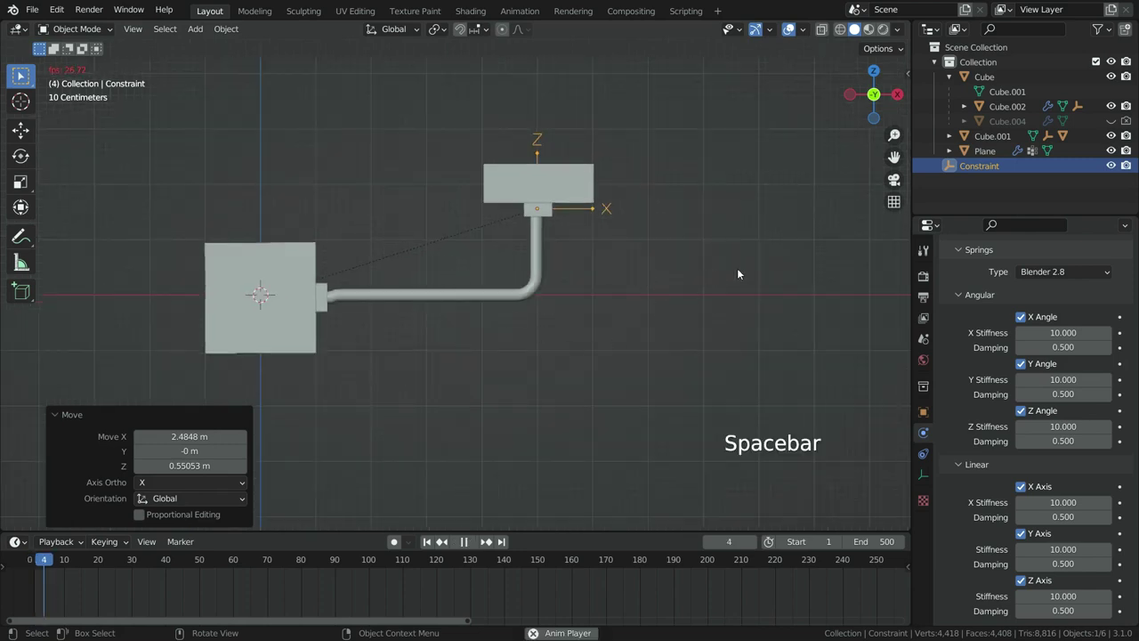
pyautogui.scroll(-3, 593, 297)
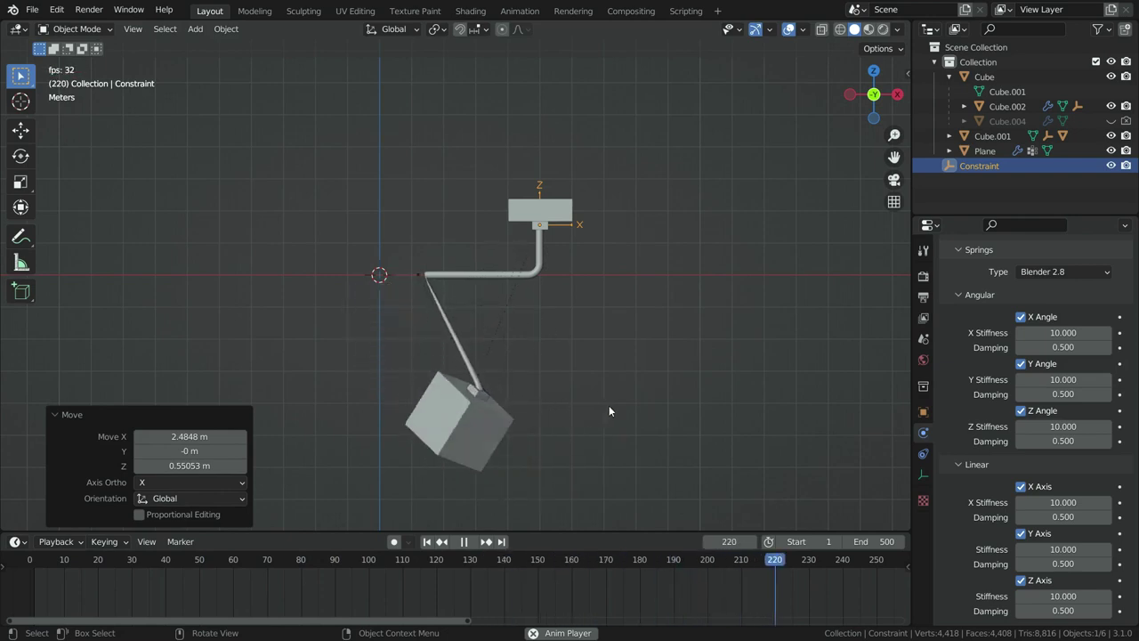
pyautogui.press('space')
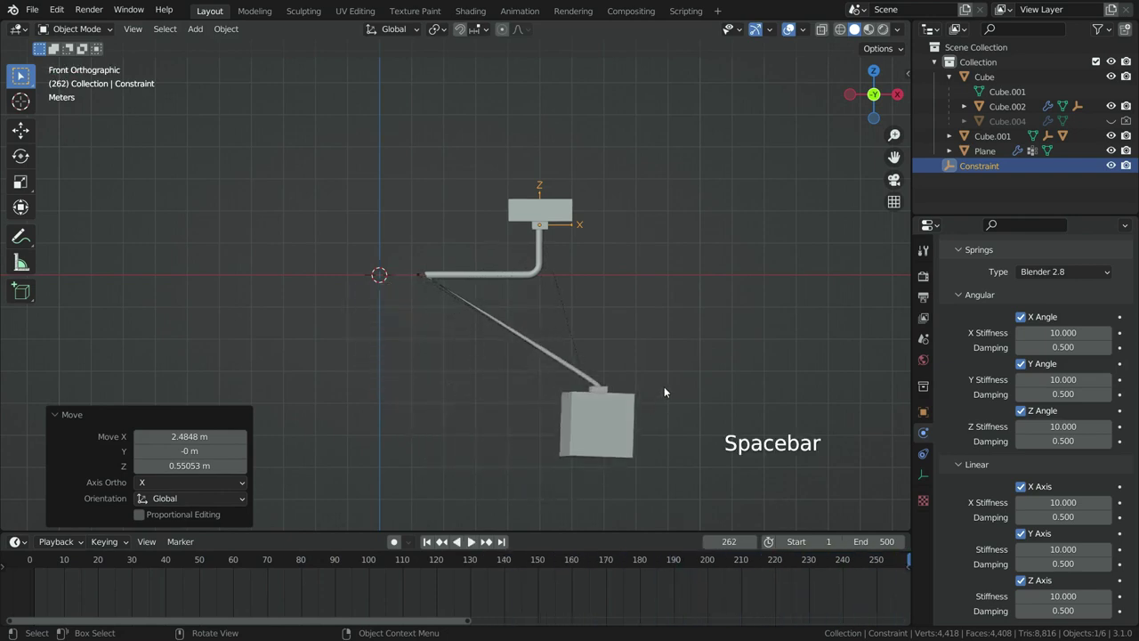
pyautogui.hotkey('shift', 'Left')
pyautogui.scroll(3, 467, 238)
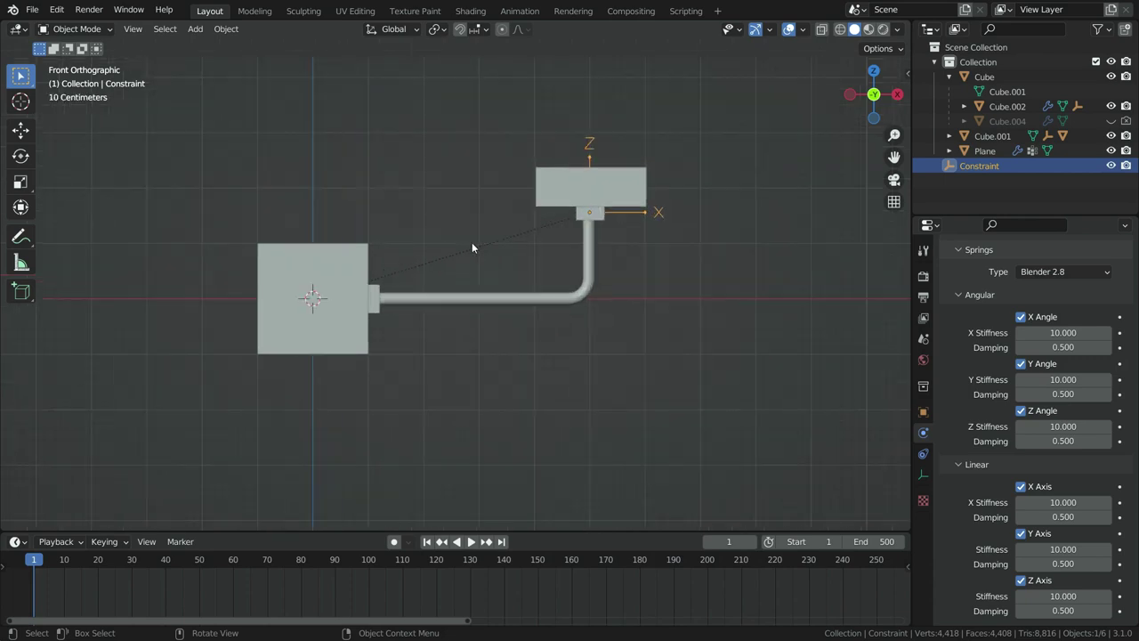
# Enable the viewport display of the cable's Cloth modifier.
pyautogui.click(535, 300)
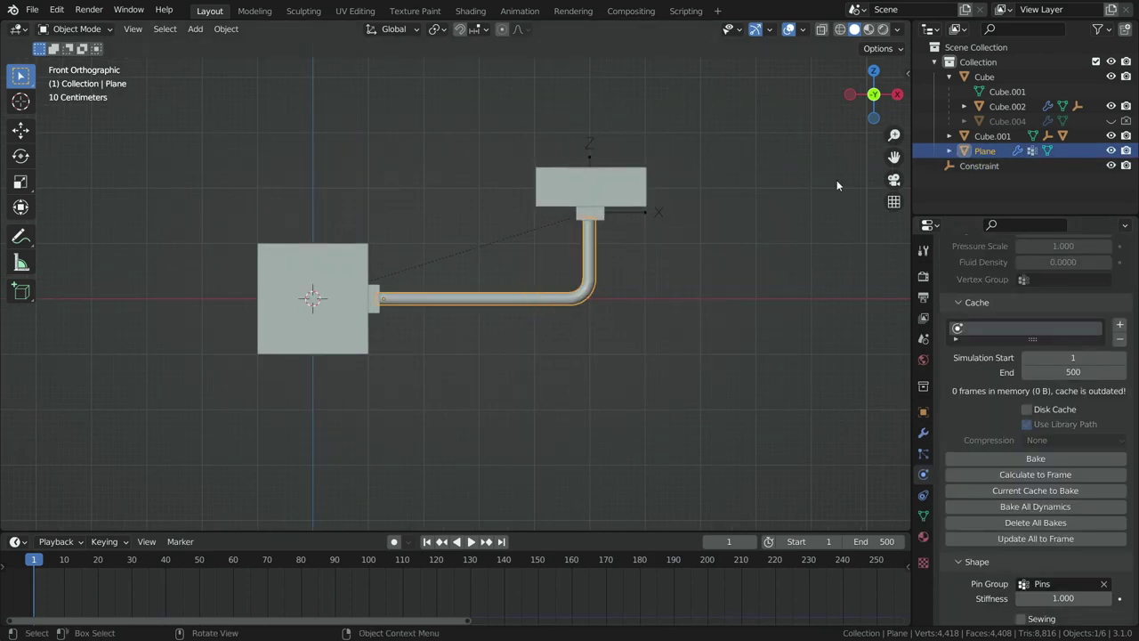
pyautogui.click(923, 432)
pyautogui.scroll(3, 1001, 494)
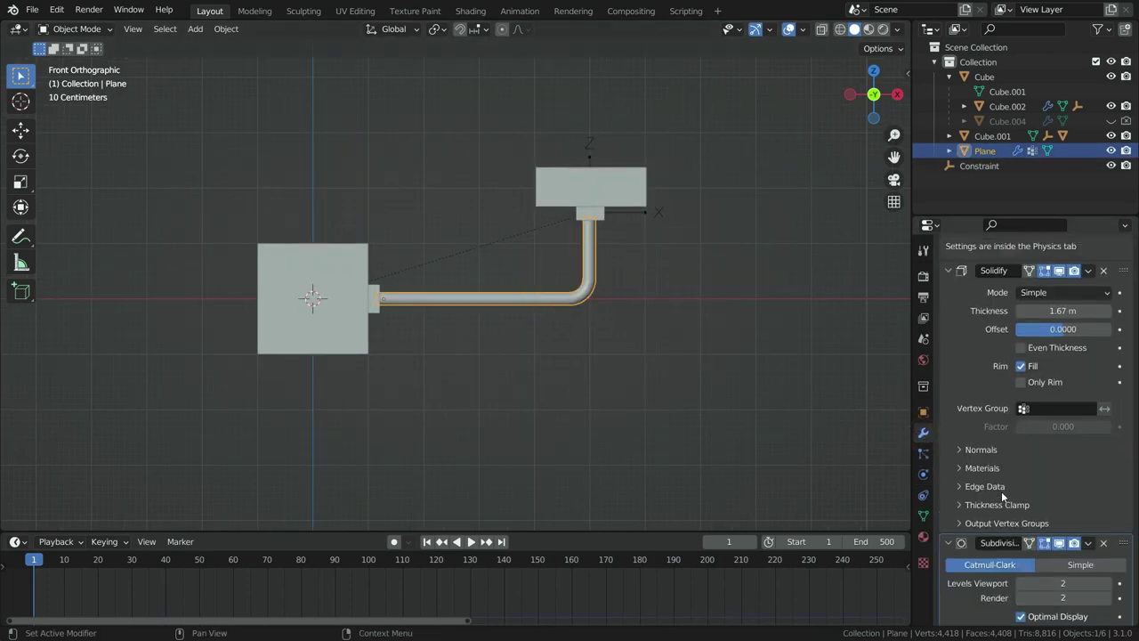
pyautogui.scroll(1, 1001, 491)
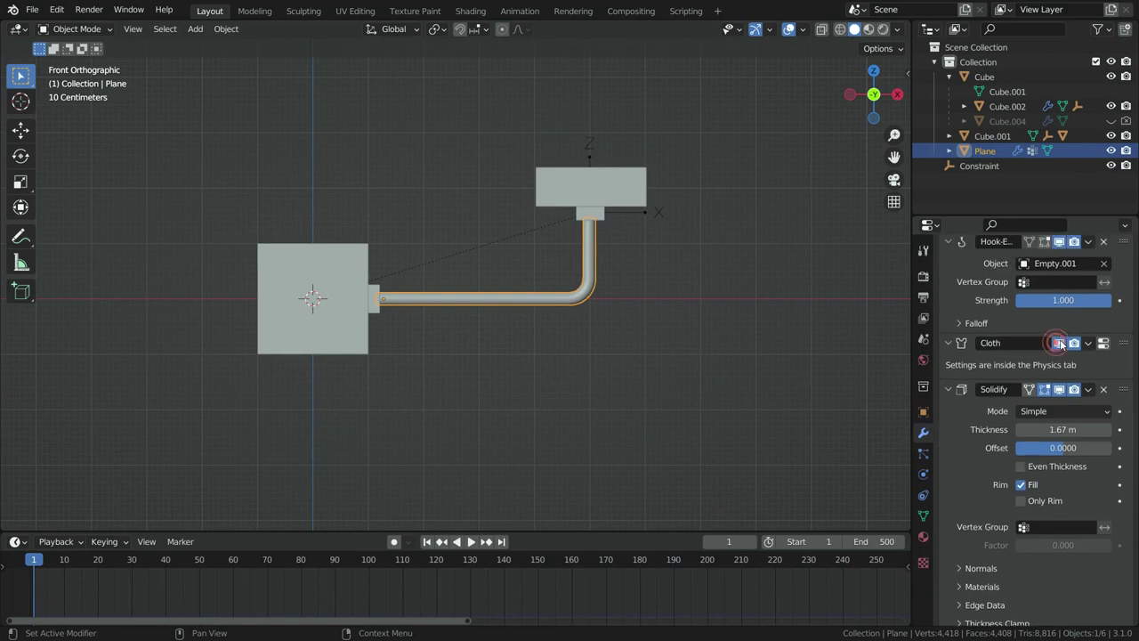
pyautogui.scroll(-1, 427, 238)
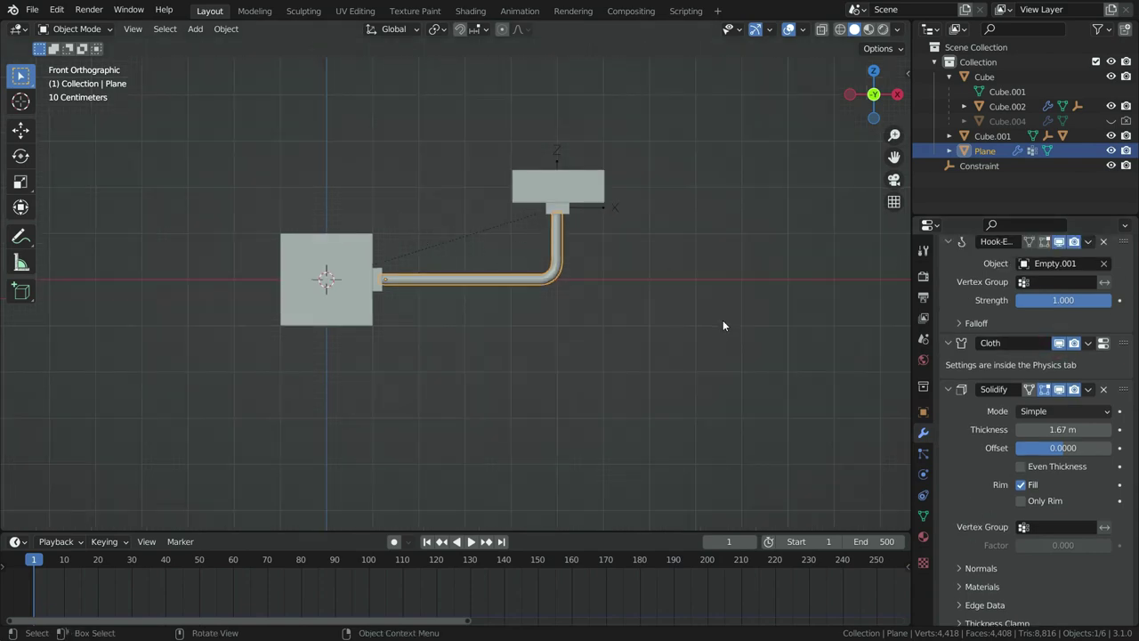
# Play the simulation to check how the cable and block swing together, then scrub the timeline past frame 274.
pyautogui.press('space')
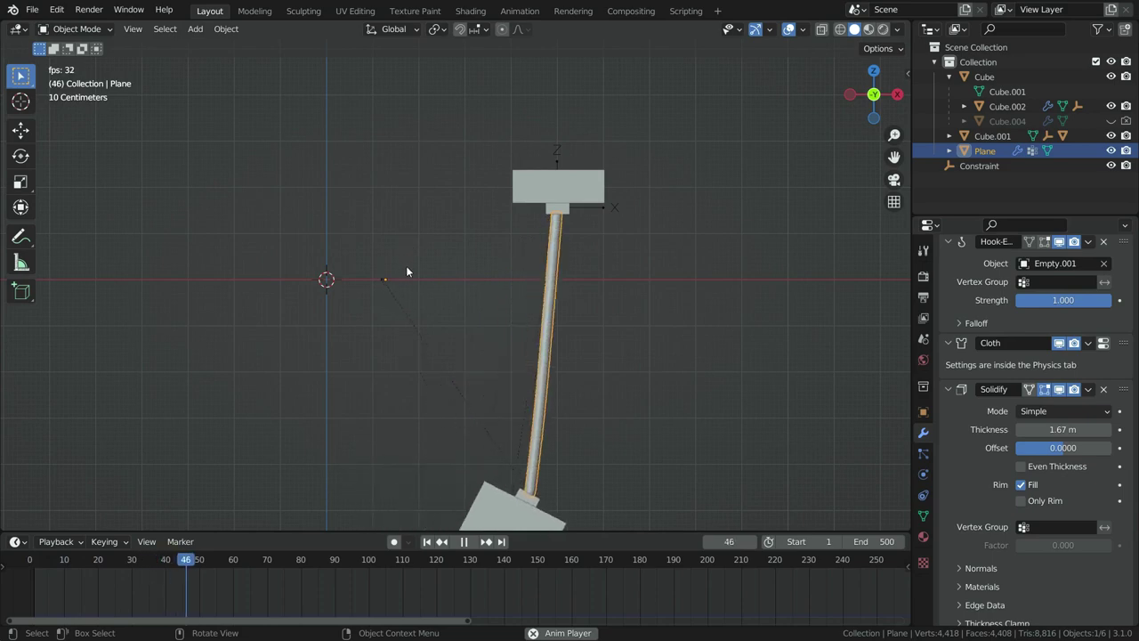
pyautogui.scroll(-2, 406, 265)
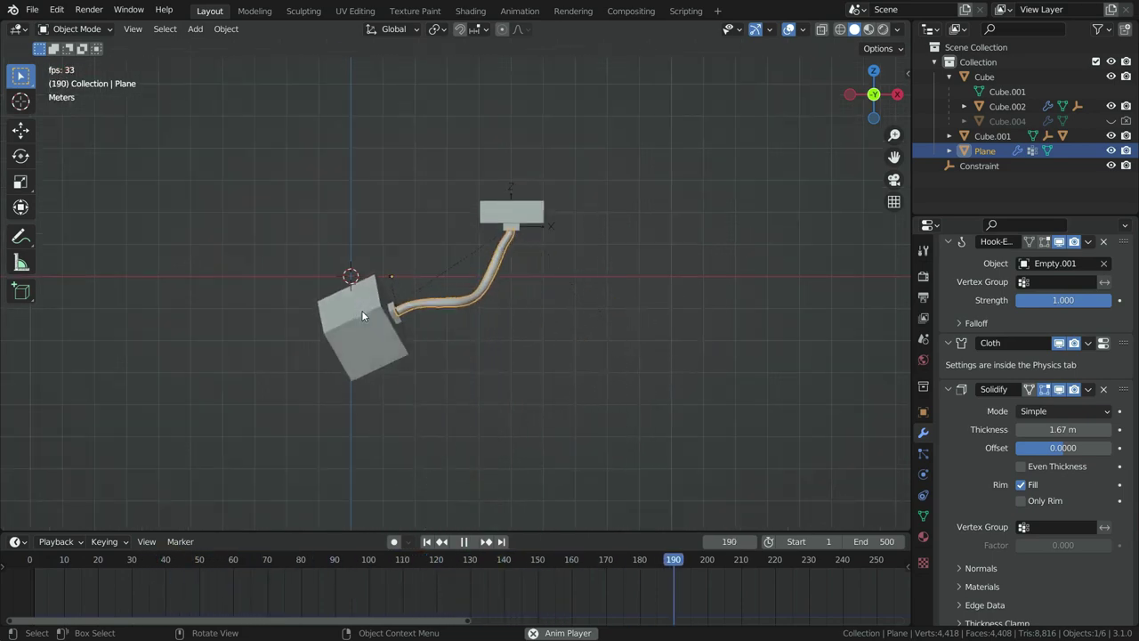
pyautogui.press('space')
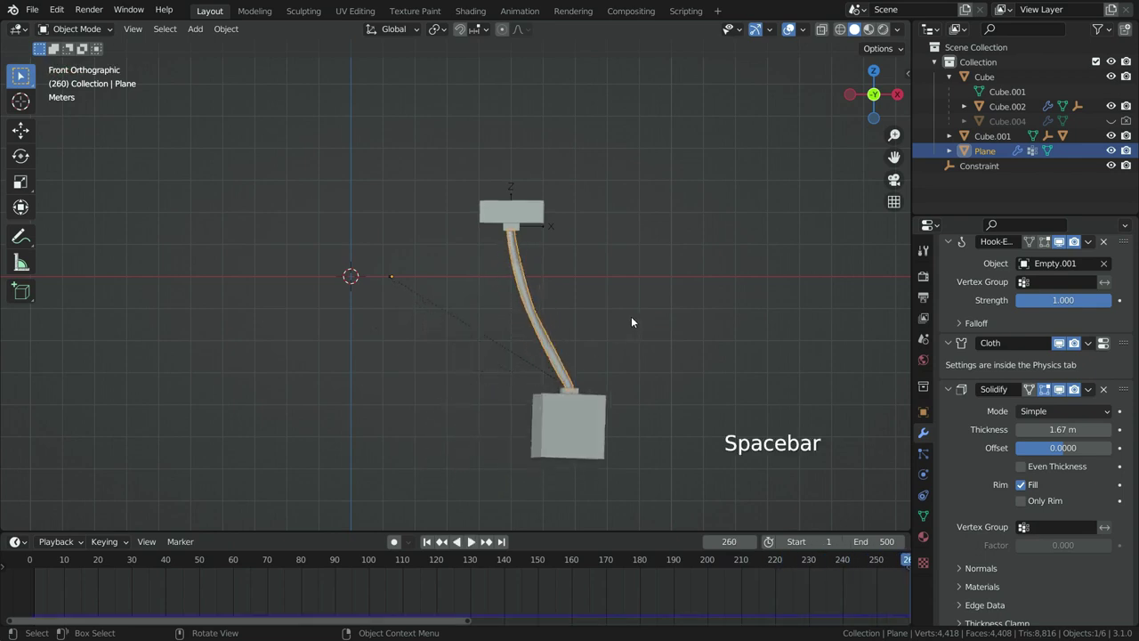
pyautogui.press('space')
pyautogui.press('space')
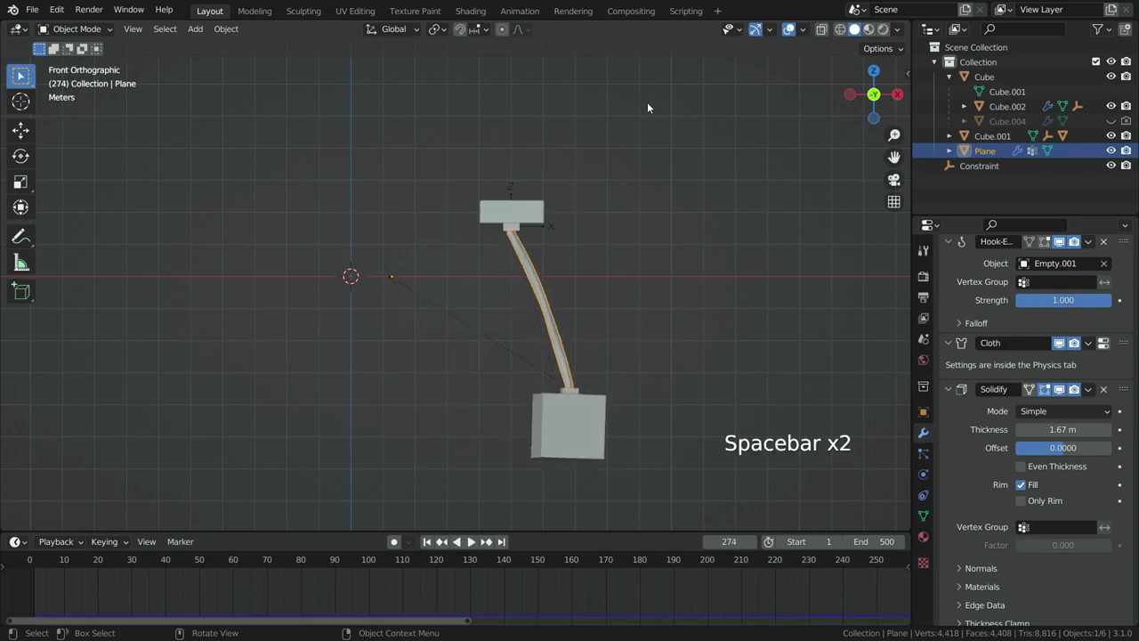
pyautogui.scroll(-3, 663, 607)
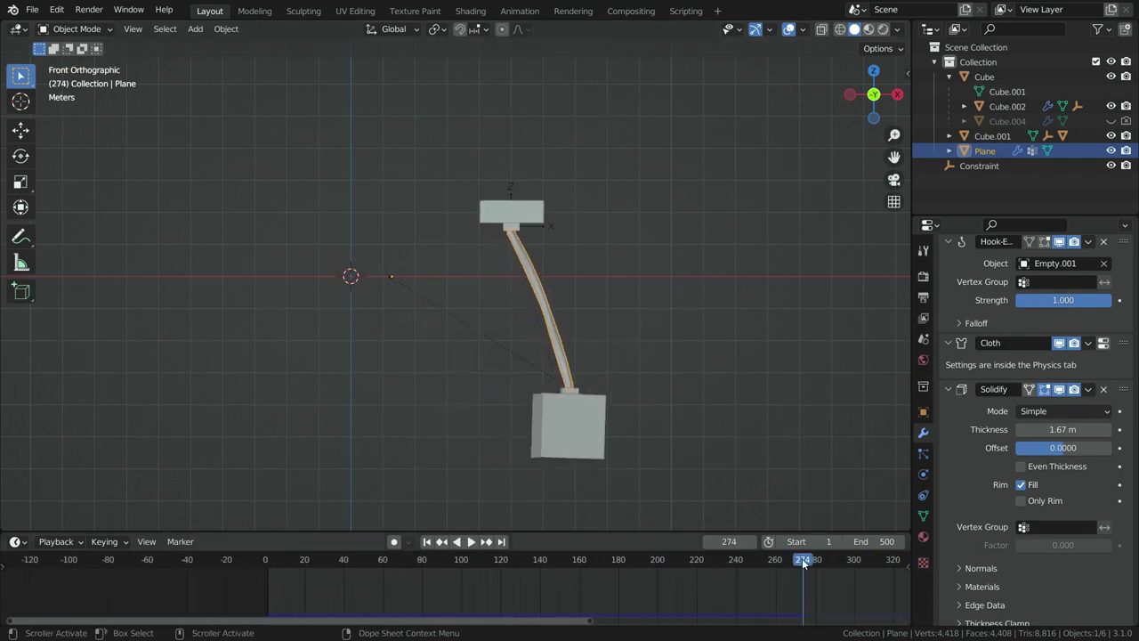
pyautogui.moveTo(803, 562); pyautogui.dragTo(821, 588)
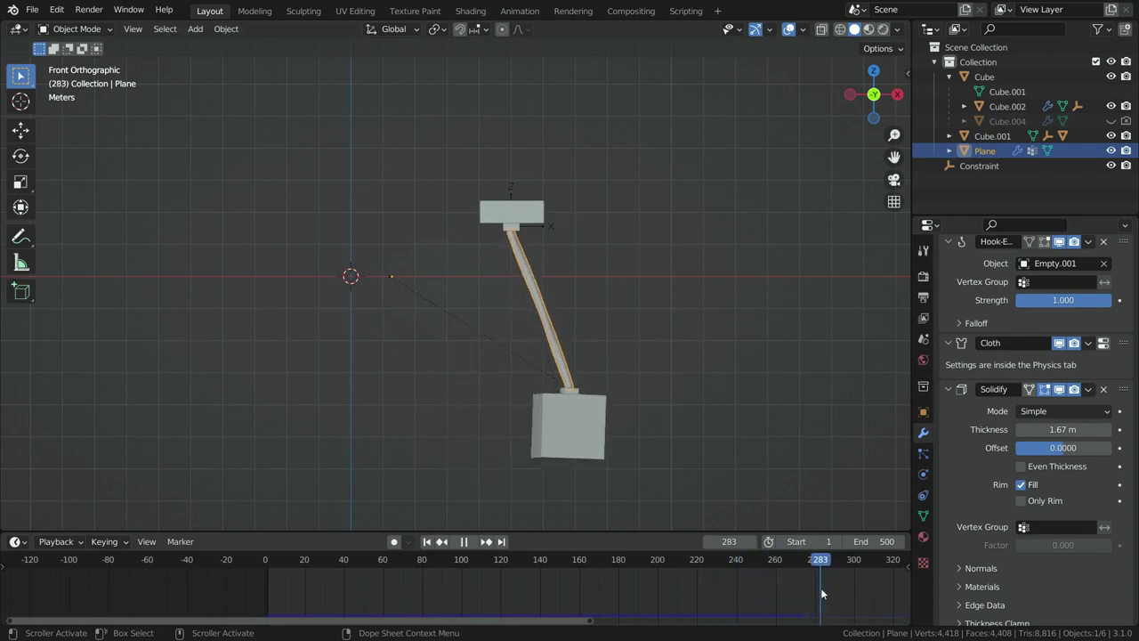
# Set the Rigid Body World cache's simulation end to frame 500.
pyautogui.click(661, 255)
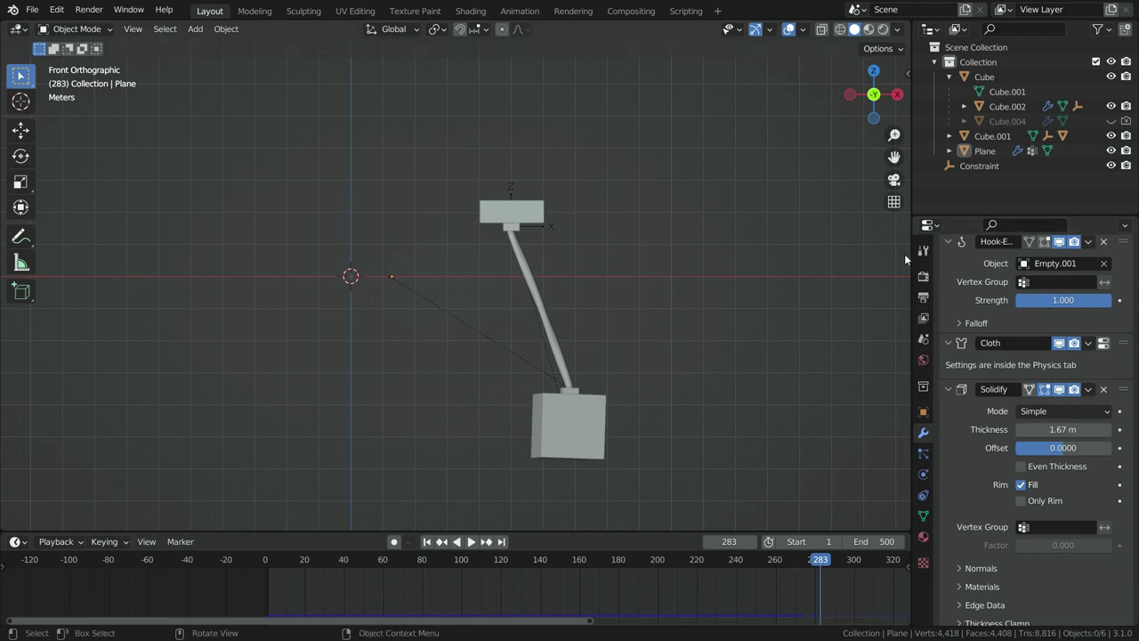
pyautogui.click(923, 338)
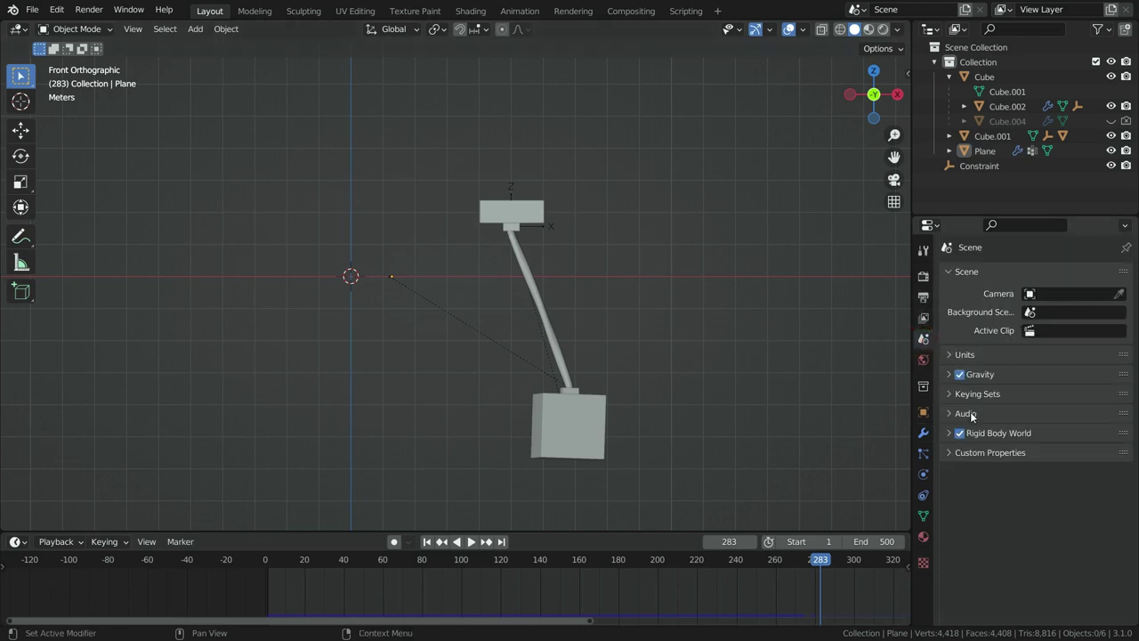
pyautogui.click(995, 433)
pyautogui.scroll(-1, 996, 446)
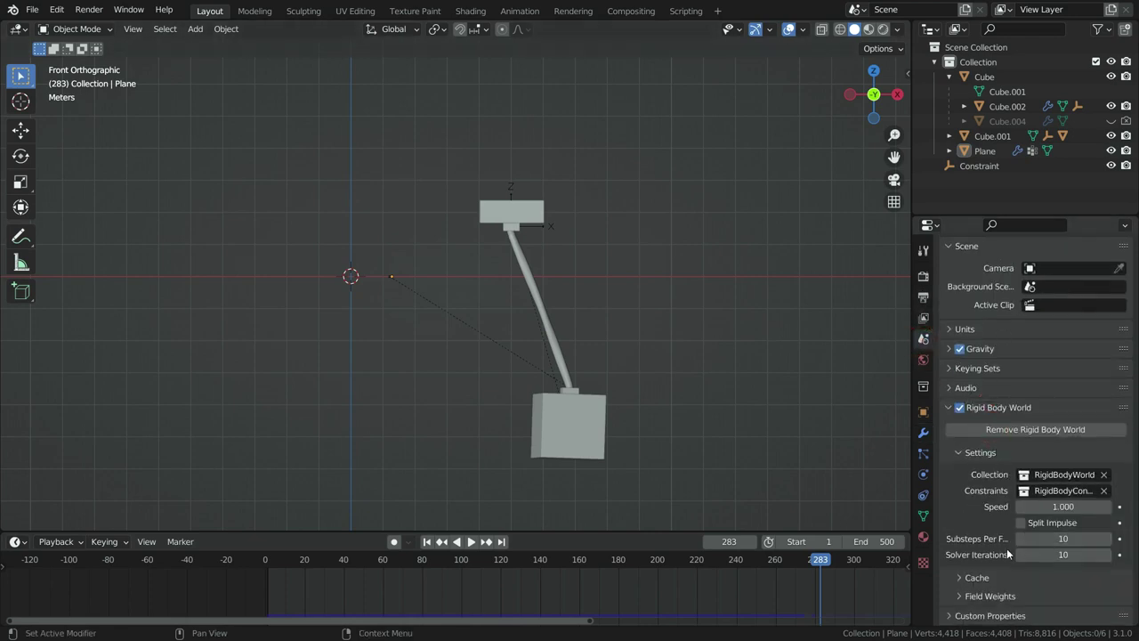
pyautogui.click(975, 577)
pyautogui.scroll(-5, 979, 498)
pyautogui.click(1063, 449)
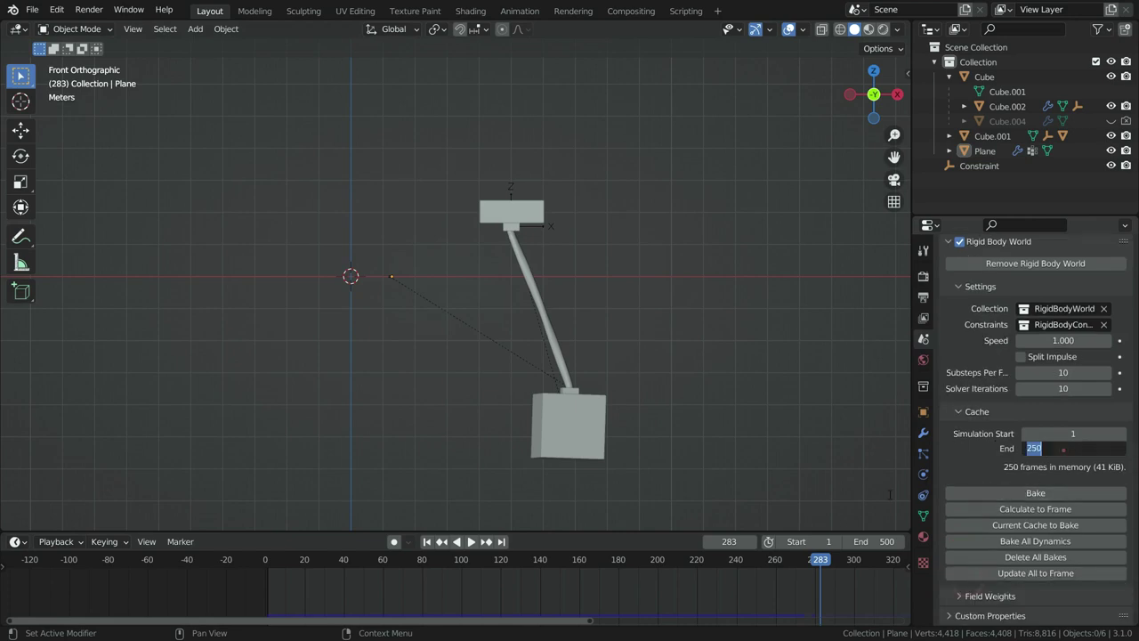
pyautogui.write('500')
pyautogui.press('Return')
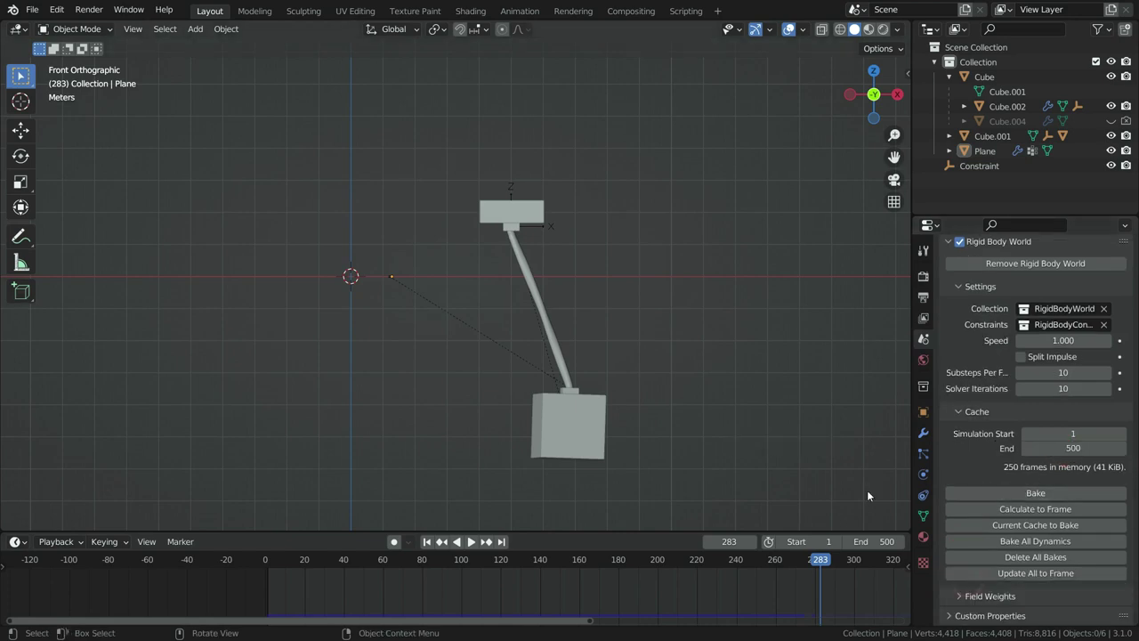
# Bake all dynamics from the cable's cloth cache.
pyautogui.click(537, 304)
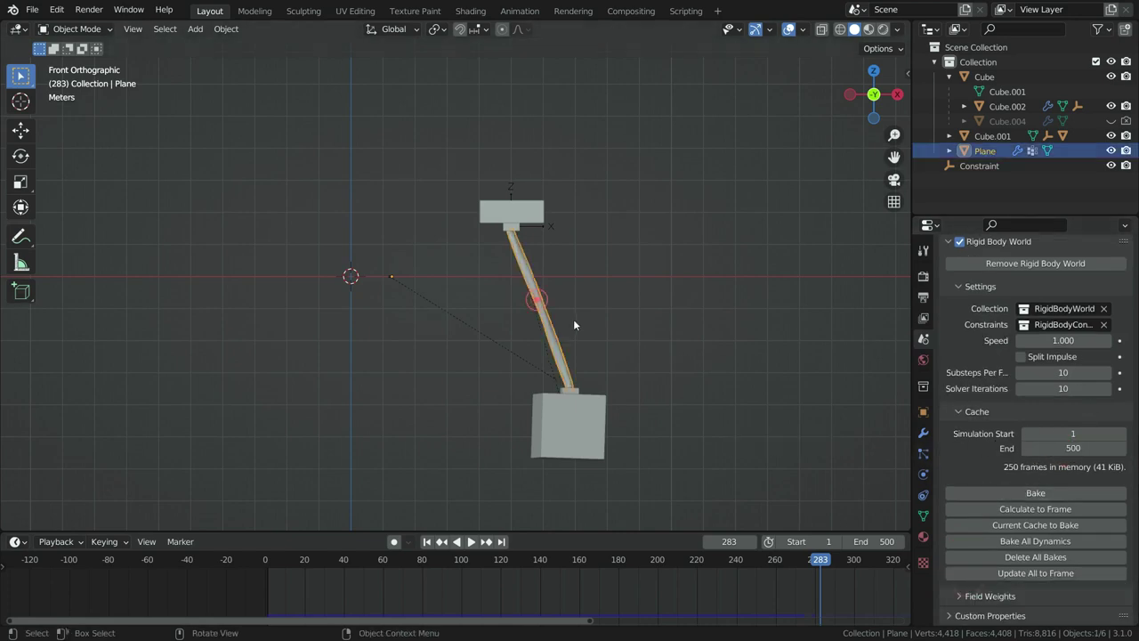
pyautogui.click(924, 475)
pyautogui.scroll(-10, 978, 485)
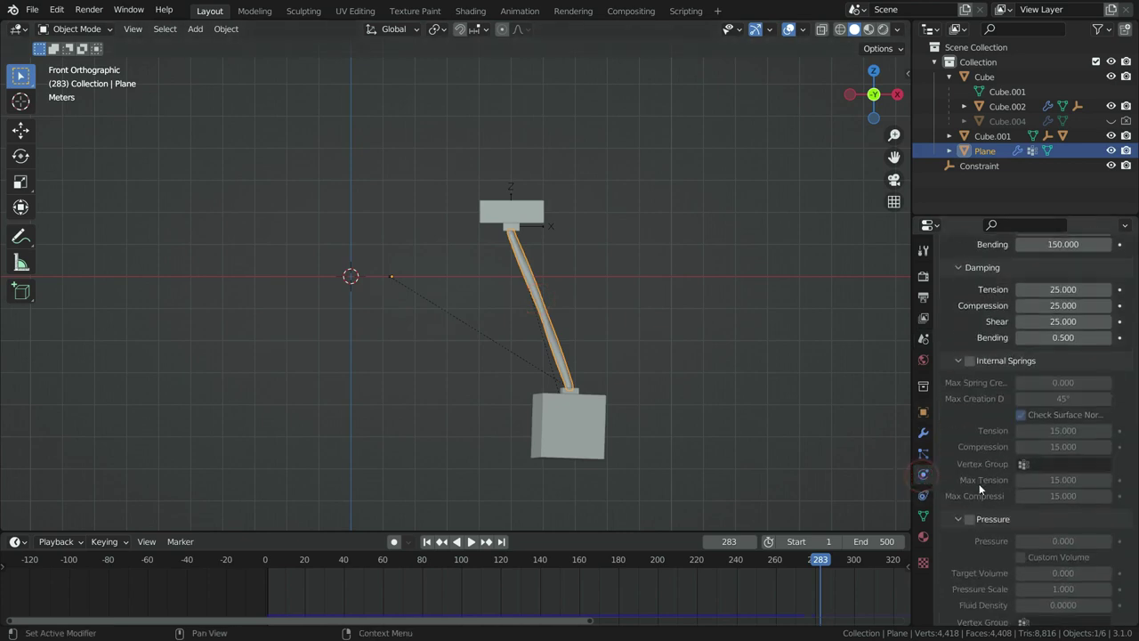
pyautogui.scroll(-3, 1067, 480)
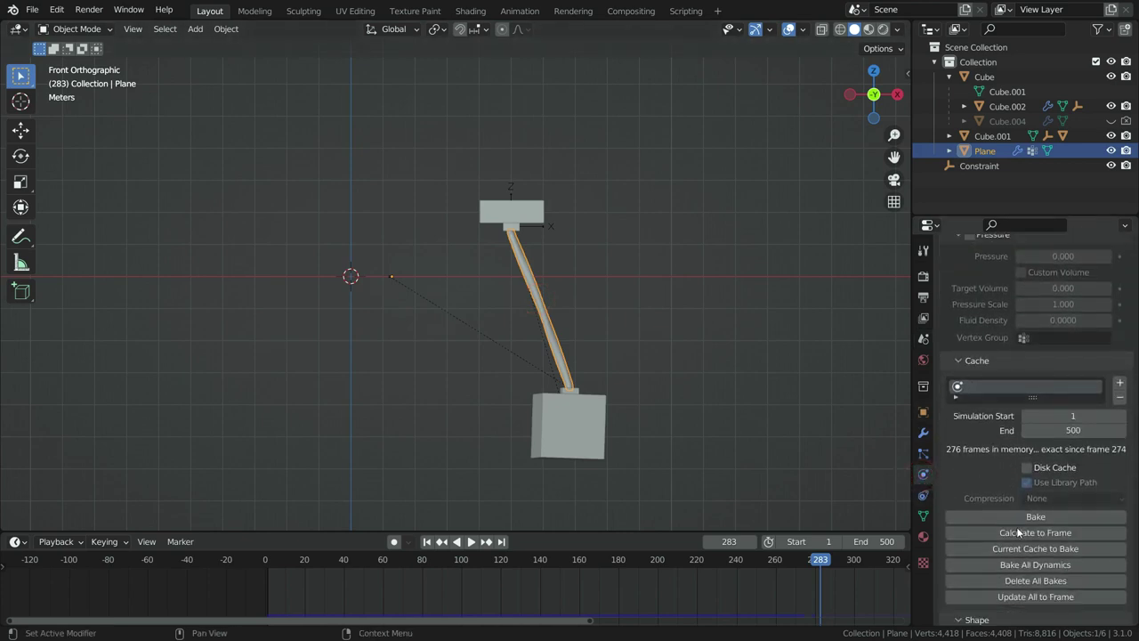
pyautogui.click(1032, 494)
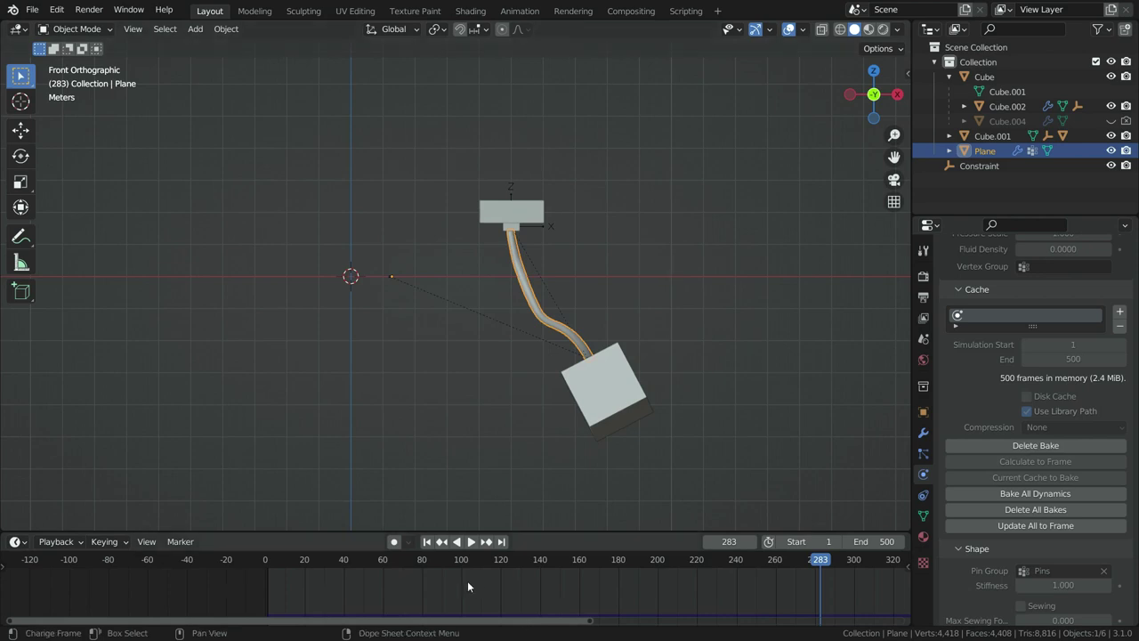
# Play the baked simulation from the first frame to review the swinging block and cable, then stop it.
pyautogui.scroll(-5, 443, 584)
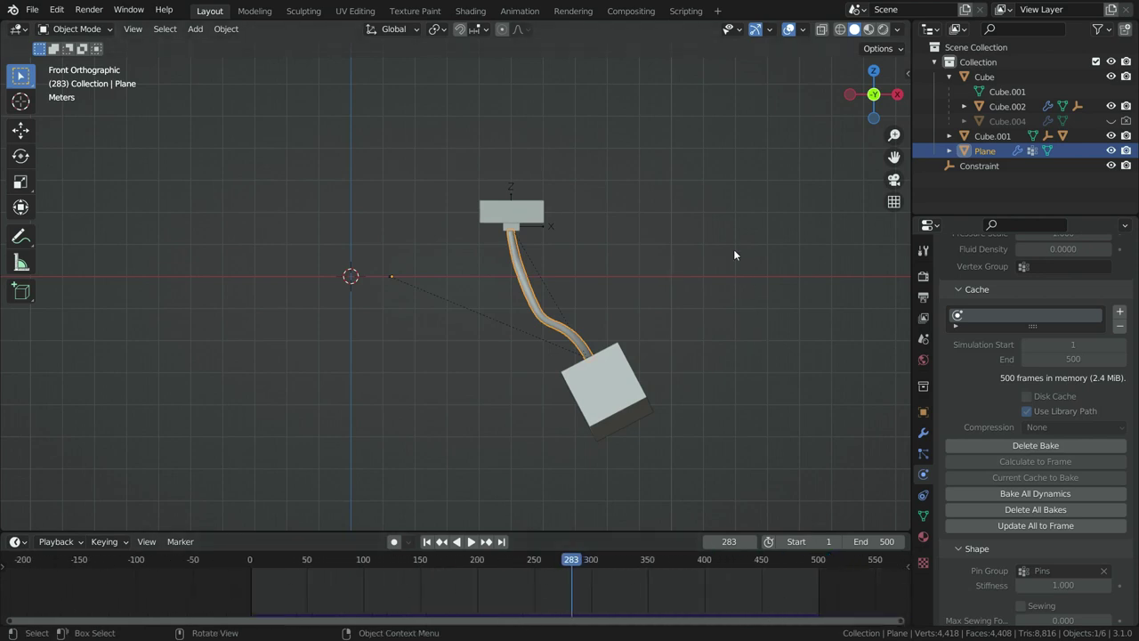
pyautogui.hotkey('shift', 'Left')
pyautogui.press('space')
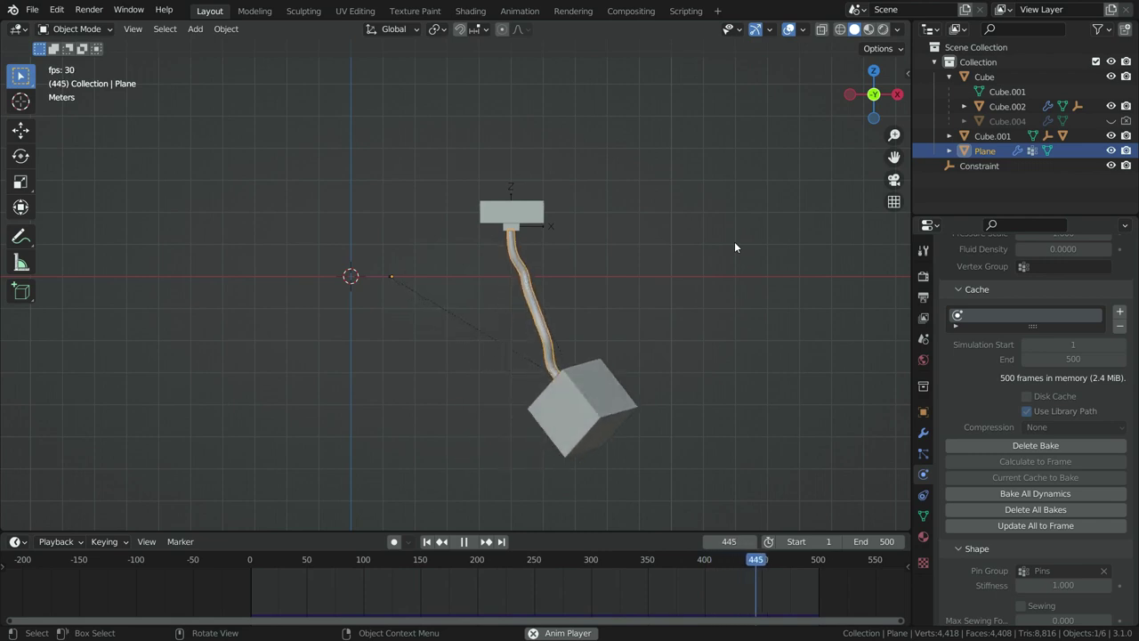
pyautogui.press('space')
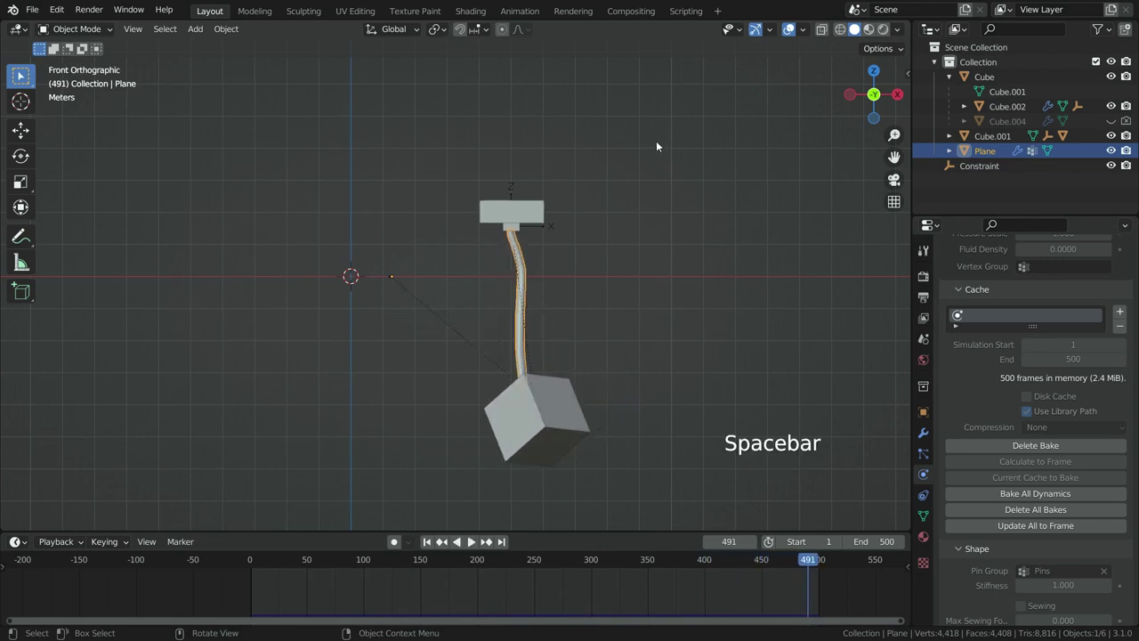
# Change the scene's render engine to Eevee.
pyautogui.click(924, 277)
pyautogui.scroll(4, 1018, 379)
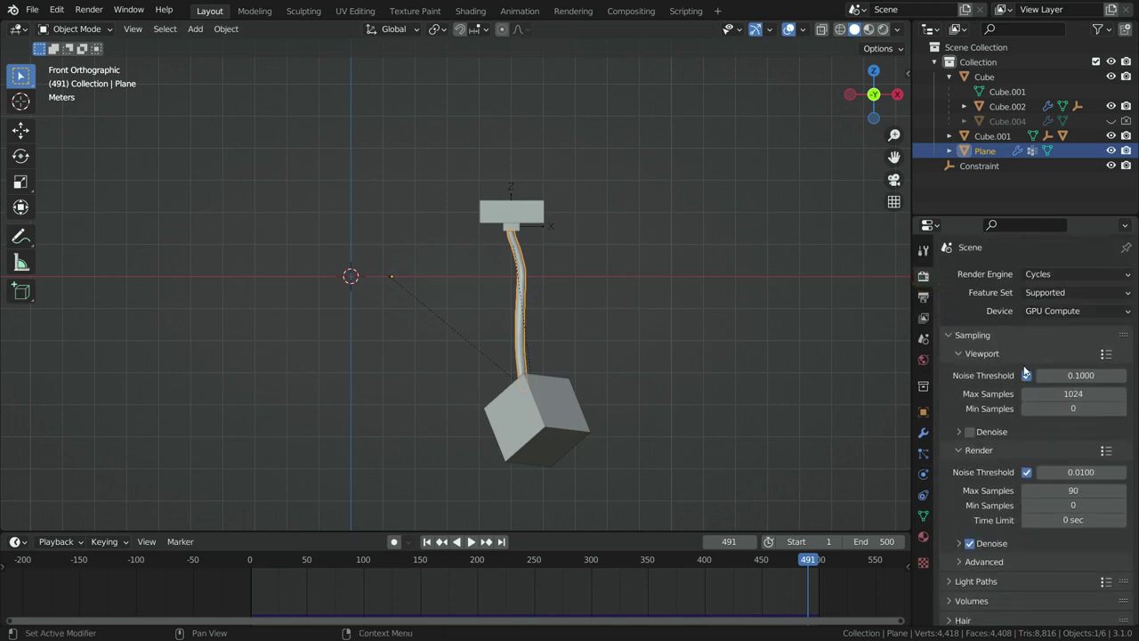
pyautogui.click(1038, 276)
pyautogui.click(1043, 292)
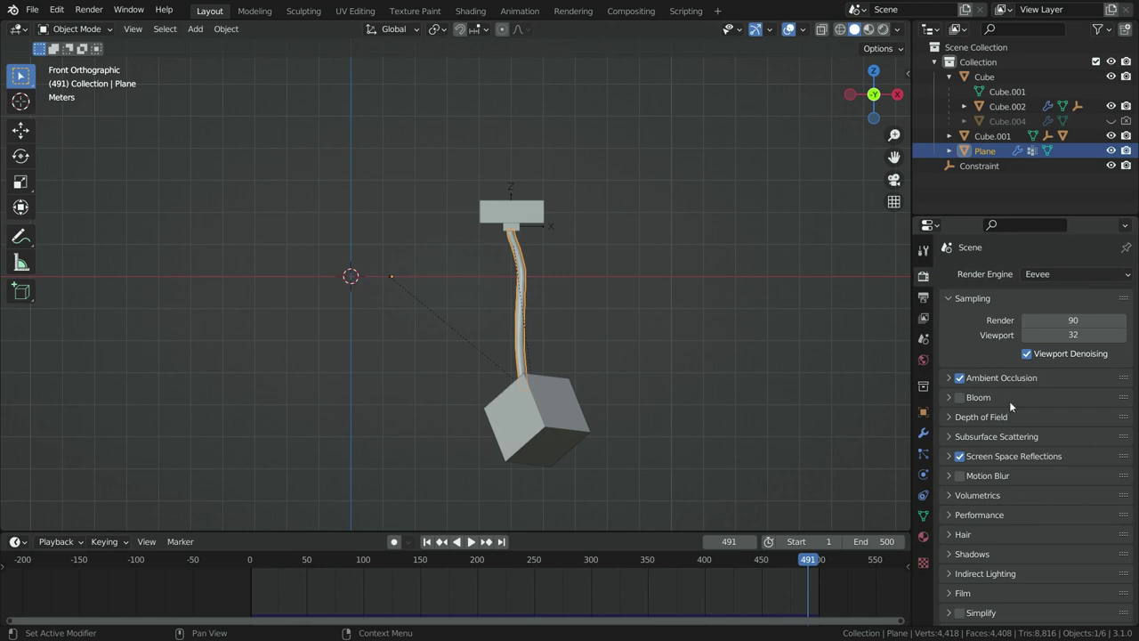
# Set the color management look to Very High Contrast.
pyautogui.scroll(-2, 980, 503)
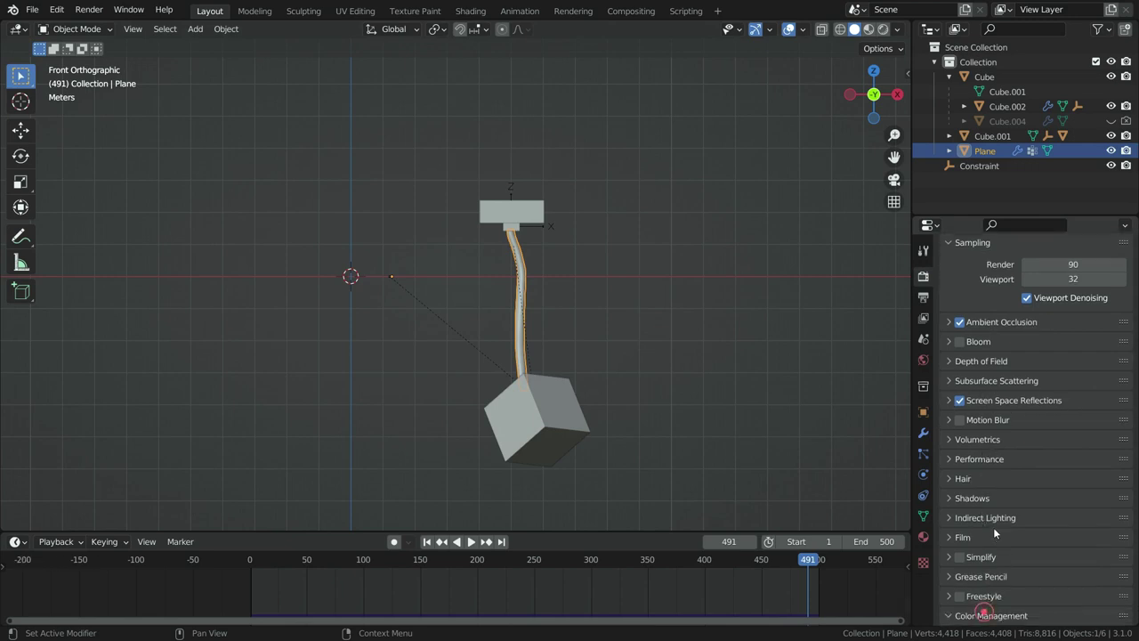
pyautogui.scroll(-5, 995, 532)
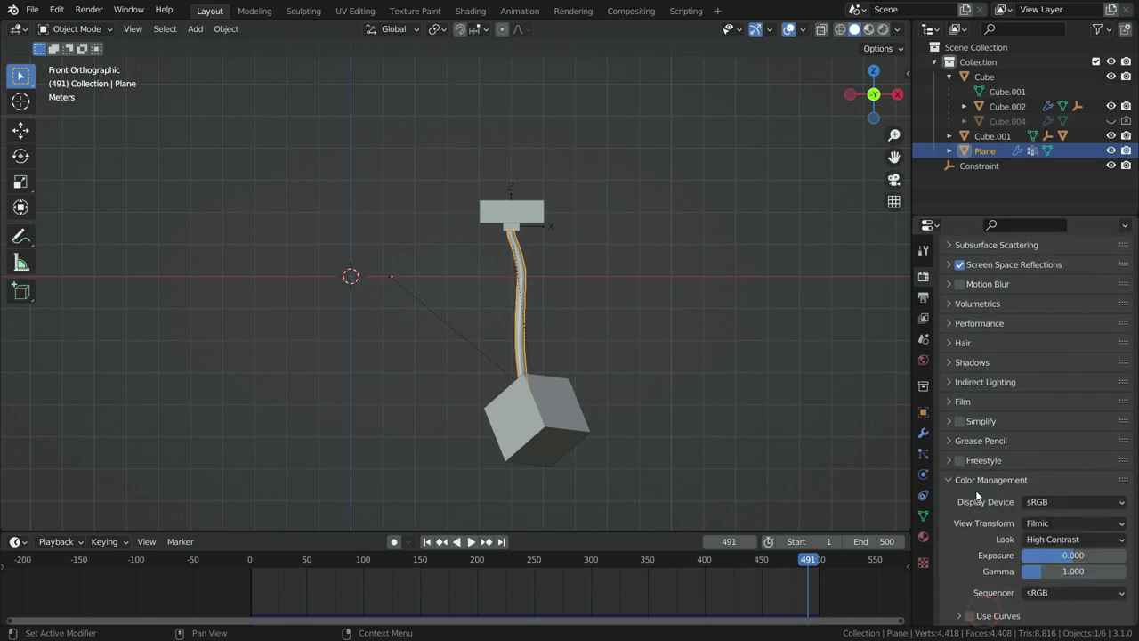
pyautogui.click(1055, 540)
pyautogui.click(1043, 514)
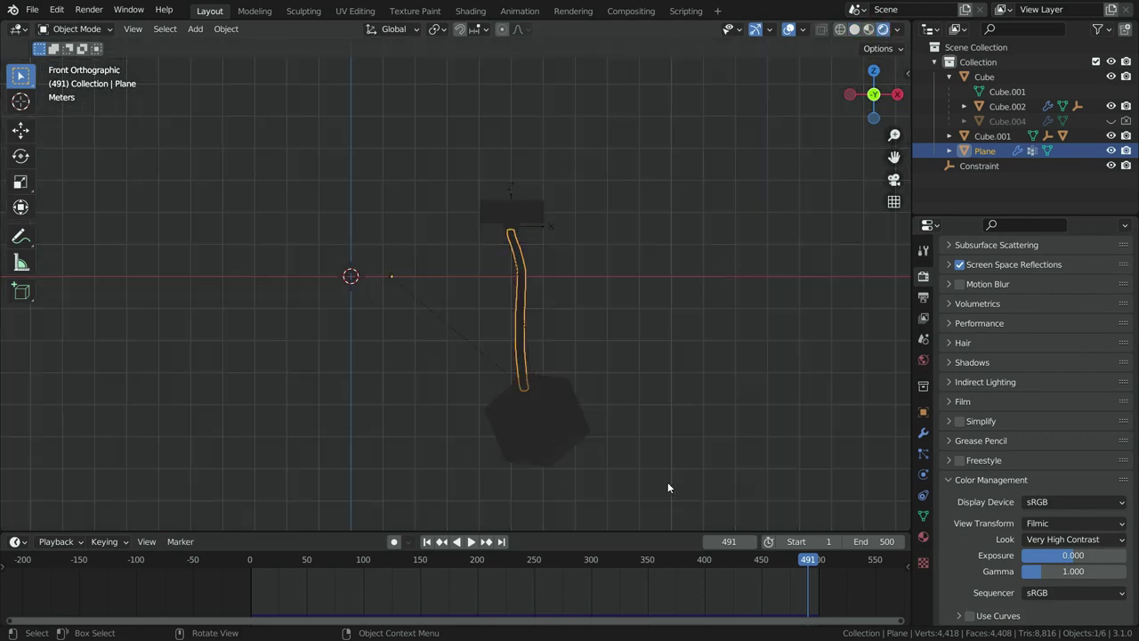
# Show the viewport in rendered shading and assign an Environment Texture to the world background's color.
pyautogui.click(676, 289)
pyautogui.click(608, 253)
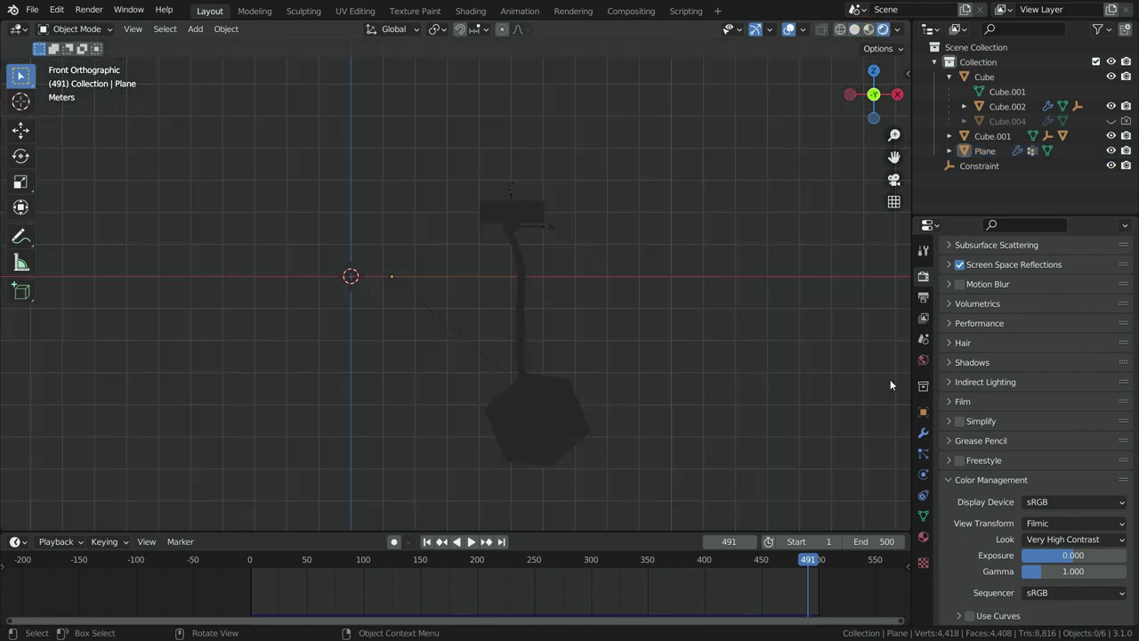
pyautogui.click(923, 360)
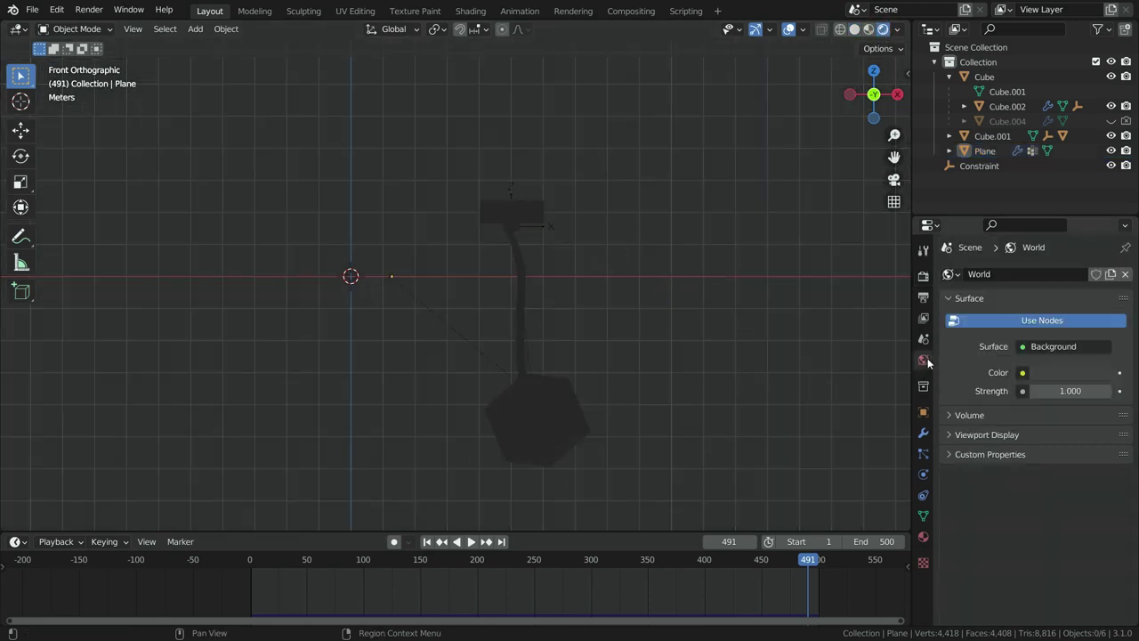
pyautogui.click(1023, 372)
pyautogui.click(769, 436)
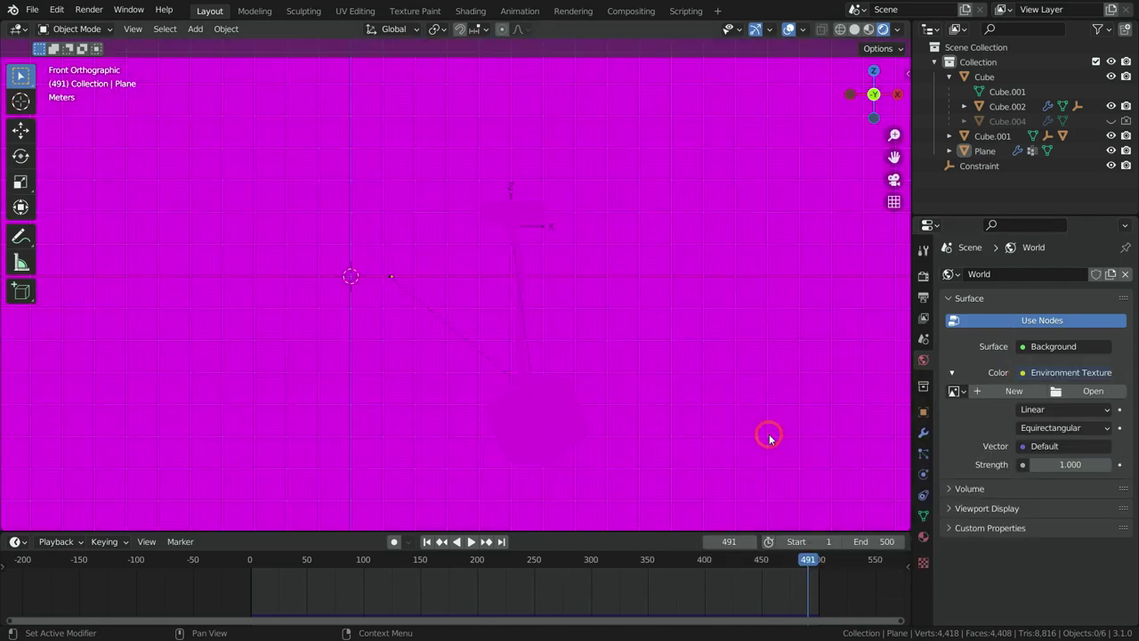
# Load rooitou_park_4k.hdr from the HDRI folder as the world's environment image.
pyautogui.click(1068, 394)
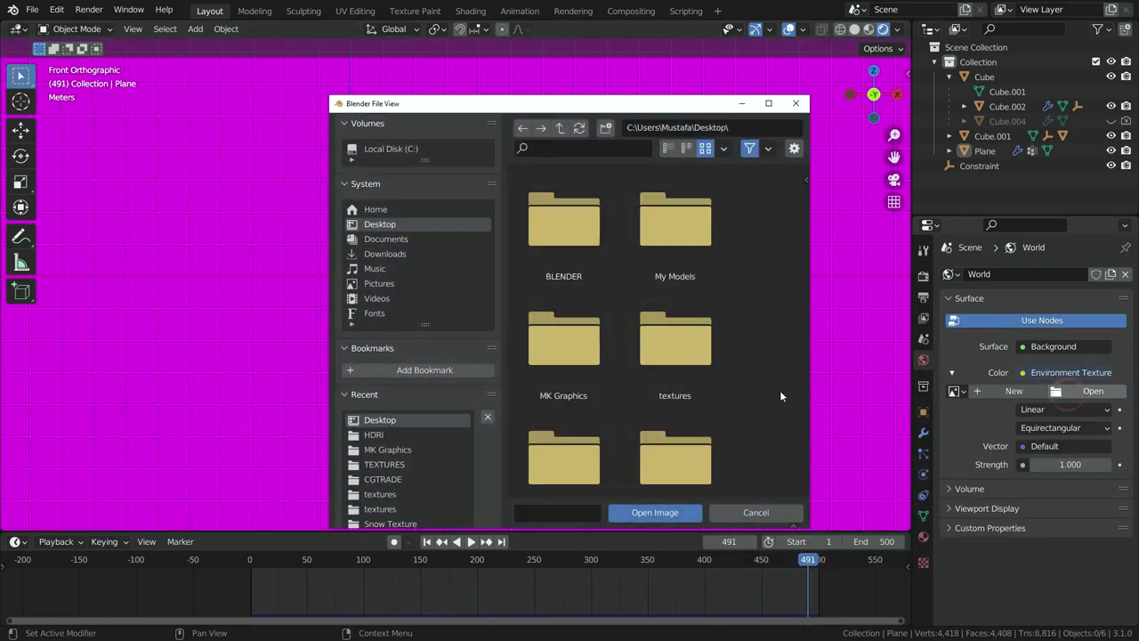
pyautogui.click(388, 435)
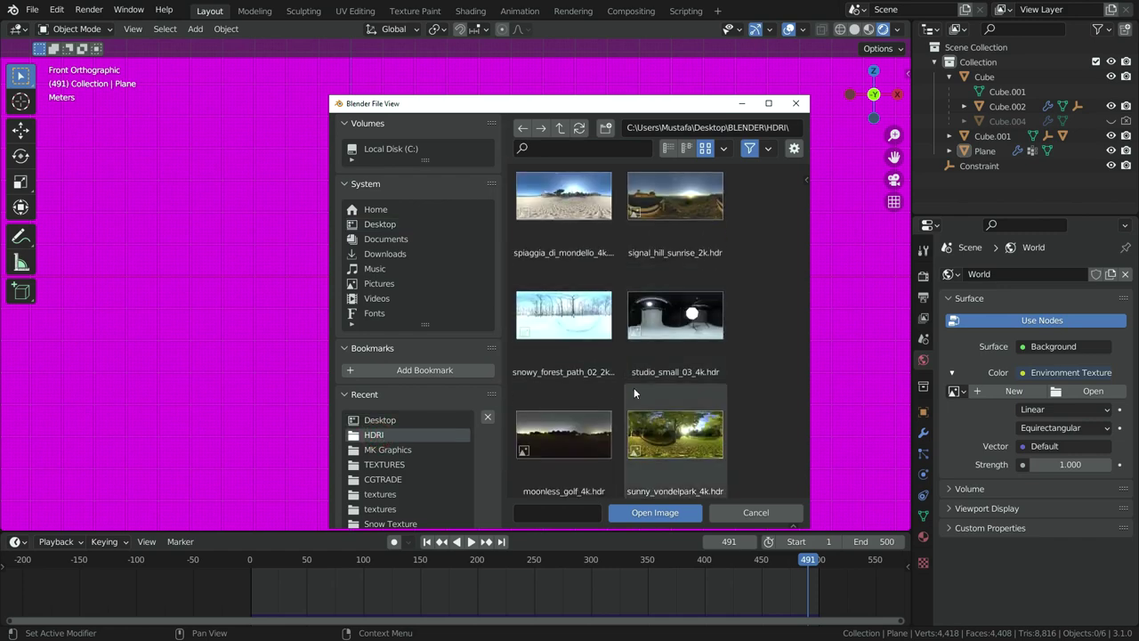
pyautogui.scroll(-3, 634, 387)
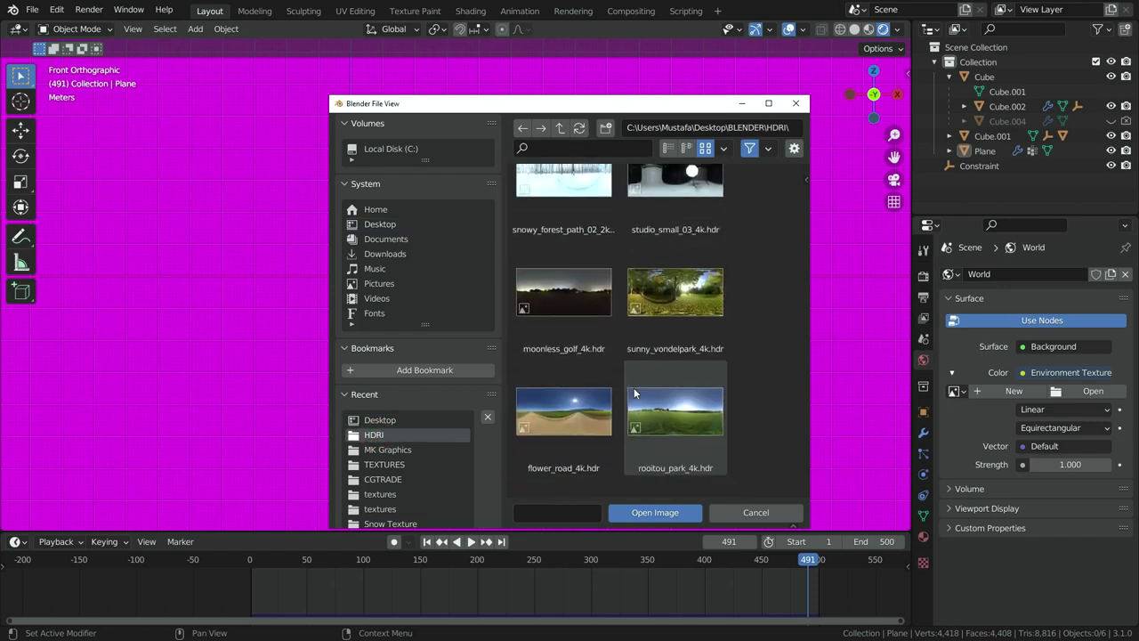
pyautogui.scroll(-2, 634, 389)
pyautogui.click(685, 345)
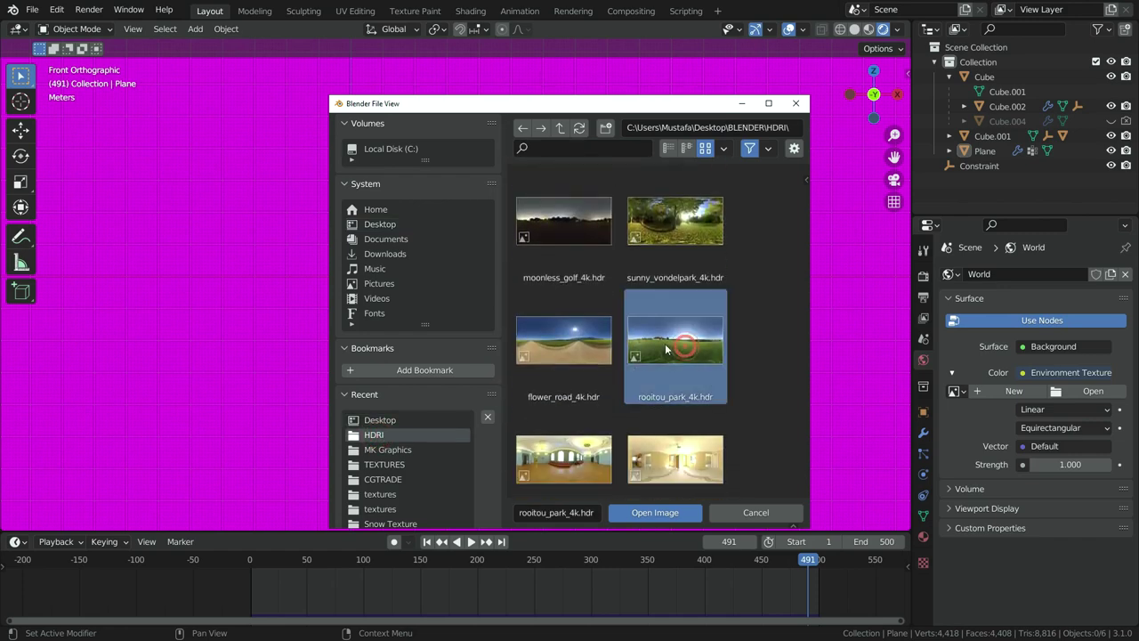
pyautogui.click(639, 512)
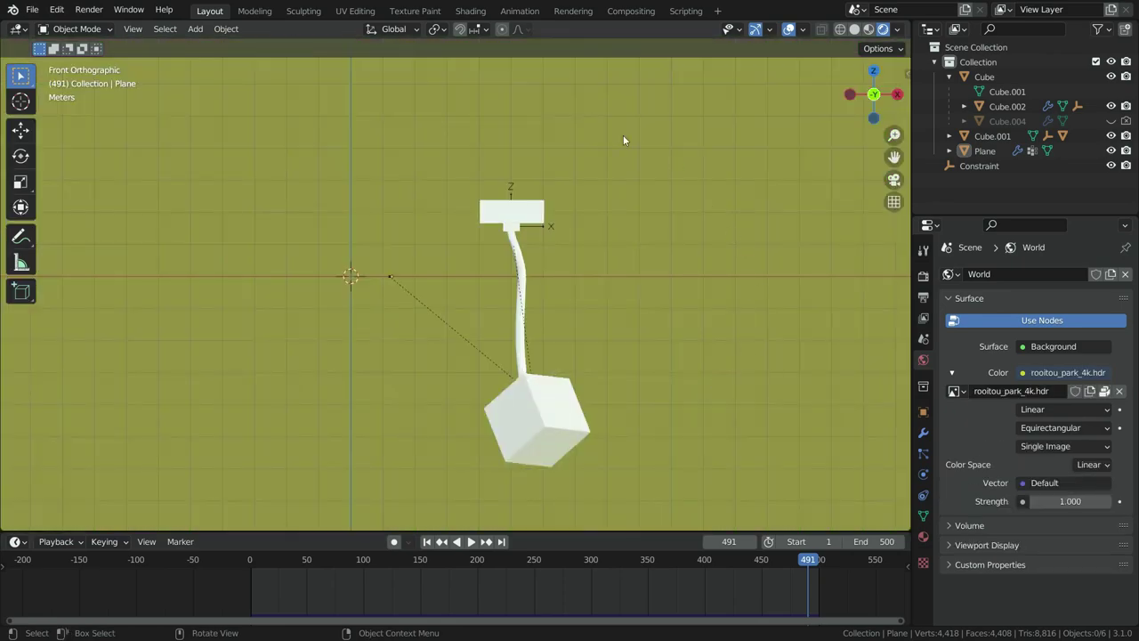
# Enlarge the timeline area, turn it into a Shader Editor without its sidebar, and create a new material for the cable.
pyautogui.moveTo(599, 323); pyautogui.dragTo(575, 279, button='middle')
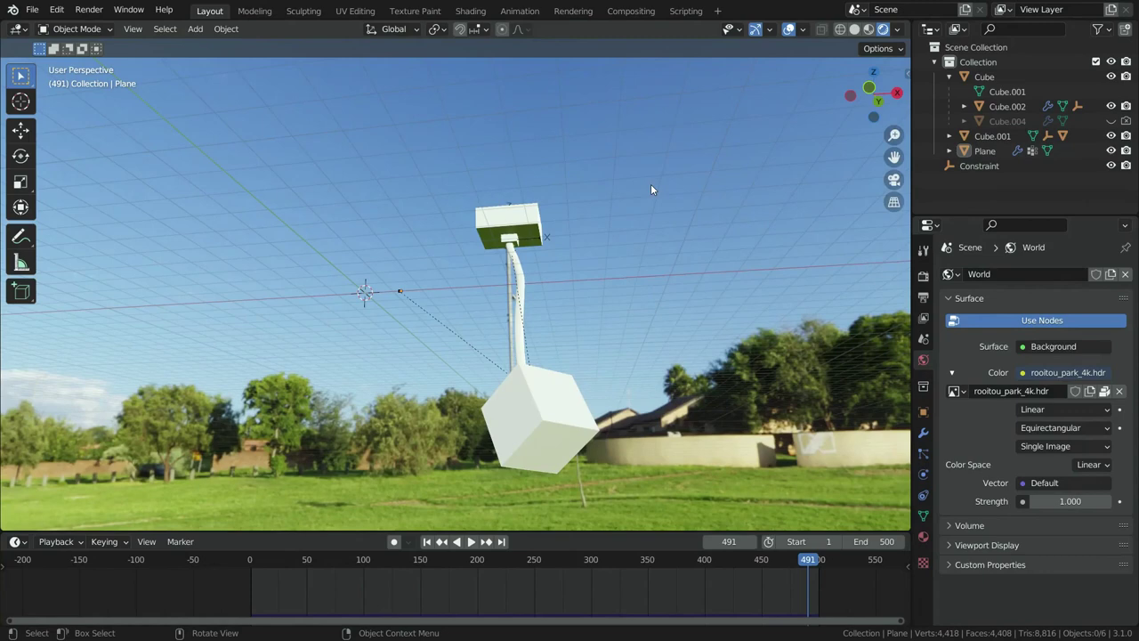
pyautogui.moveTo(535, 530); pyautogui.dragTo(535, 387)
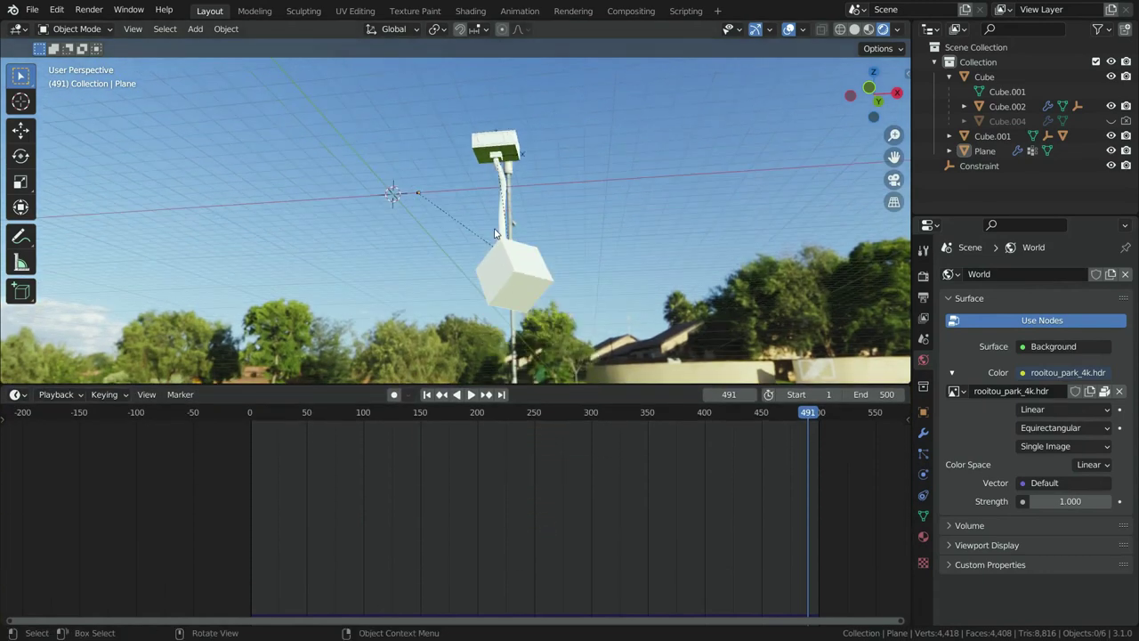
pyautogui.click(17, 394)
pyautogui.click(53, 529)
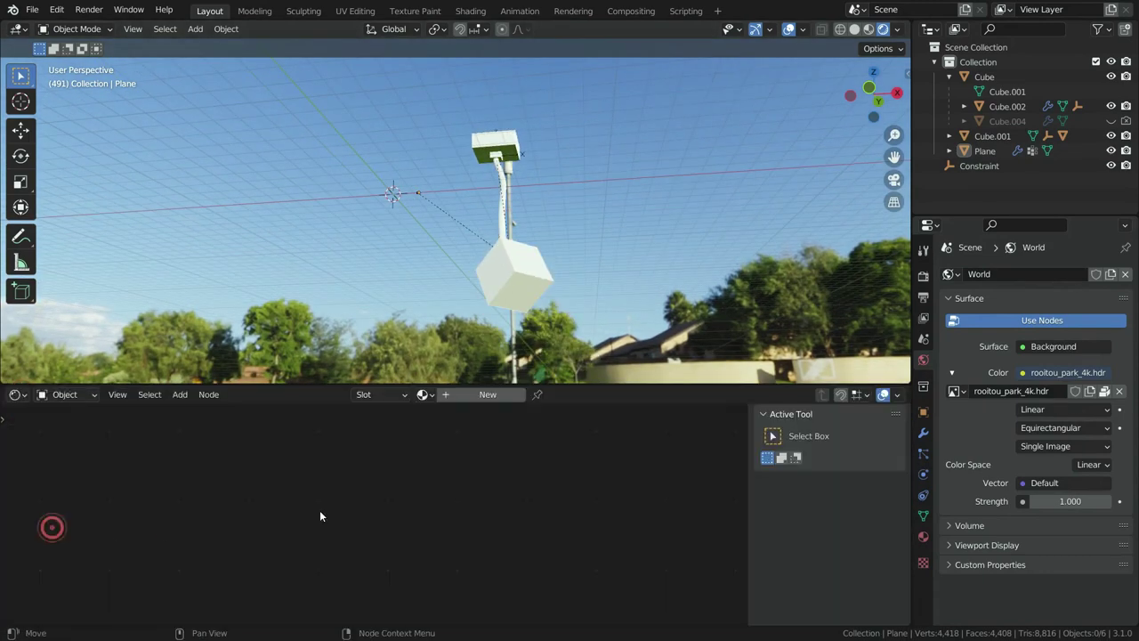
pyautogui.press('n')
pyautogui.click(463, 394)
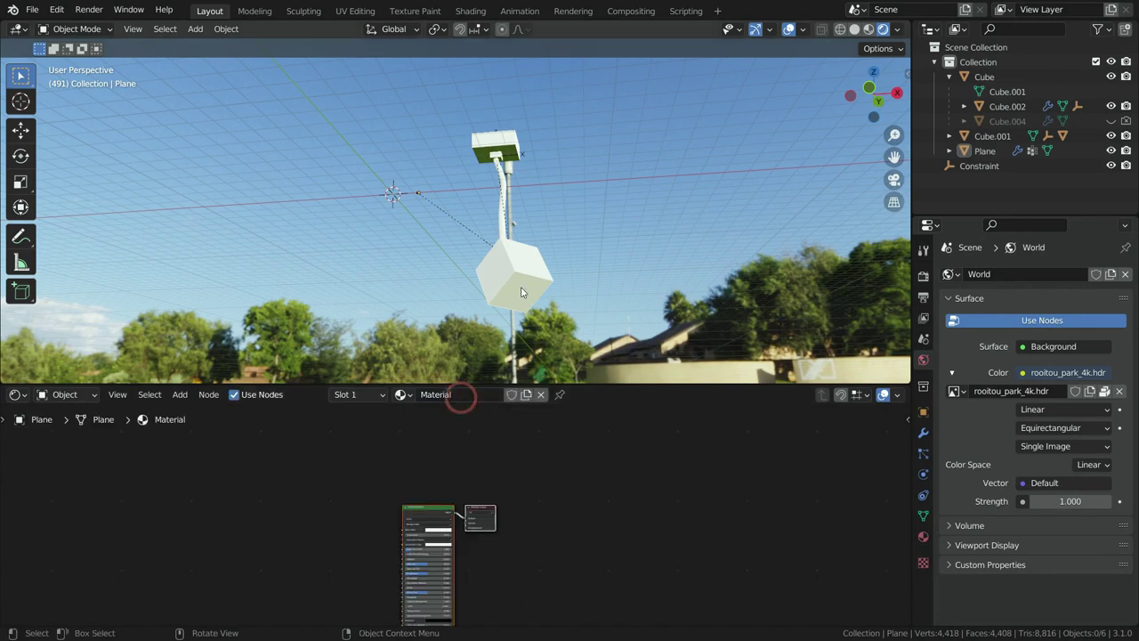
# Create a new material for the hanging cube and give it a bright, fully saturated orange-yellow base color.
pyautogui.click(514, 256)
pyautogui.click(488, 395)
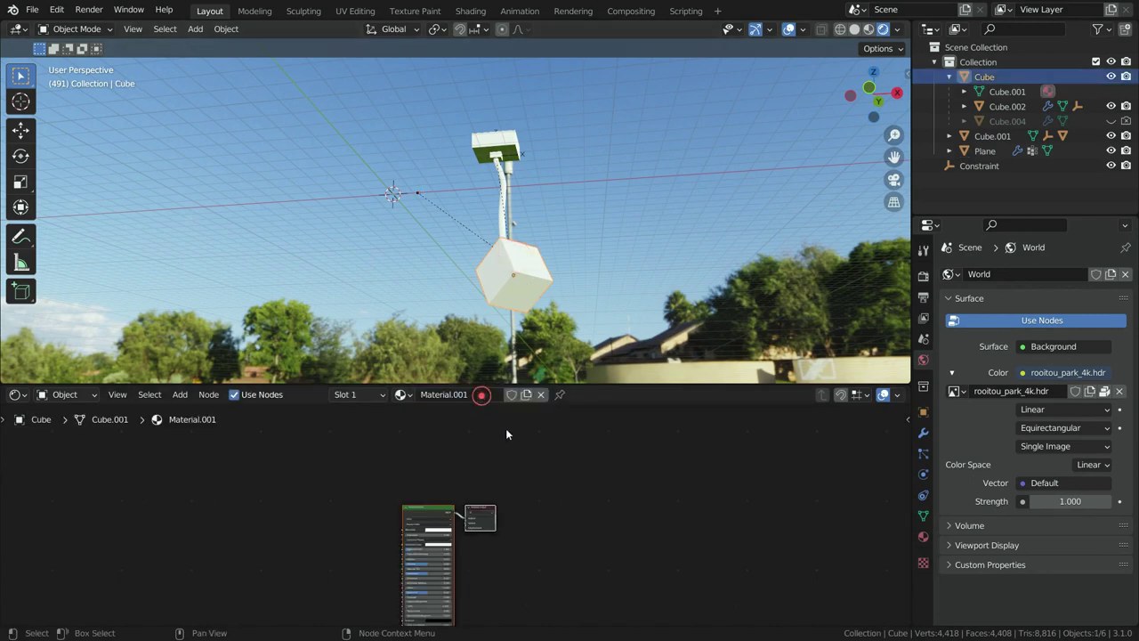
pyautogui.scroll(4, 438, 528)
pyautogui.scroll(2, 427, 447)
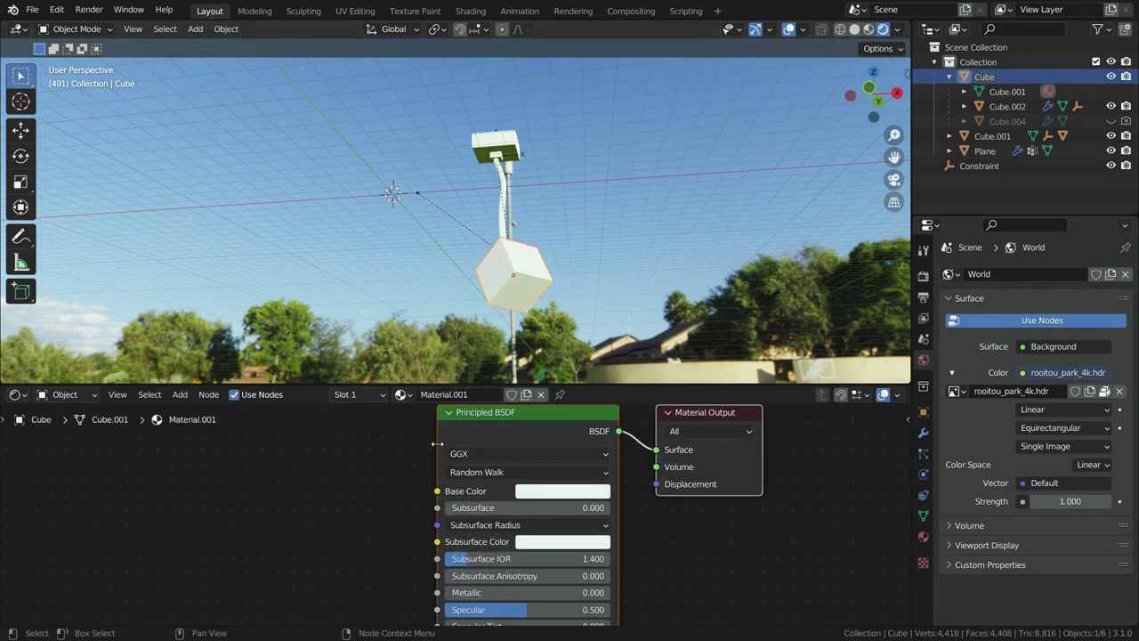
pyautogui.click(565, 490)
pyautogui.click(543, 374)
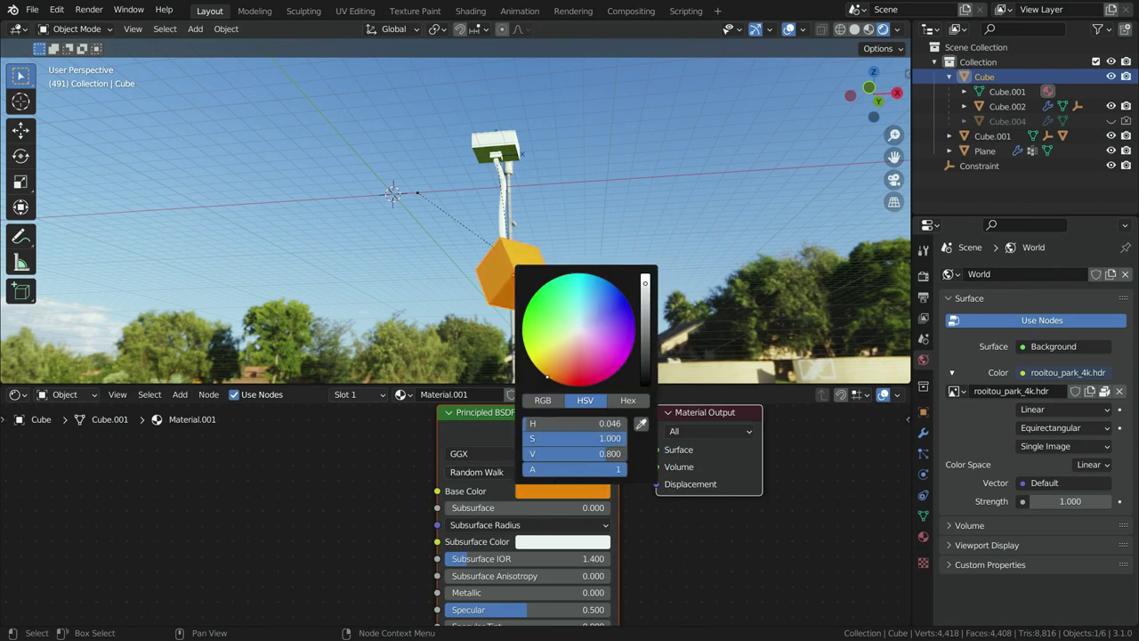
pyautogui.moveTo(644, 307); pyautogui.dragTo(645, 281)
# Lower the cube material's roughness to about 0.075 and raise its specular slightly.
pyautogui.scroll(-2, 485, 582)
pyautogui.scroll(5, 499, 524)
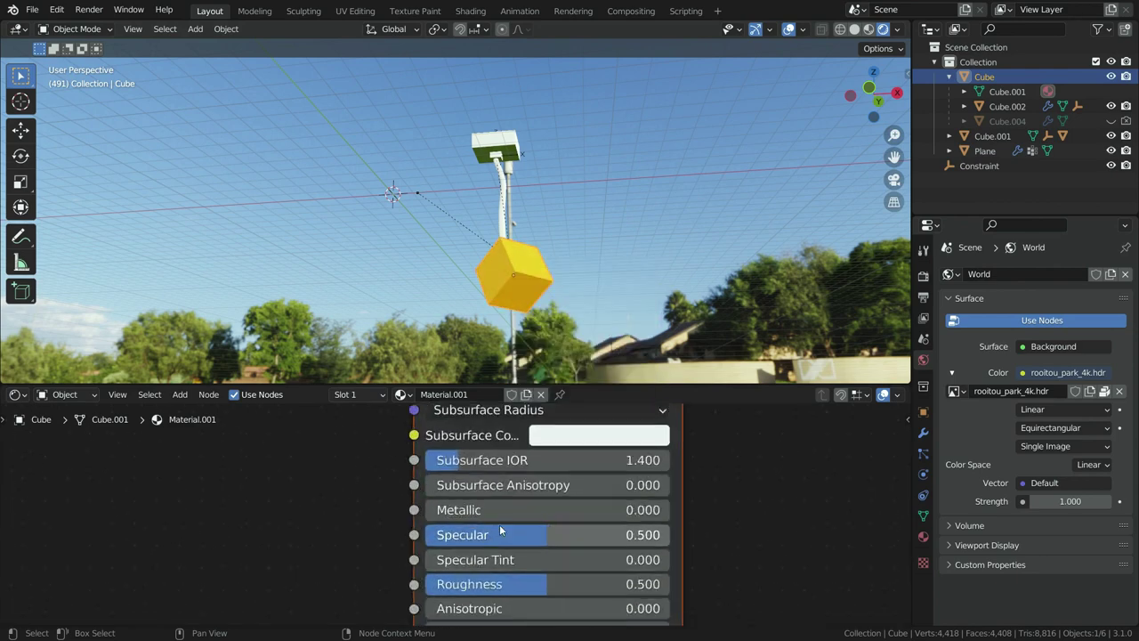
pyautogui.scroll(2, 507, 534)
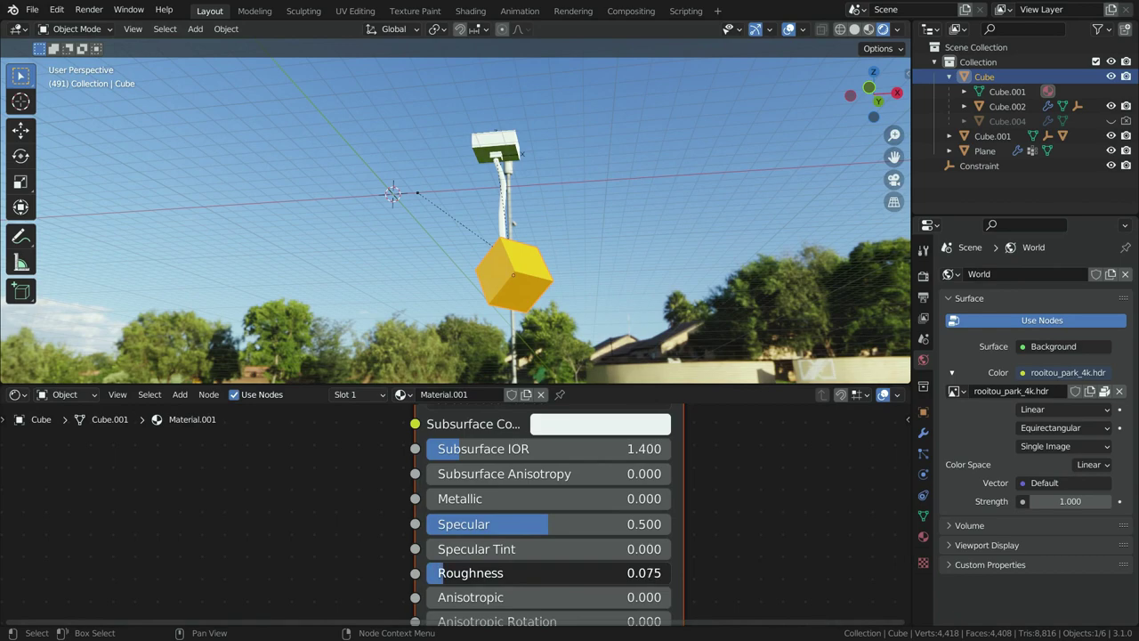
pyautogui.moveTo(498, 524); pyautogui.dragTo(521, 523)
# Set the base color of the cable's material to a saturated crimson red.
pyautogui.moveTo(514, 222)
pyautogui.mouseDown(button='middle')
pyautogui.moveTo(625, 294)
pyautogui.moveTo(493, 215)
pyautogui.mouseUp(button='middle')
pyautogui.click(454, 57)
pyautogui.scroll(-5, 507, 511)
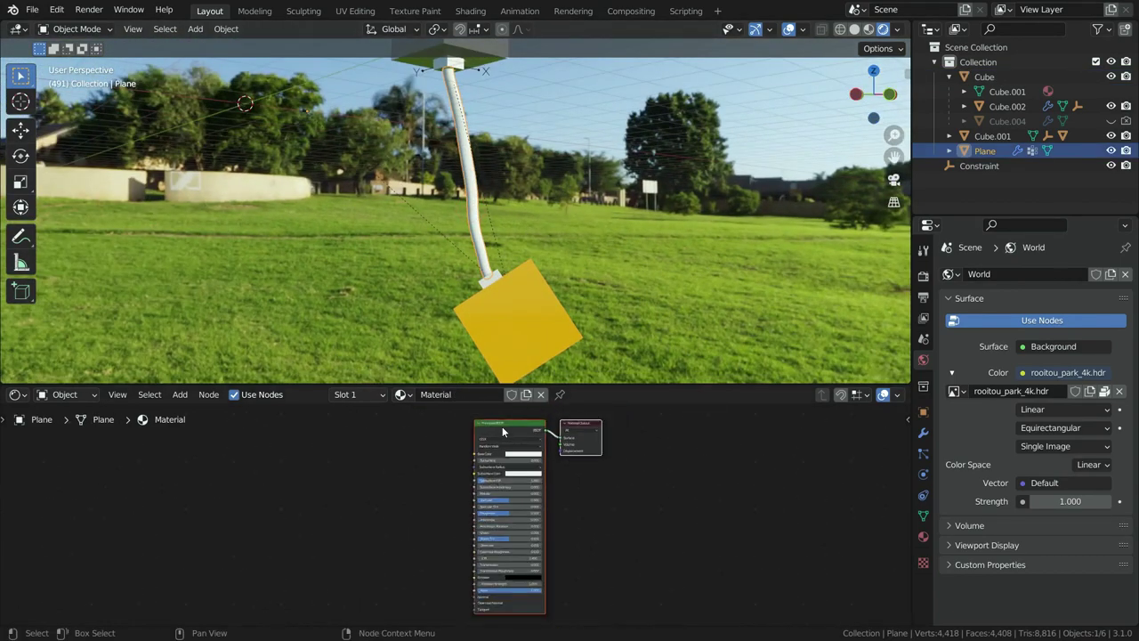
pyautogui.scroll(4, 502, 426)
pyautogui.click(550, 445)
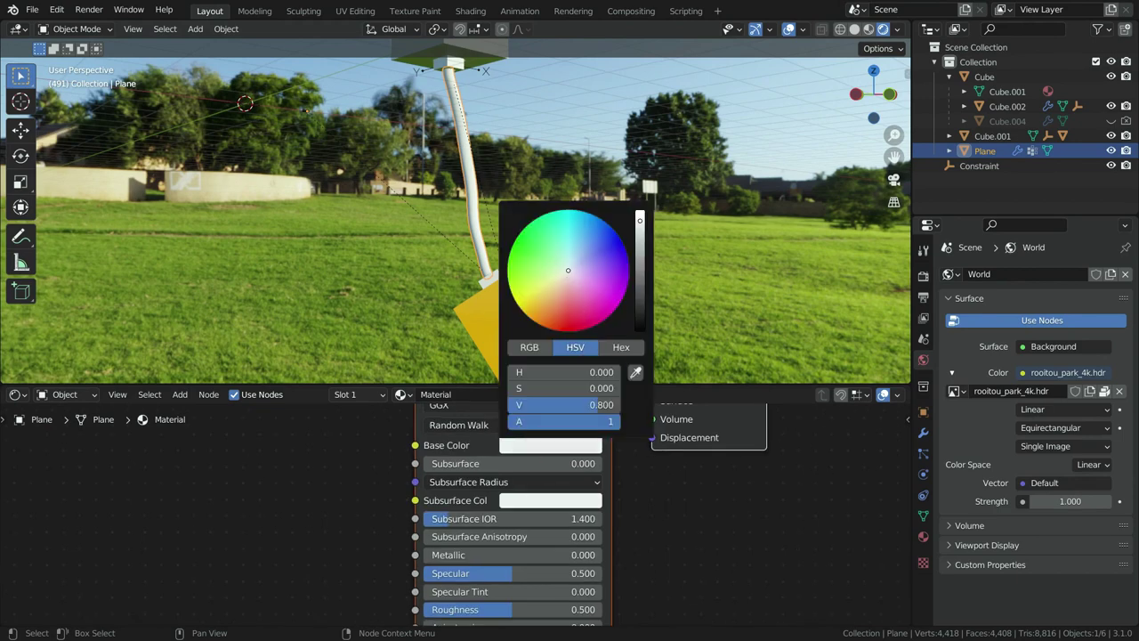
pyautogui.click(584, 322)
# Set the cable material's roughness to about 0.067 and its specular to about 0.616.
pyautogui.scroll(-1, 516, 534)
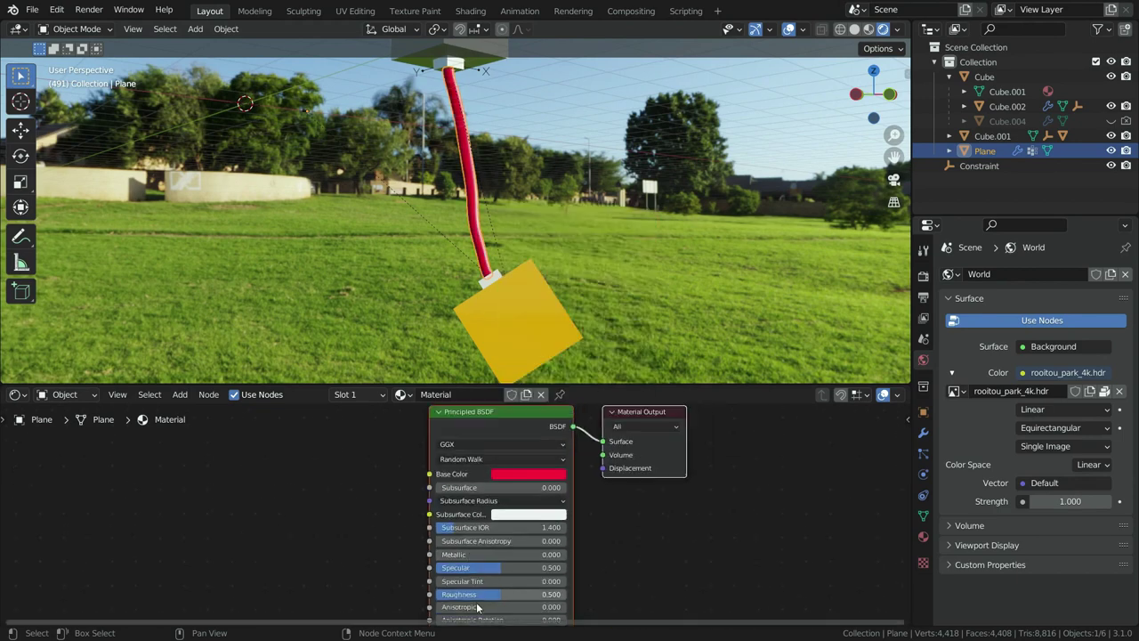
pyautogui.scroll(3, 499, 552)
pyautogui.moveTo(534, 577); pyautogui.dragTo(402, 577)
pyautogui.moveTo(508, 519); pyautogui.dragTo(540, 518)
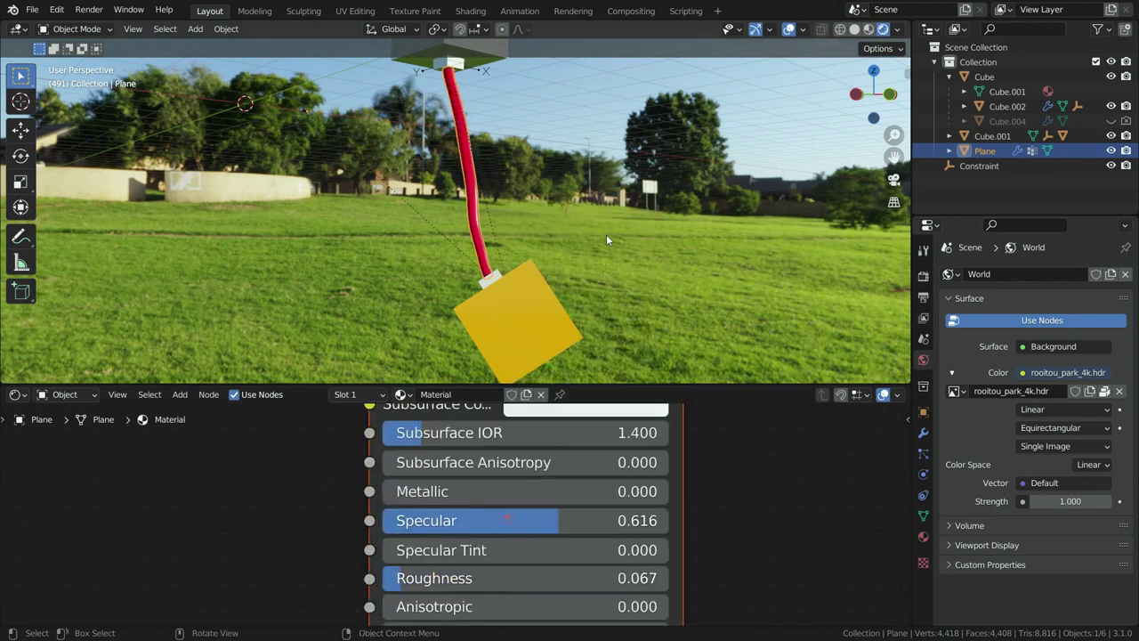
# Create a new material for the upper block and darken its base color to medium grey.
pyautogui.moveTo(606, 234); pyautogui.dragTo(539, 210, button='middle')
pyautogui.click(507, 84)
pyautogui.scroll(-2, 552, 516)
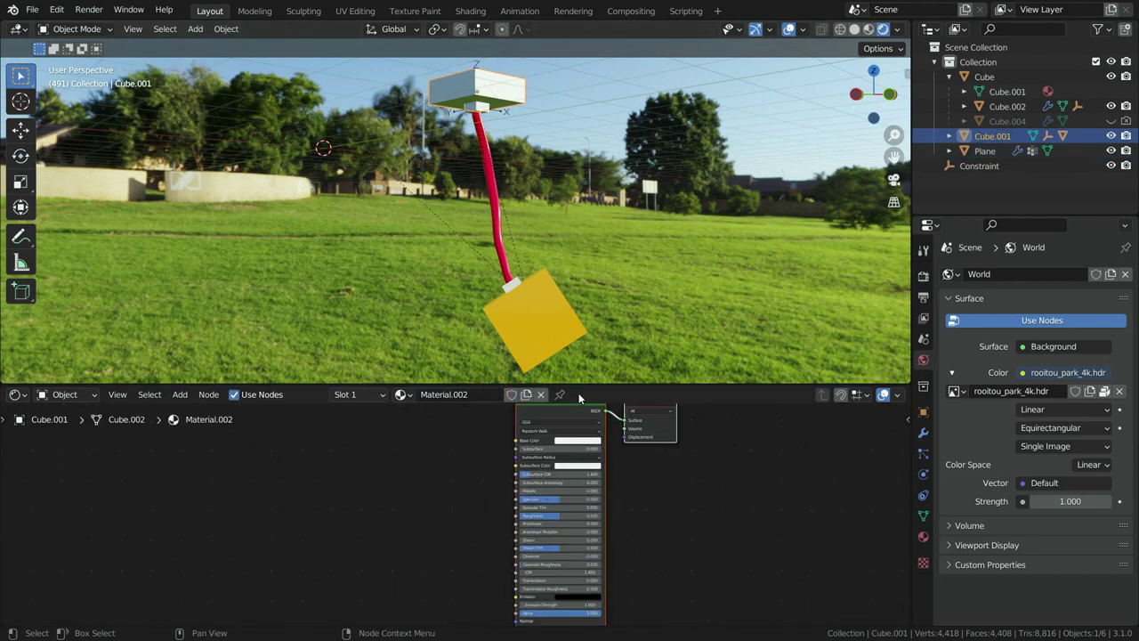
pyautogui.scroll(3, 551, 516)
pyautogui.click(583, 438)
pyautogui.moveTo(703, 134); pyautogui.dragTo(705, 198)
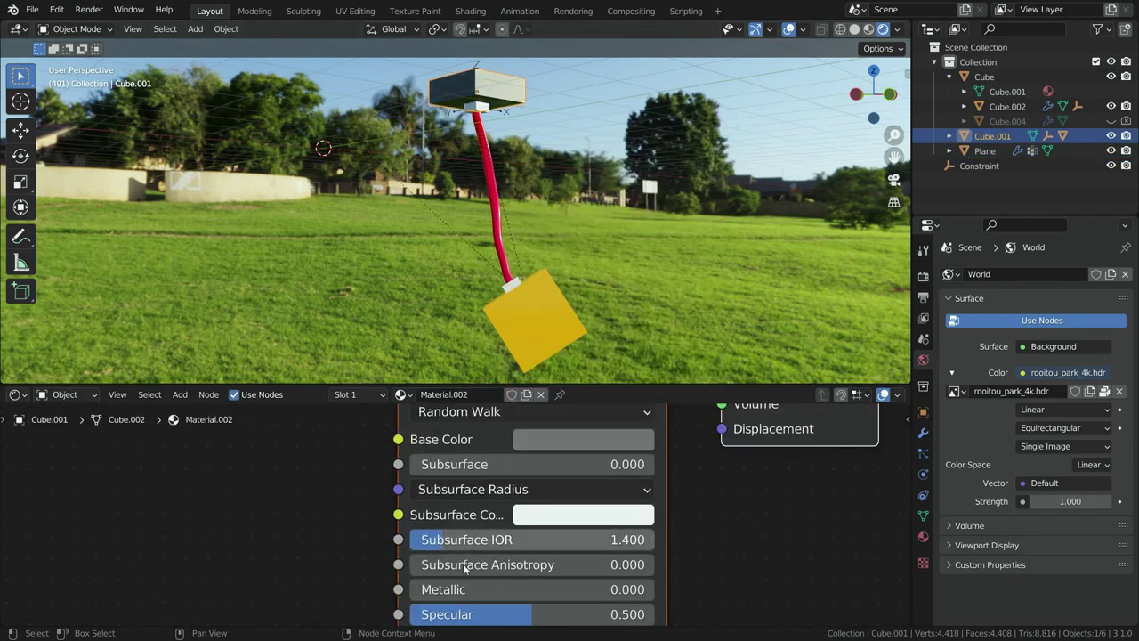
# Set the upper block material's metallic to 1.000 and its roughness to about 0.140.
pyautogui.moveTo(498, 589); pyautogui.dragTo(641, 576)
pyautogui.keyDown('shift'); pyautogui.scroll(-3, 639, 571); pyautogui.keyUp('shift')
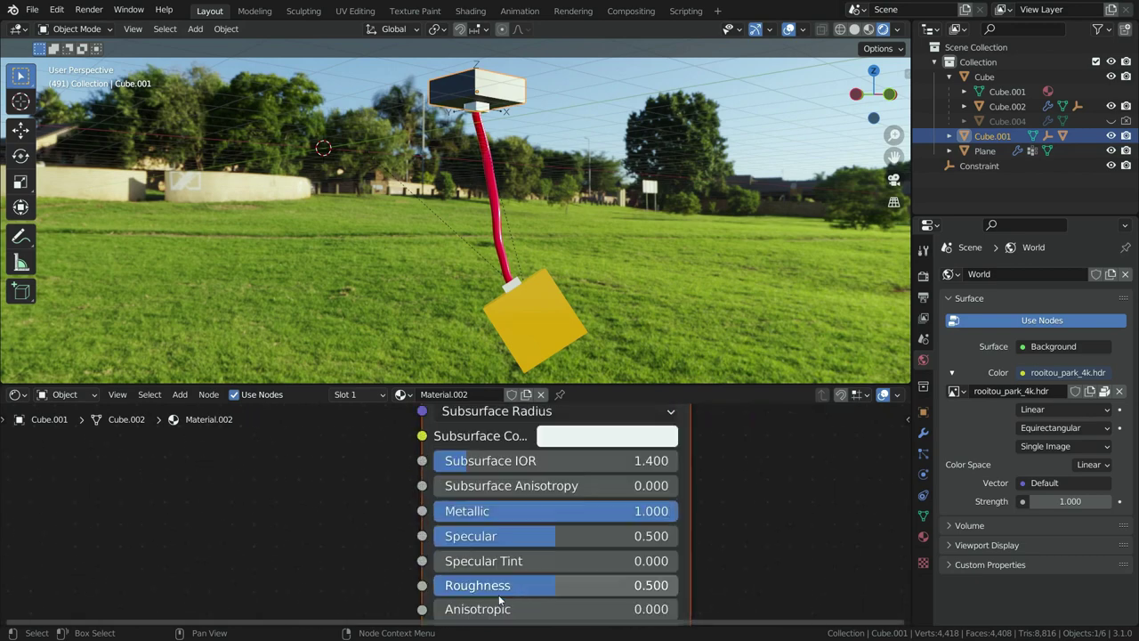
pyautogui.scroll(2, 512, 569)
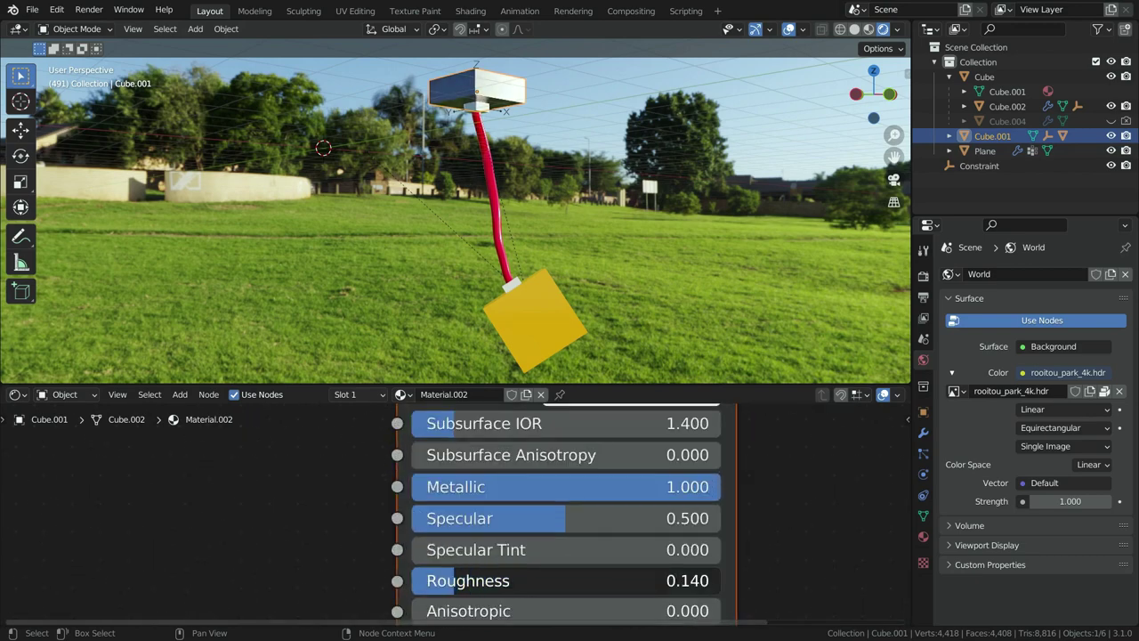
# Assign the existing Material.002 to the small connector beneath the upper block.
pyautogui.scroll(4, 472, 97)
pyautogui.click(469, 111)
pyautogui.click(430, 395)
pyautogui.click(469, 443)
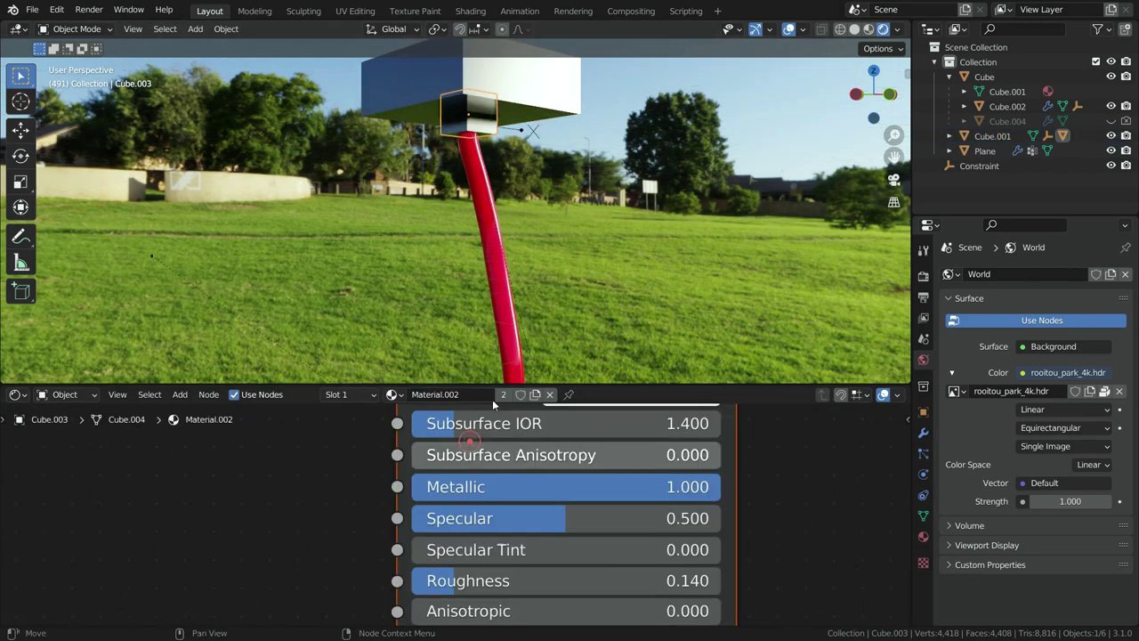
# Assign Material.002 to the small connector on top of the hanging cube.
pyautogui.scroll(-3, 499, 232)
pyautogui.scroll(4, 539, 293)
pyautogui.click(539, 261)
pyautogui.click(429, 395)
pyautogui.click(469, 433)
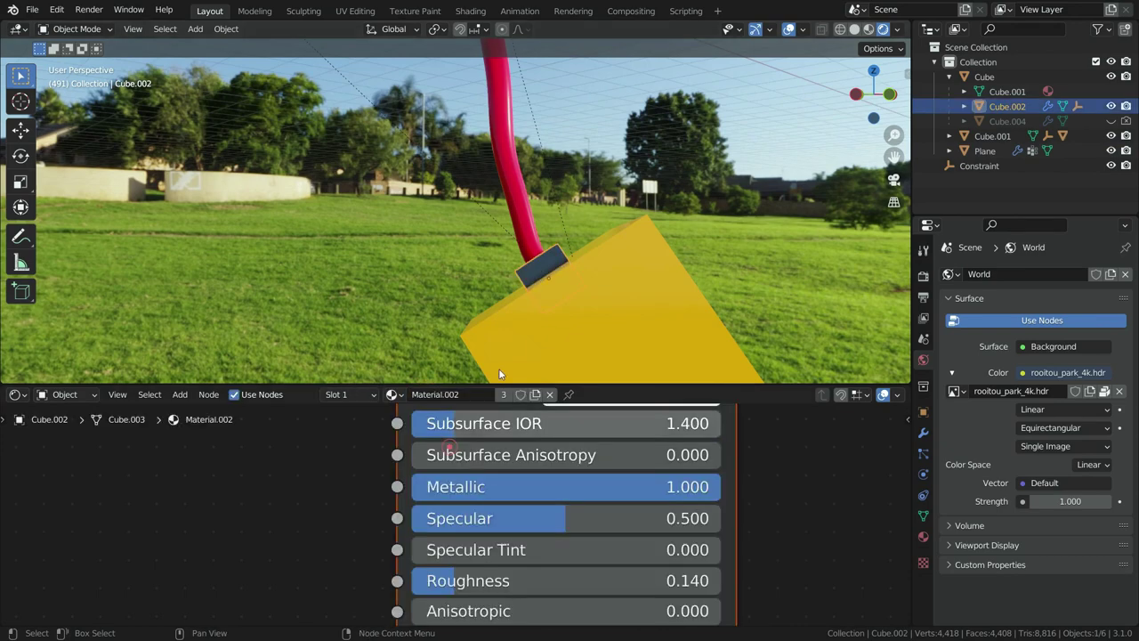
# Show the World shader nodes and add Texture Coordinate and Mapping nodes to the rooitou_park_4k.hdr environment texture.
pyautogui.scroll(-5, 543, 285)
pyautogui.moveTo(557, 249); pyautogui.dragTo(213, 236, button='middle')
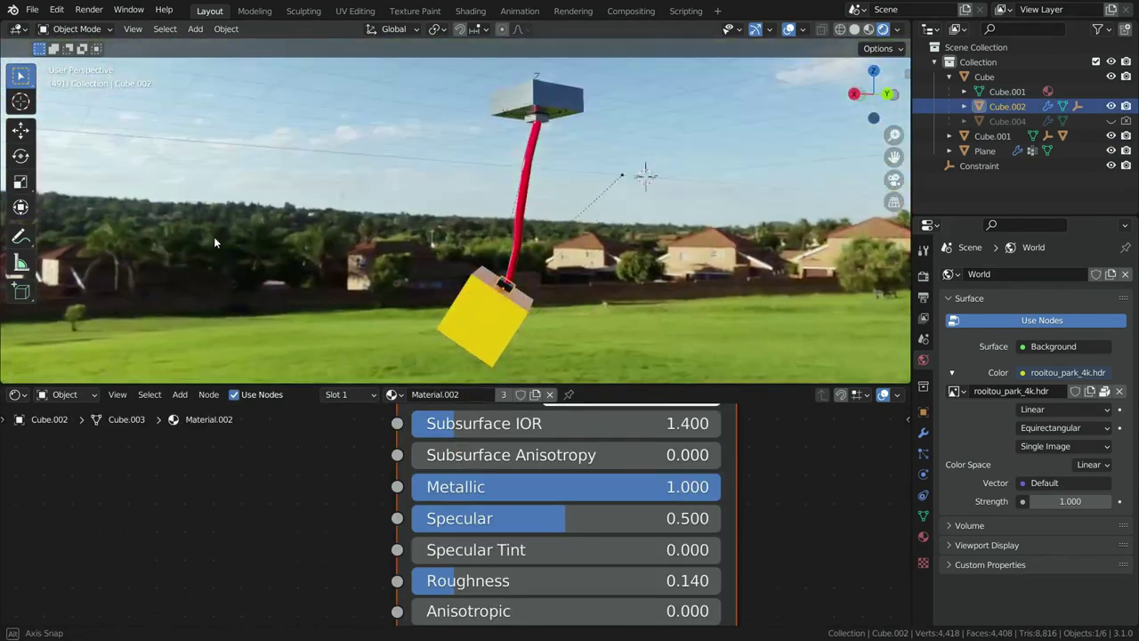
pyautogui.click(589, 211)
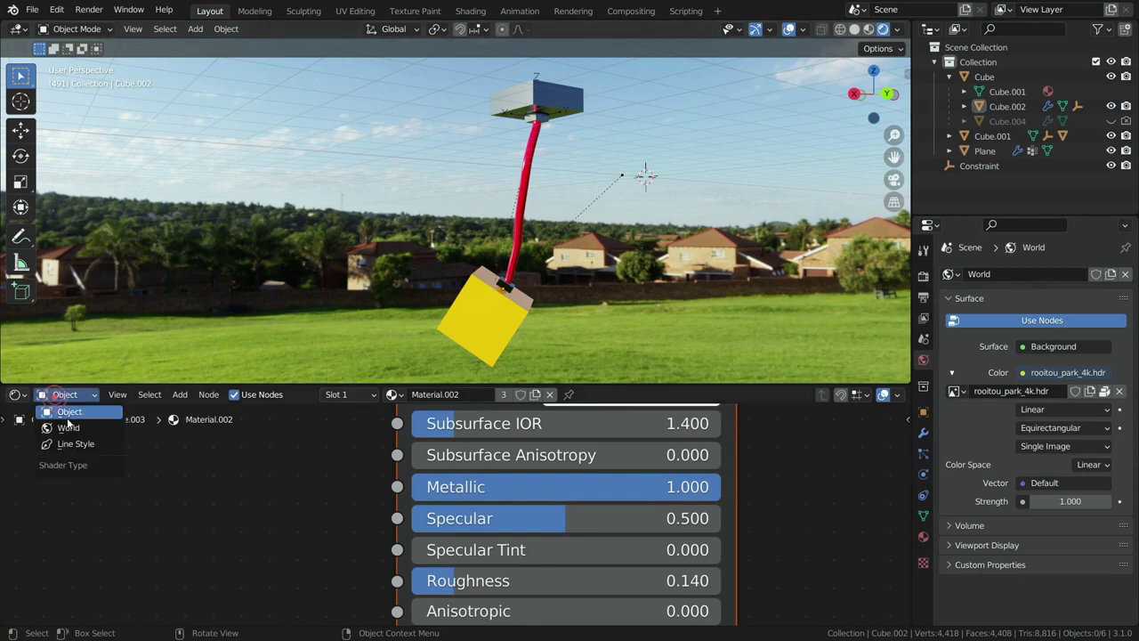
pyautogui.click(68, 427)
pyautogui.press('Home')
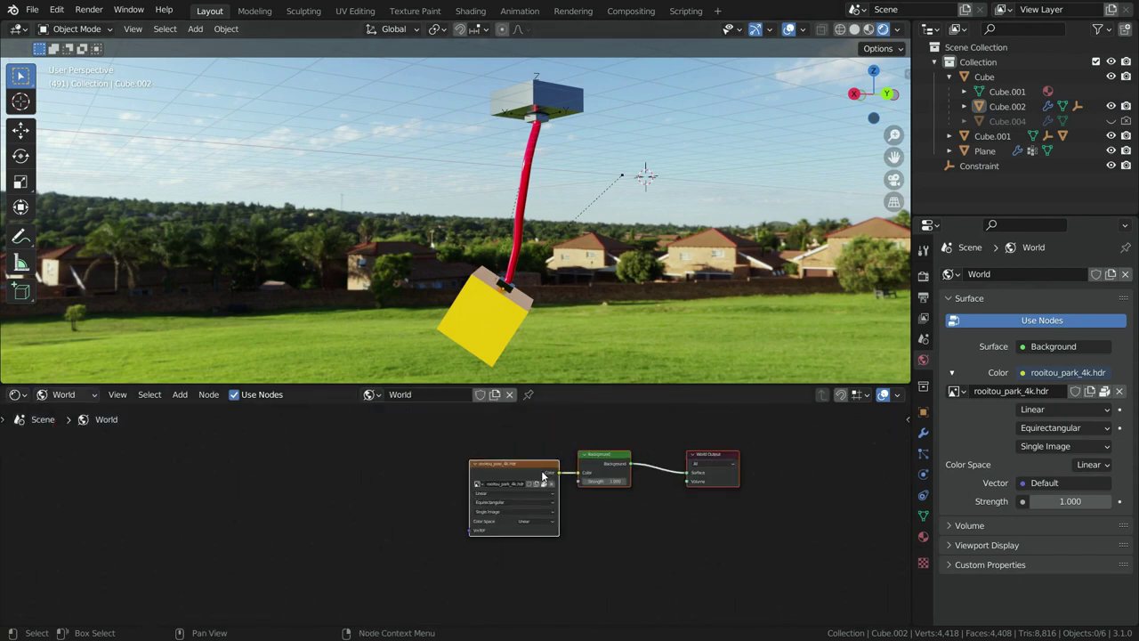
pyautogui.scroll(1, 540, 472)
pyautogui.scroll(2, 494, 461)
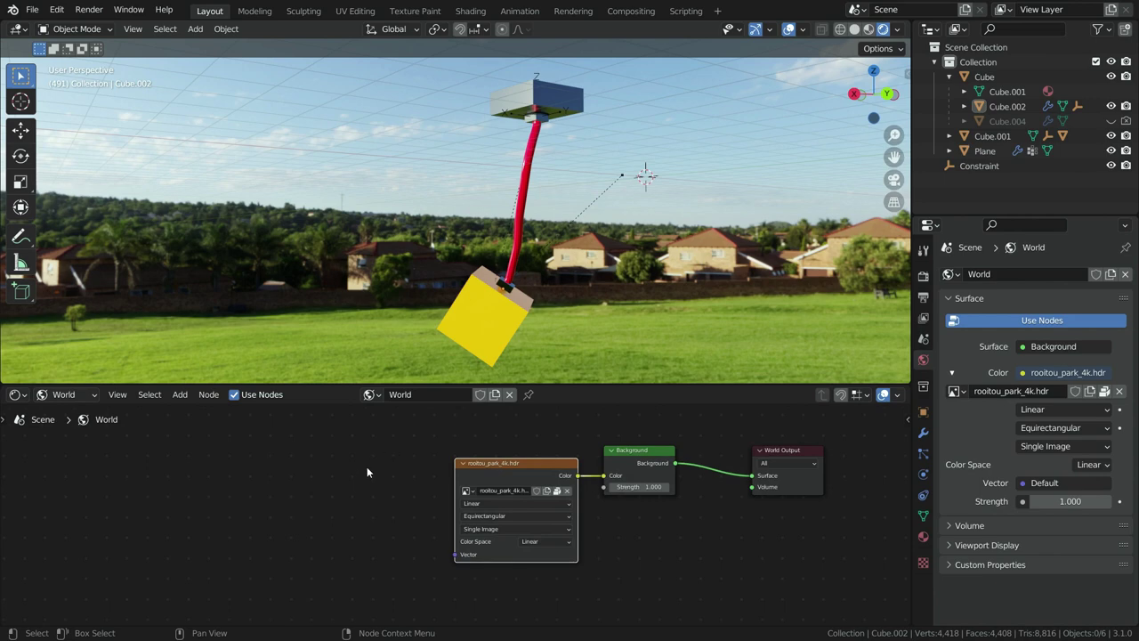
pyautogui.hotkey('ctrl', 't')
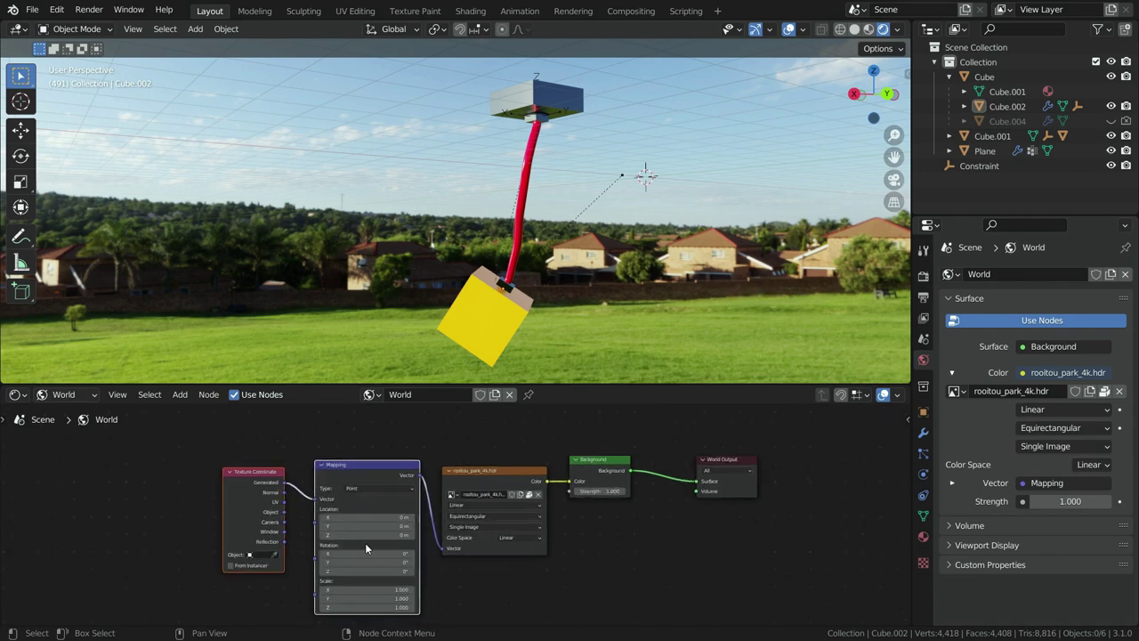
# Look up the Node Wrangler add-on in the preferences to check whether it is enabled.
pyautogui.scroll(1, 365, 543)
pyautogui.click(59, 11)
pyautogui.click(98, 220)
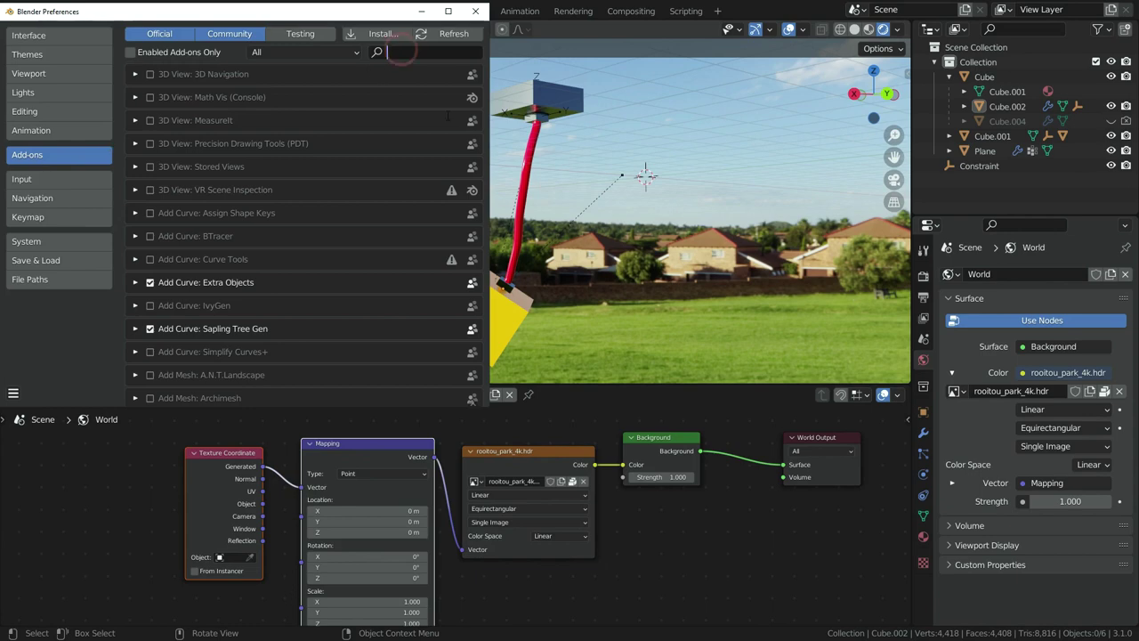
pyautogui.write('node wra')
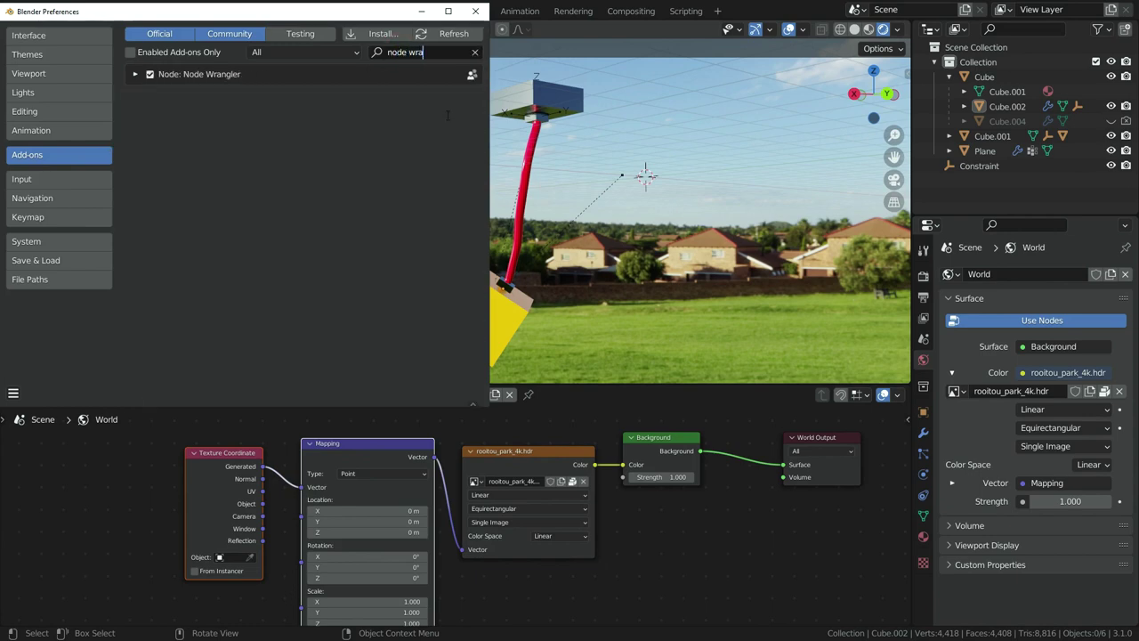
pyautogui.click(476, 11)
# Set the Mapping node's X rotation to -22.5° to tilt the HDRI so that sky fills the background.
pyautogui.scroll(-1, 355, 559)
pyautogui.scroll(3, 367, 514)
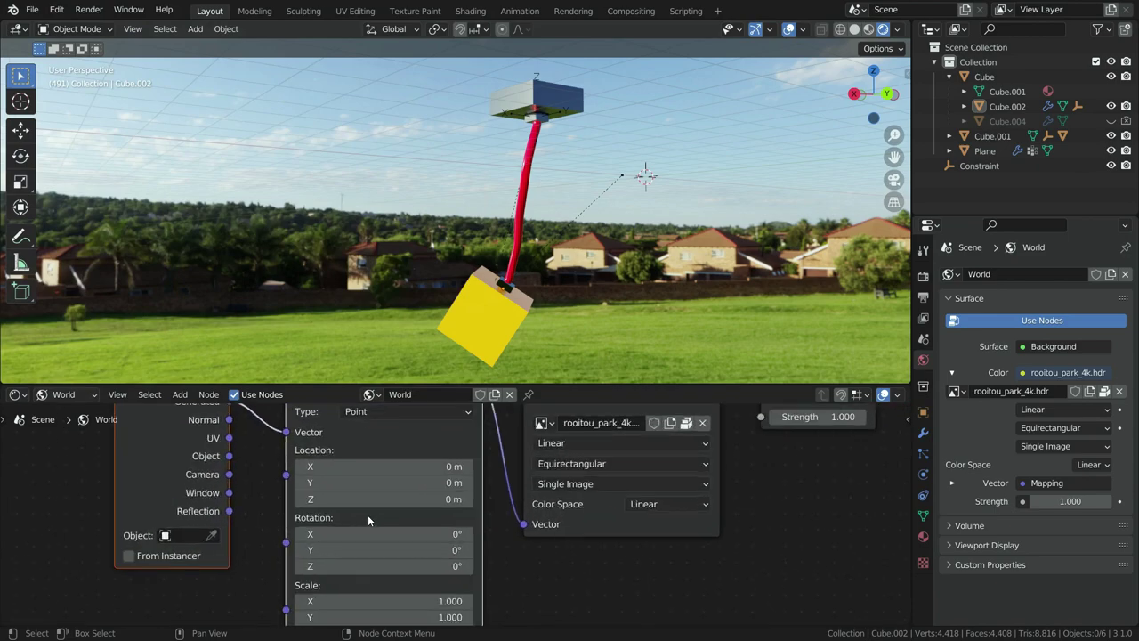
pyautogui.scroll(1, 367, 534)
pyautogui.moveTo(369, 534); pyautogui.dragTo(325, 534)
pyautogui.moveTo(516, 294); pyautogui.dragTo(642, 230, button='middle')
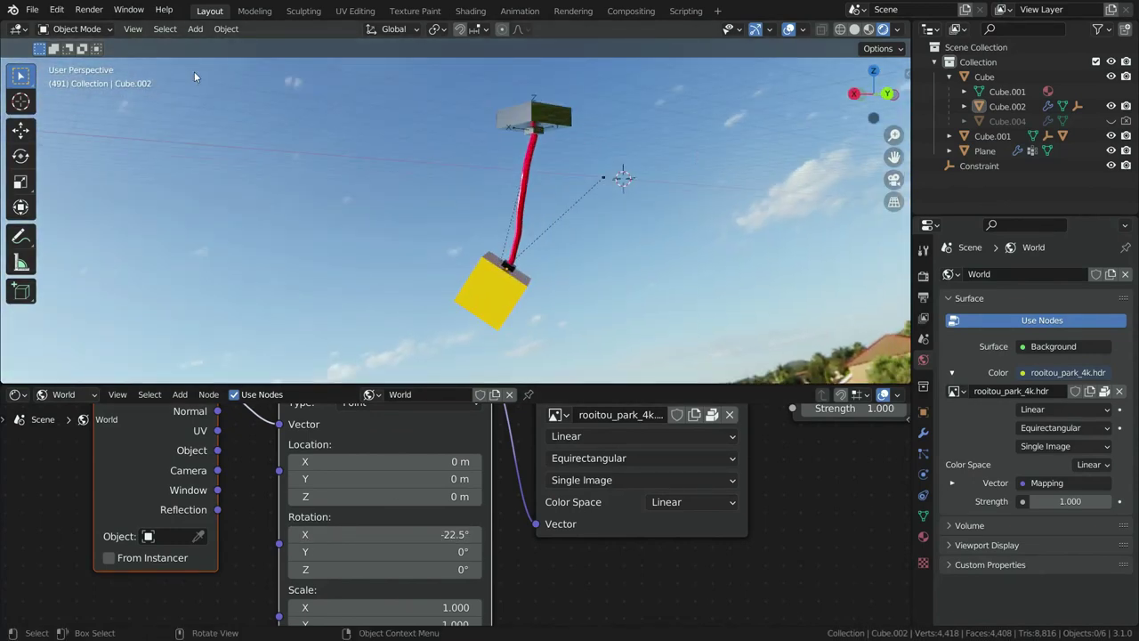
# Add a camera, align it to the current view, and shift it so the blocks sit closer to the frame's center.
pyautogui.click(195, 29)
pyautogui.click(259, 271)
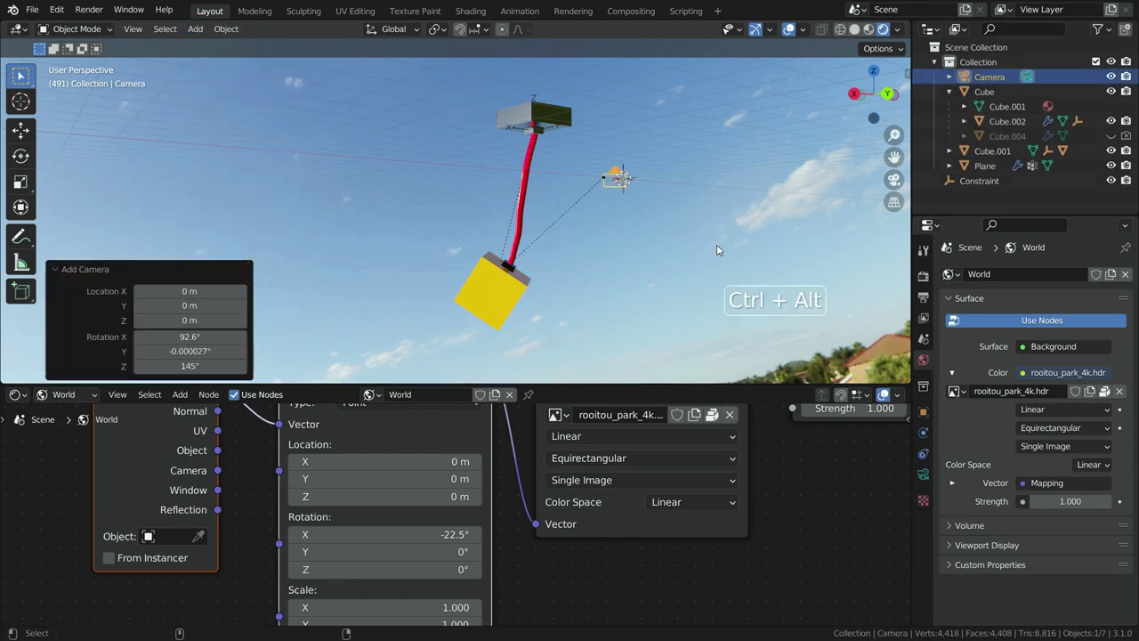
pyautogui.press('ctrl+alt+KP_0')
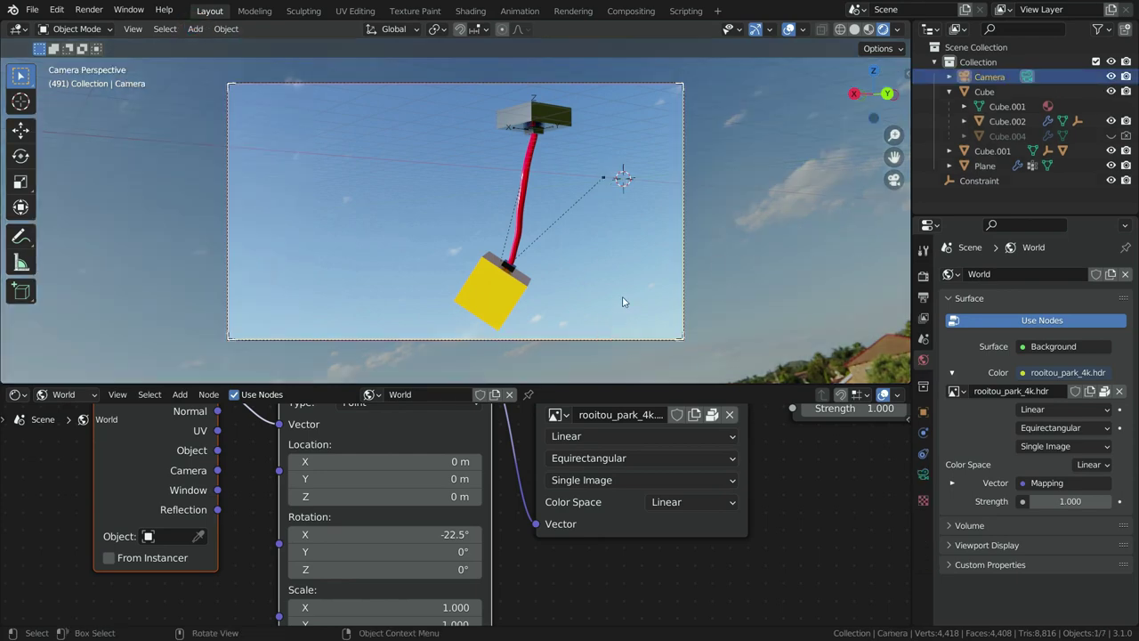
pyautogui.press('g')
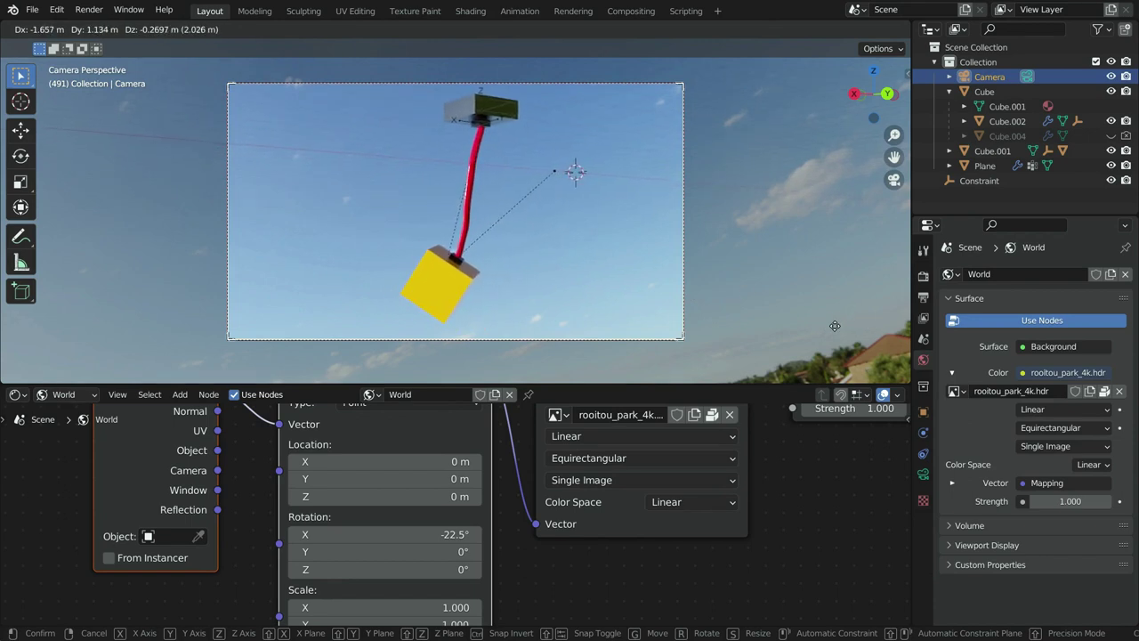
pyautogui.click(802, 300)
# Play the animation from the first frame and step back to frame 53 to check the camera framing.
pyautogui.hotkey('shift', 'Left')
pyautogui.press('space')
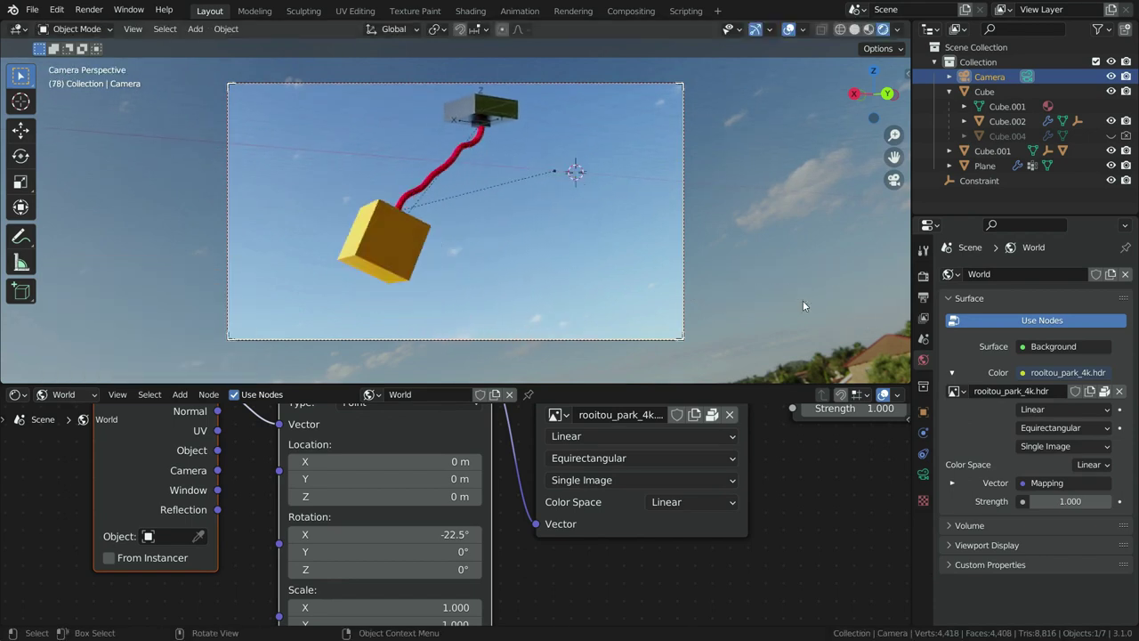
pyautogui.press('Left')
pyautogui.press('Left')
pyautogui.press('Left')
pyautogui.press('Left')
pyautogui.press('Left')
pyautogui.press('Left')
pyautogui.press('Left')
pyautogui.press('Left')
pyautogui.press('Left')
pyautogui.press('Left')
pyautogui.press('Left')
pyautogui.press('Left')
pyautogui.press('Left')
pyautogui.press('Left')
# Move the camera back about 4.15 m along its viewing axis, shift it to frame the swinging cube, and return to frame 1.
pyautogui.press('g')
pyautogui.press('z')
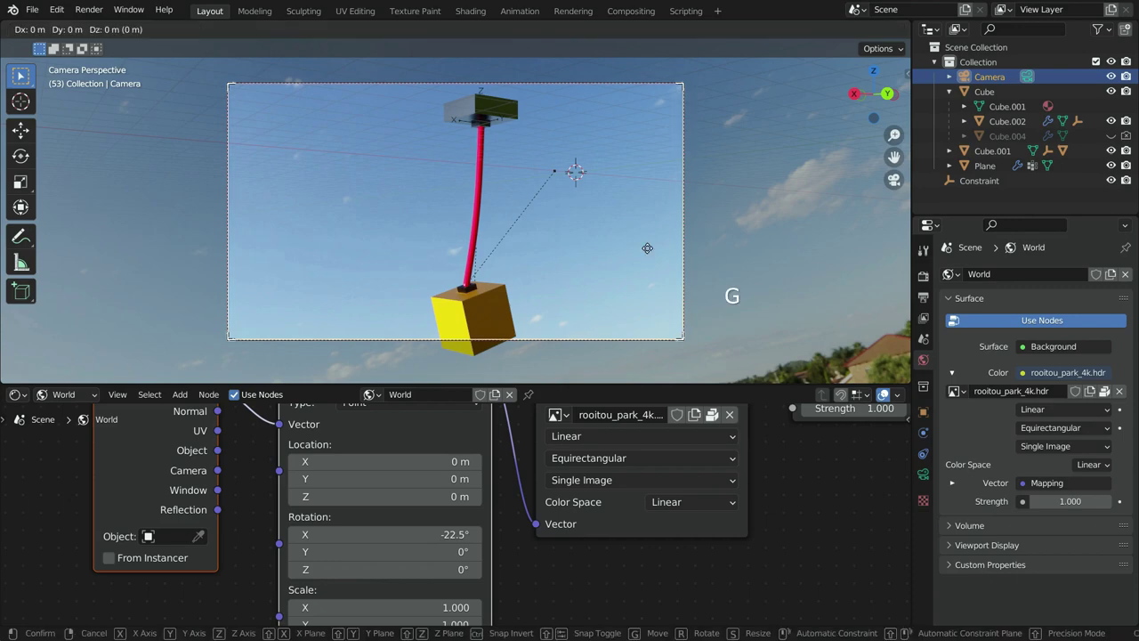
pyautogui.click(565, 275)
pyautogui.press('g')
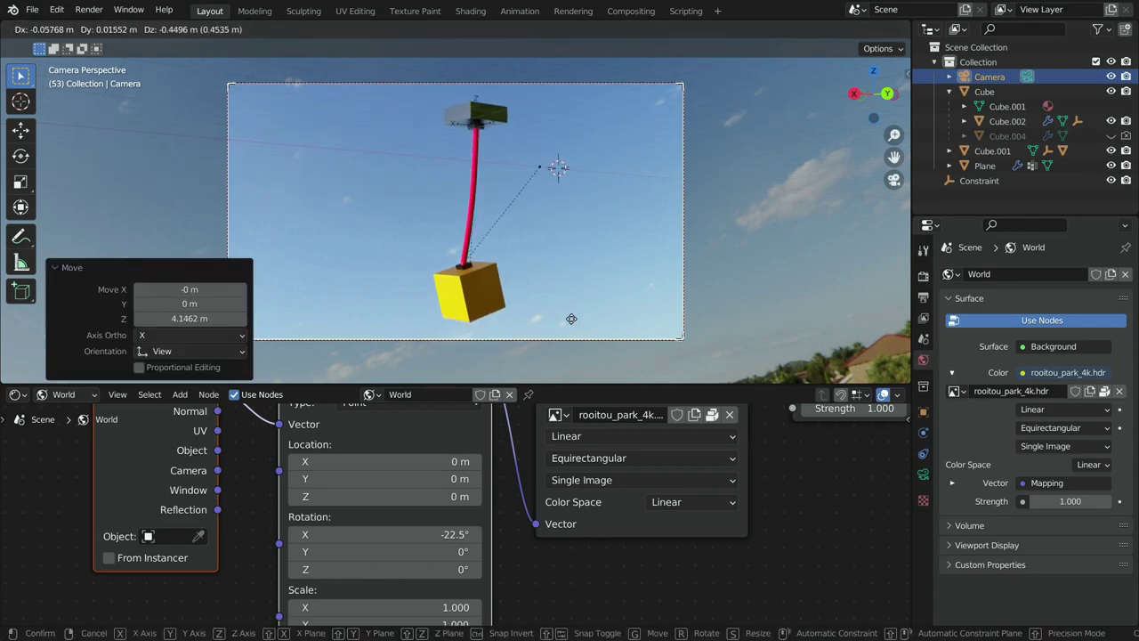
pyautogui.click(616, 252)
pyautogui.hotkey('shift', 'Left')
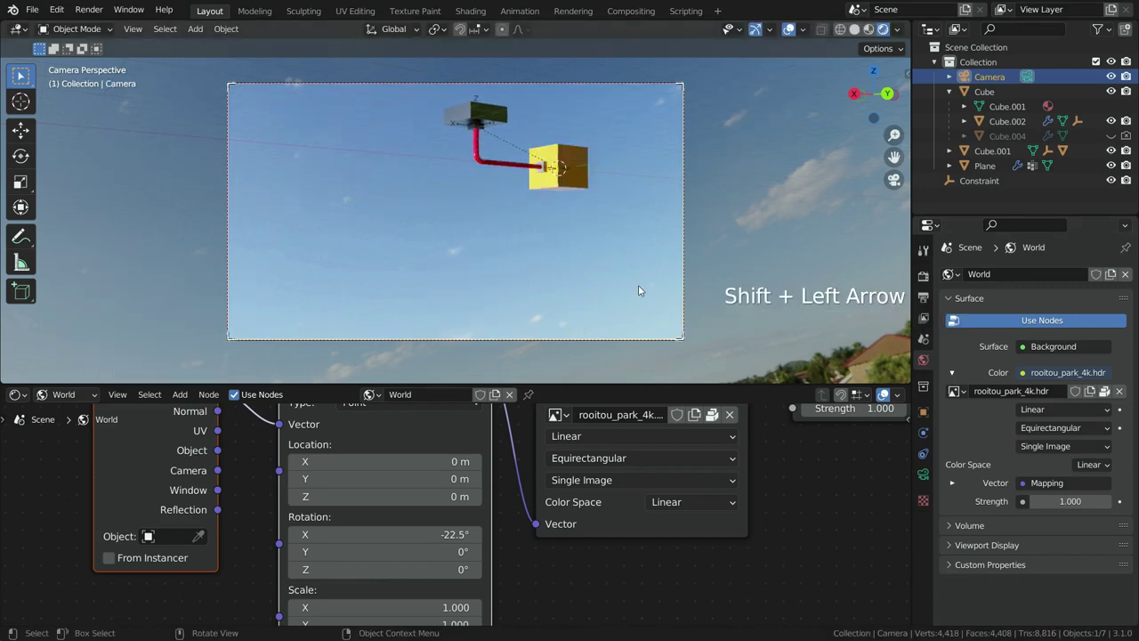
# Play the animation from the first frame to check the camera framing, stop it, and review the Eevee render settings.
pyautogui.press('space')
pyautogui.press('space')
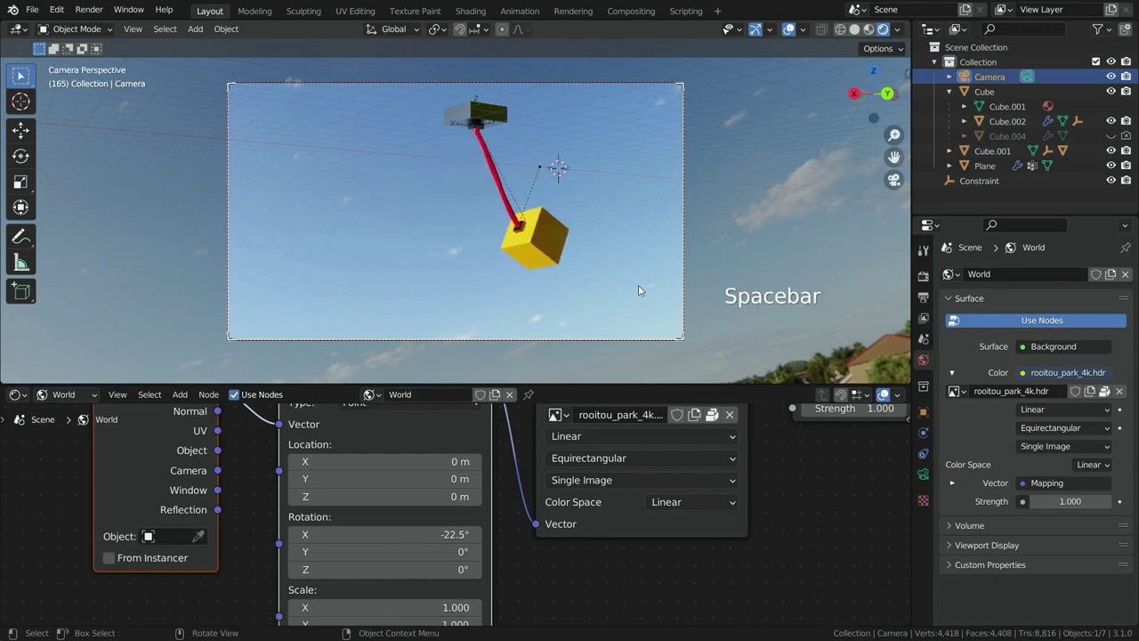
pyautogui.click(924, 276)
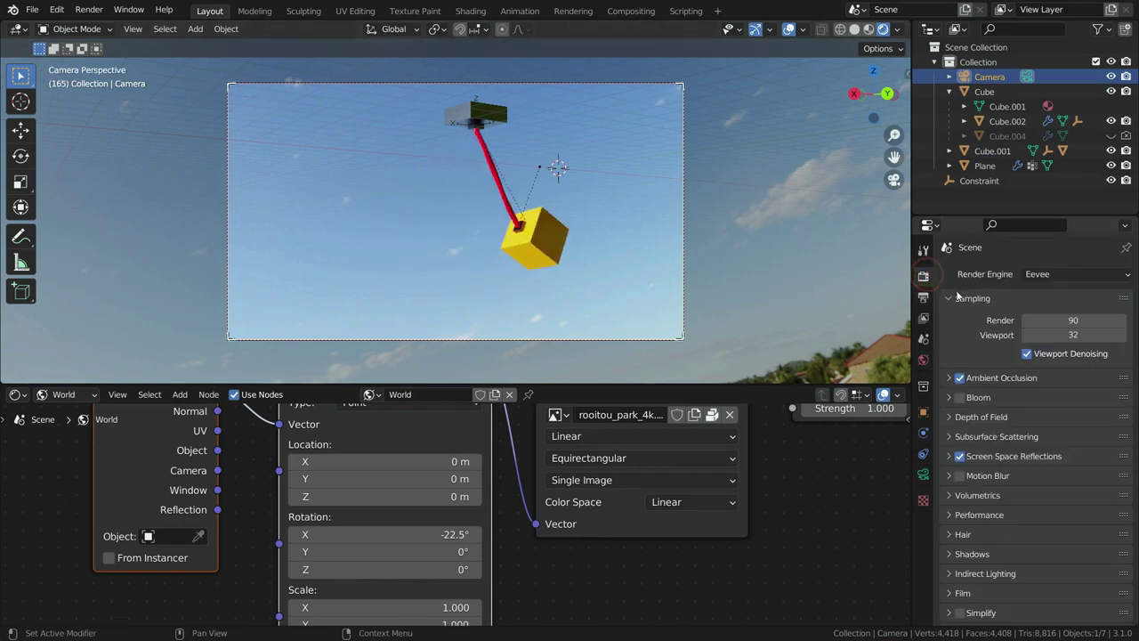
# Set the render output location to the Desktop folder.
pyautogui.click(923, 297)
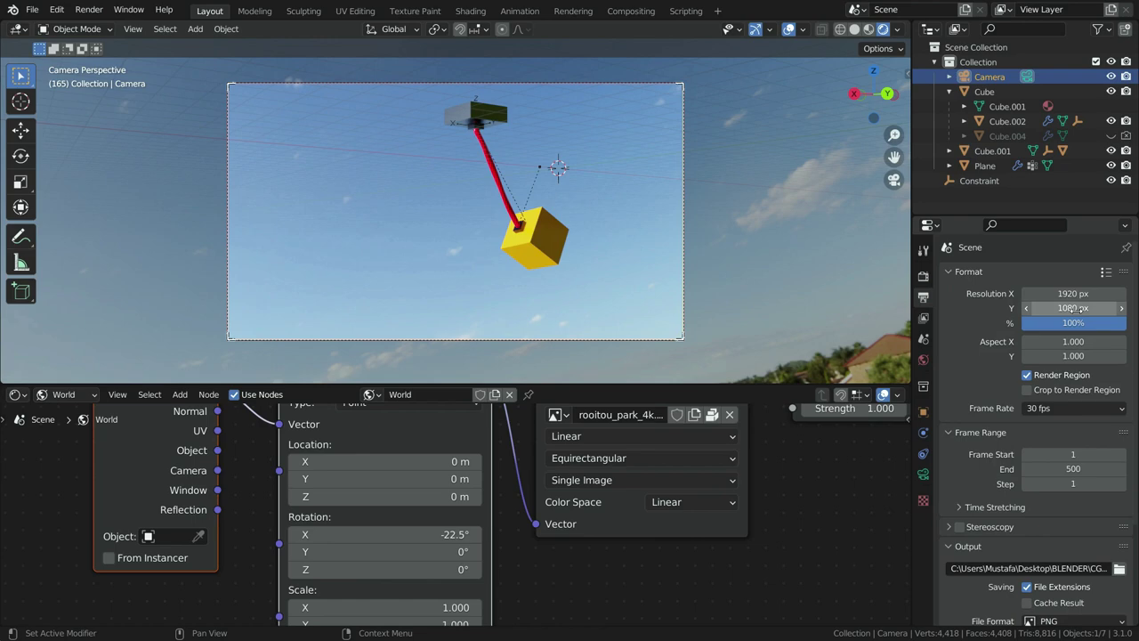
pyautogui.scroll(-5, 1072, 356)
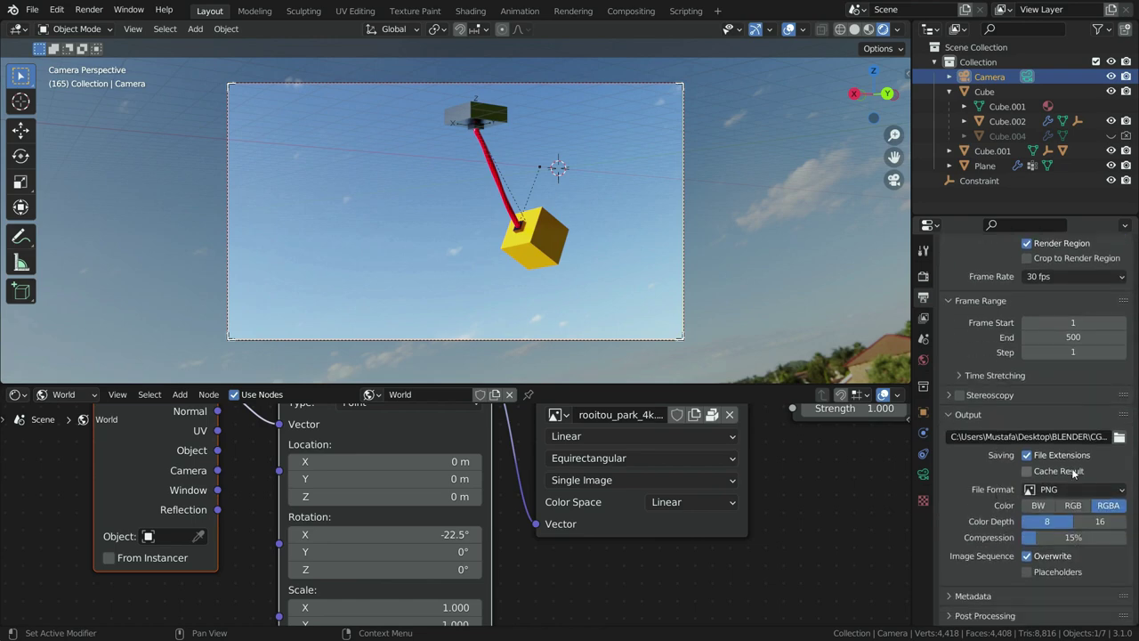
pyautogui.click(1118, 437)
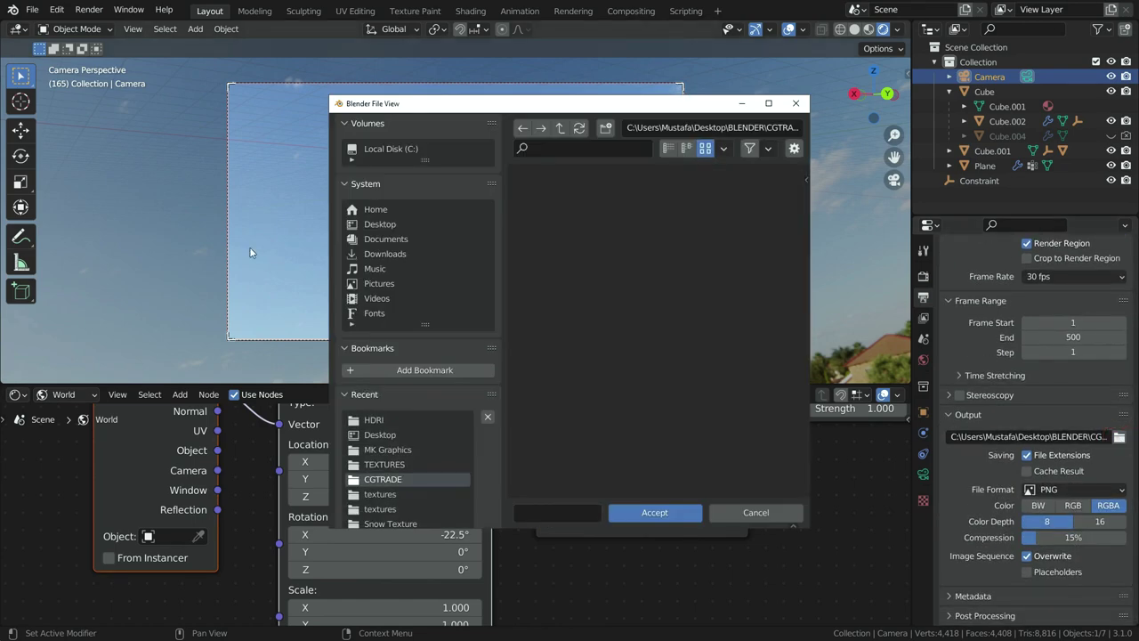
pyautogui.click(392, 223)
pyautogui.click(658, 513)
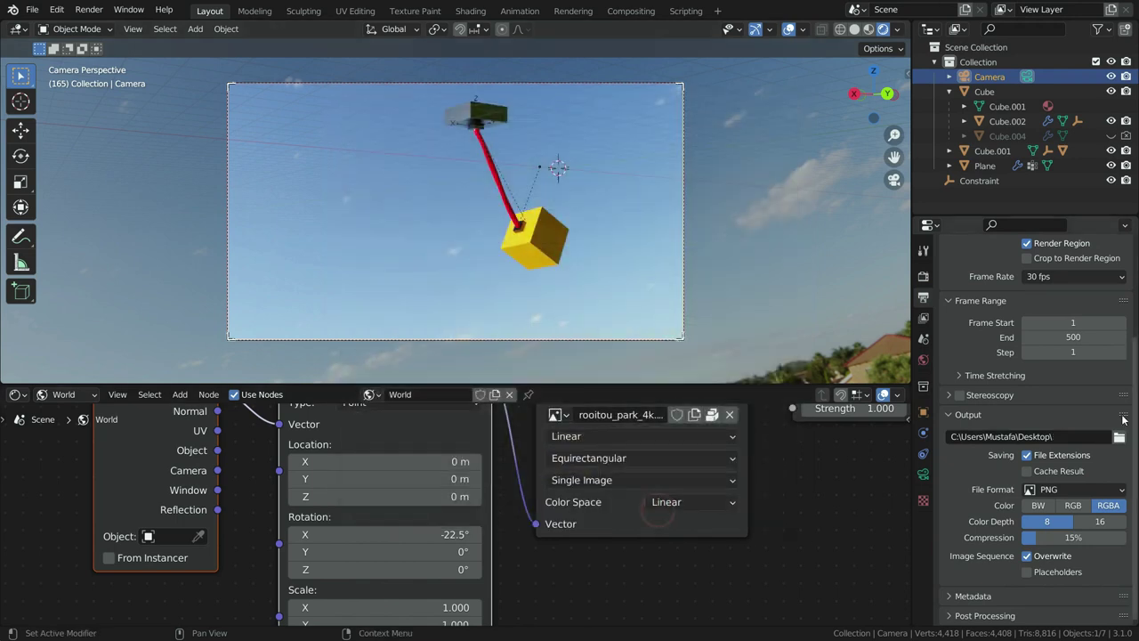
# Set the output file format to AVI JPEG and start rendering the animation.
pyautogui.click(1066, 490)
pyautogui.click(1080, 531)
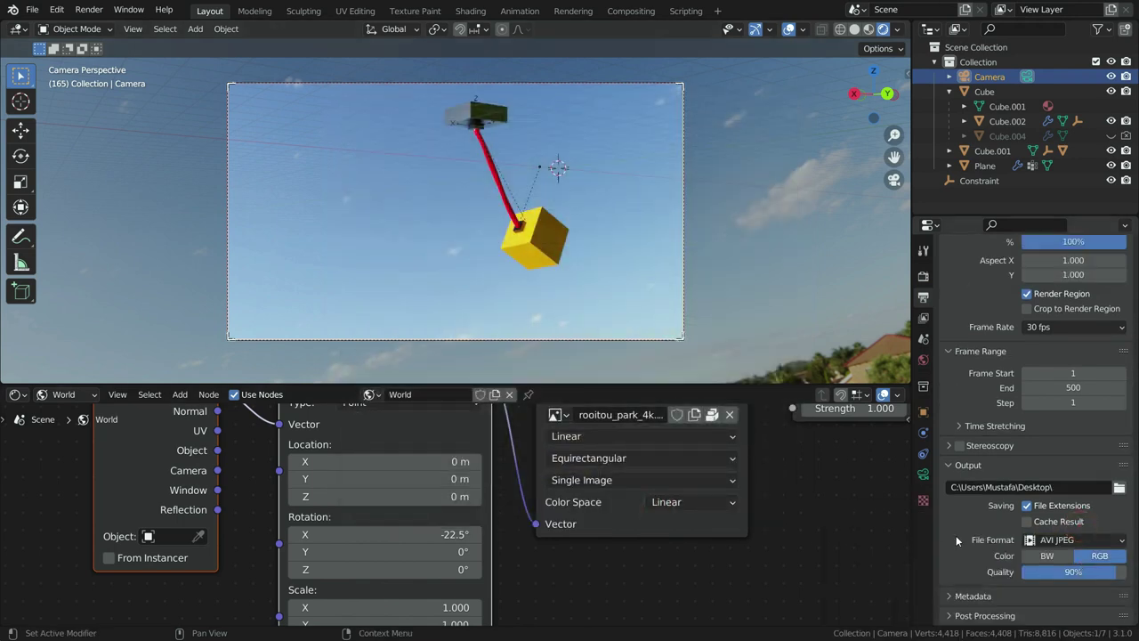
pyautogui.click(89, 10)
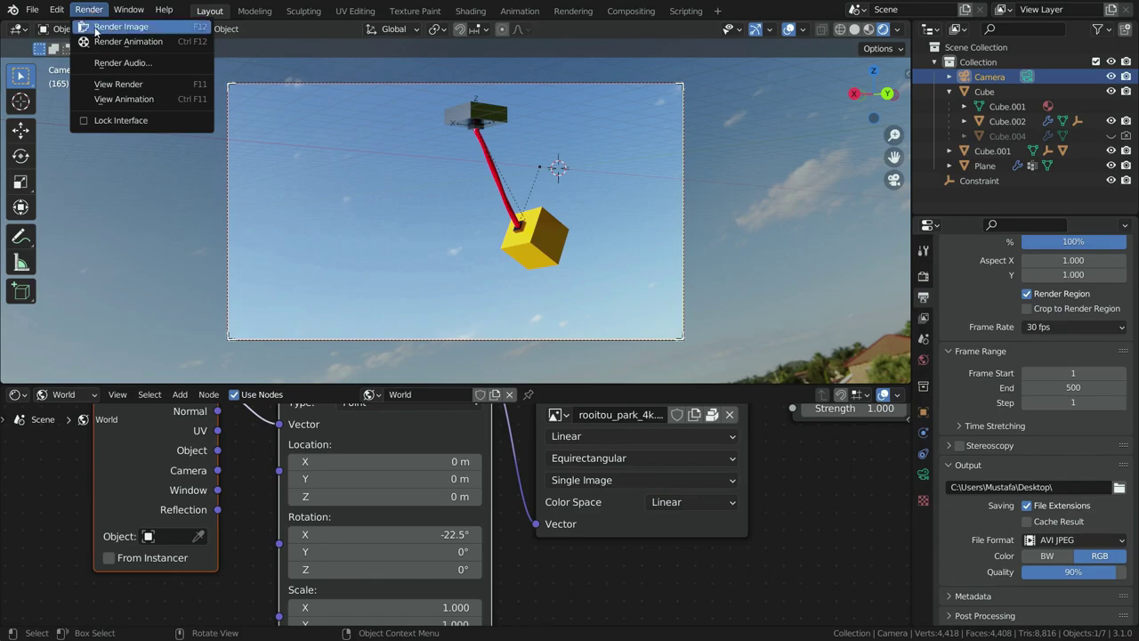
pyautogui.click(134, 42)
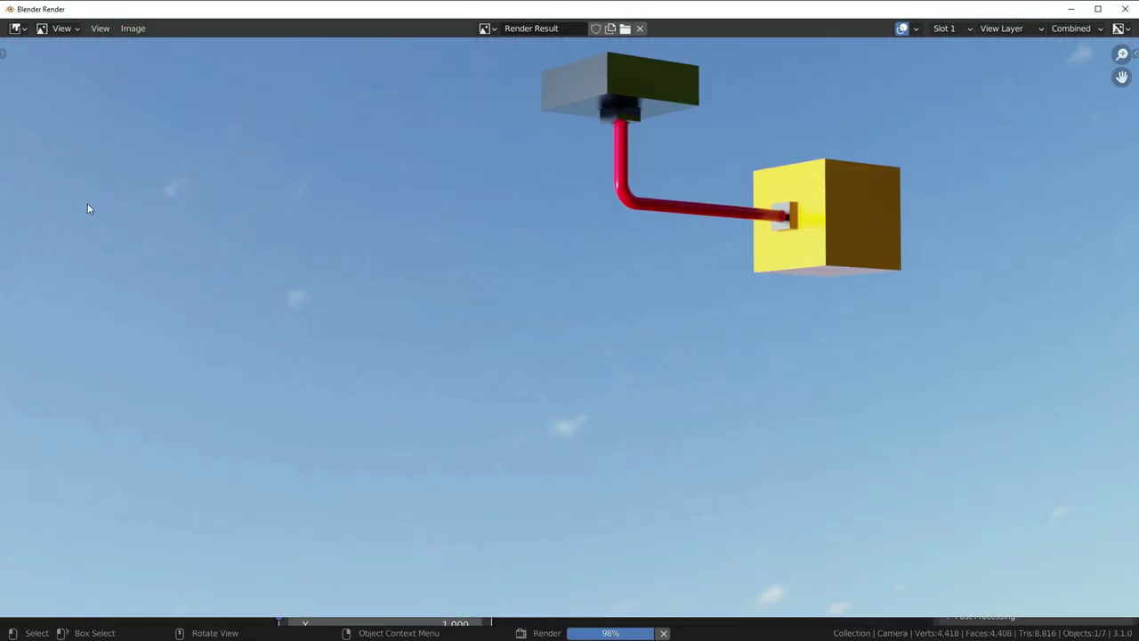